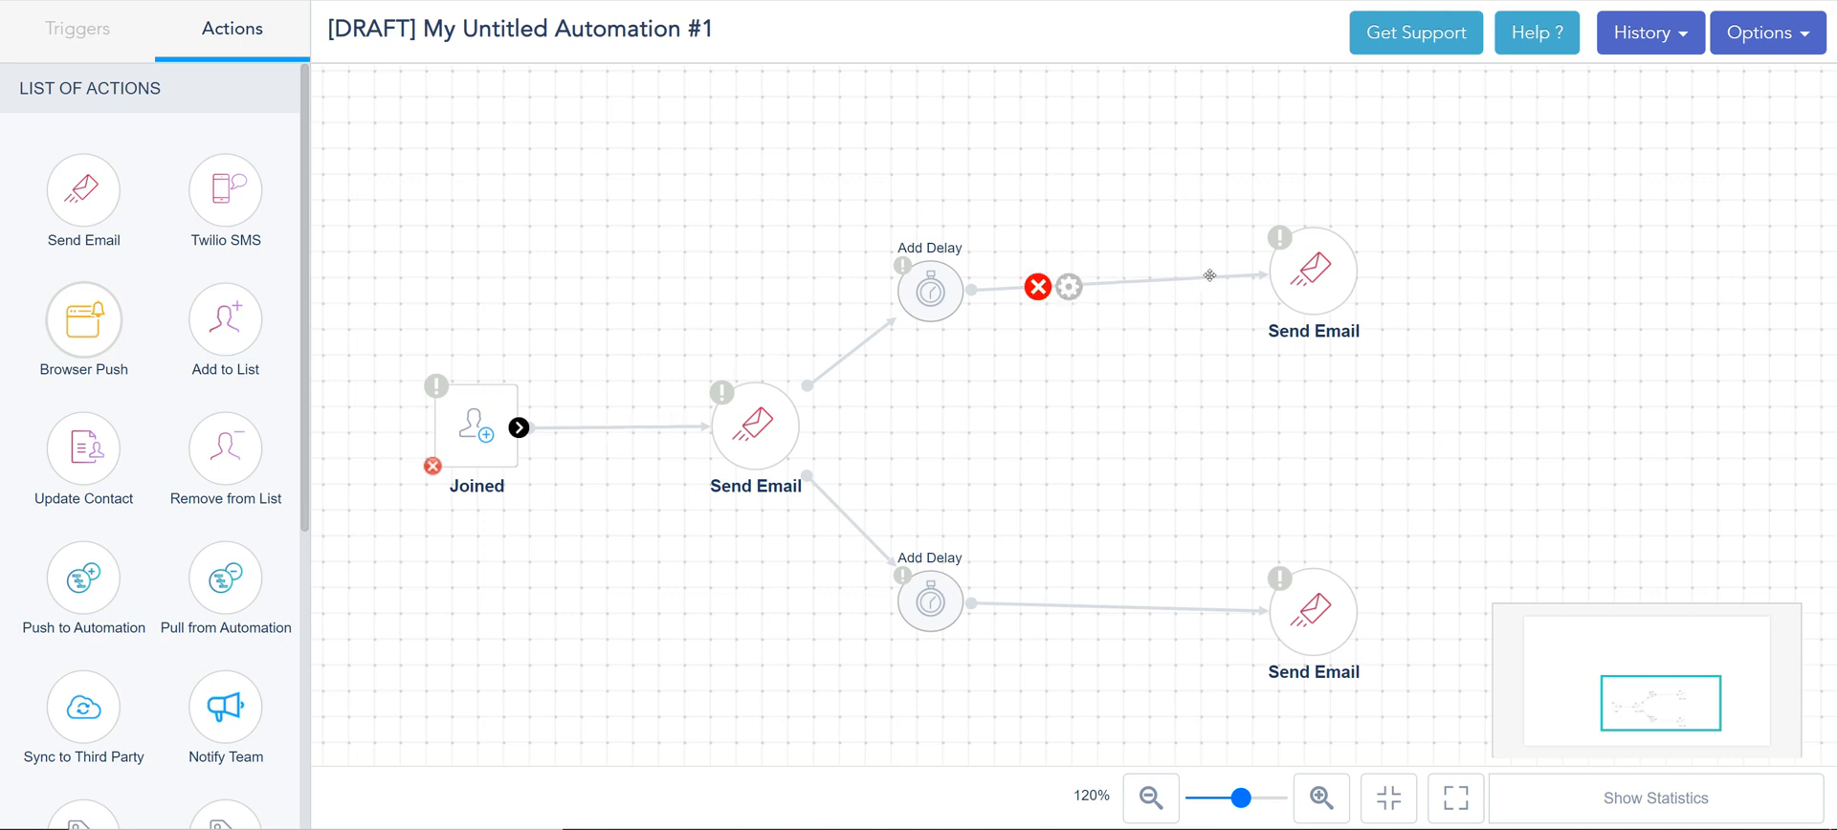
- Examine the action condition settings on the connection between the upper delay and its Send Email action
{"action": "left_click", "coordinate": [1133, 282]}
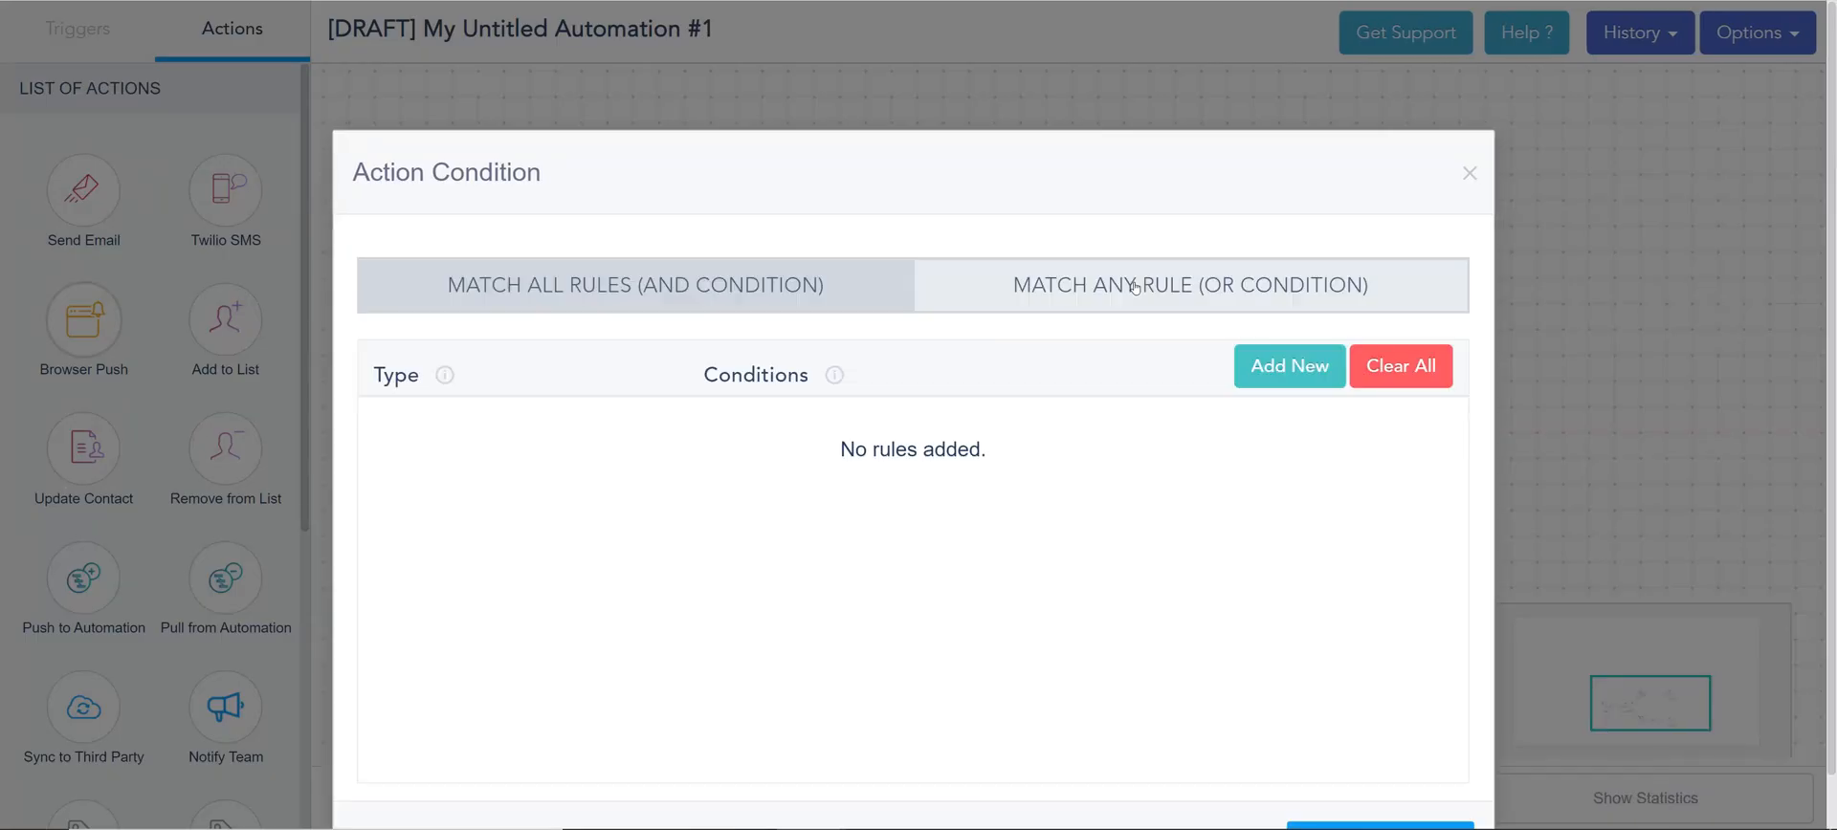
{"action": "left_click", "coordinate": [1469, 173]}
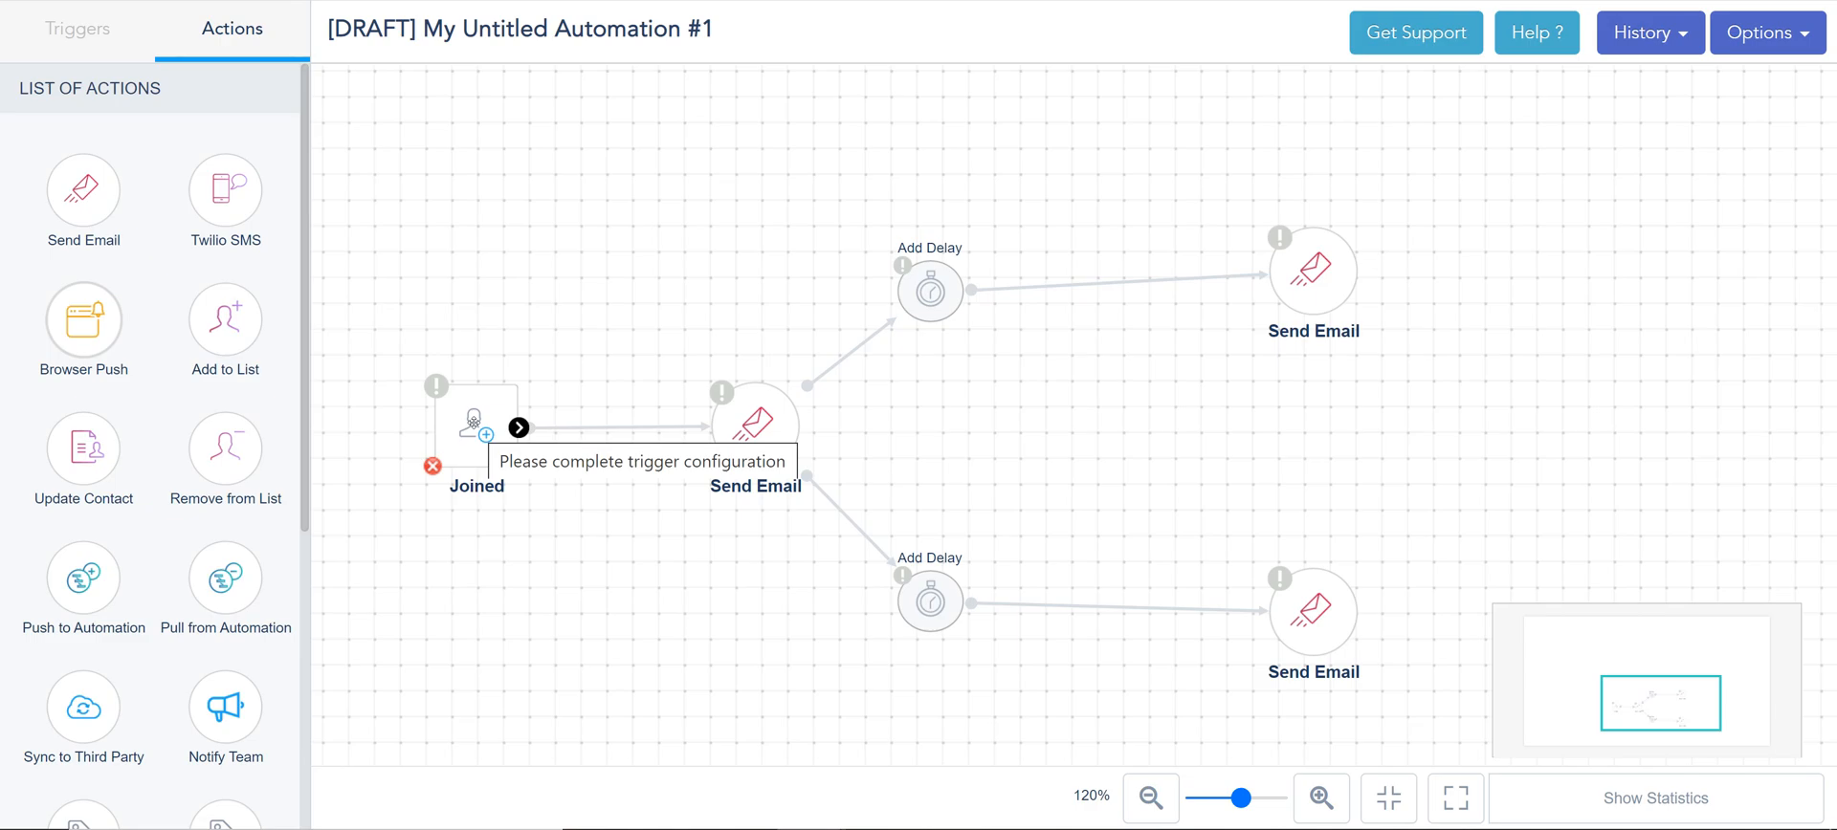
- Open the Joined trigger's target segment settings and target only contacts who match the criteria
{"action": "left_click", "coordinate": [473, 422]}
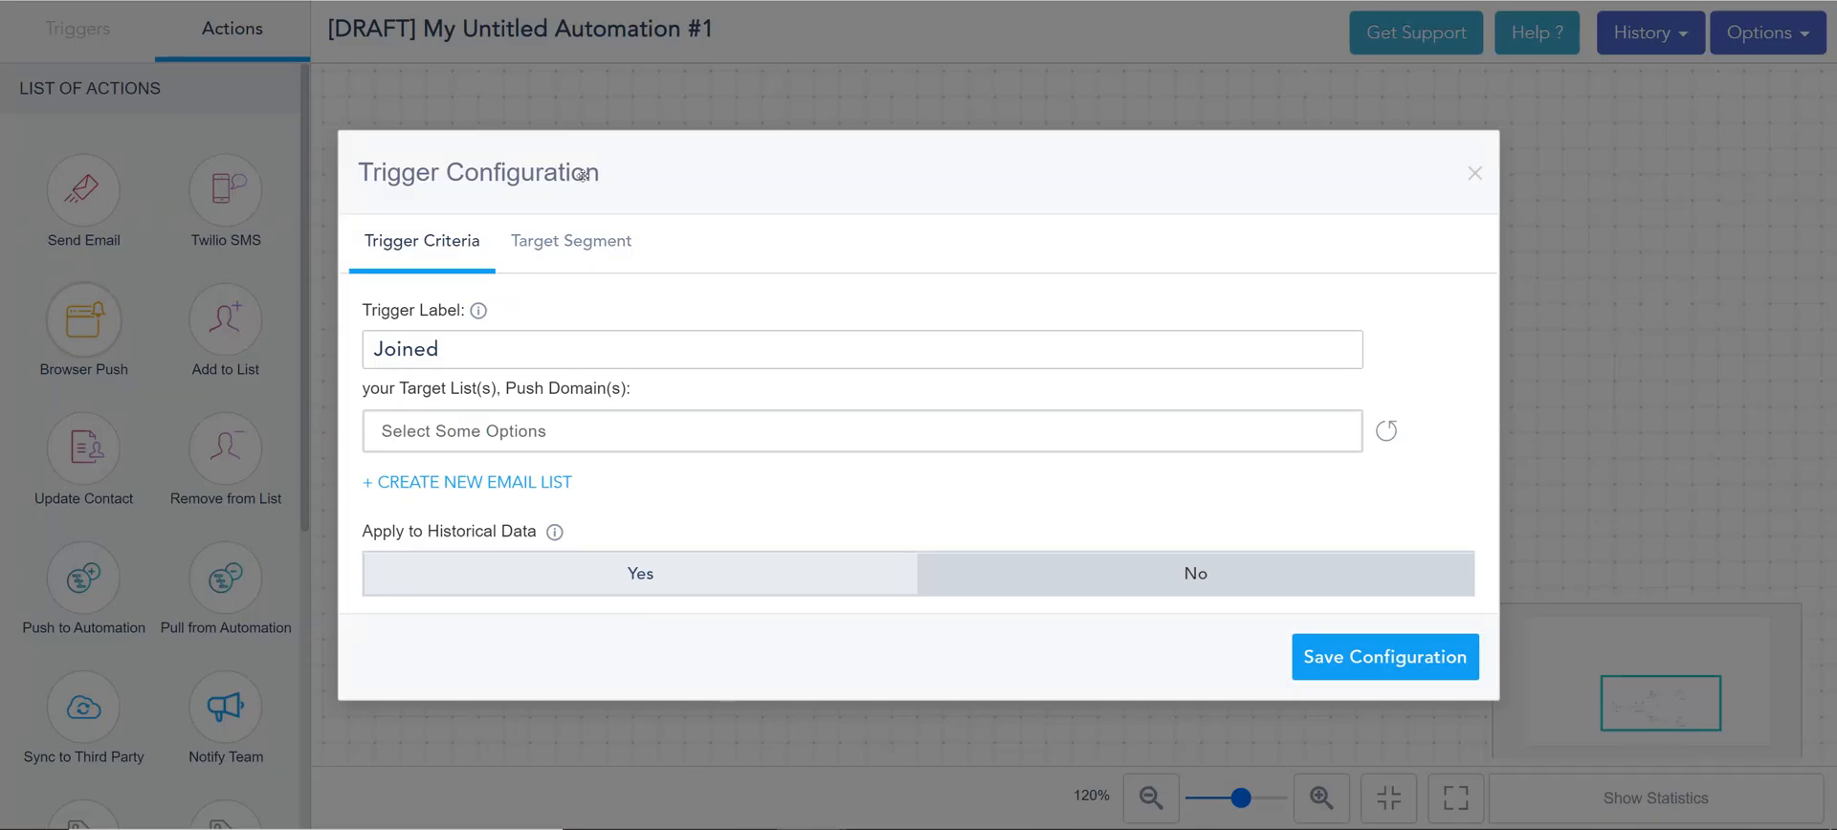
{"action": "left_click_drag", "start_coordinate": [583, 176], "coordinate": [1006, 195]}
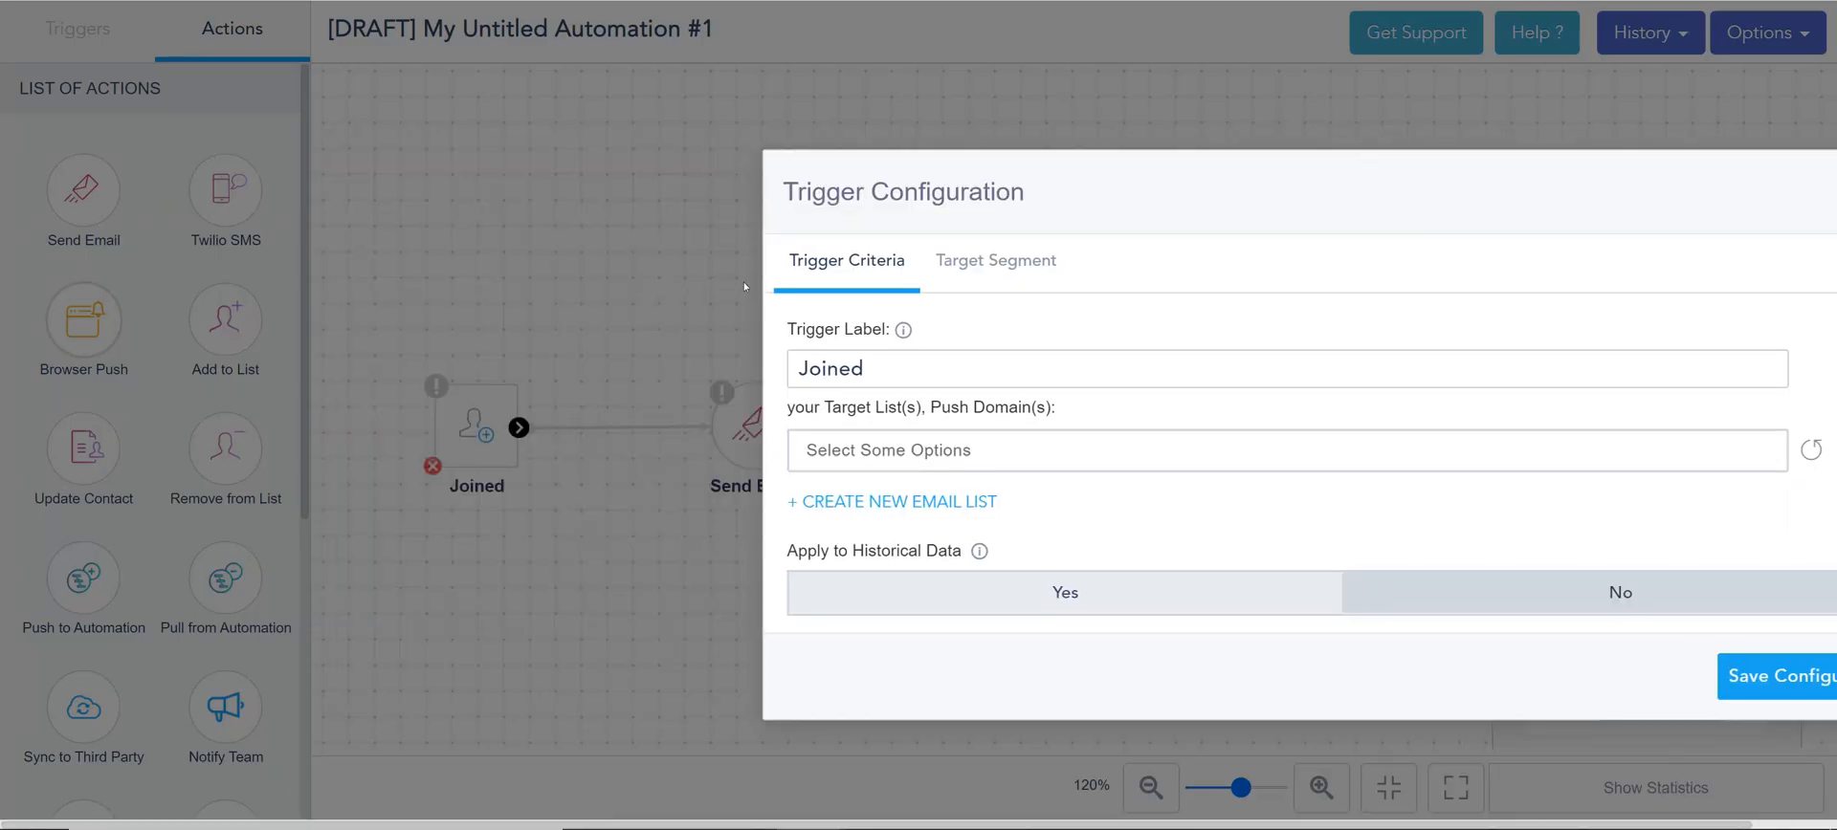
{"action": "left_click", "coordinate": [967, 269]}
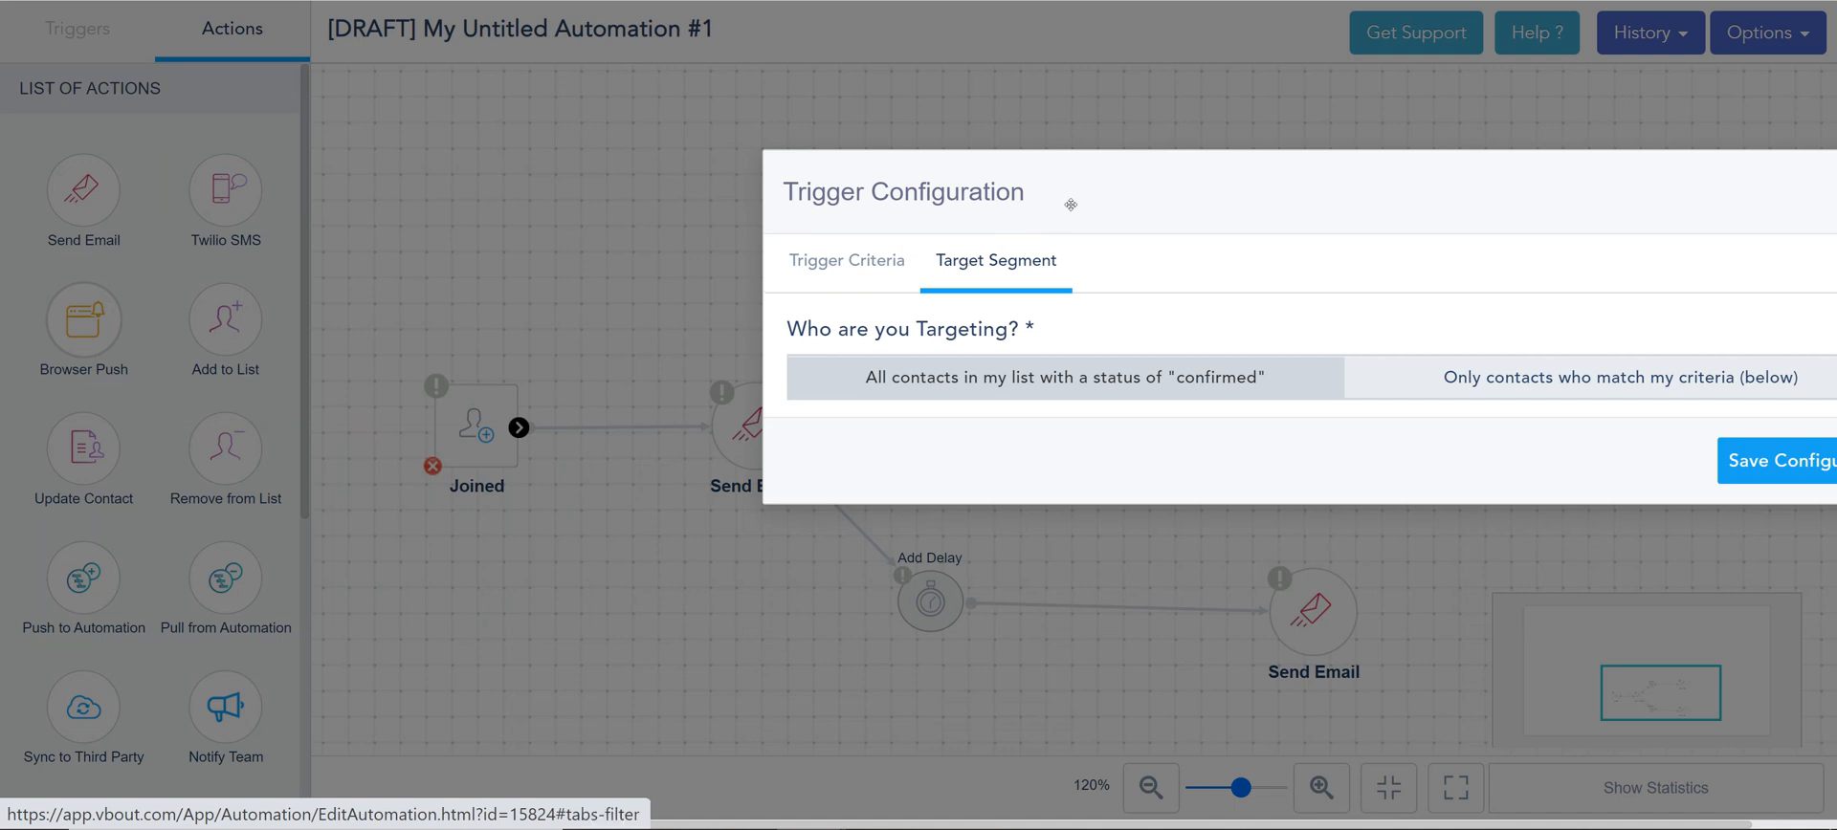
{"action": "left_click_drag", "start_coordinate": [1000, 186], "coordinate": [795, 152]}
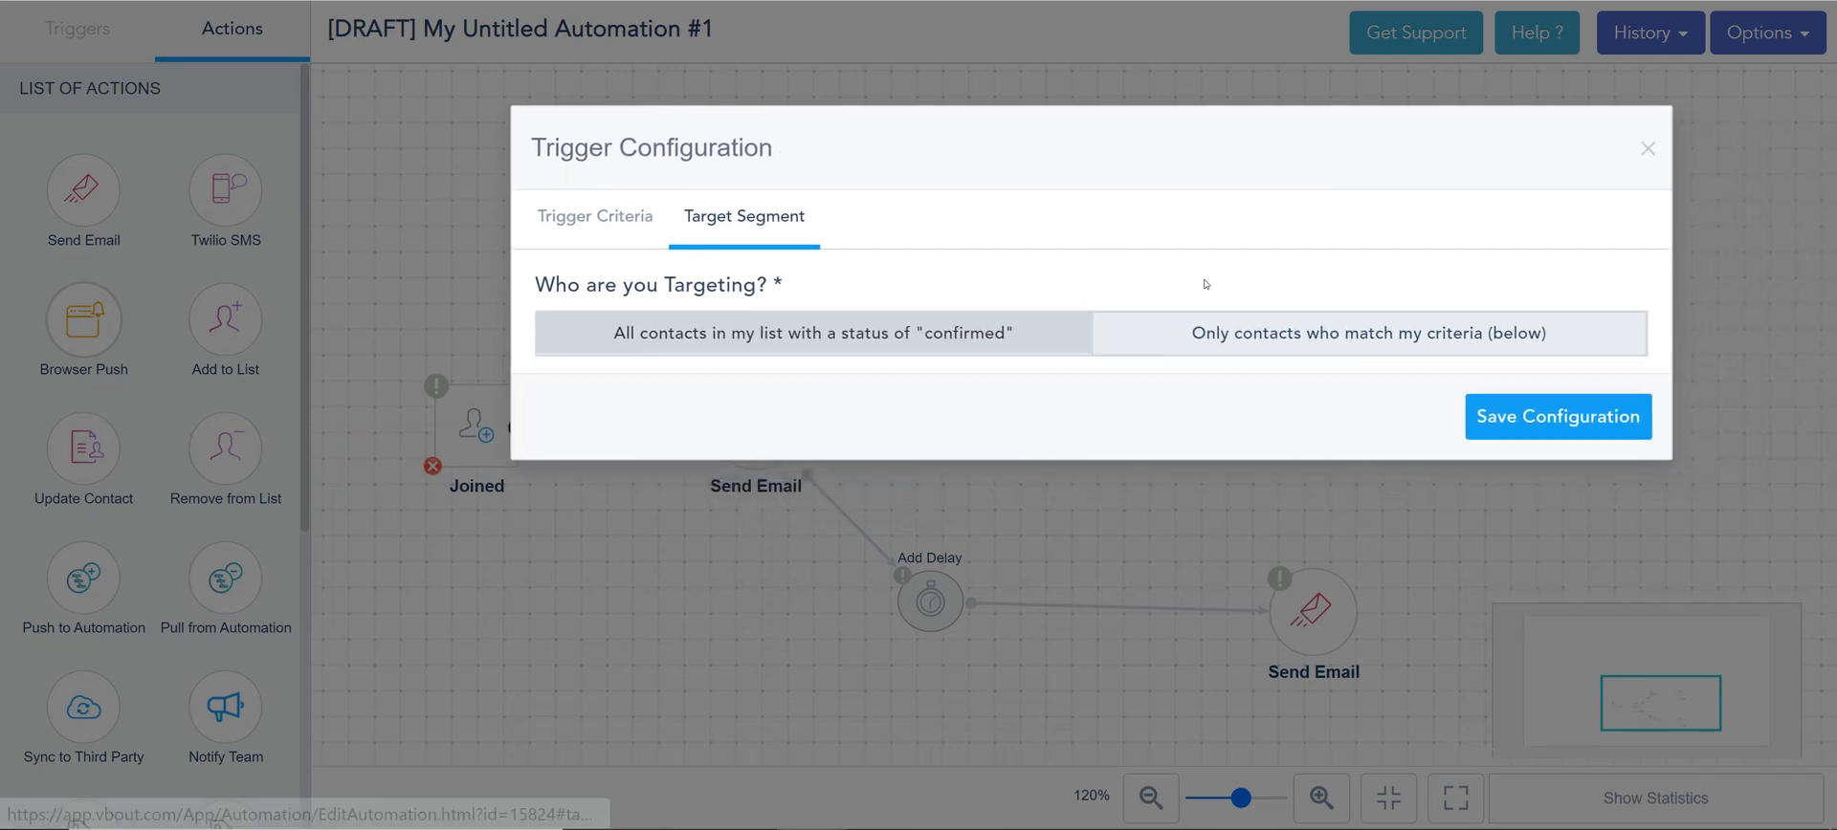
{"action": "left_click", "coordinate": [1333, 336]}
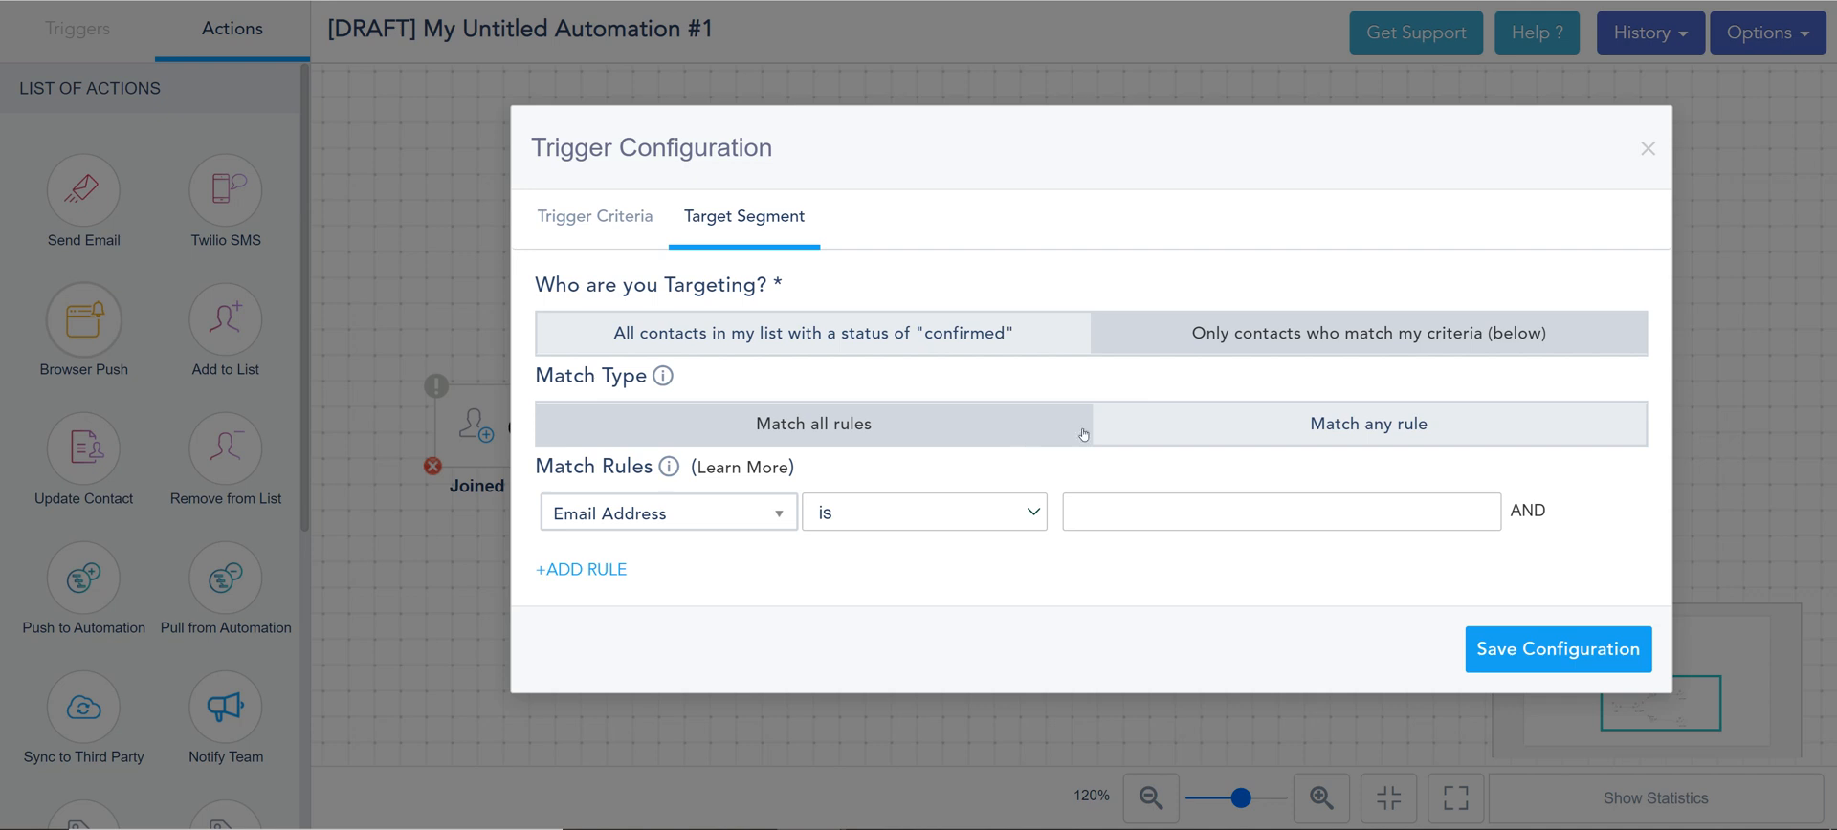
- Add a second match rule and set the match type to Match all rules
{"action": "left_click", "coordinate": [1191, 436]}
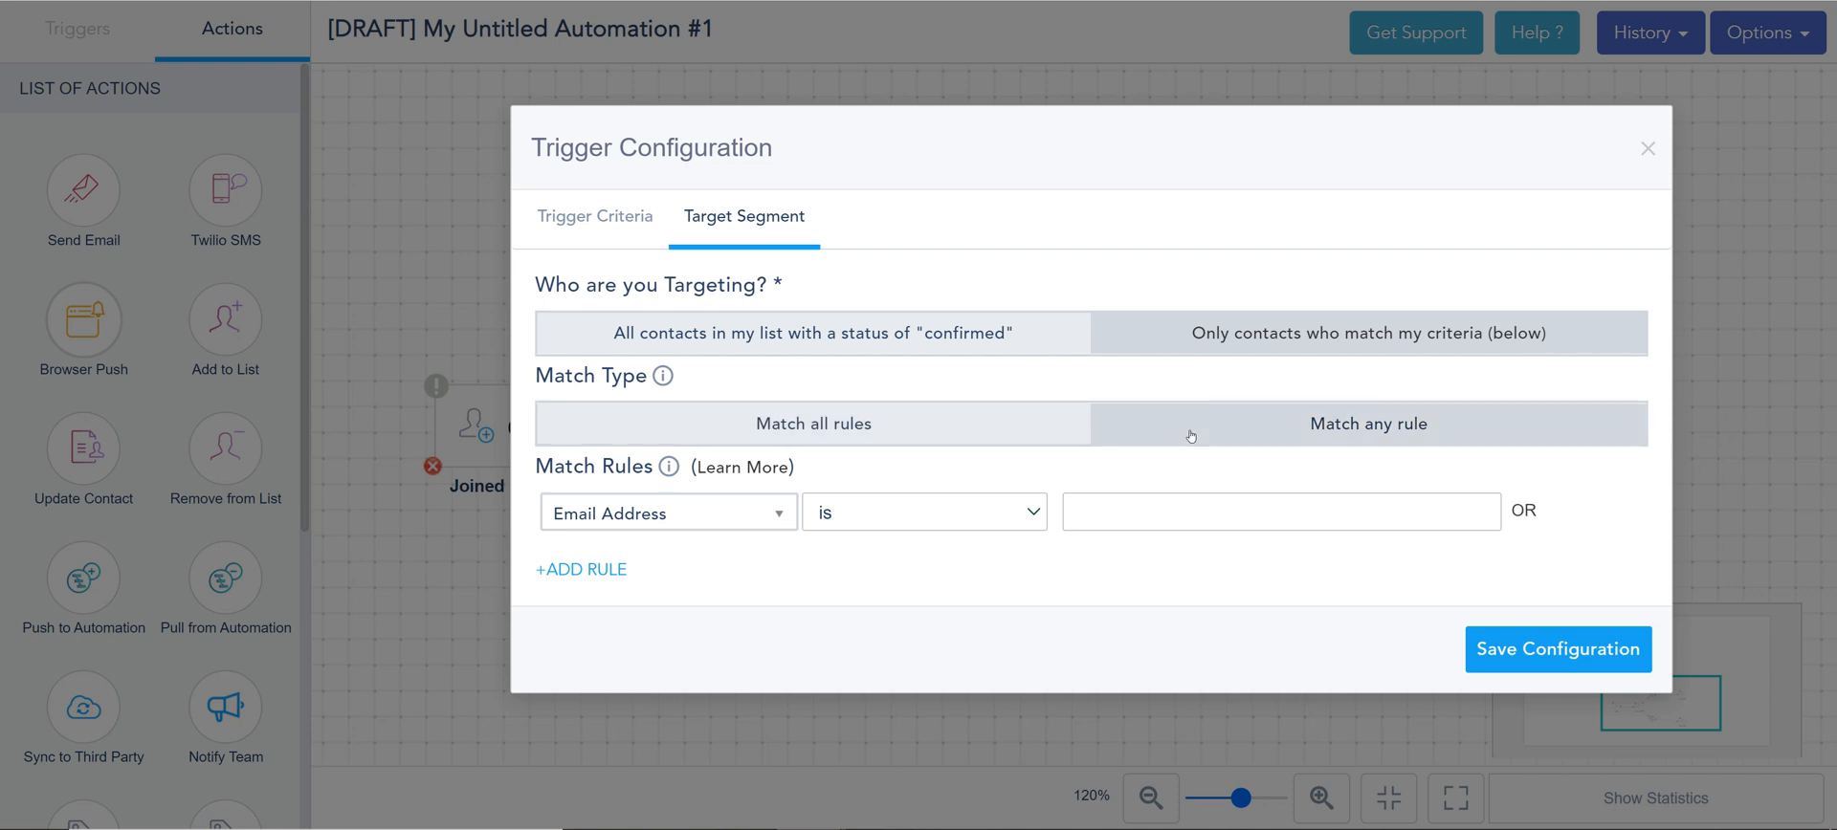
{"action": "left_click", "coordinate": [584, 570]}
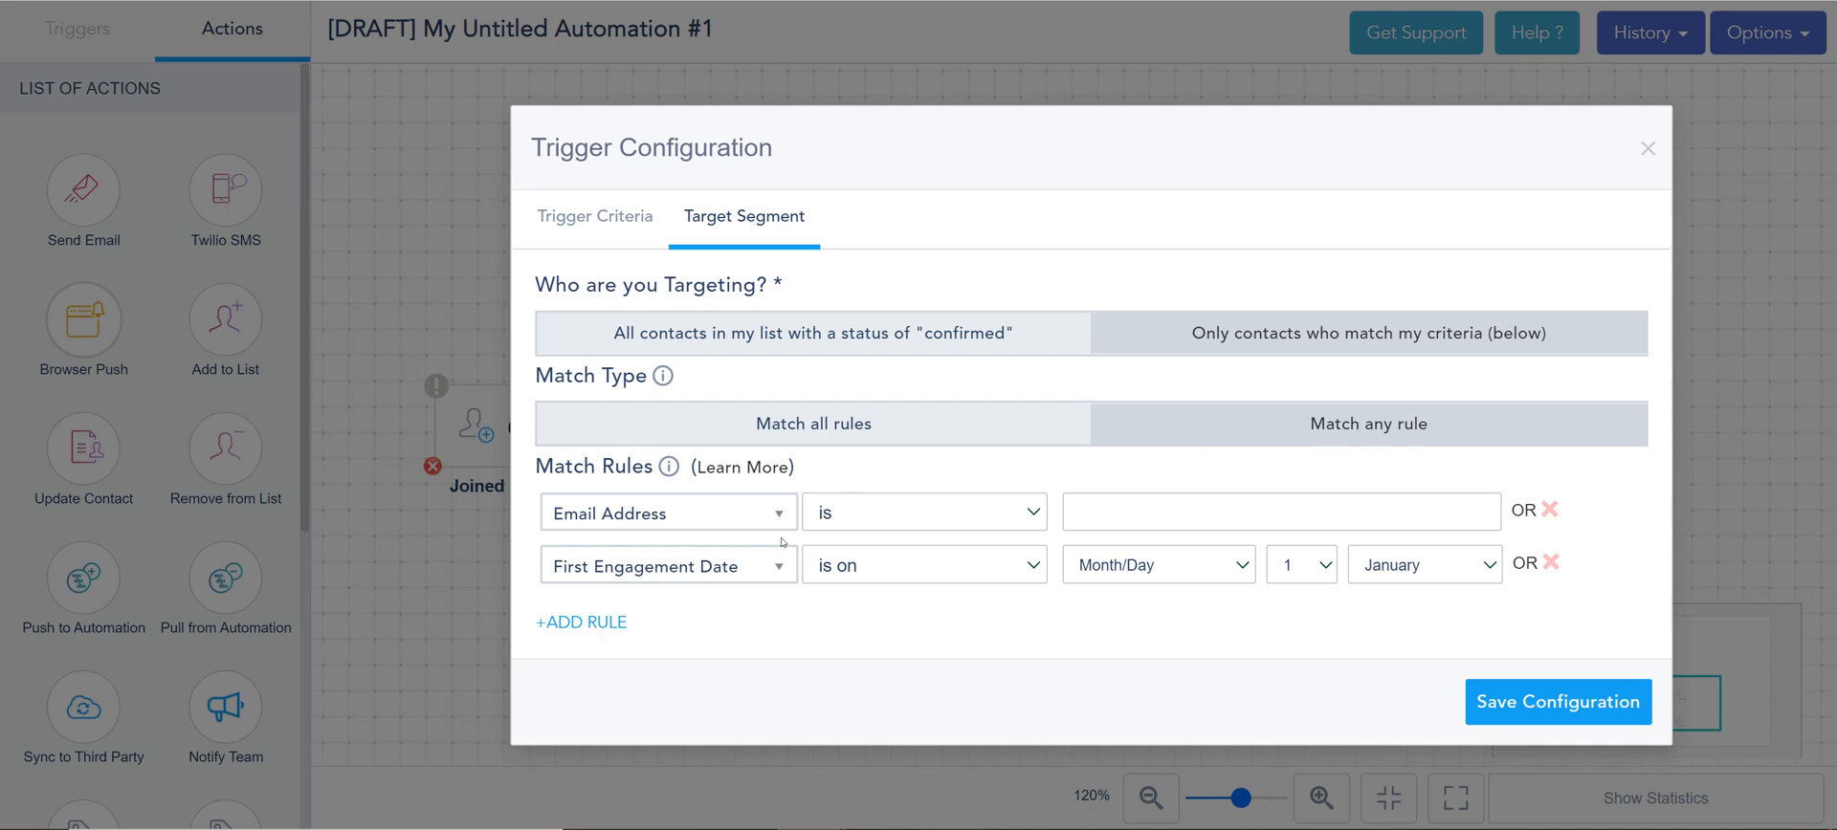
{"action": "left_click", "coordinate": [871, 418]}
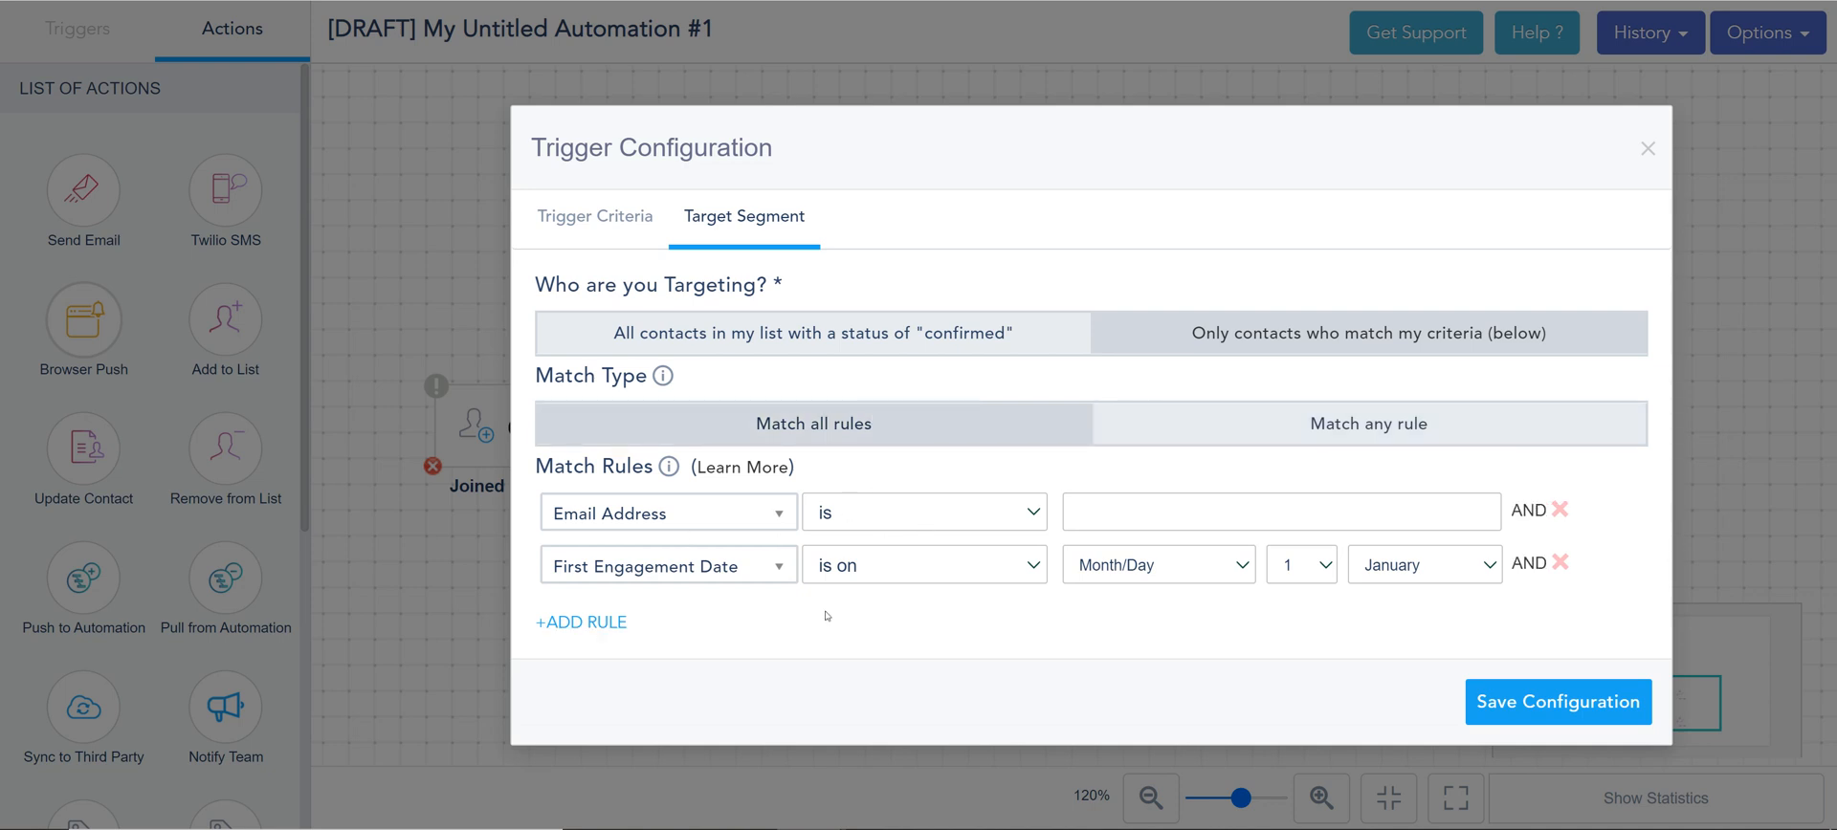
- Examine the fields available for the first match rule and search them for "life"
{"action": "left_click", "coordinate": [752, 514]}
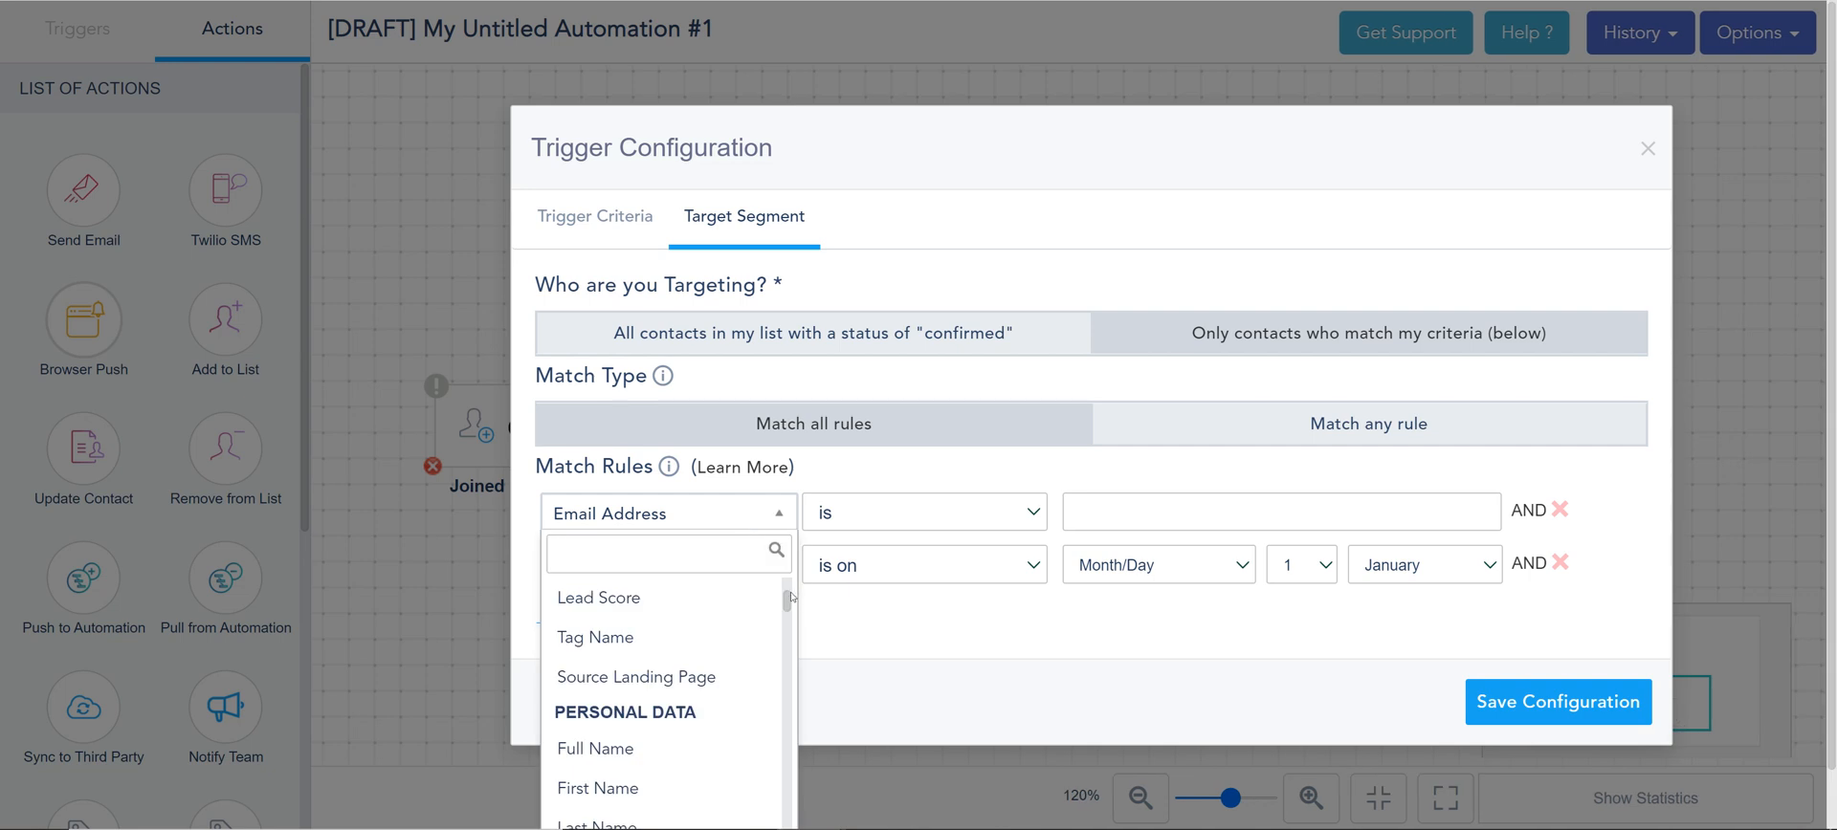
{"action": "left_click_drag", "start_coordinate": [792, 599], "coordinate": [786, 590]}
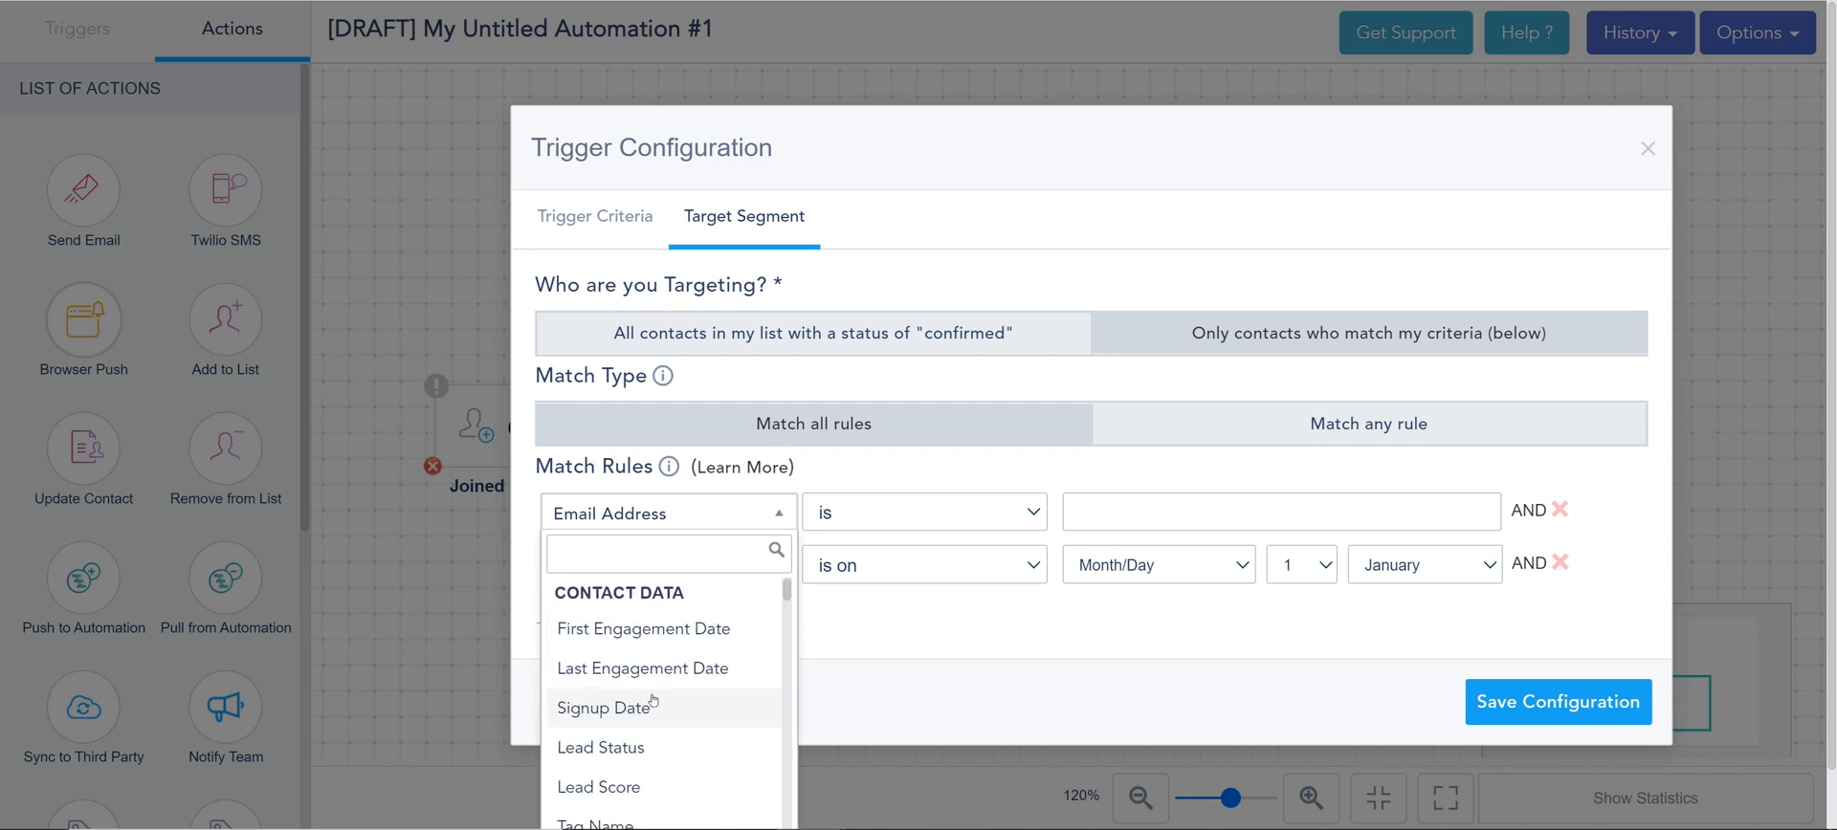
{"action": "scroll", "coordinate": [653, 703], "scroll_direction": "down", "scroll_amount": 10}
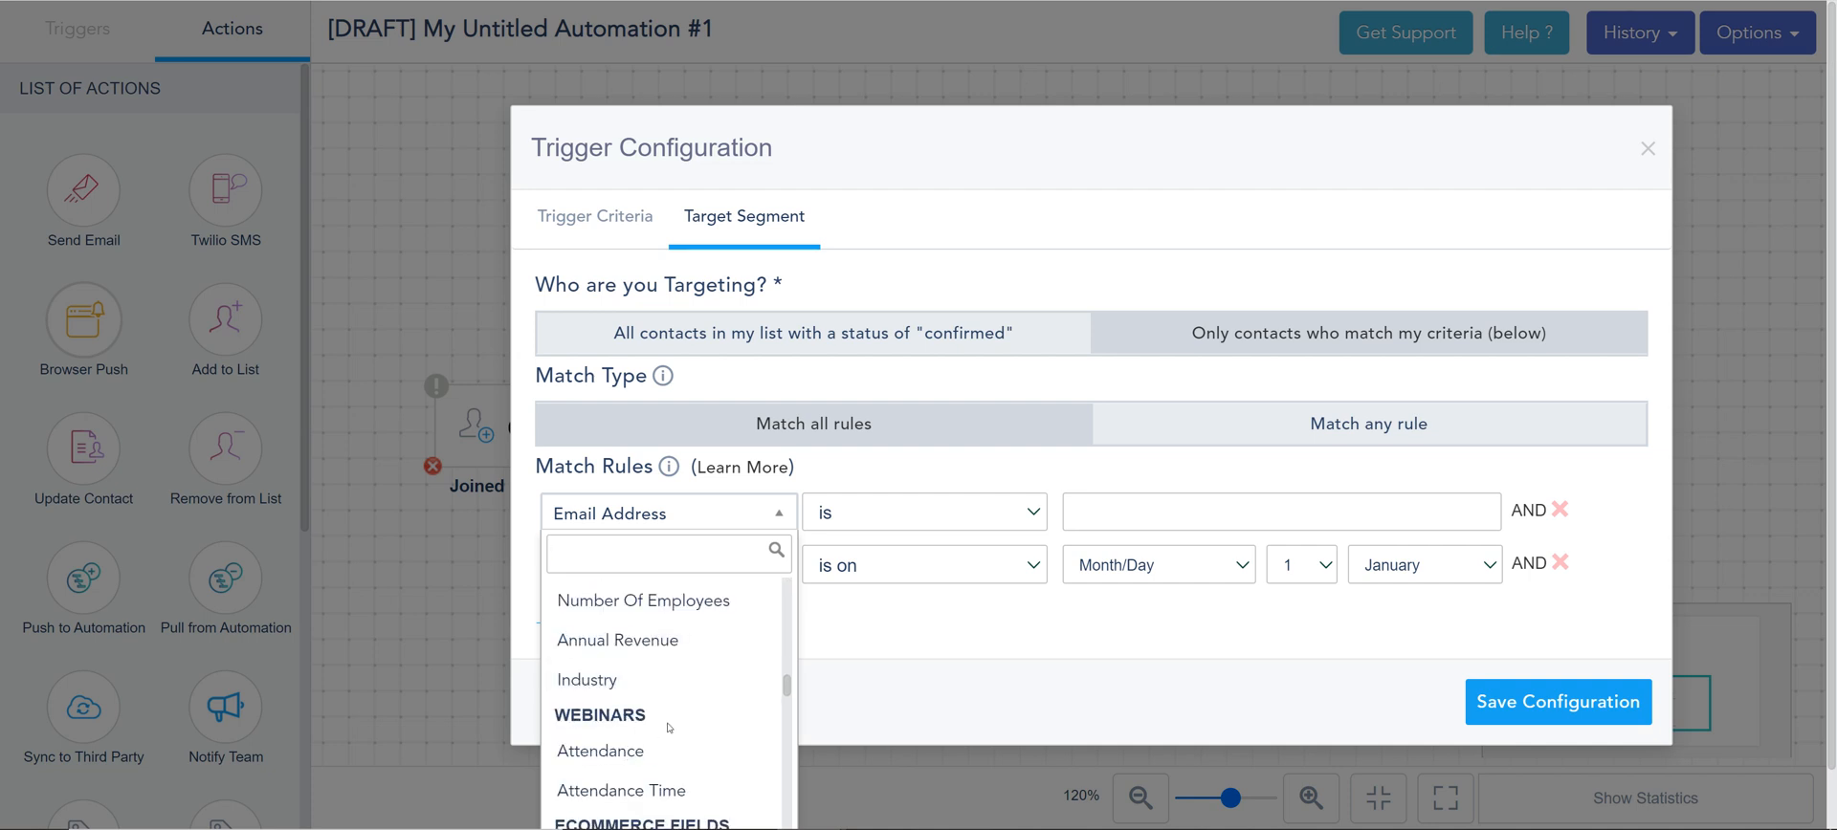
{"action": "scroll", "coordinate": [669, 728], "scroll_direction": "down", "scroll_amount": 8}
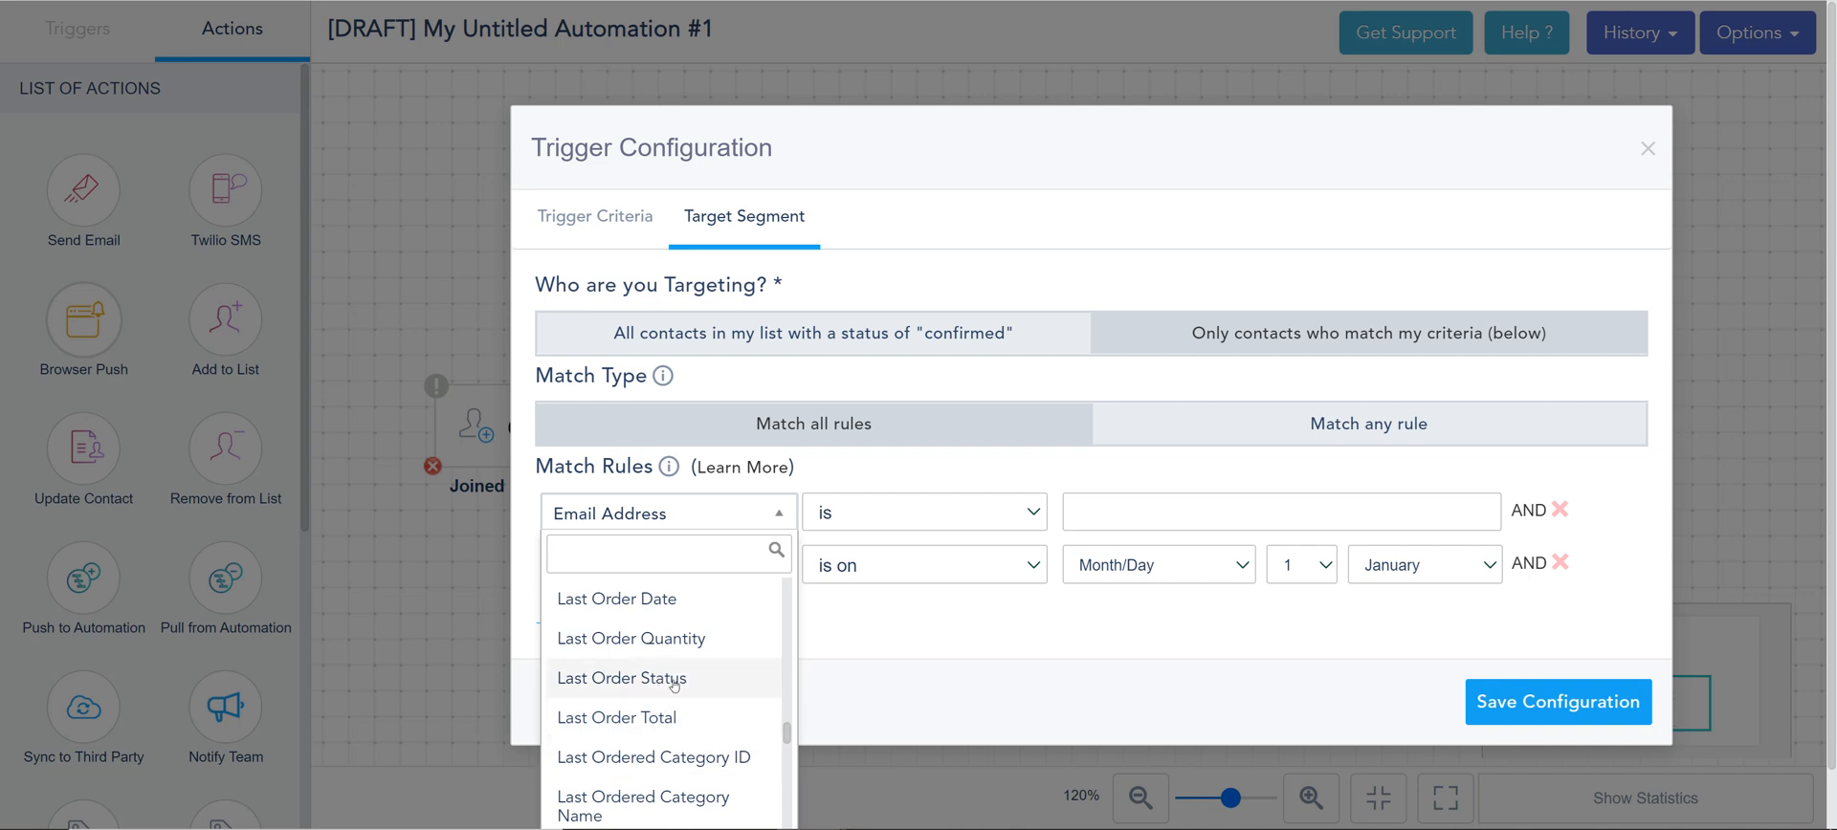
{"action": "type", "text": "co"}
{"action": "key", "text": "BackSpace"}
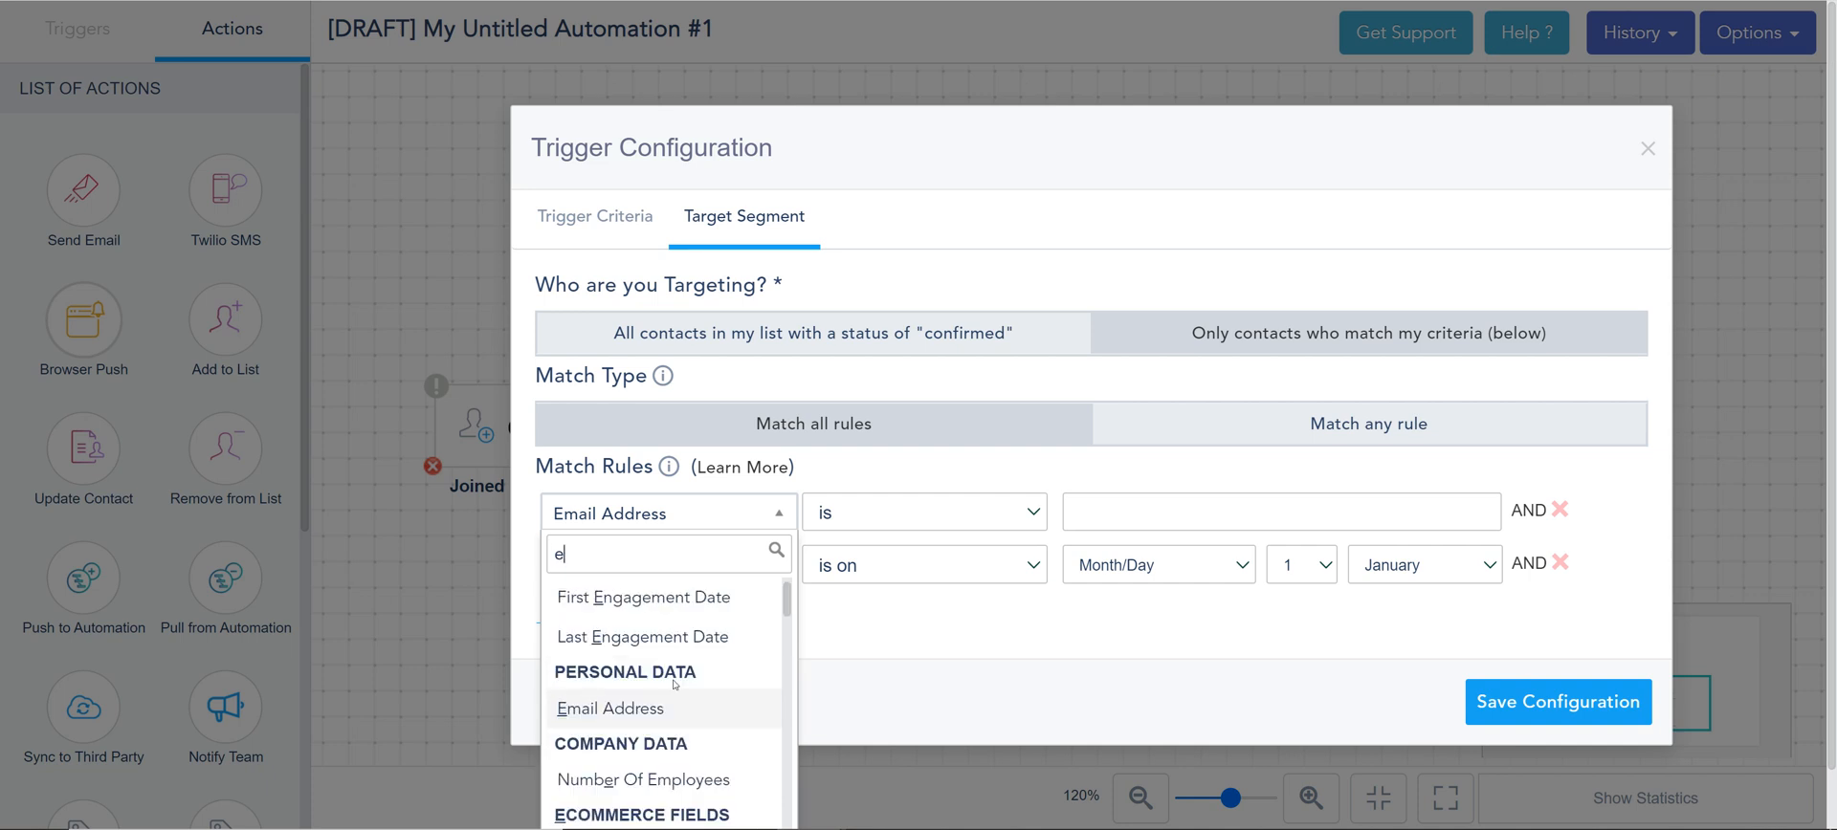
{"action": "type", "text": "-c"}
{"action": "key", "text": "BackSpace"}
{"action": "key", "text": "BackSpace"}
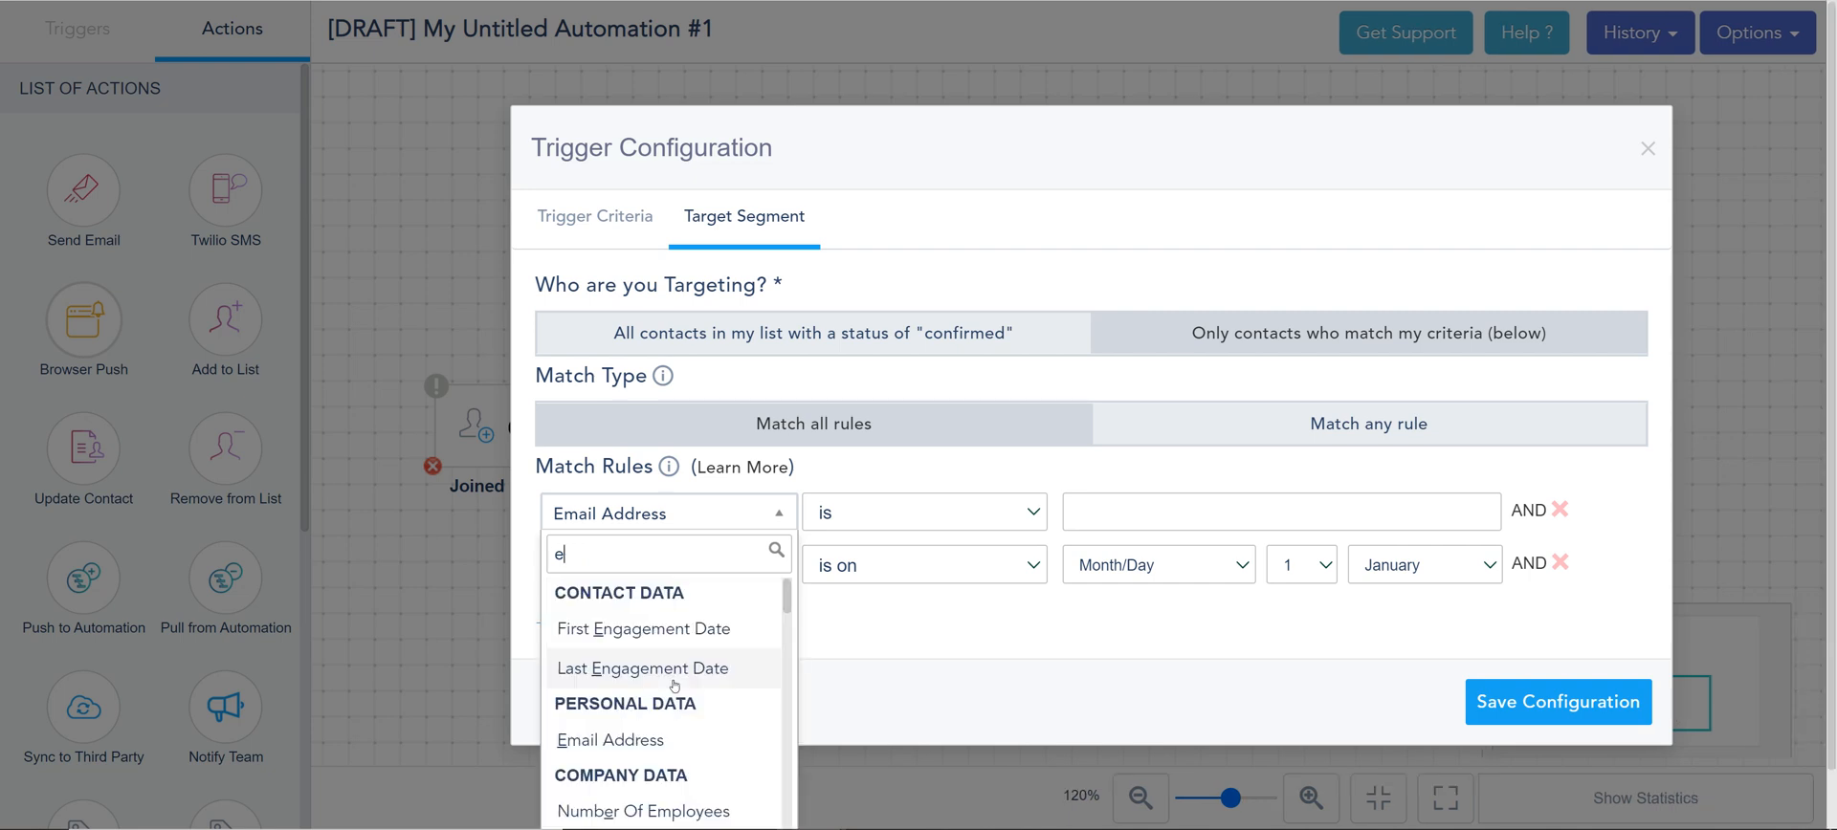
{"action": "type", "text": "life"}
{"action": "key", "text": "BackSpace"}
{"action": "key", "text": "BackSpace"}
{"action": "key", "text": "BackSpace"}
{"action": "key", "text": "BackSpace"}
{"action": "key", "text": "BackSpace"}
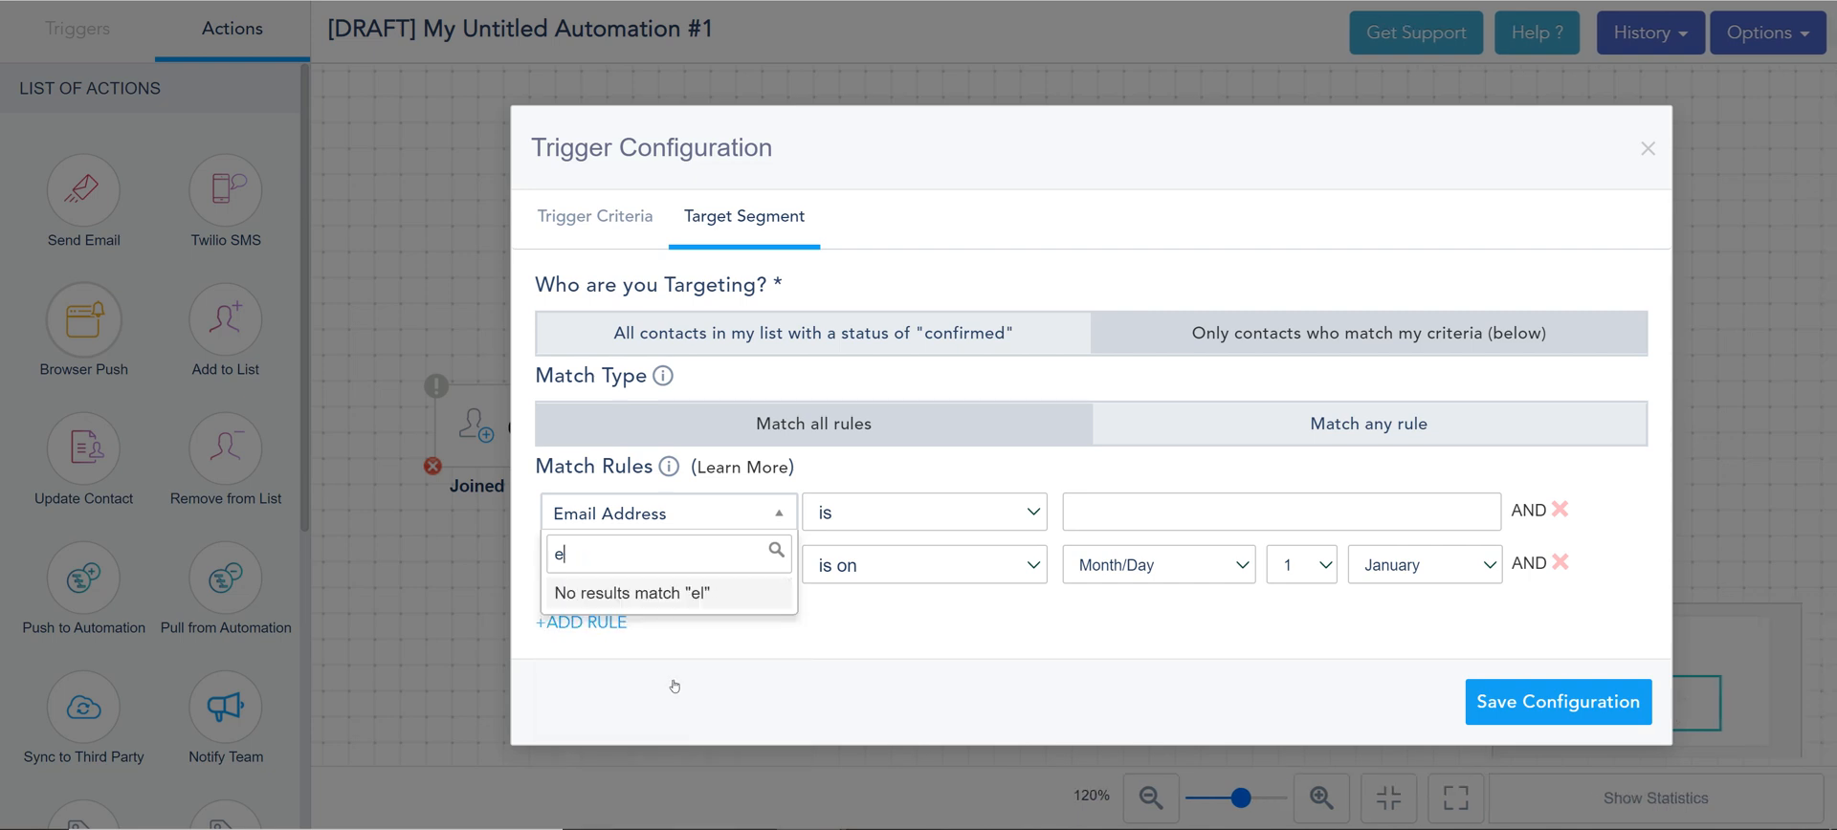
{"action": "type", "text": "life"}
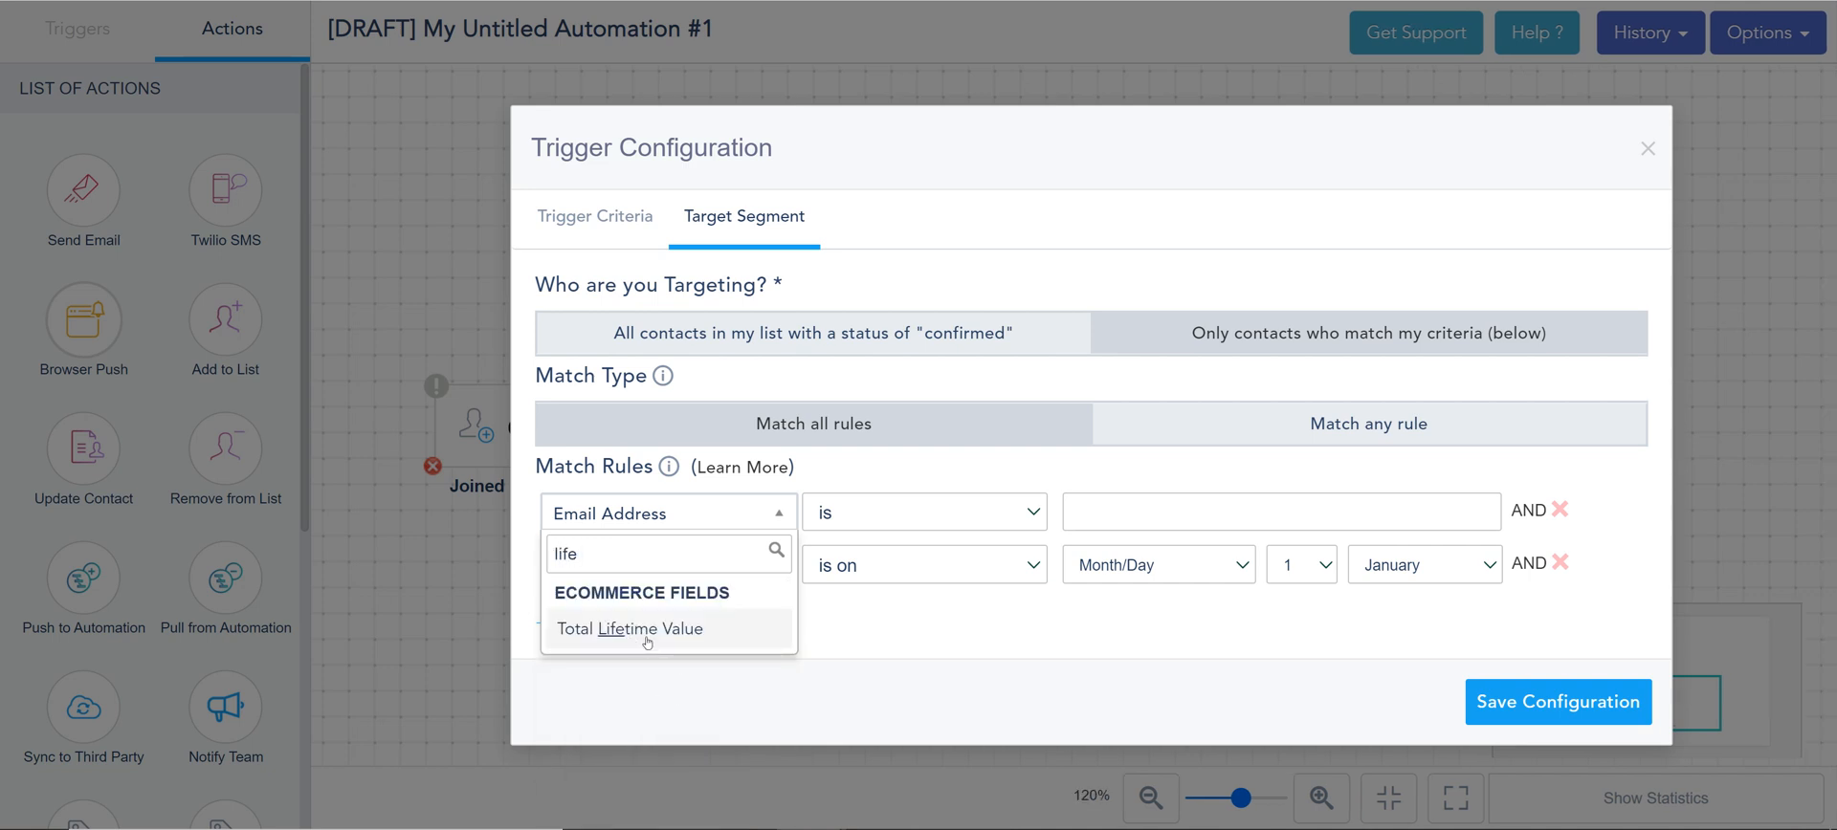
{"action": "key", "text": "ctrl+a"}
{"action": "key", "text": "BackSpace"}
- Set the first match rule to Number Of Employees is 201-500
{"action": "scroll", "coordinate": [651, 632], "scroll_direction": "down", "scroll_amount": 10}
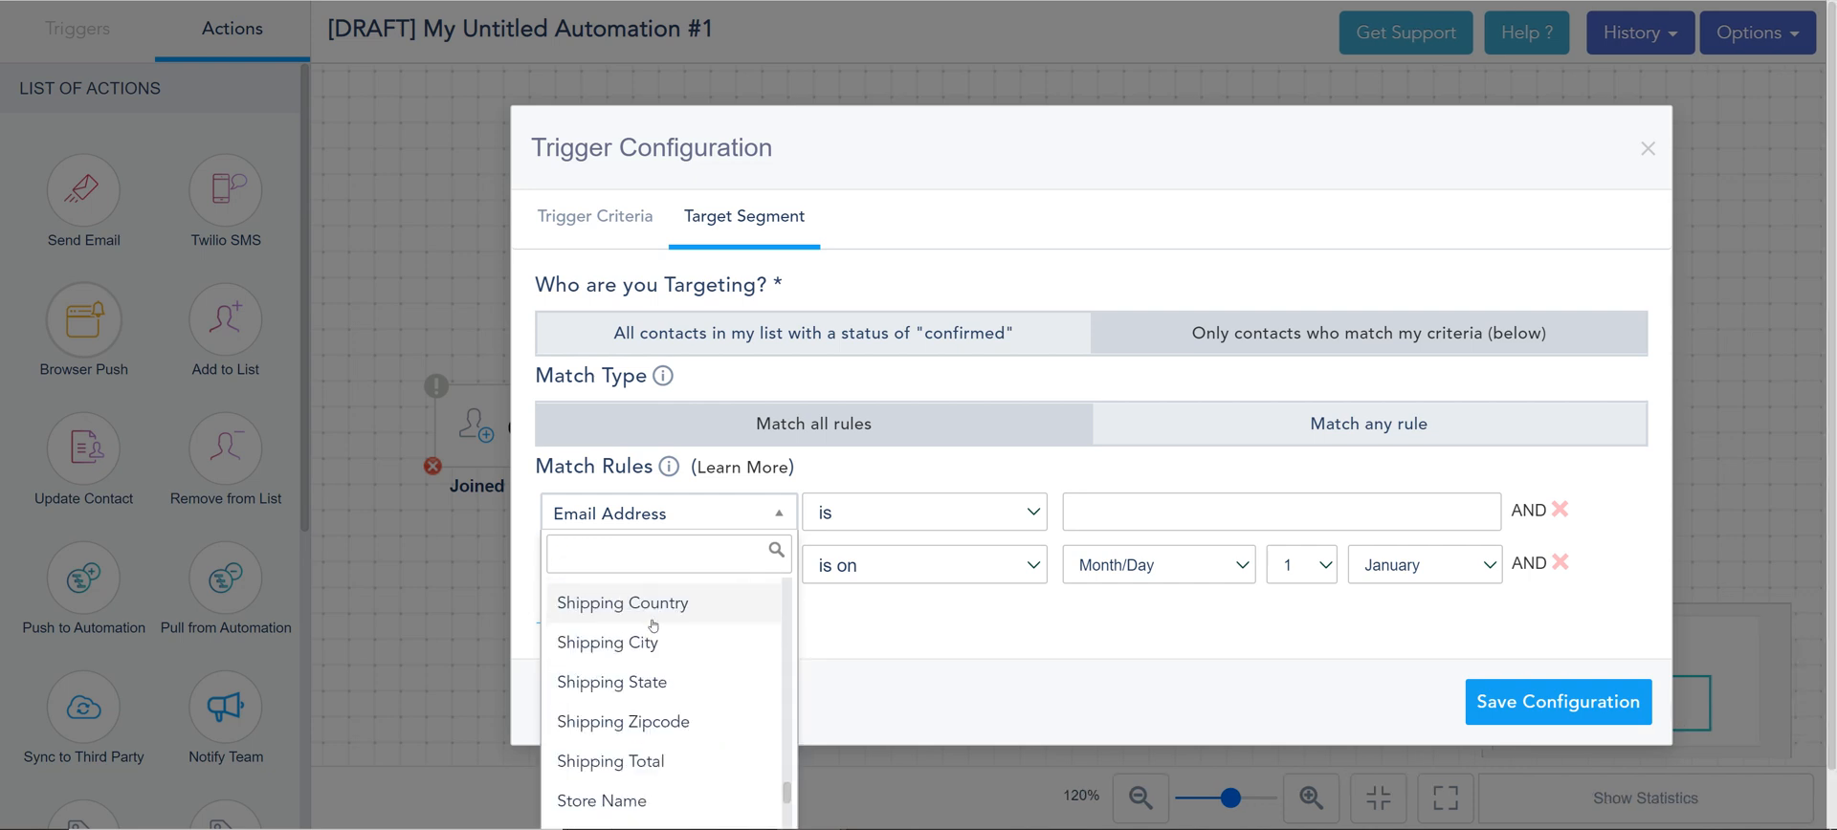
{"action": "scroll", "coordinate": [653, 625], "scroll_direction": "down", "scroll_amount": 5}
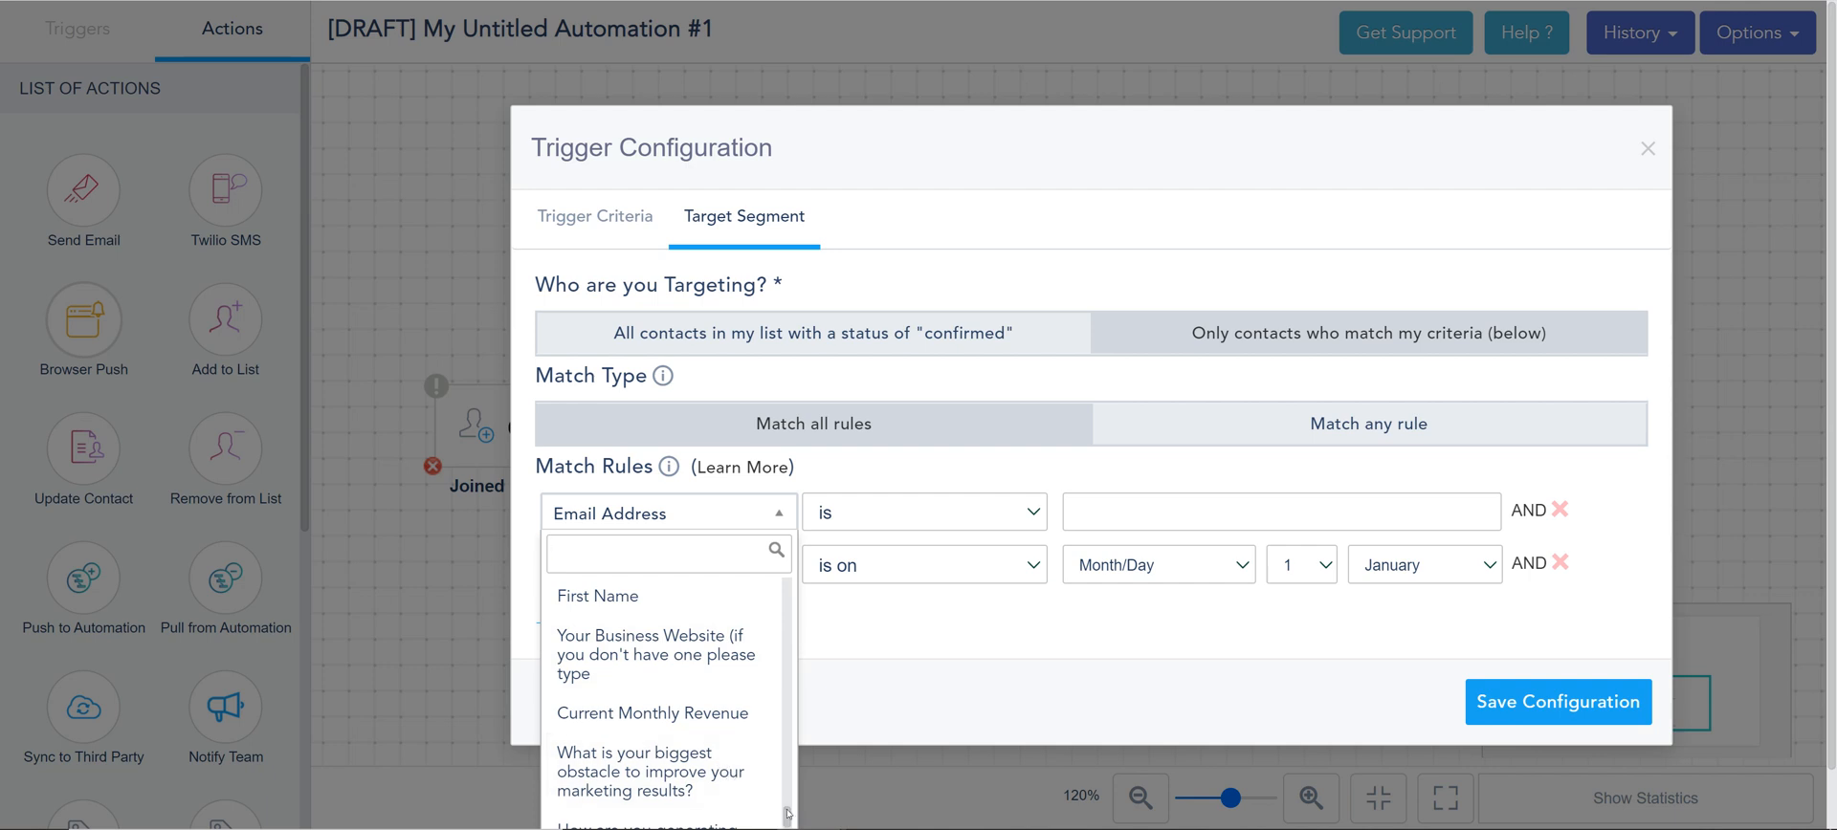
{"action": "left_click_drag", "start_coordinate": [790, 812], "coordinate": [782, 813]}
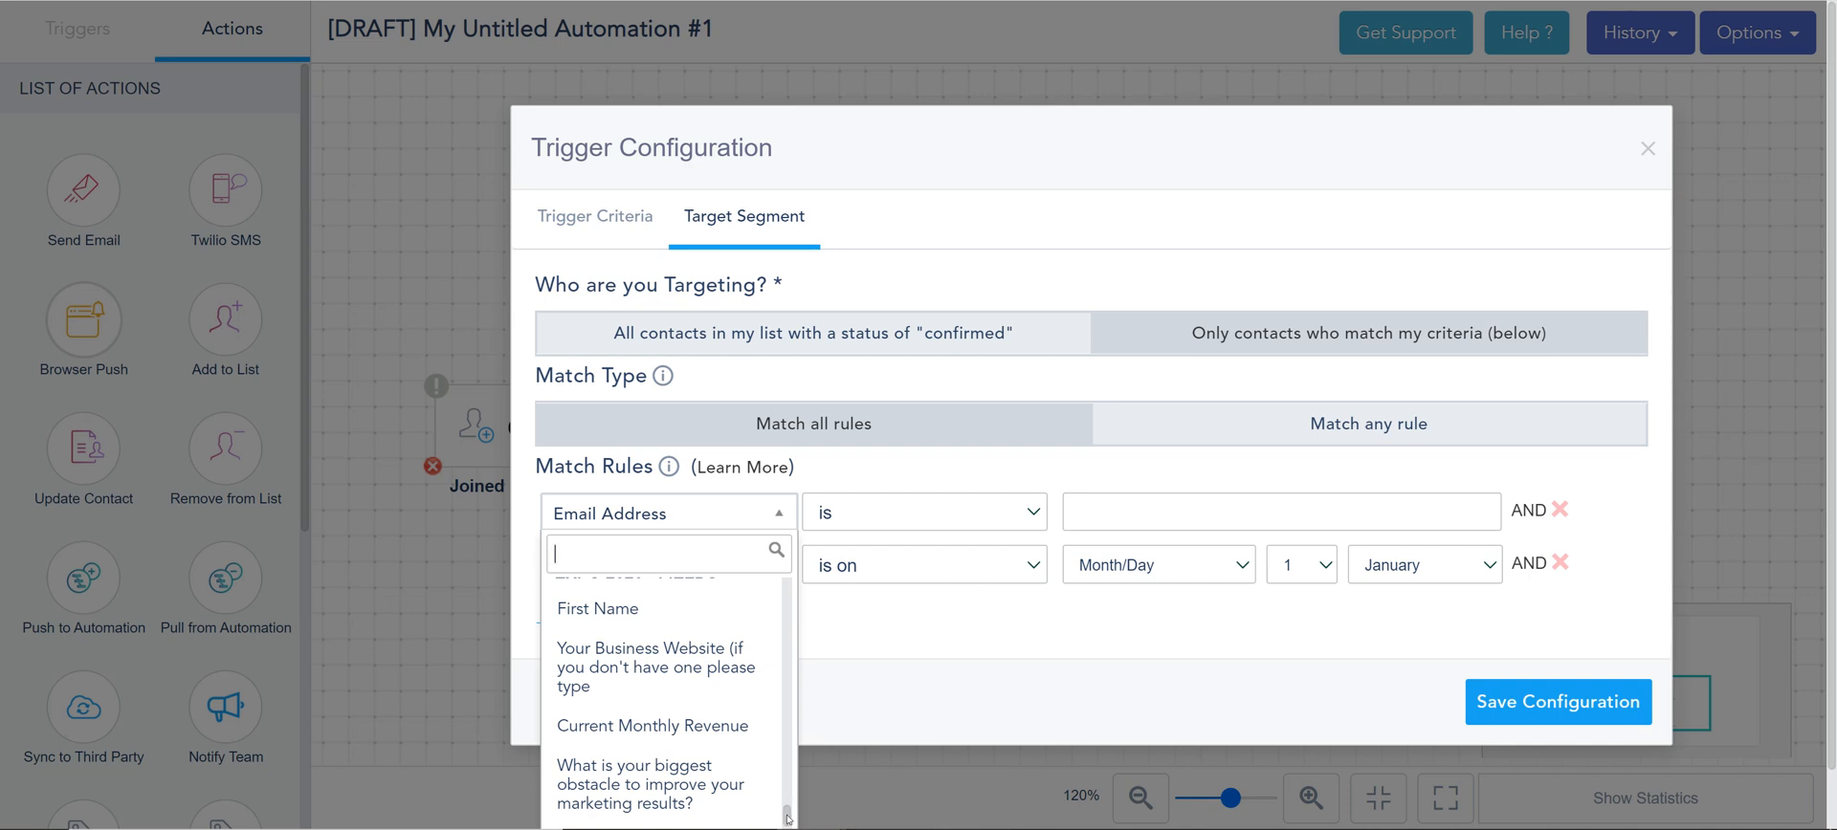
{"action": "left_click_drag", "start_coordinate": [792, 812], "coordinate": [793, 687]}
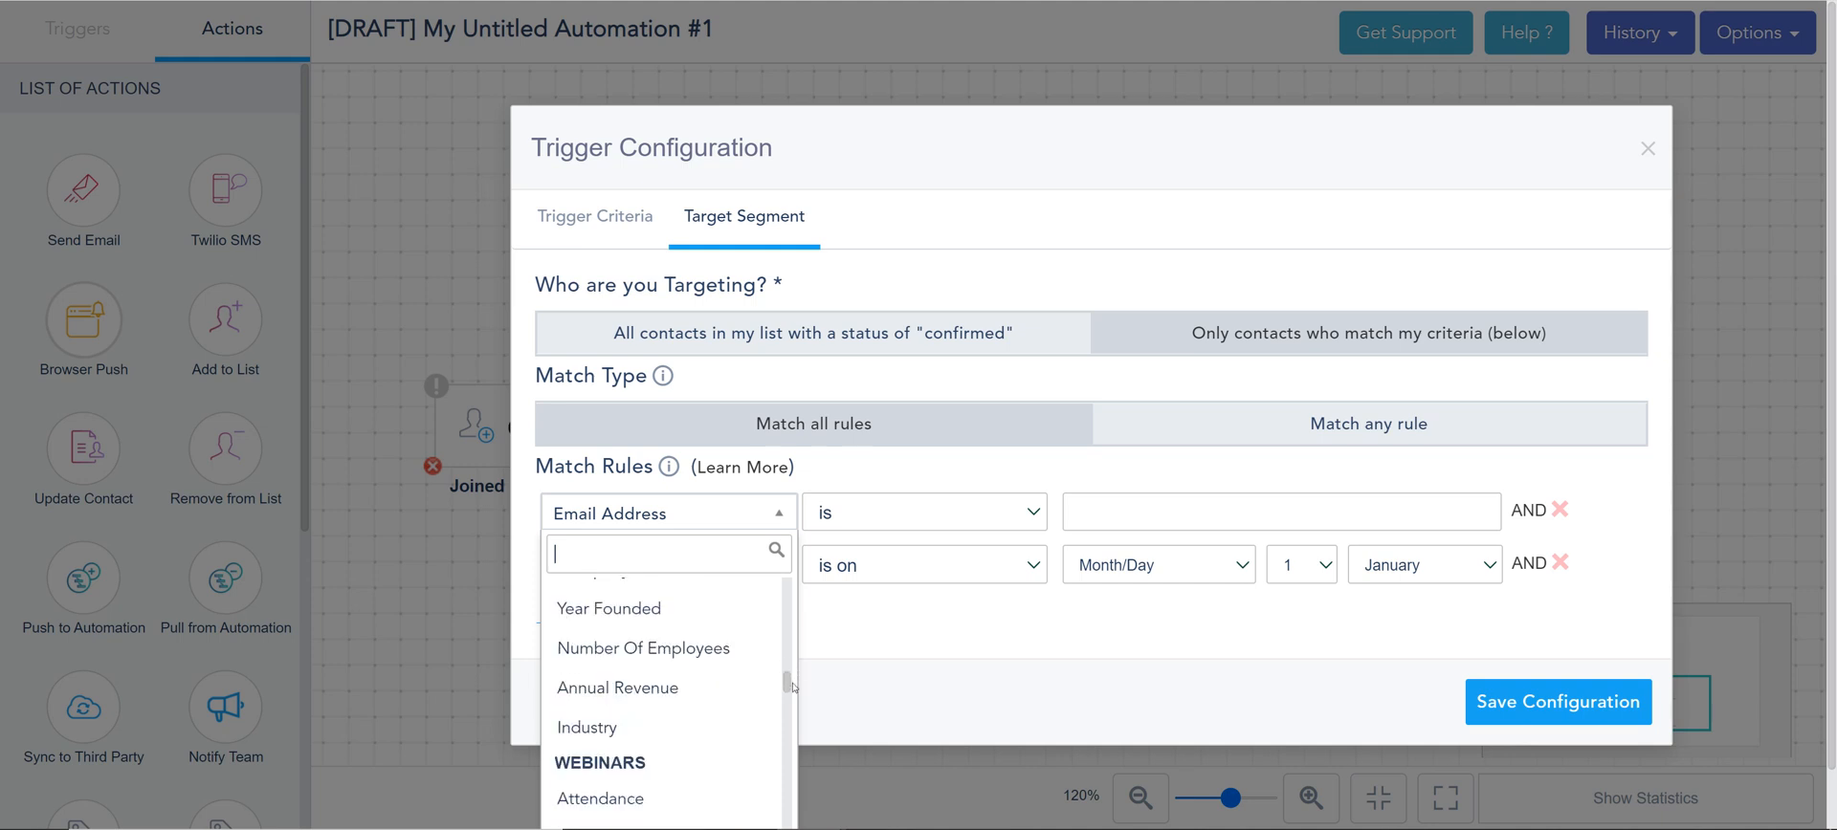
{"action": "left_click", "coordinate": [727, 649]}
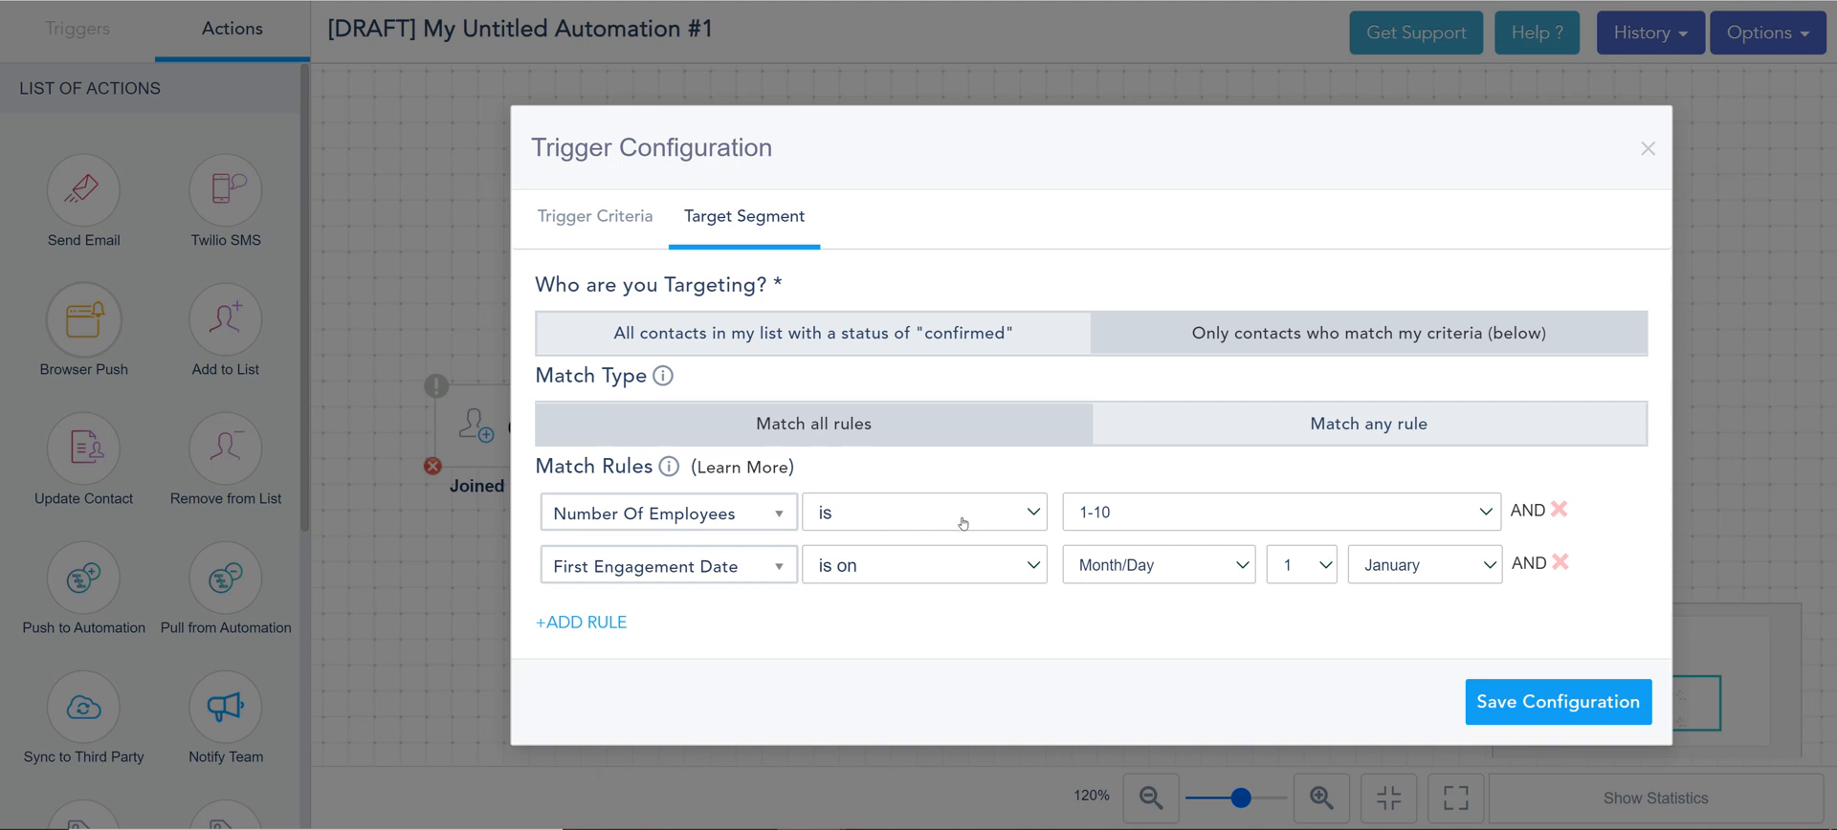
{"action": "left_click", "coordinate": [1130, 510]}
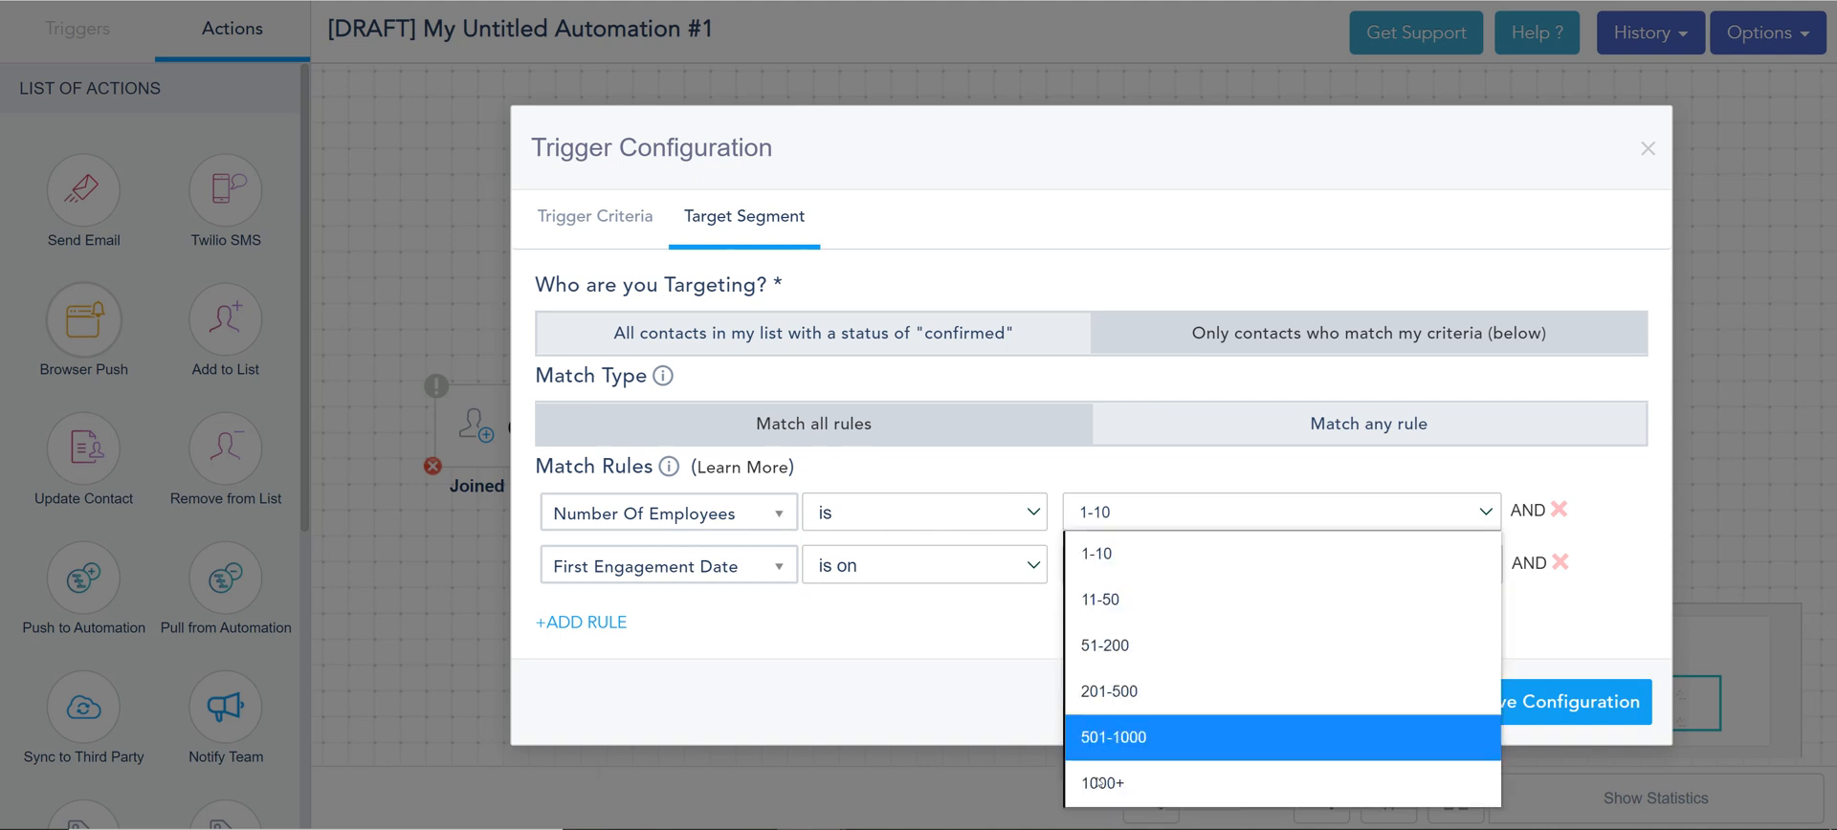
{"action": "left_click", "coordinate": [1107, 685]}
{"action": "left_click", "coordinate": [935, 507]}
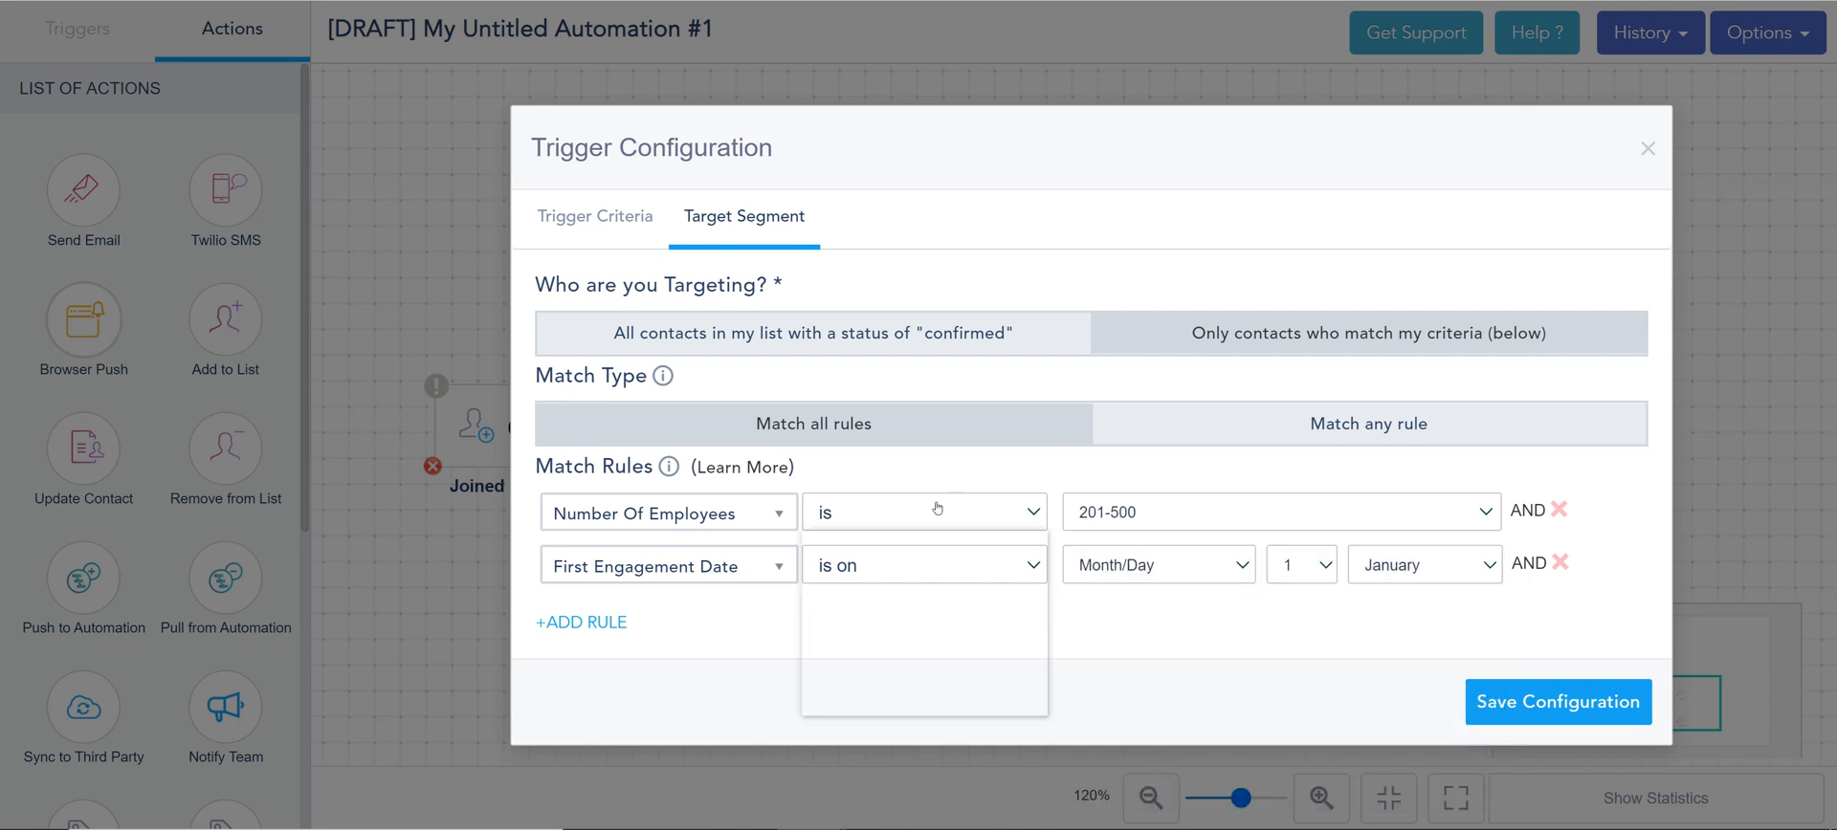
- Browse the second match rule's available fields and search them for "birth"
{"action": "left_click", "coordinate": [736, 568]}
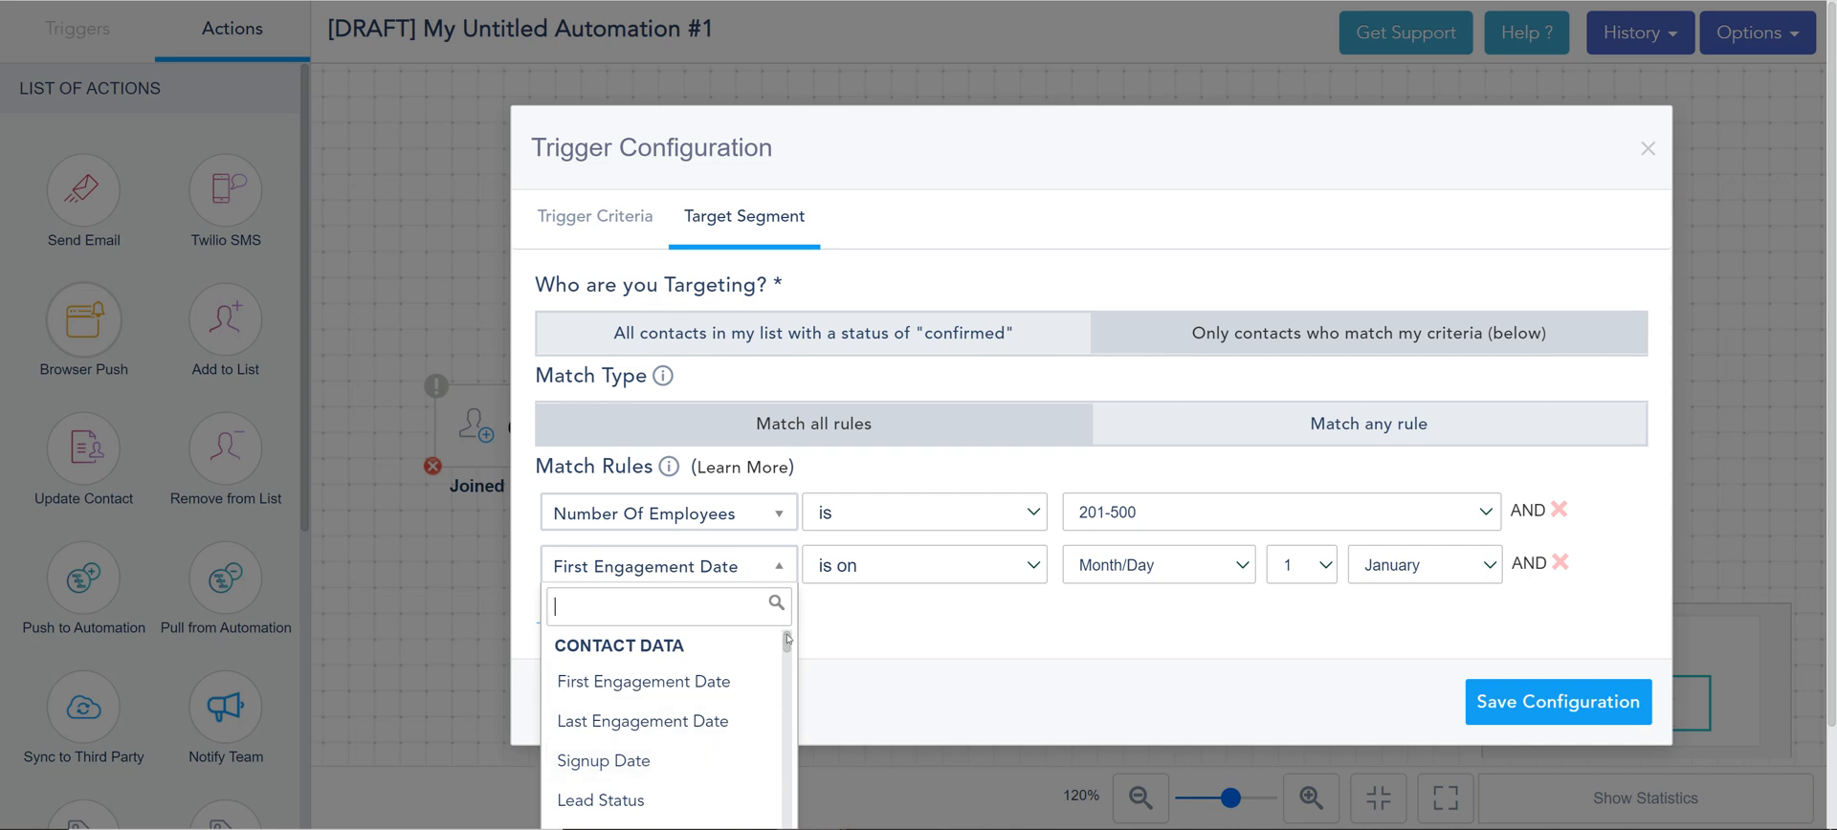
{"action": "left_click_drag", "start_coordinate": [787, 638], "coordinate": [786, 709]}
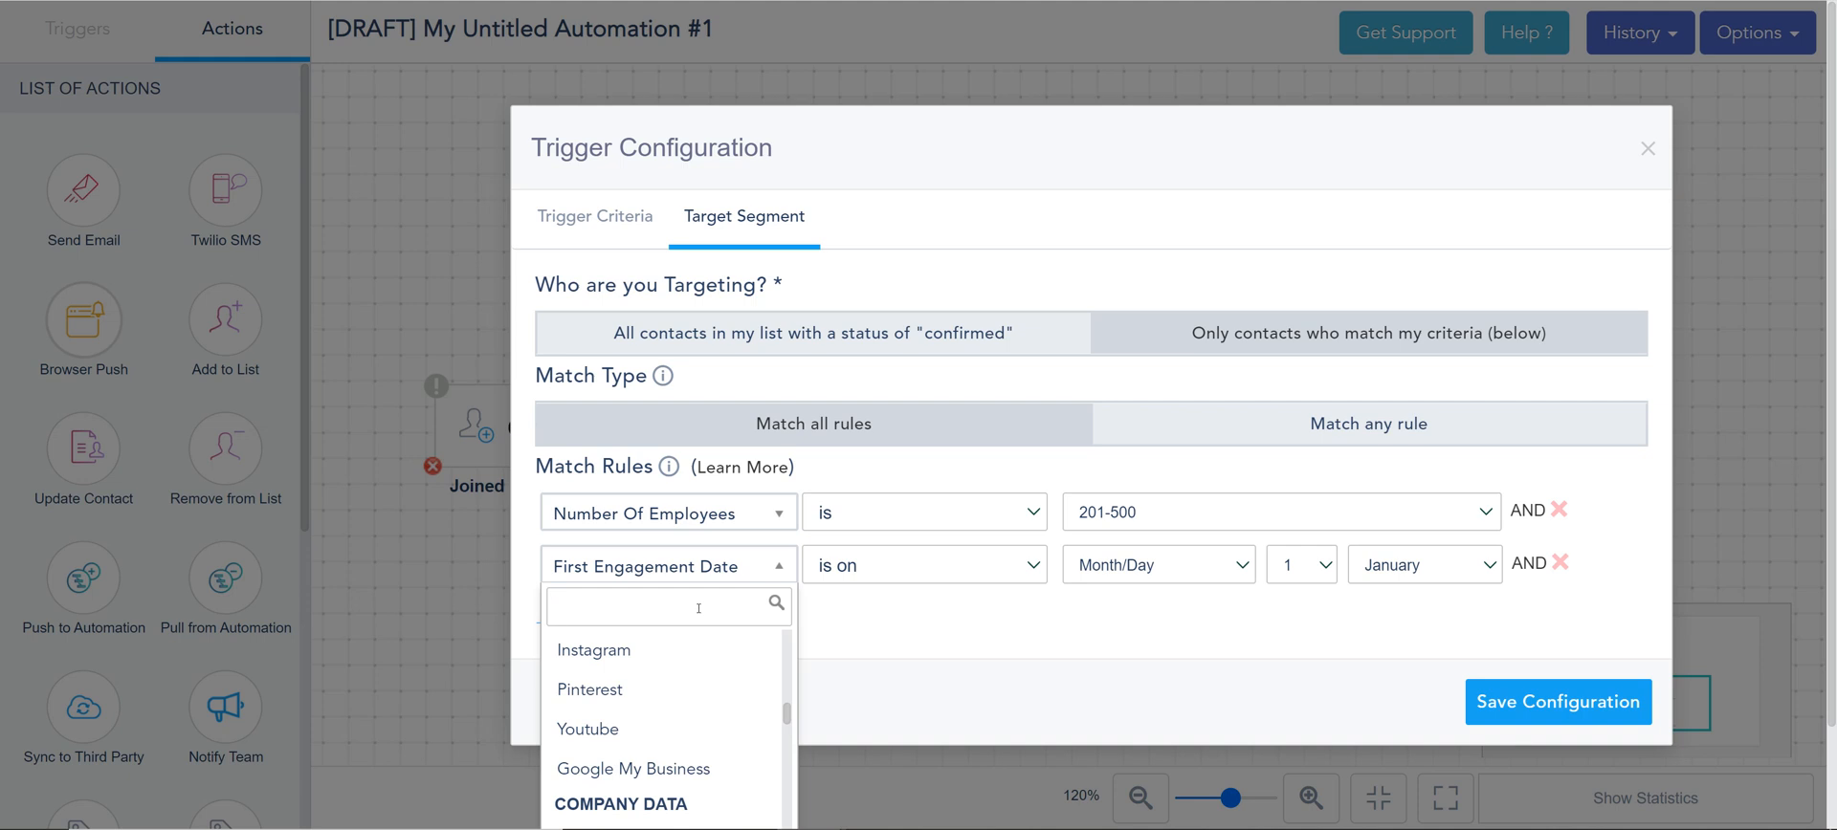
{"action": "type", "text": "birth"}
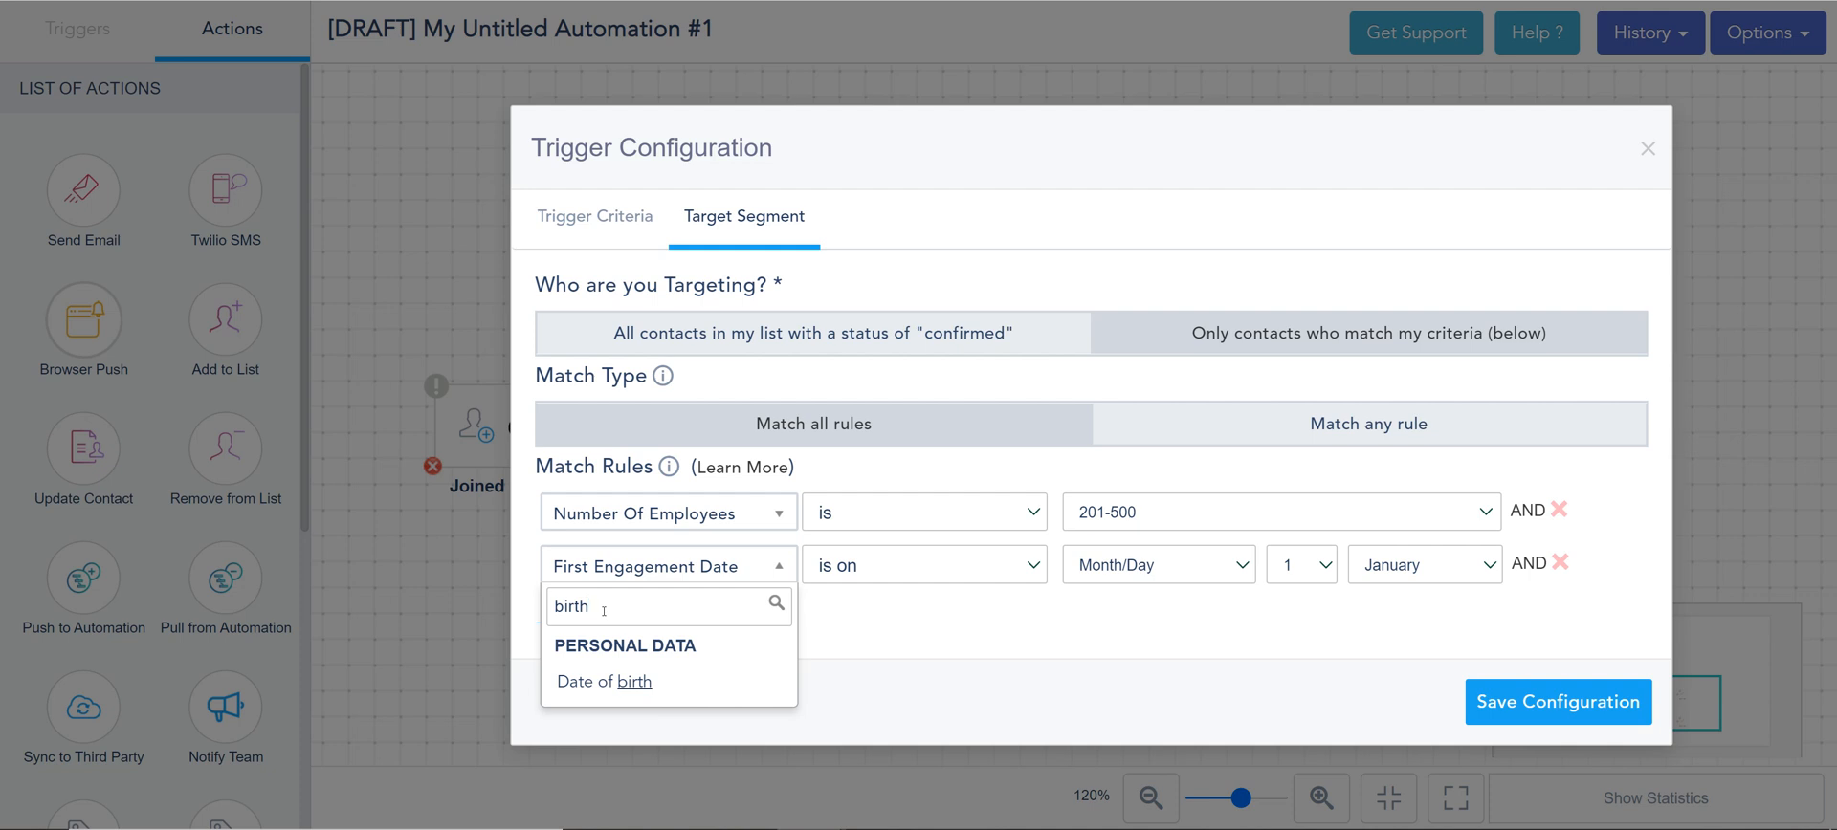
{"action": "left_click", "coordinate": [894, 637]}
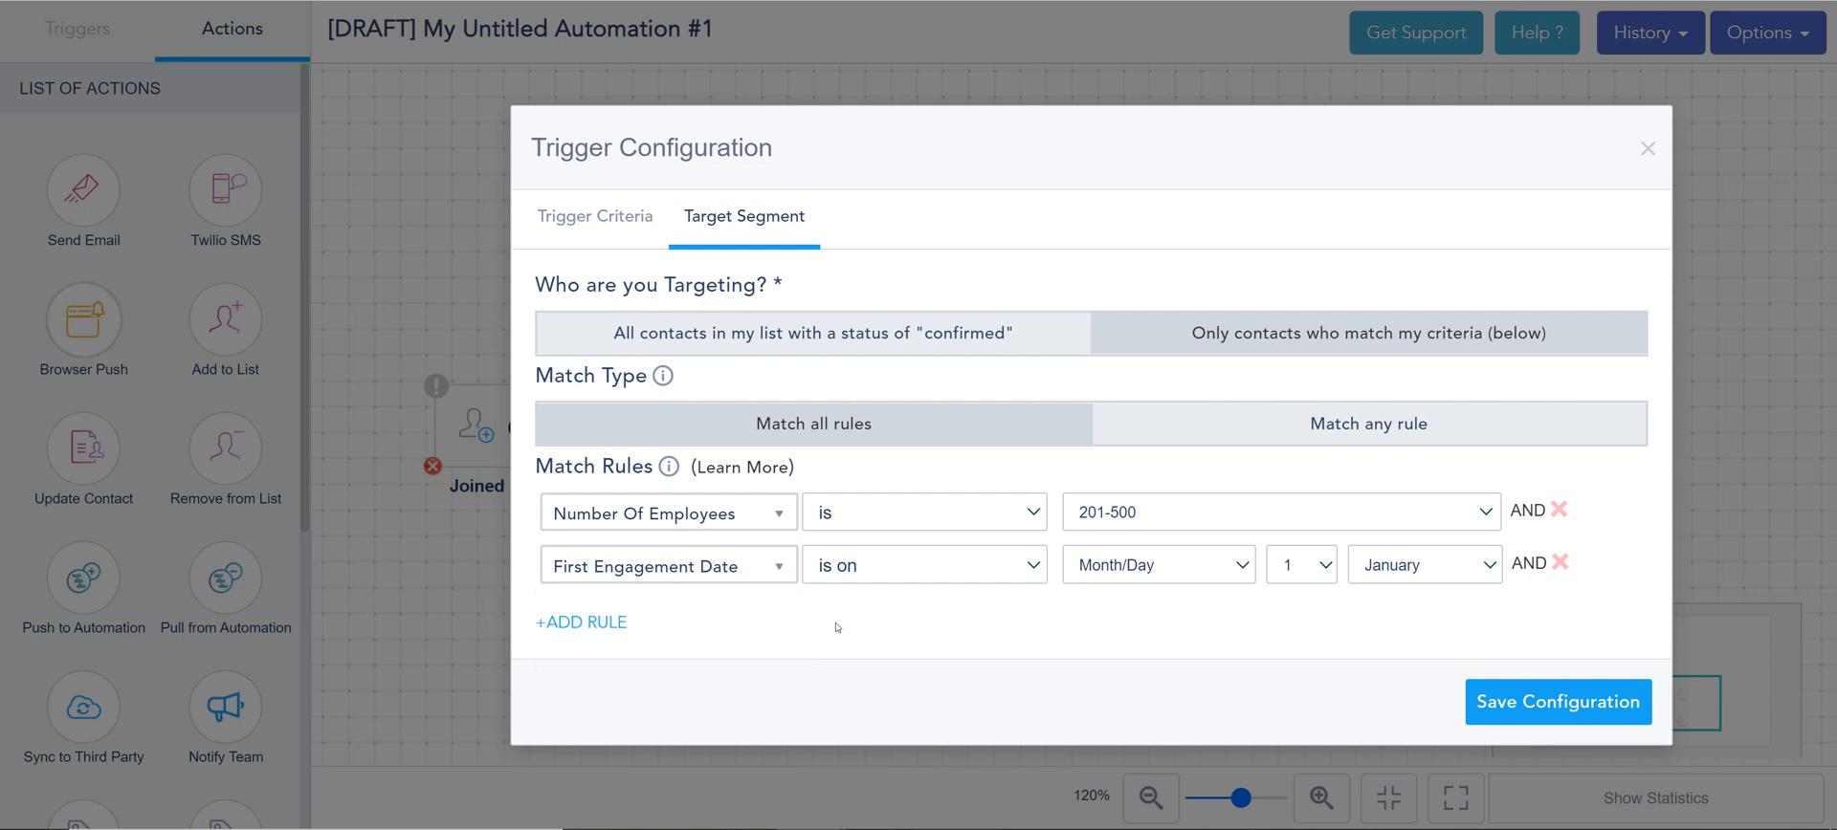
- Set the second match rule's field to "When would you like to start service?"
{"action": "left_click", "coordinate": [775, 565]}
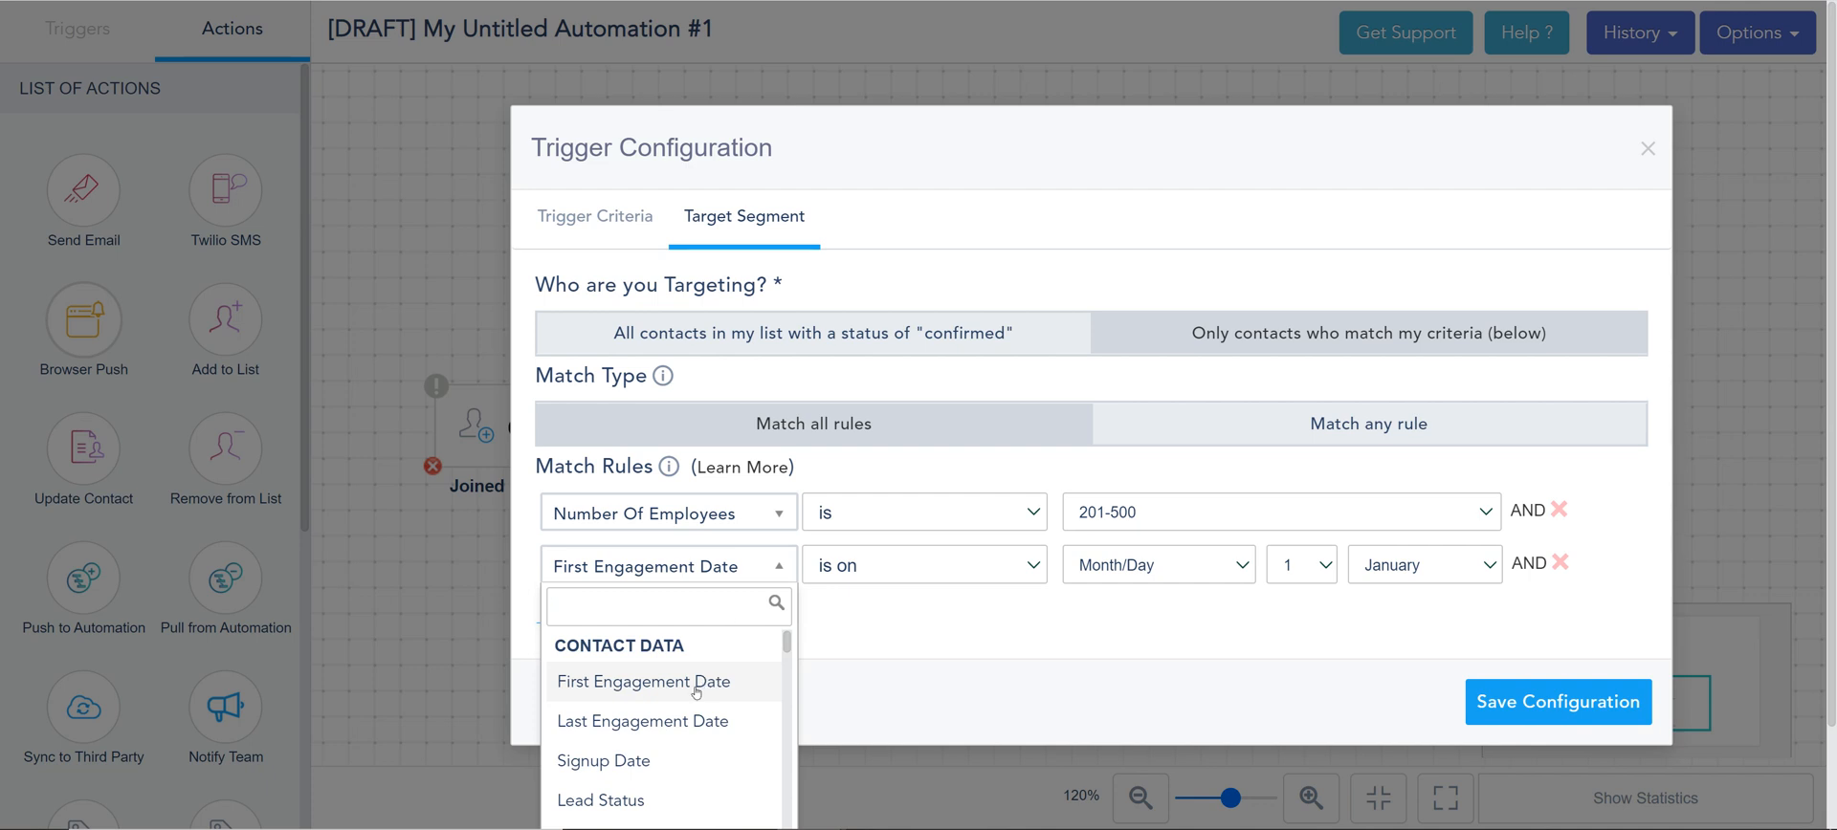
{"action": "scroll", "coordinate": [695, 693], "scroll_direction": "down", "scroll_amount": 2}
{"action": "type", "text": "whe"}
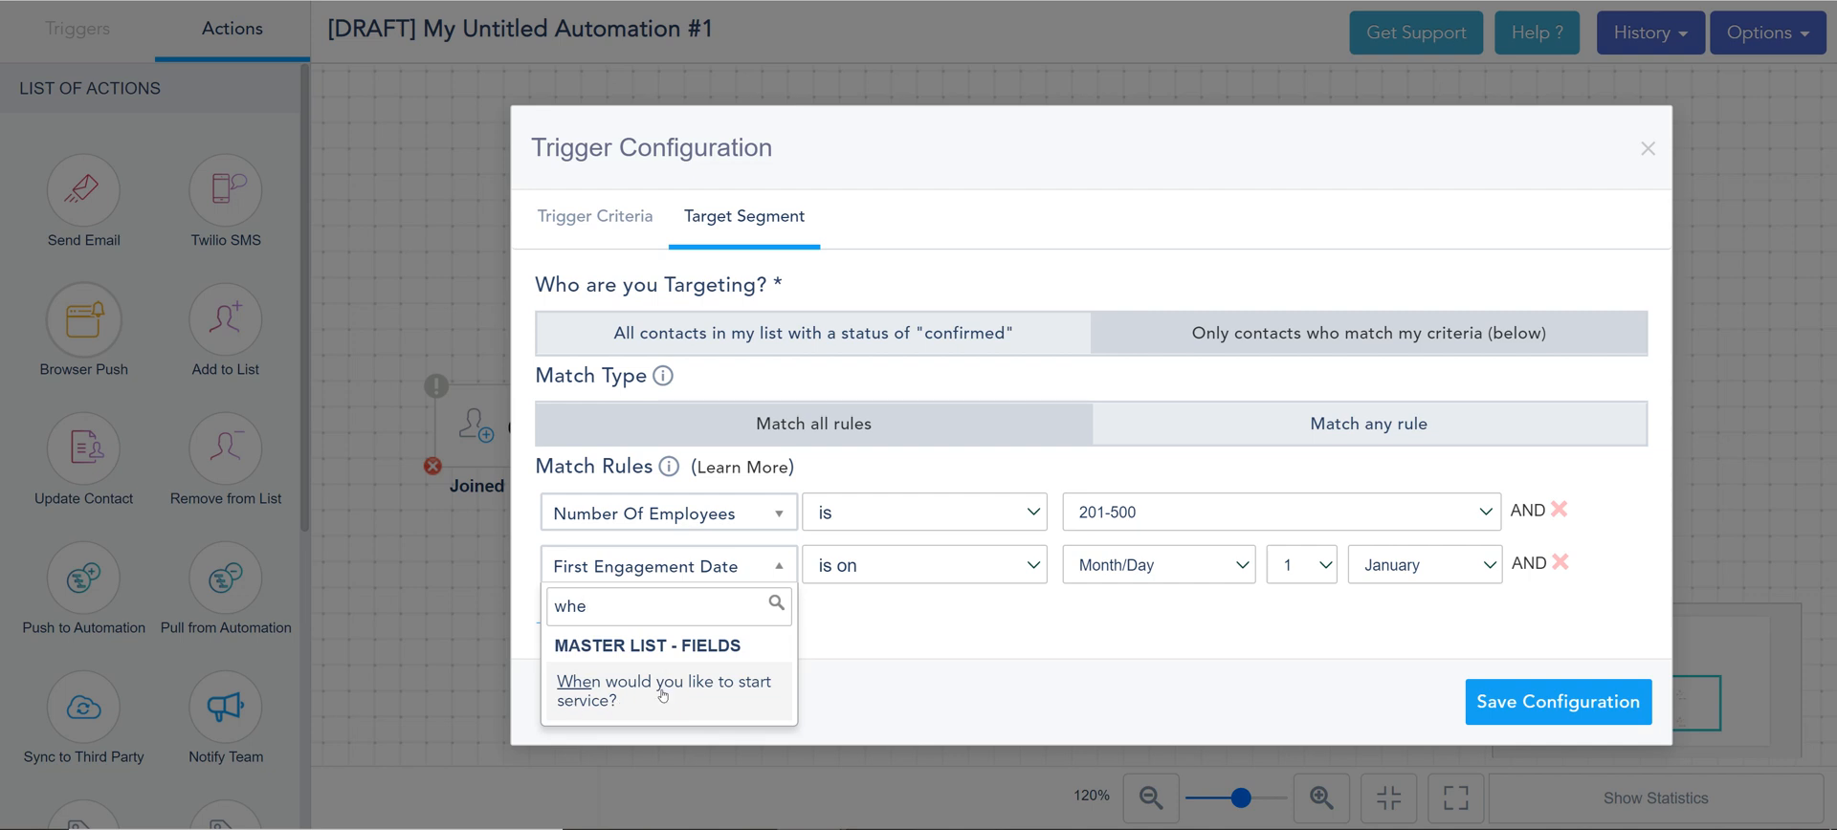
{"action": "left_click", "coordinate": [663, 695]}
- Set the service start date rule to is after, Number of days before today, with a value of 30
{"action": "left_click", "coordinate": [941, 568]}
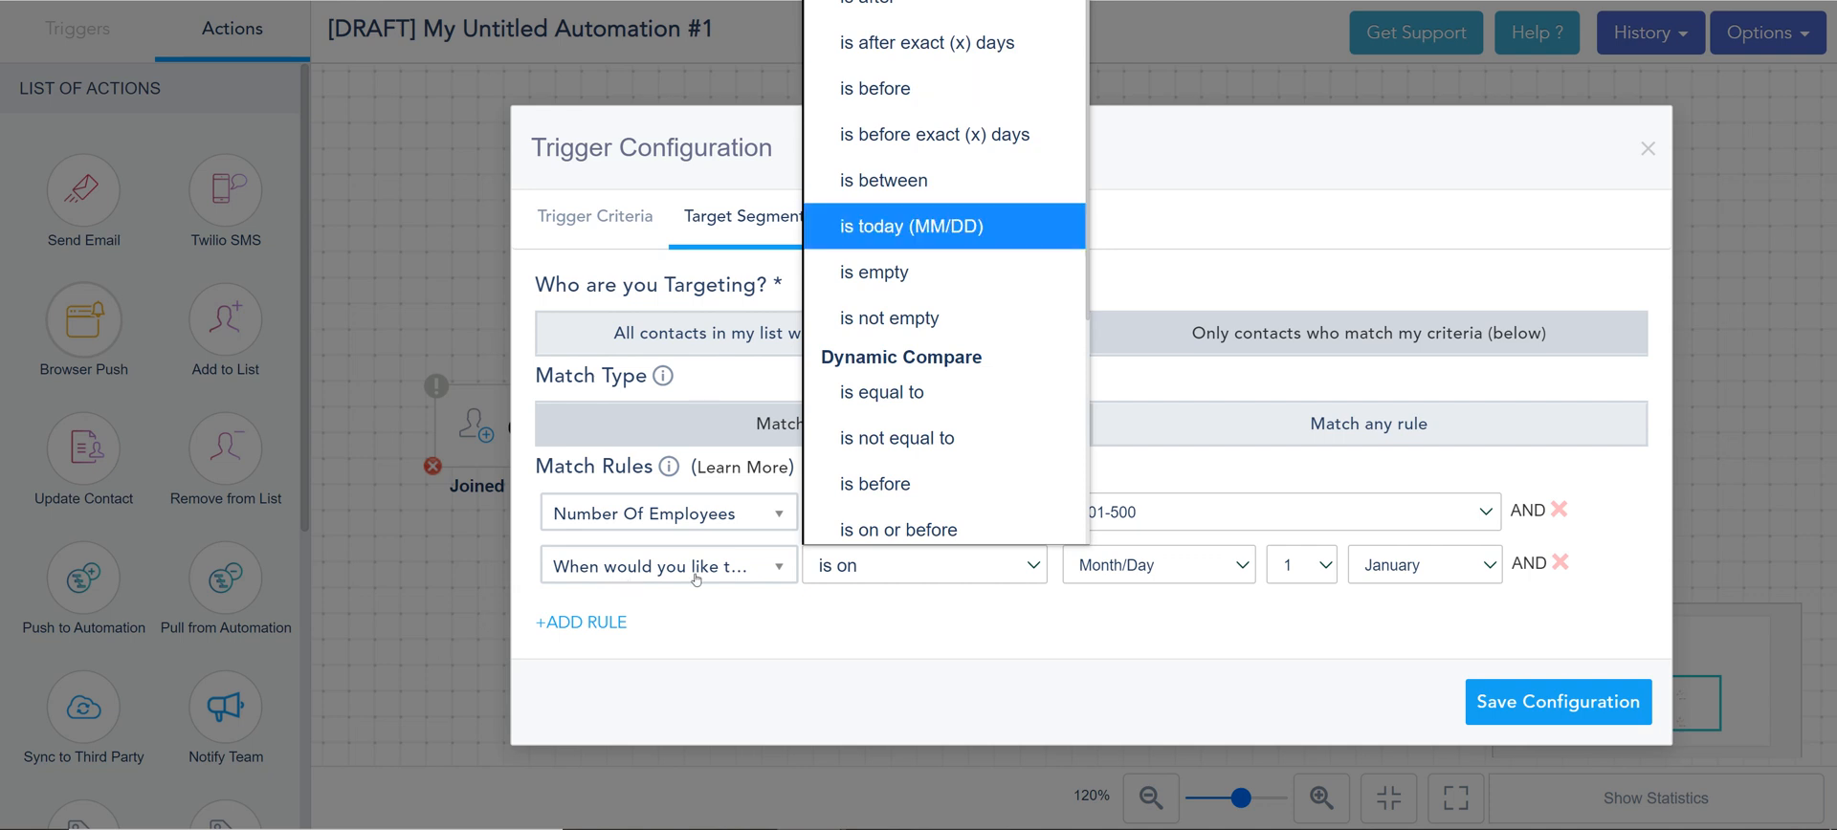
{"action": "left_click", "coordinate": [861, 5]}
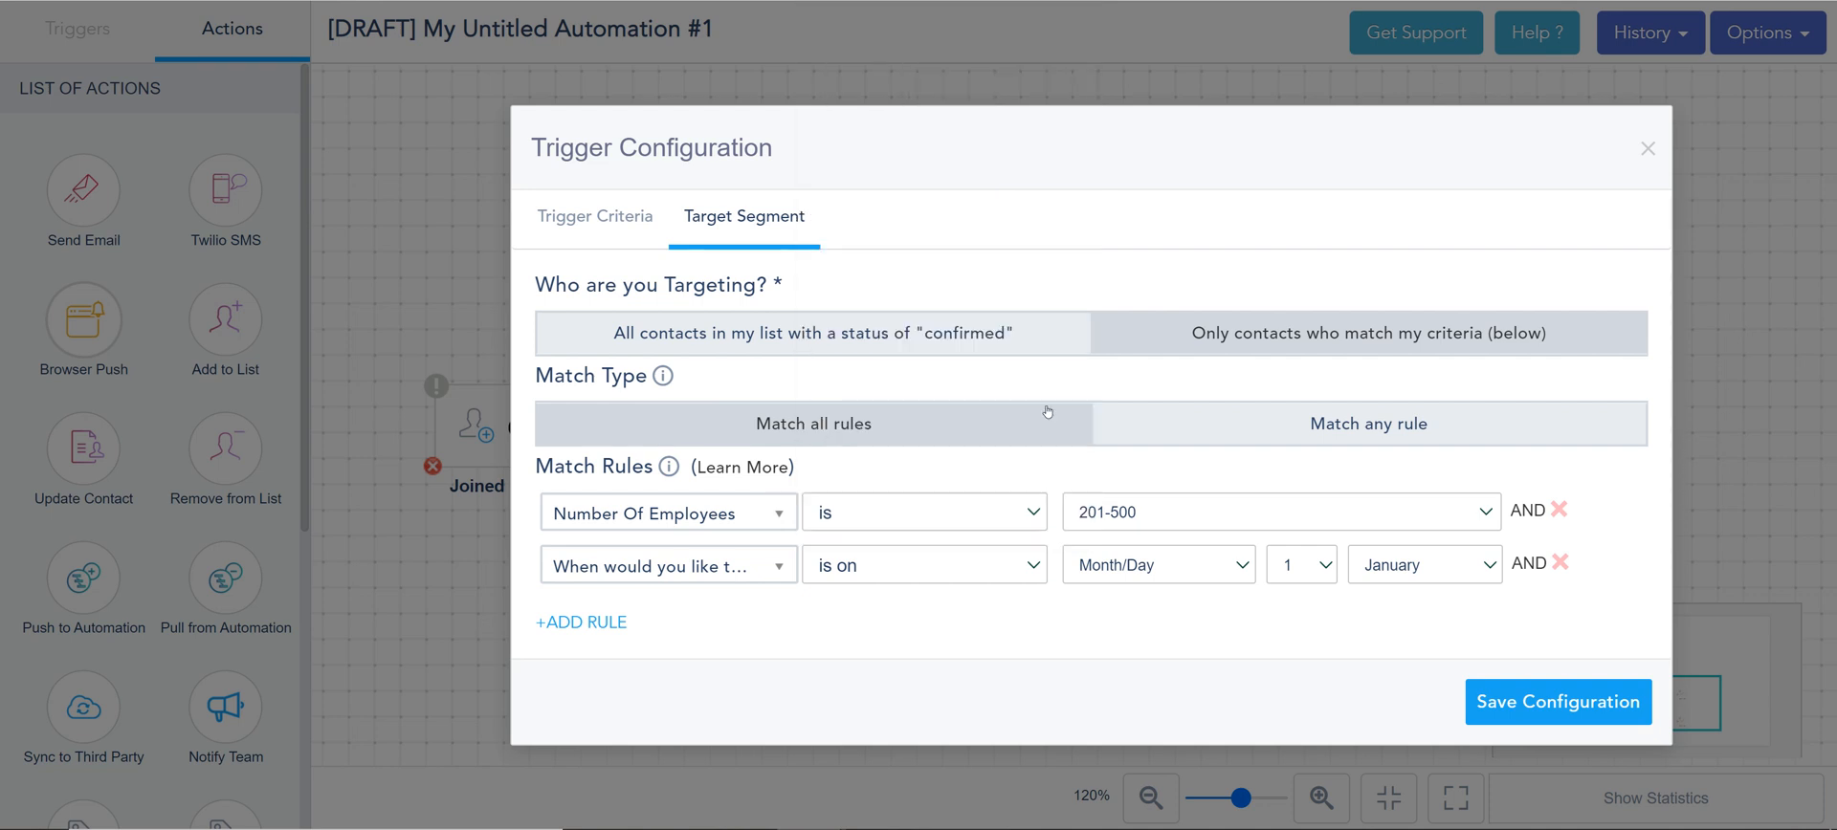
{"action": "left_click", "coordinate": [1137, 565]}
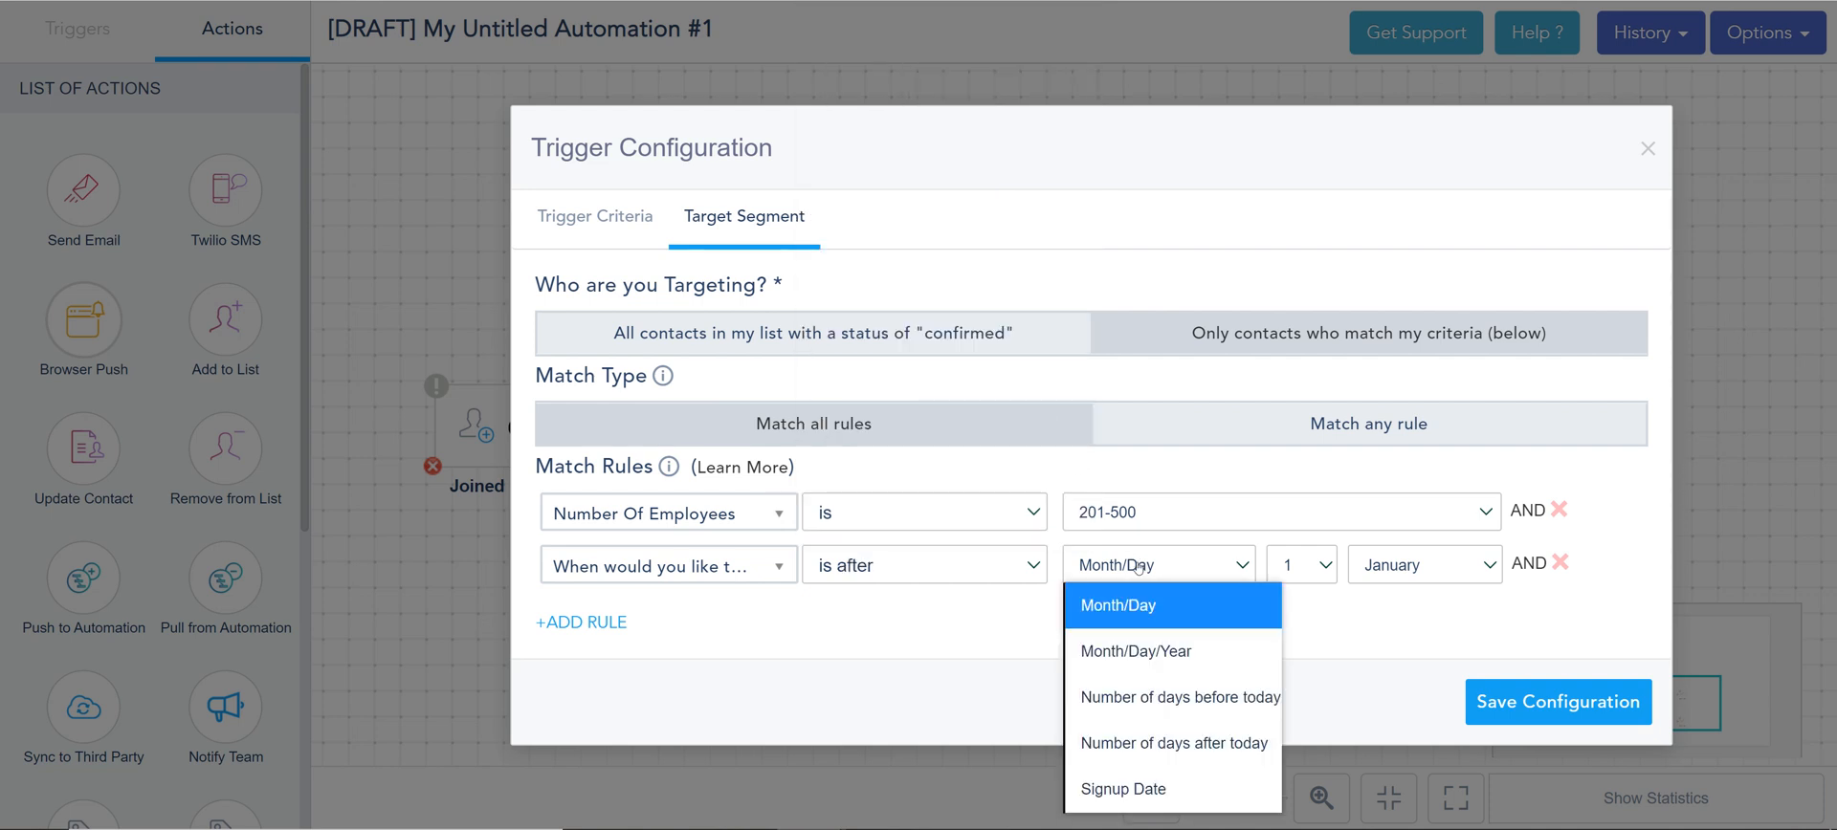
{"action": "left_click", "coordinate": [1139, 708]}
{"action": "left_click", "coordinate": [1302, 561]}
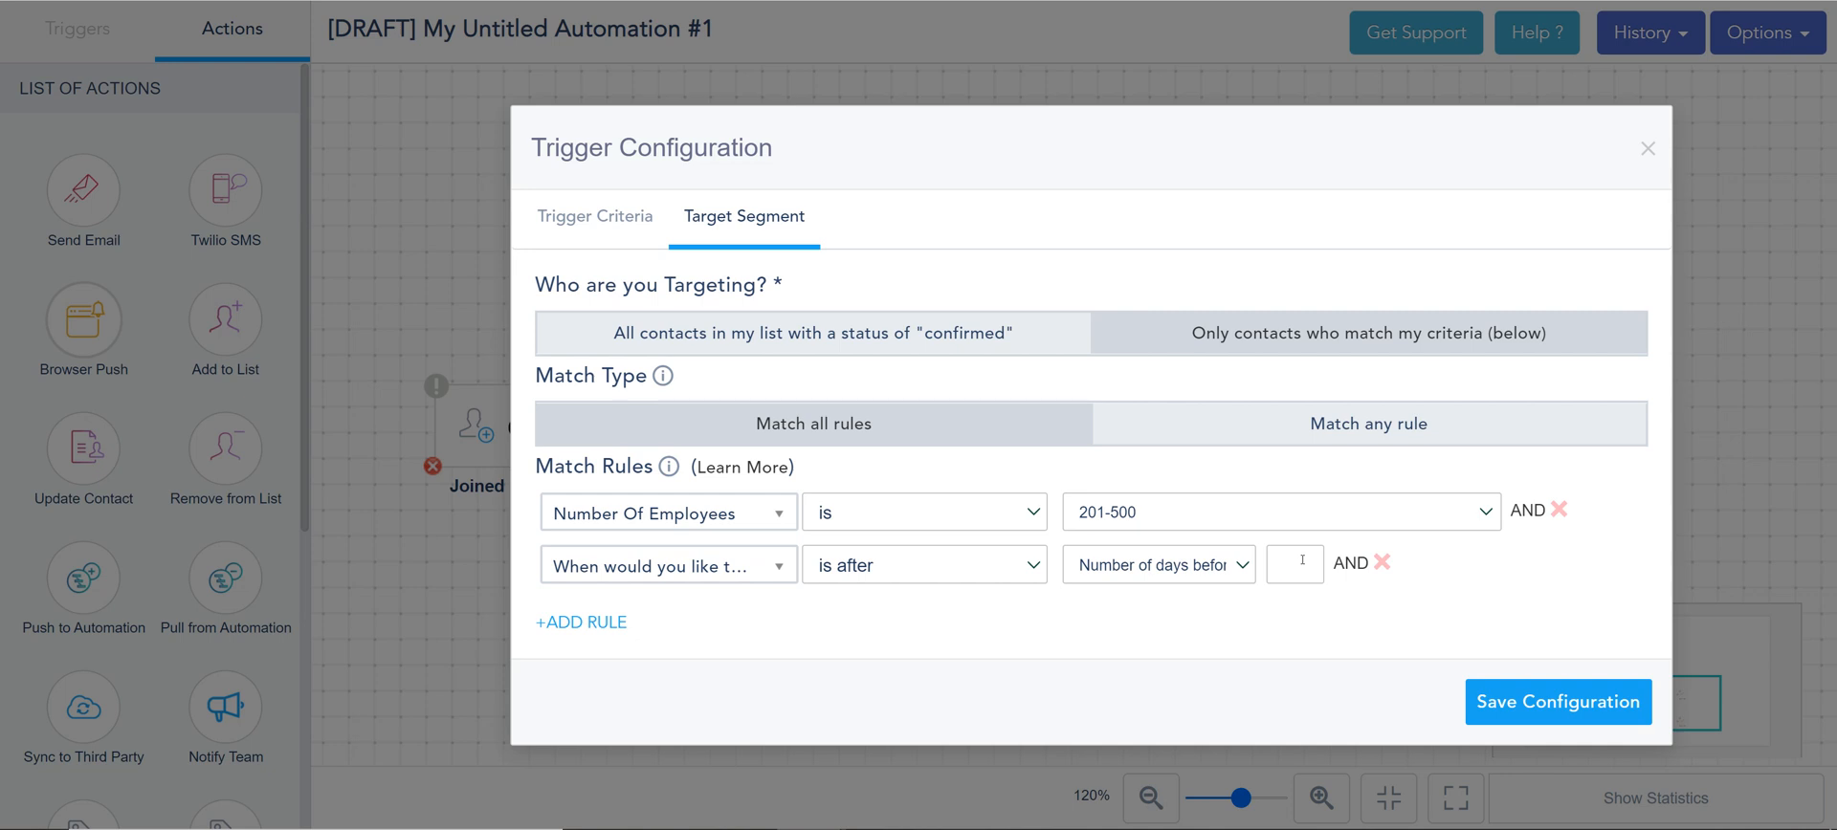
{"action": "type", "text": "30"}
- Delete the Number Of Employees rule and set the remaining rule's date basis to Number of days after today
{"action": "left_click", "coordinate": [1558, 511]}
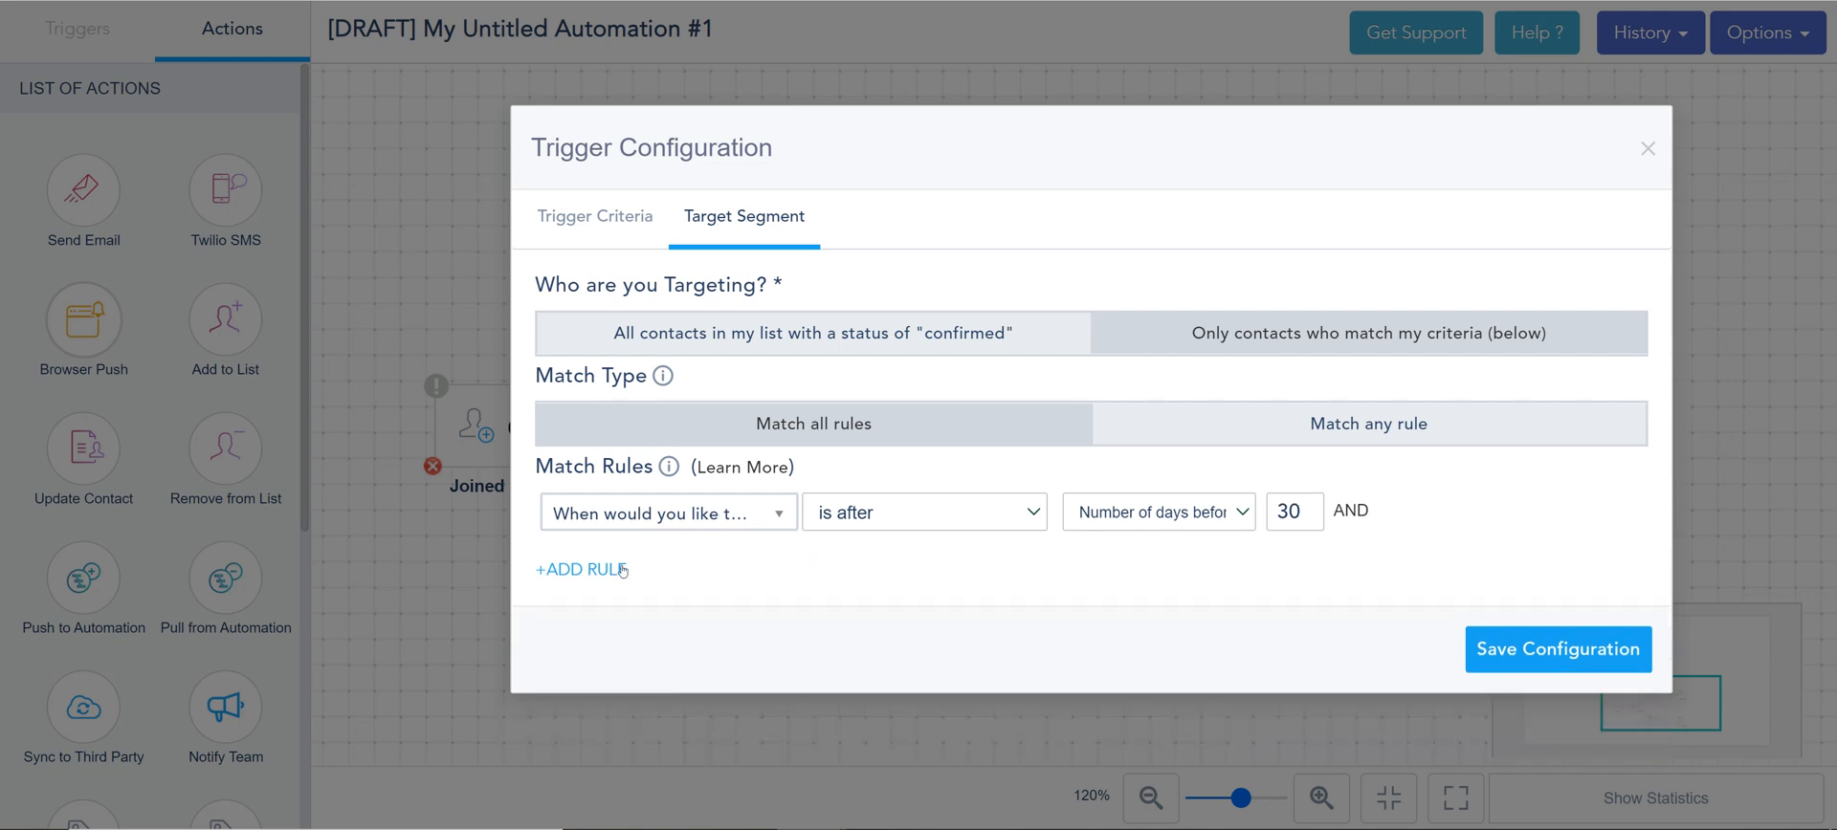
{"action": "left_click", "coordinate": [961, 521]}
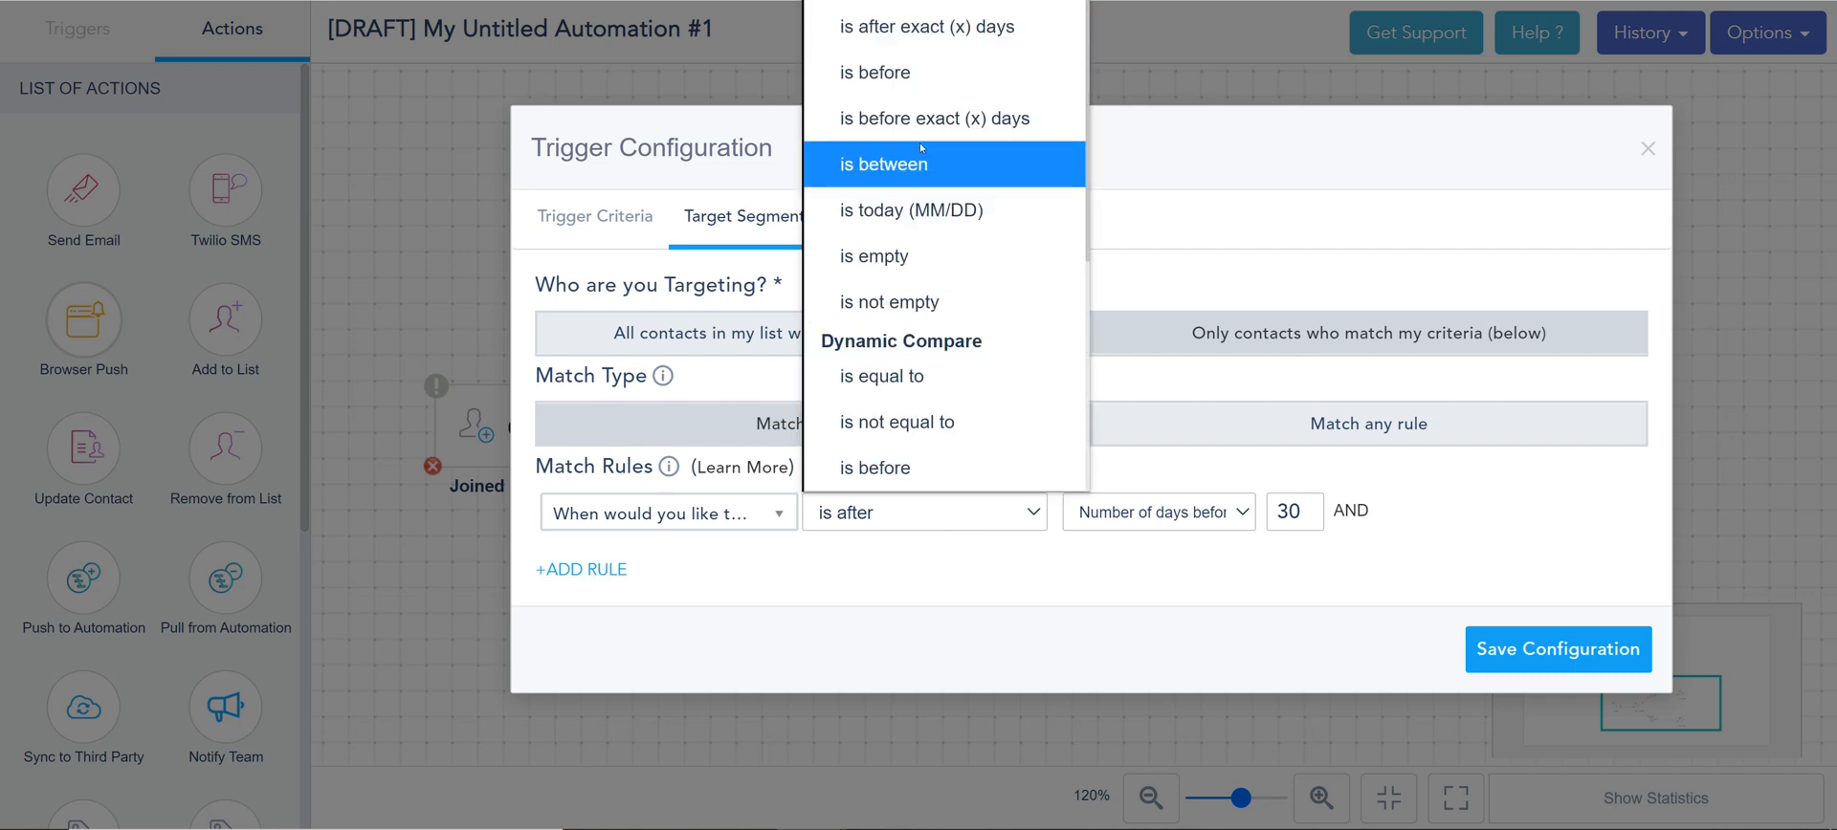
{"action": "left_click", "coordinate": [912, 4]}
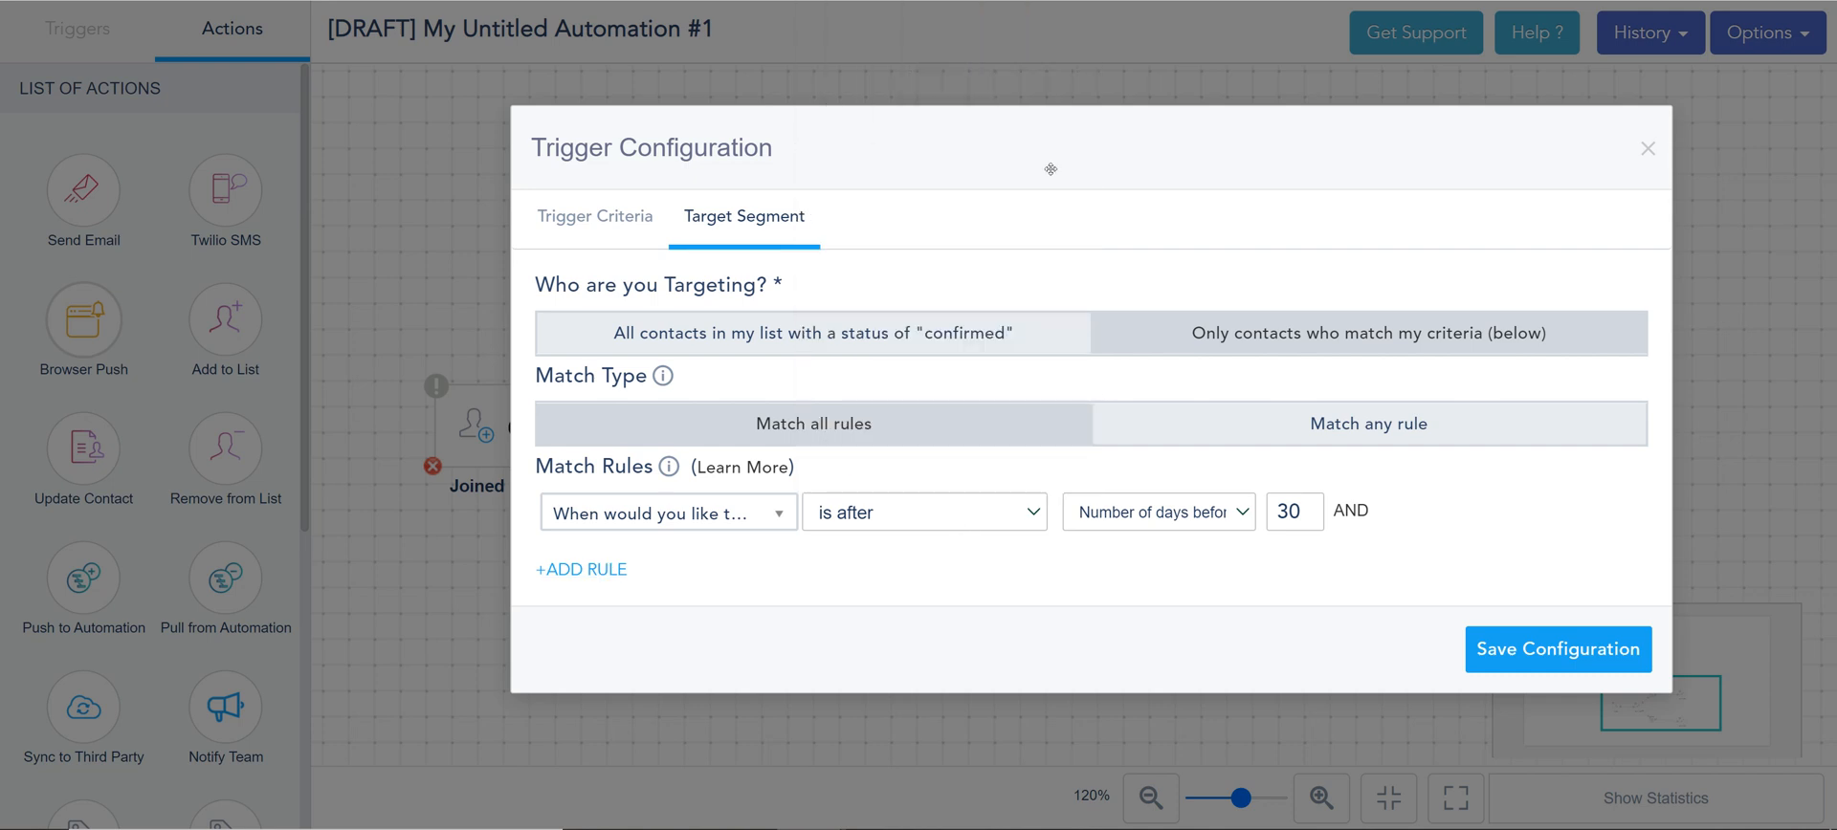
{"action": "left_click", "coordinate": [1157, 513]}
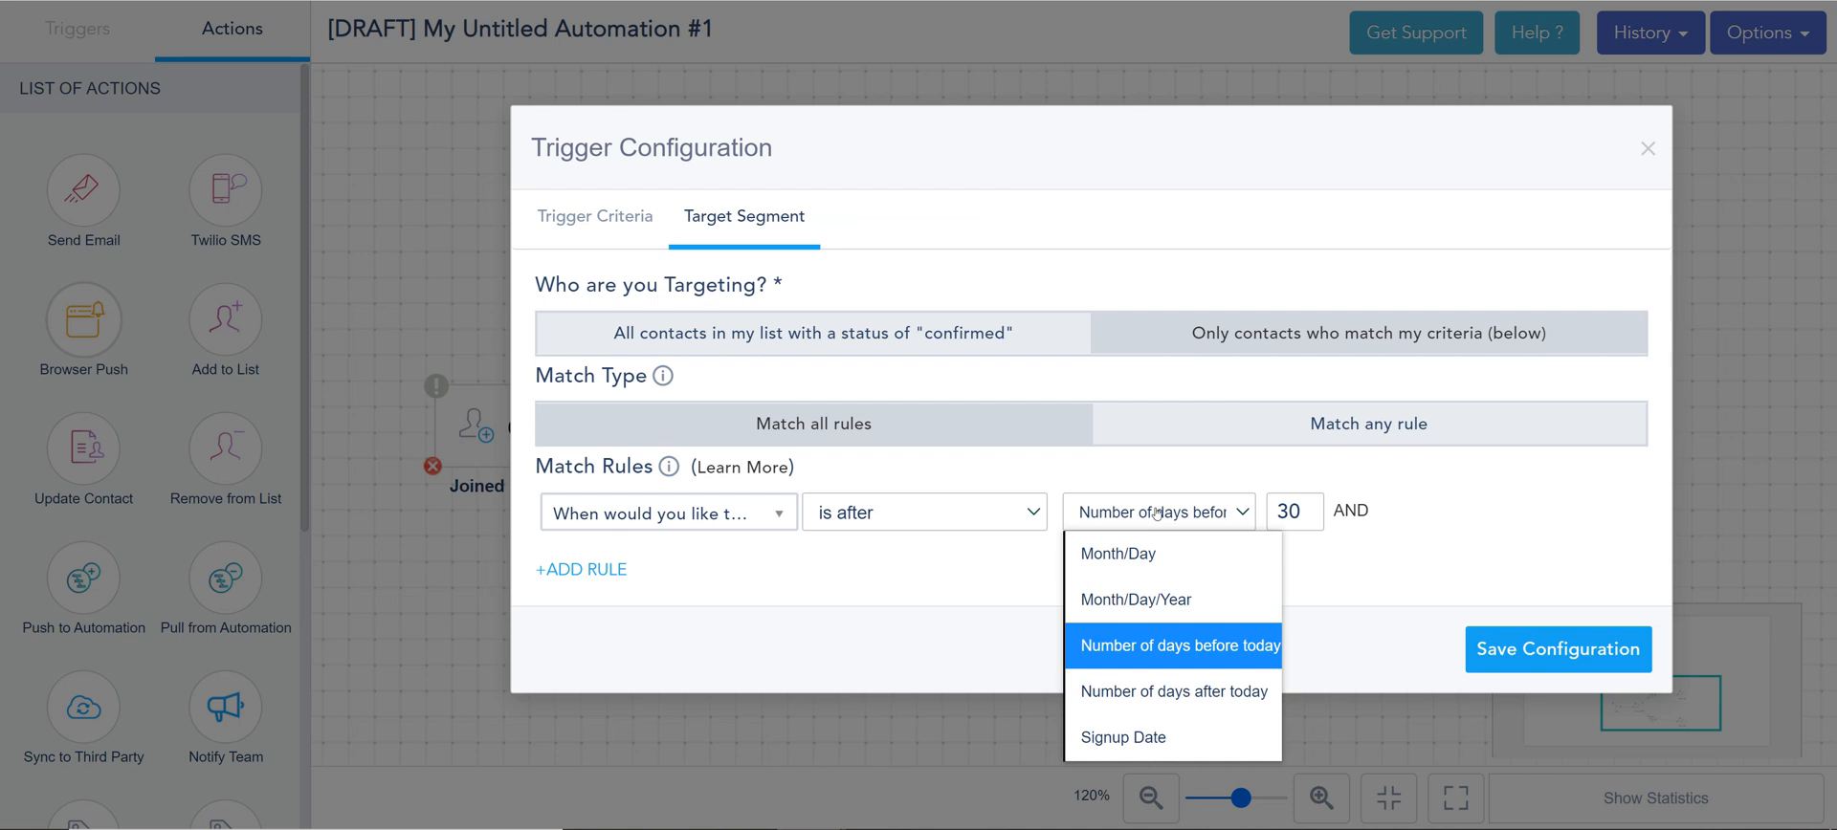
{"action": "left_click", "coordinate": [1134, 693]}
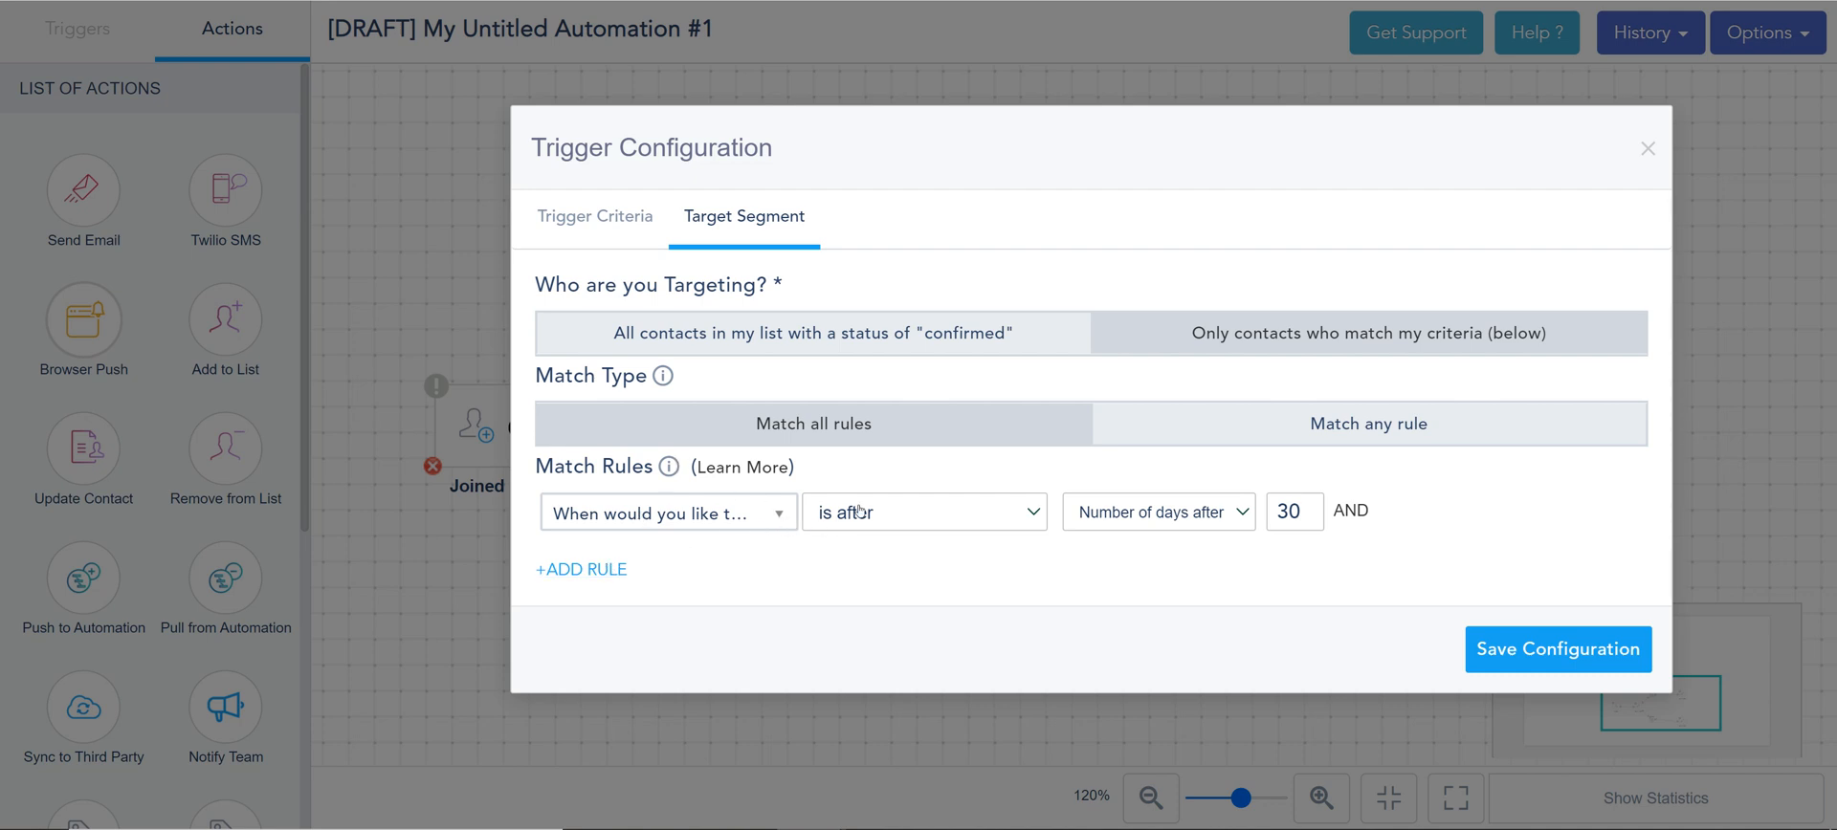
- Set the service start date rule to the dynamic comparison is before number of days from, with 3 days from Signup Date
{"action": "left_click", "coordinate": [944, 526]}
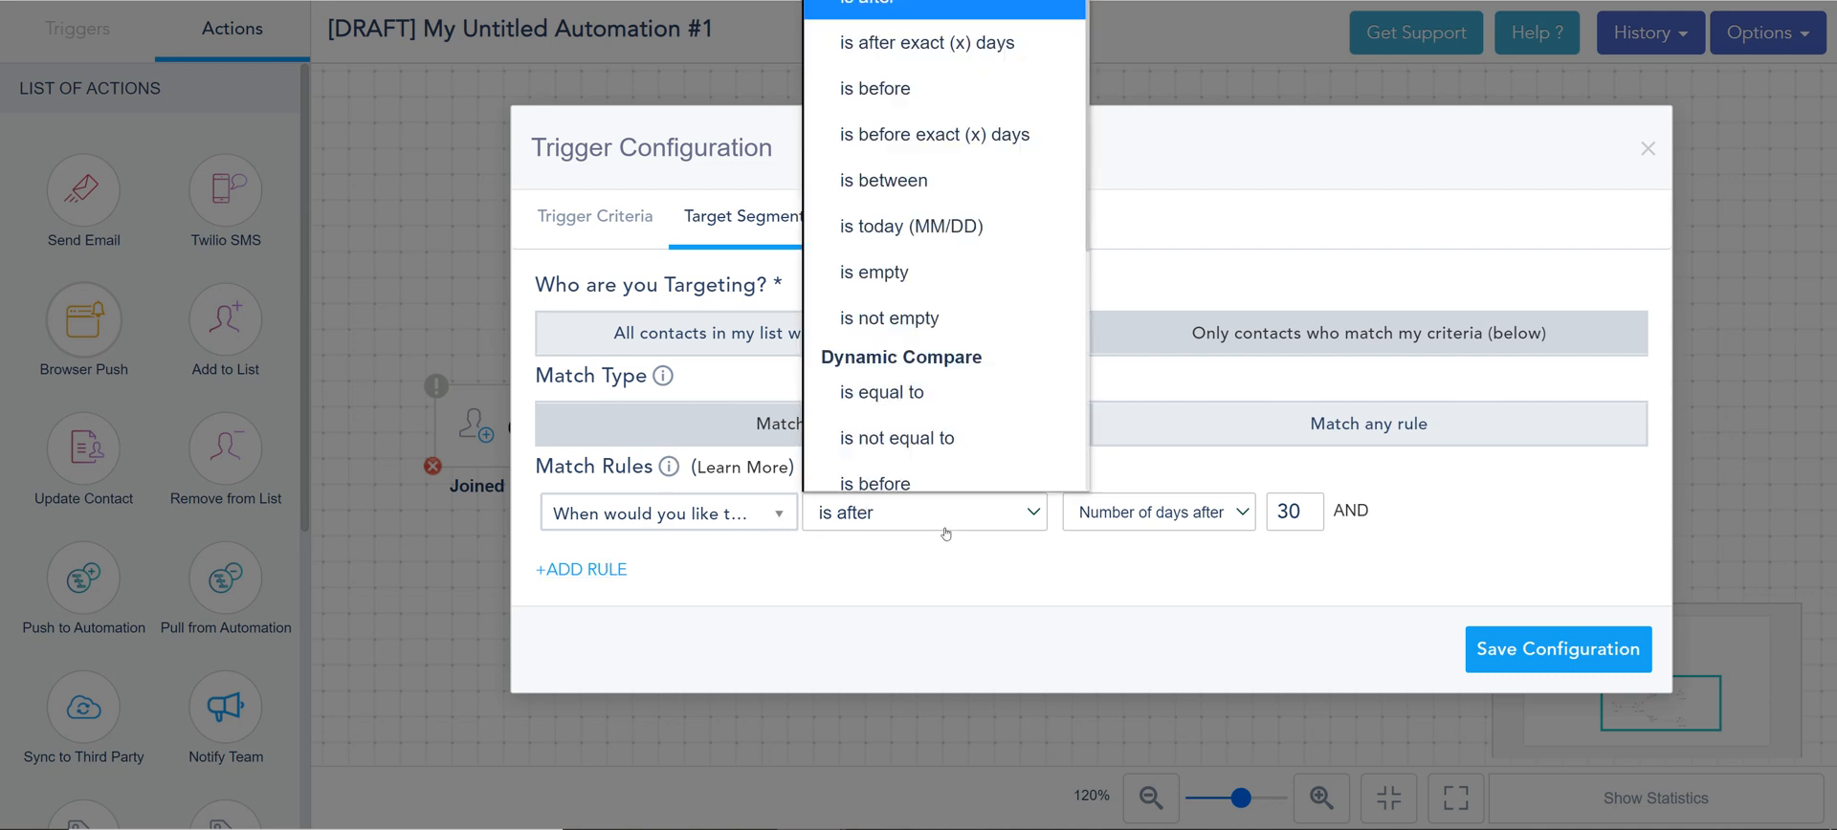
{"action": "scroll", "coordinate": [947, 287], "scroll_direction": "down", "scroll_amount": 3}
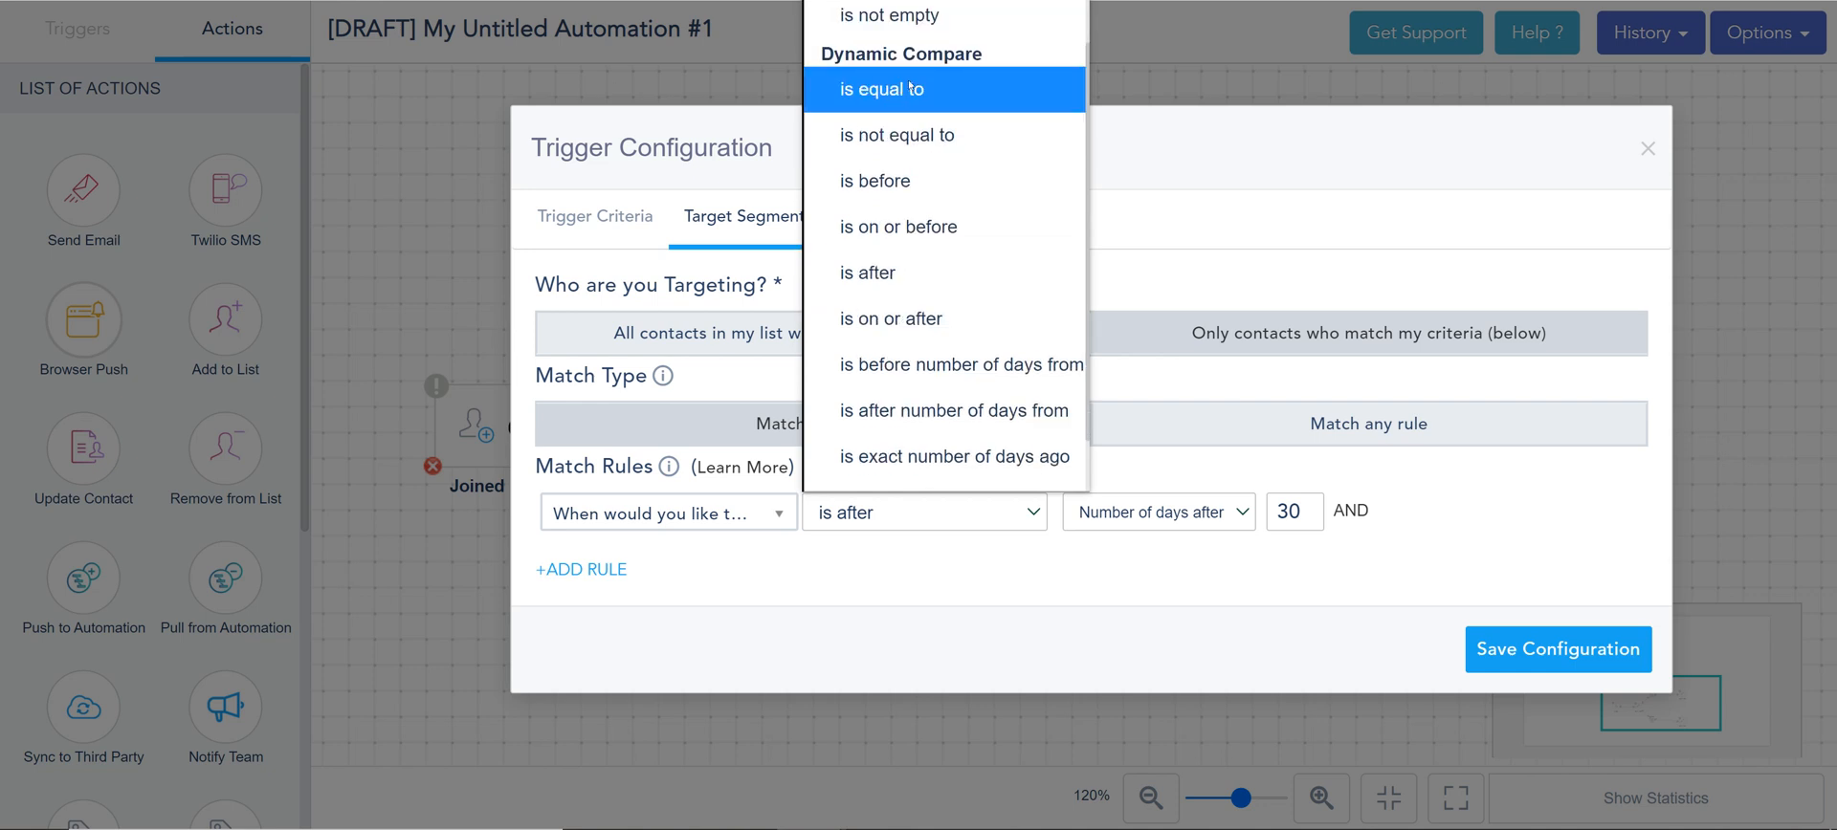
{"action": "scroll", "coordinate": [919, 450], "scroll_direction": "down", "scroll_amount": 1}
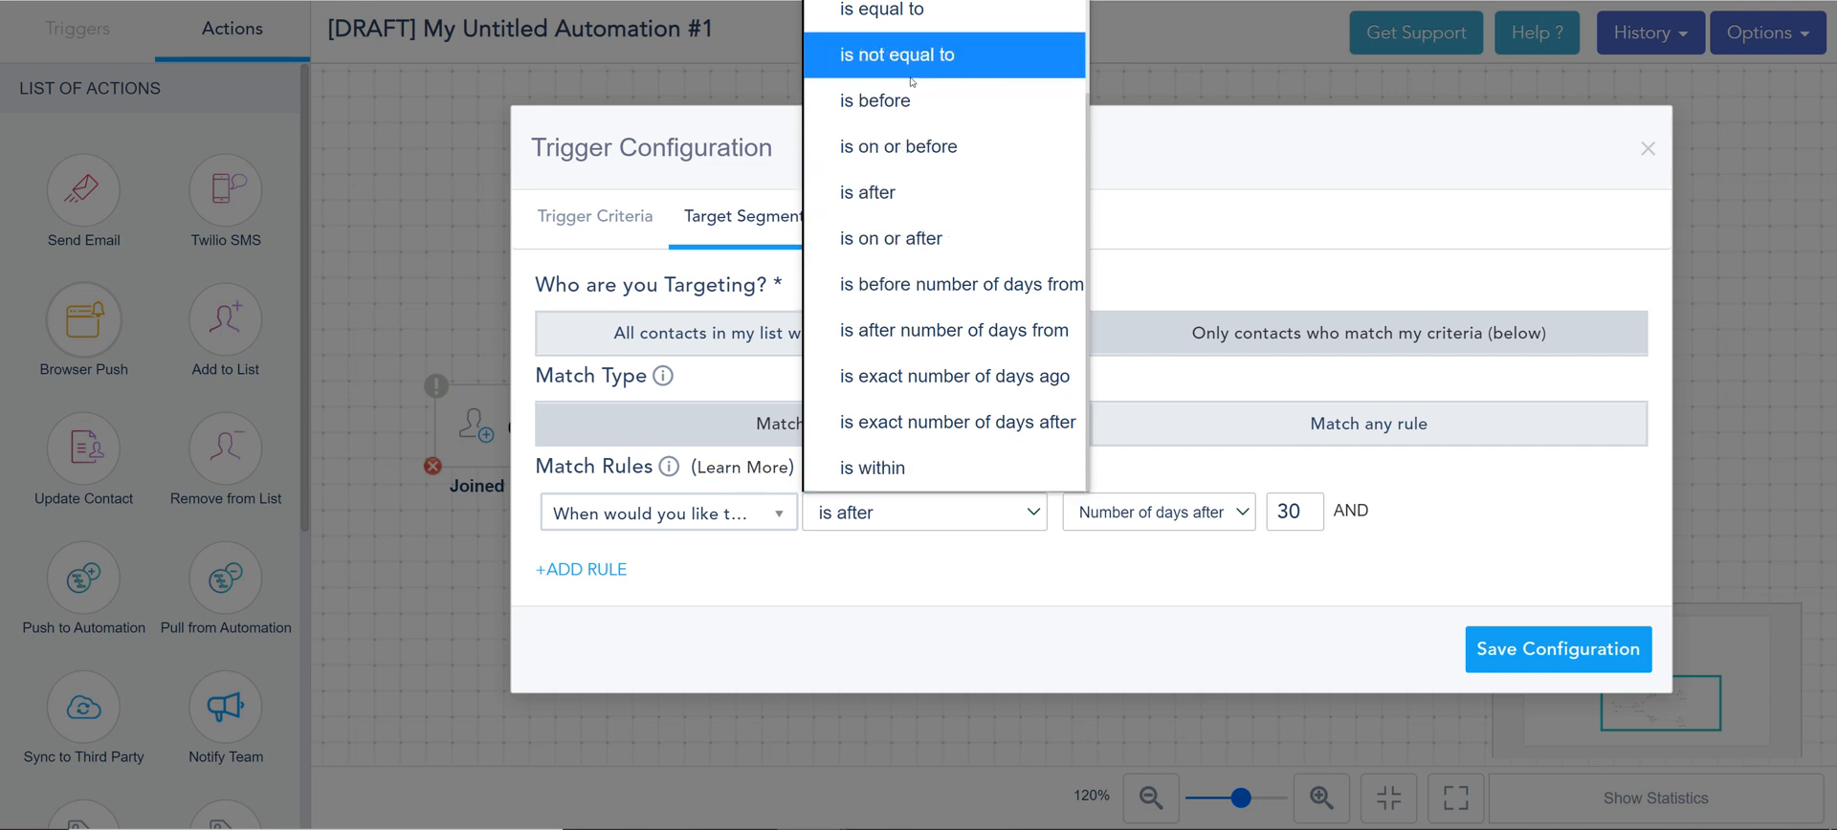
{"action": "left_click", "coordinate": [923, 287]}
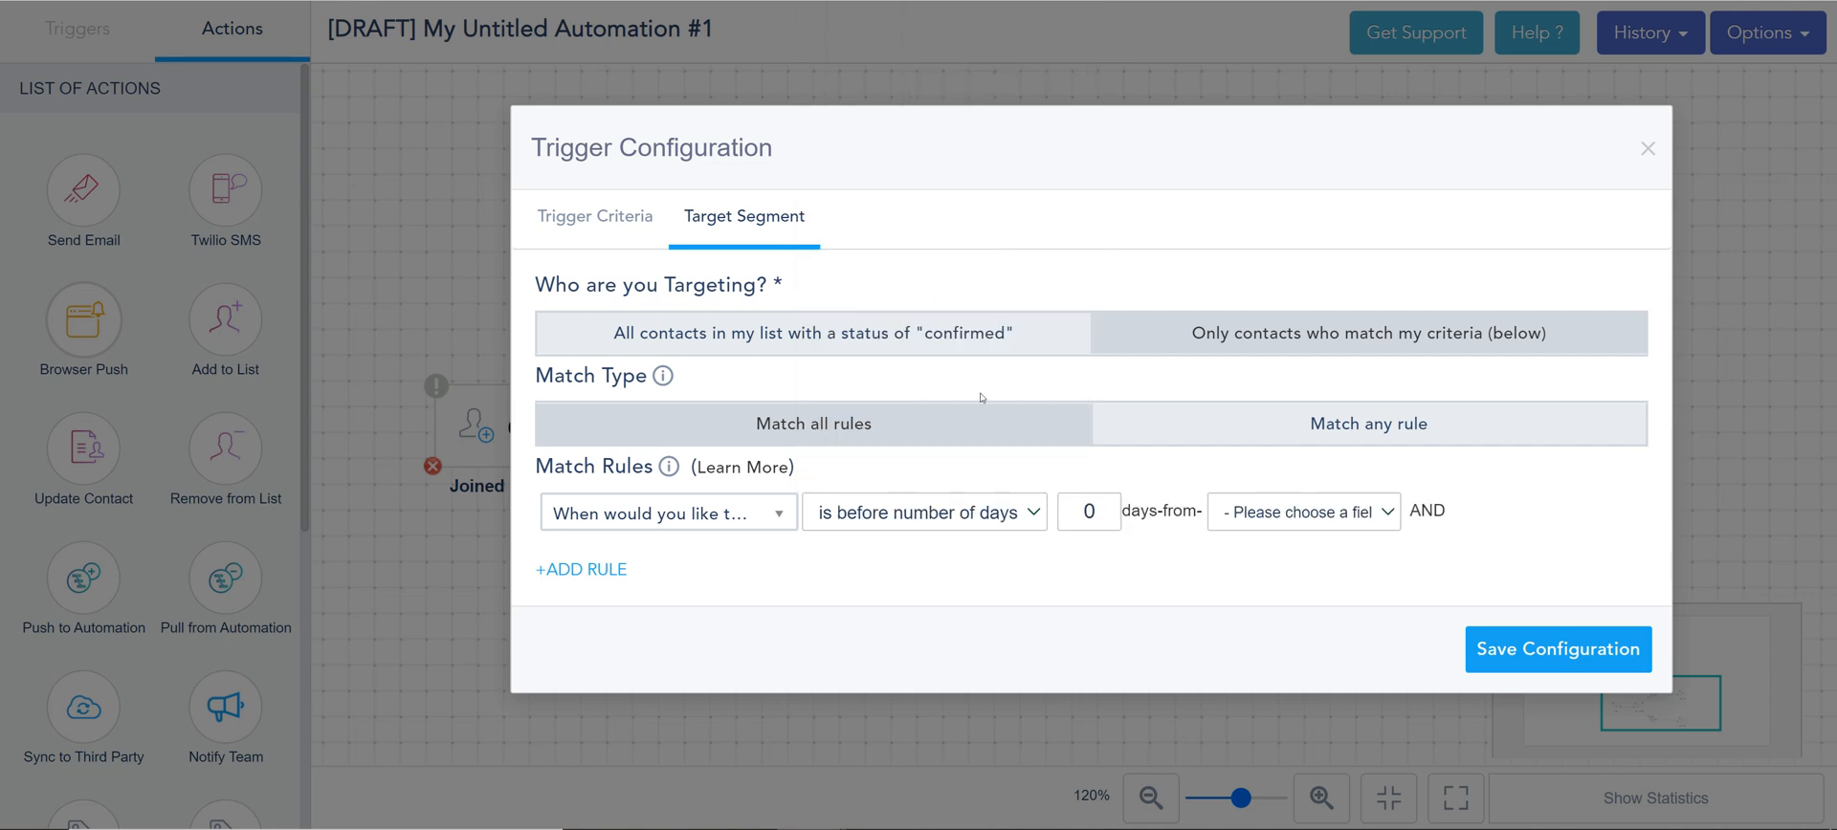
{"action": "double_click", "coordinate": [1075, 504]}
{"action": "type", "text": "3"}
{"action": "key", "text": "BackSpace"}
{"action": "type", "text": "3"}
{"action": "left_click", "coordinate": [1277, 521]}
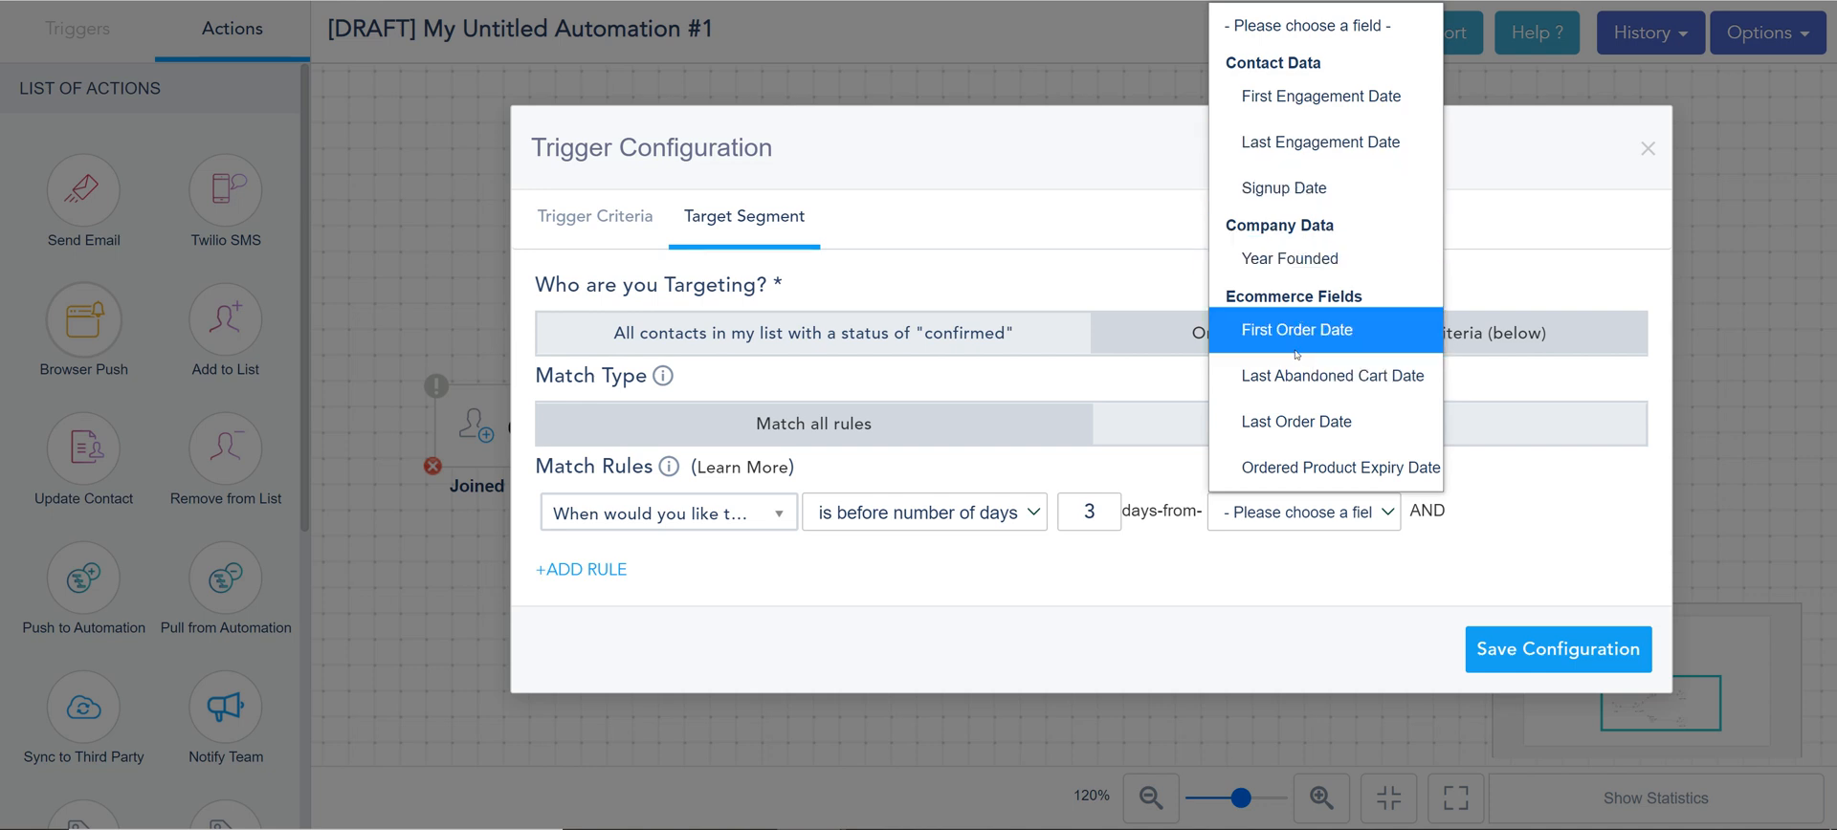
{"action": "left_click", "coordinate": [1309, 184]}
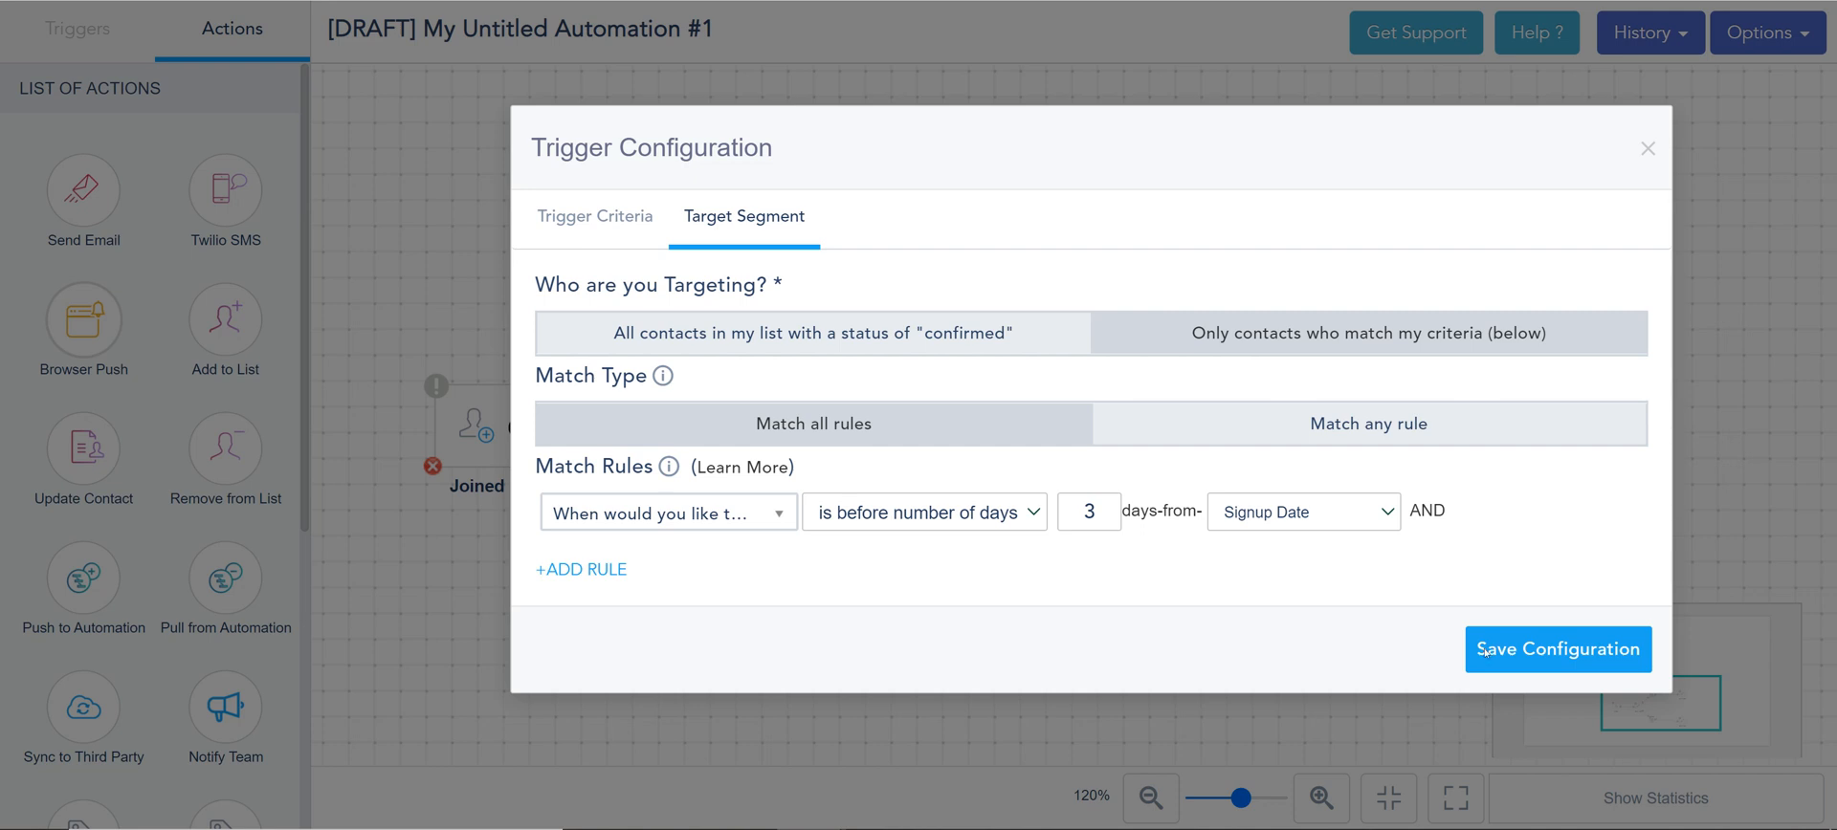
- Review the rule's field and comparison options, and save the Joined trigger's configuration
{"action": "left_click", "coordinate": [703, 517]}
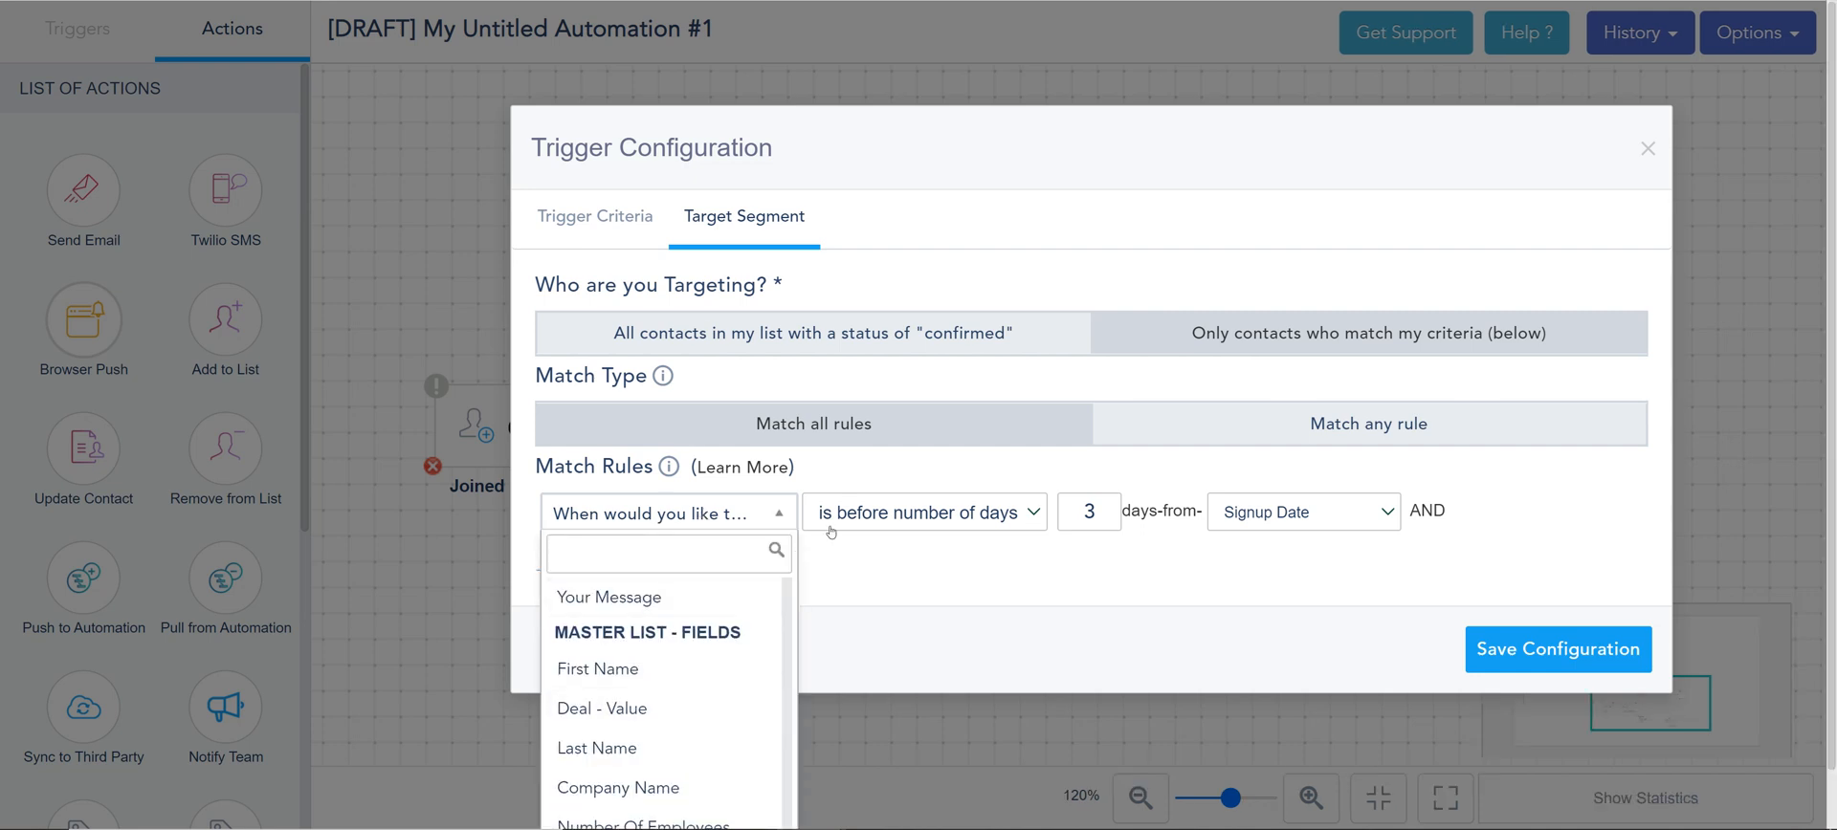
{"action": "left_click", "coordinate": [926, 512]}
{"action": "scroll", "coordinate": [961, 277], "scroll_direction": "down", "scroll_amount": 1}
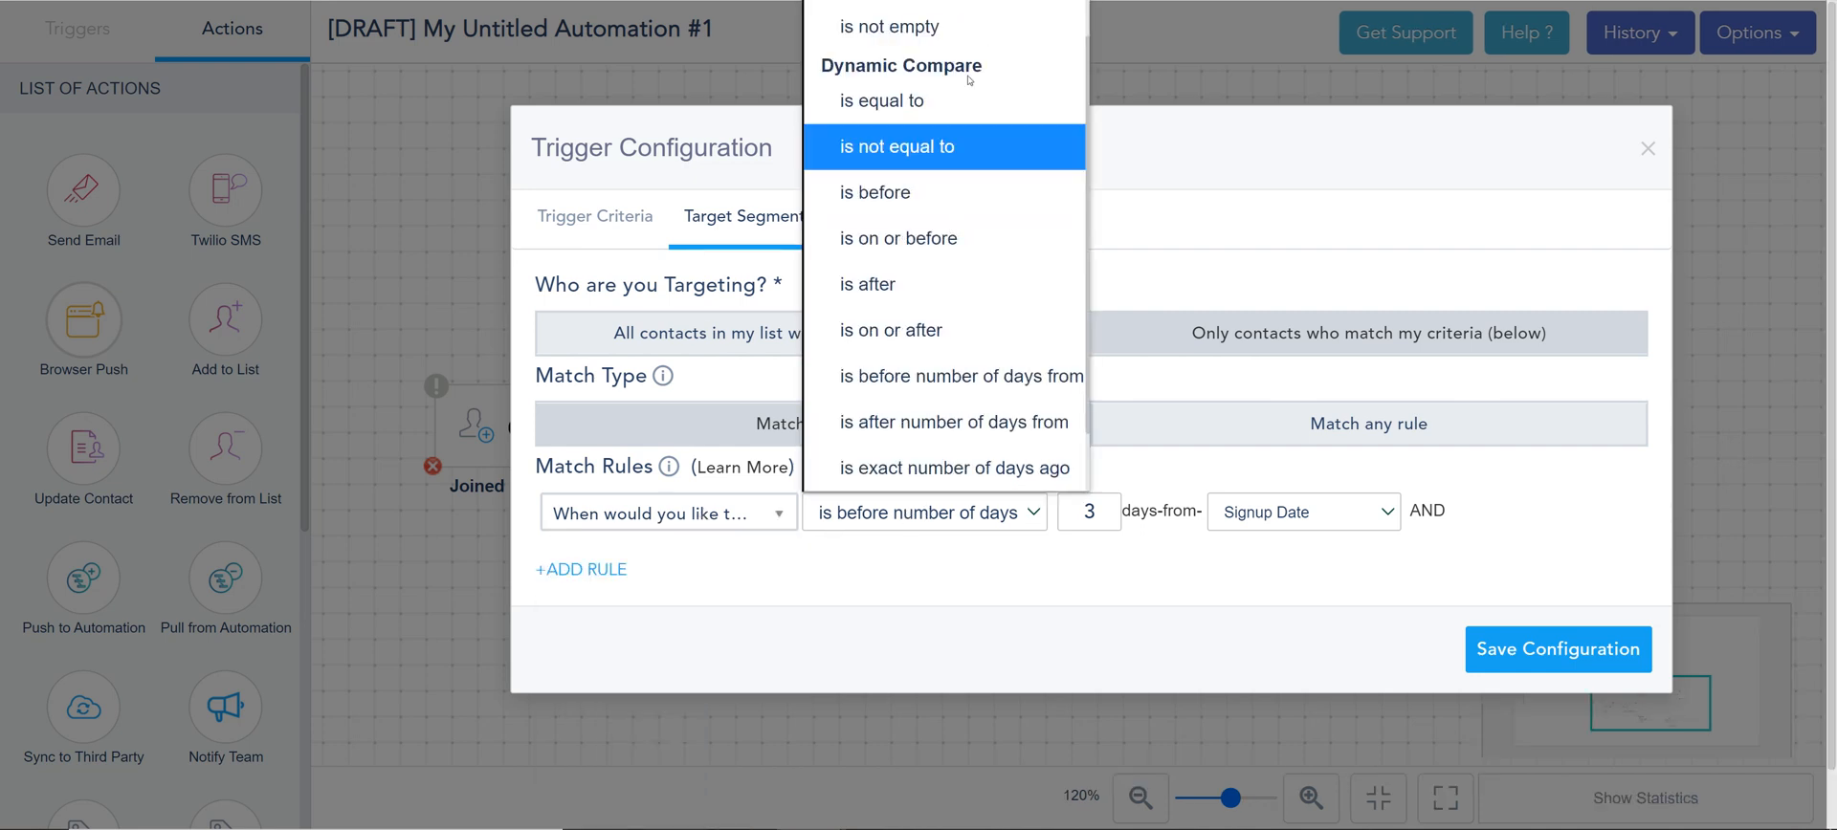
{"action": "left_click", "coordinate": [1016, 594]}
{"action": "left_click", "coordinate": [1557, 649]}
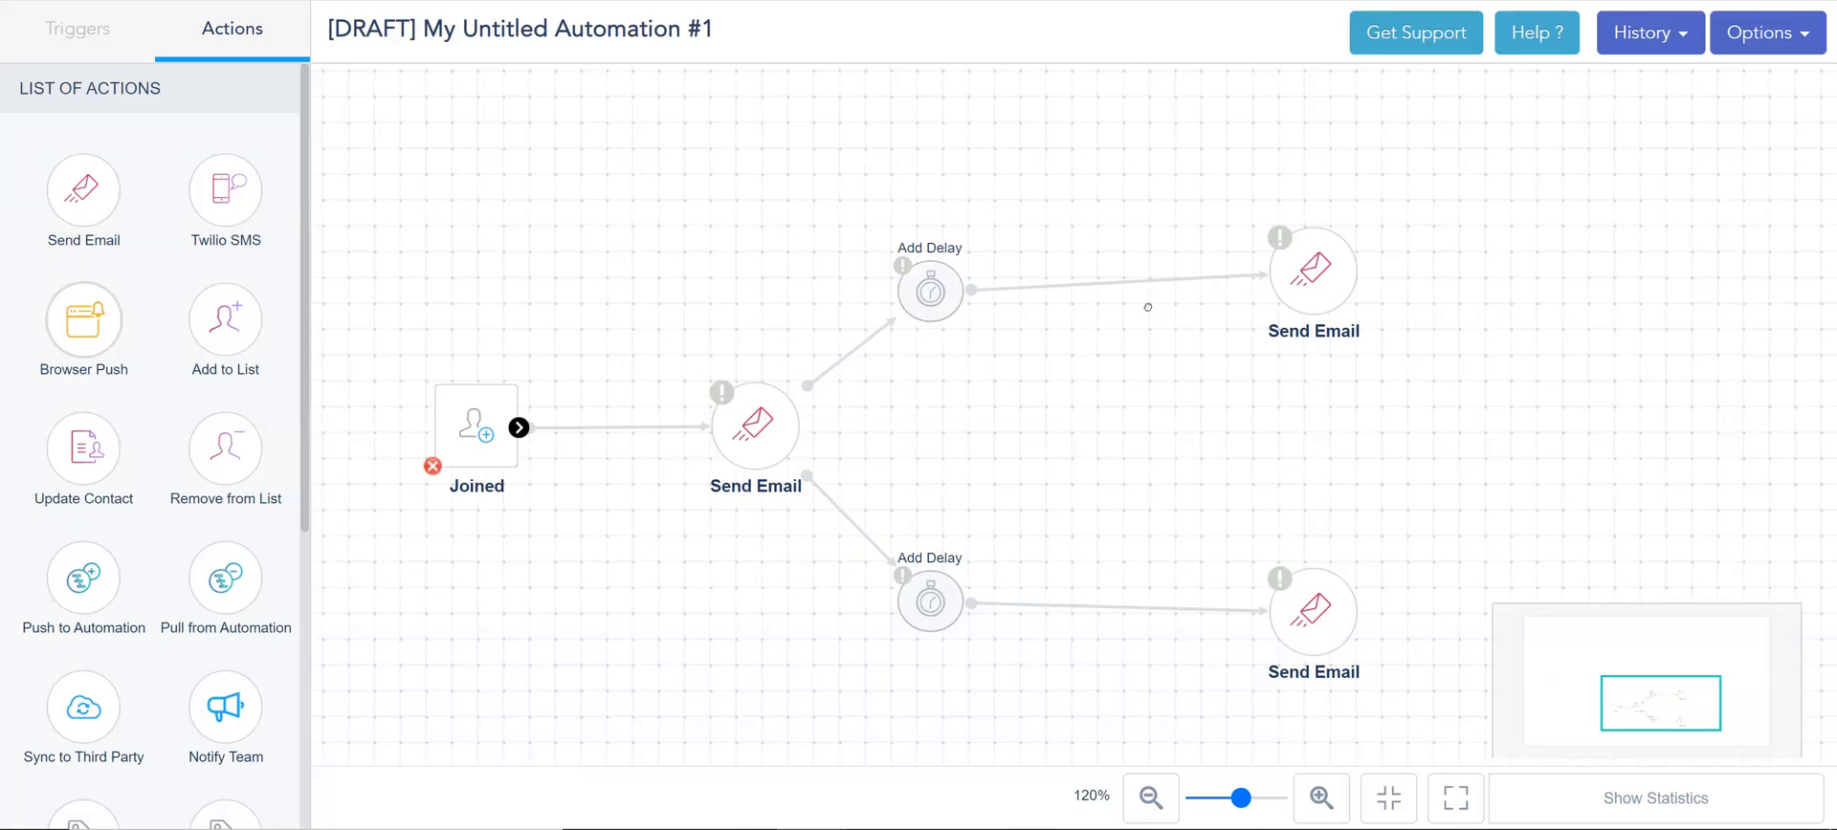
- Open the action condition on the connector from the upper delay to its Send Email action and add a new condition
{"action": "mouse_move", "coordinate": [1185, 282]}
{"action": "left_click", "coordinate": [1184, 282]}
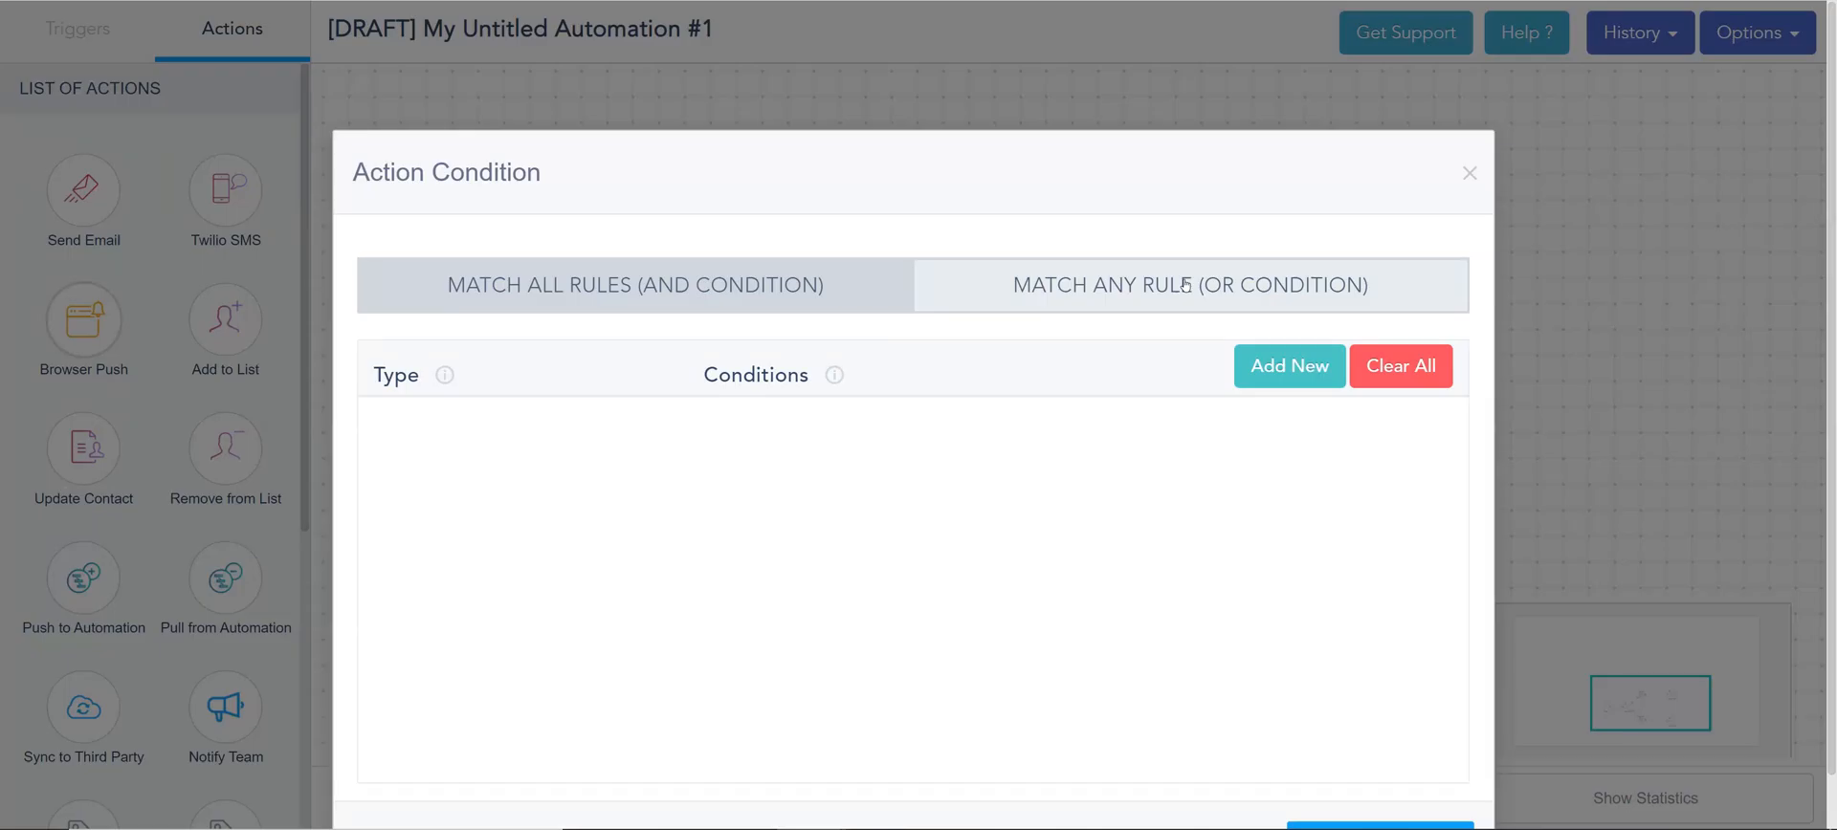
{"action": "left_click", "coordinate": [1271, 357]}
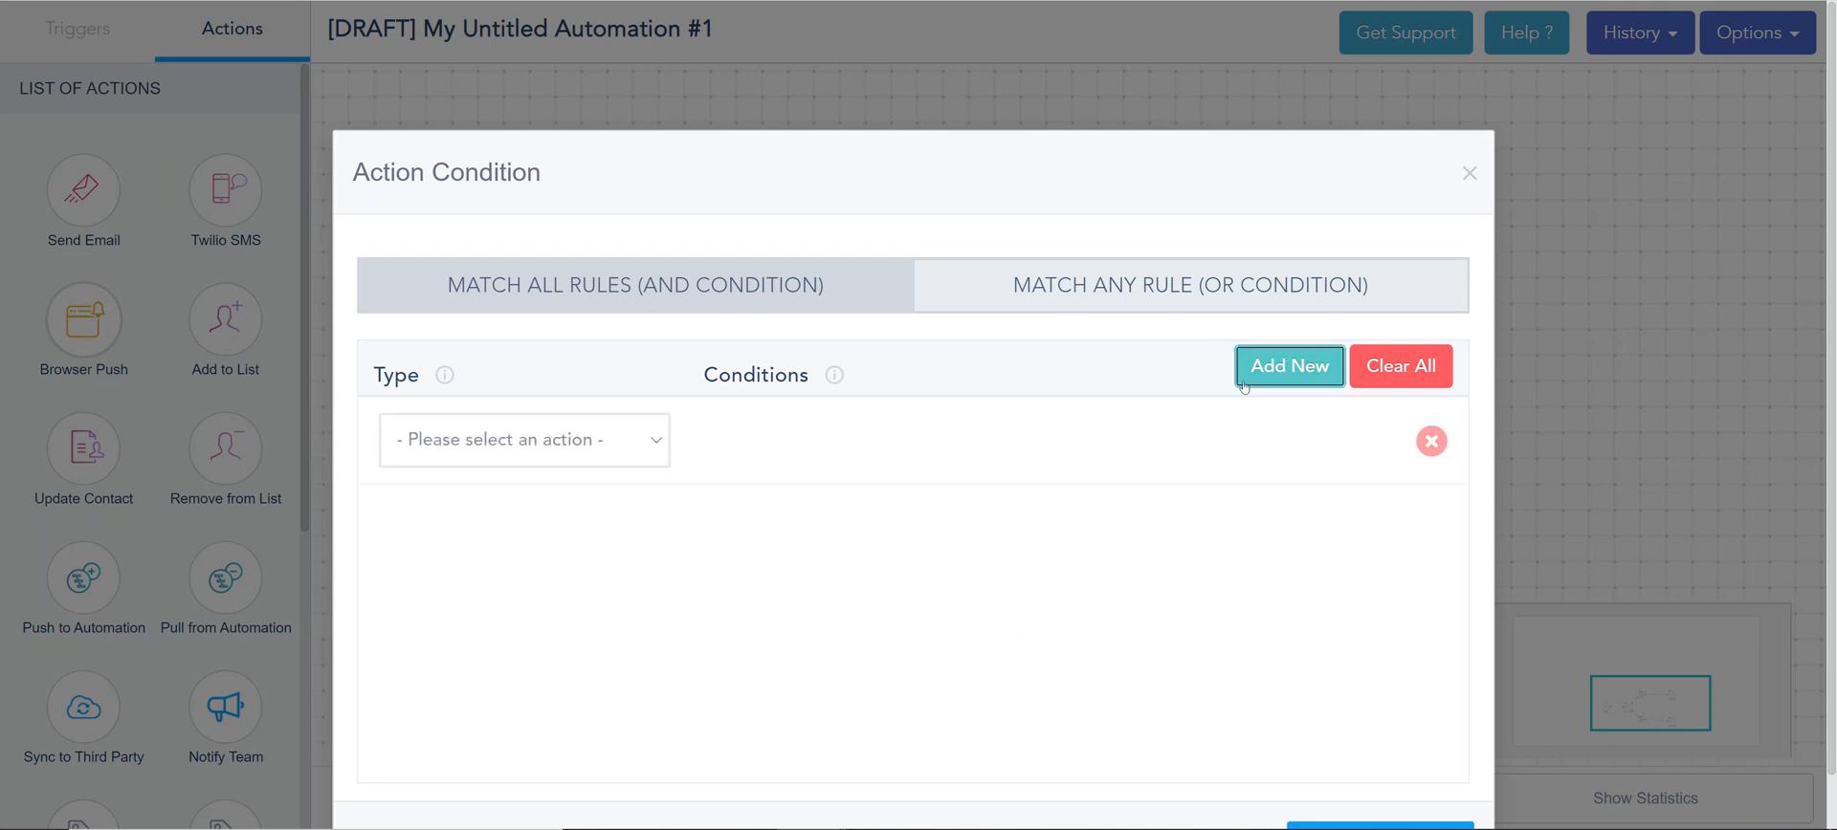
- Review the condition types available for the new action condition and choose Field Values
{"action": "left_click", "coordinate": [633, 465]}
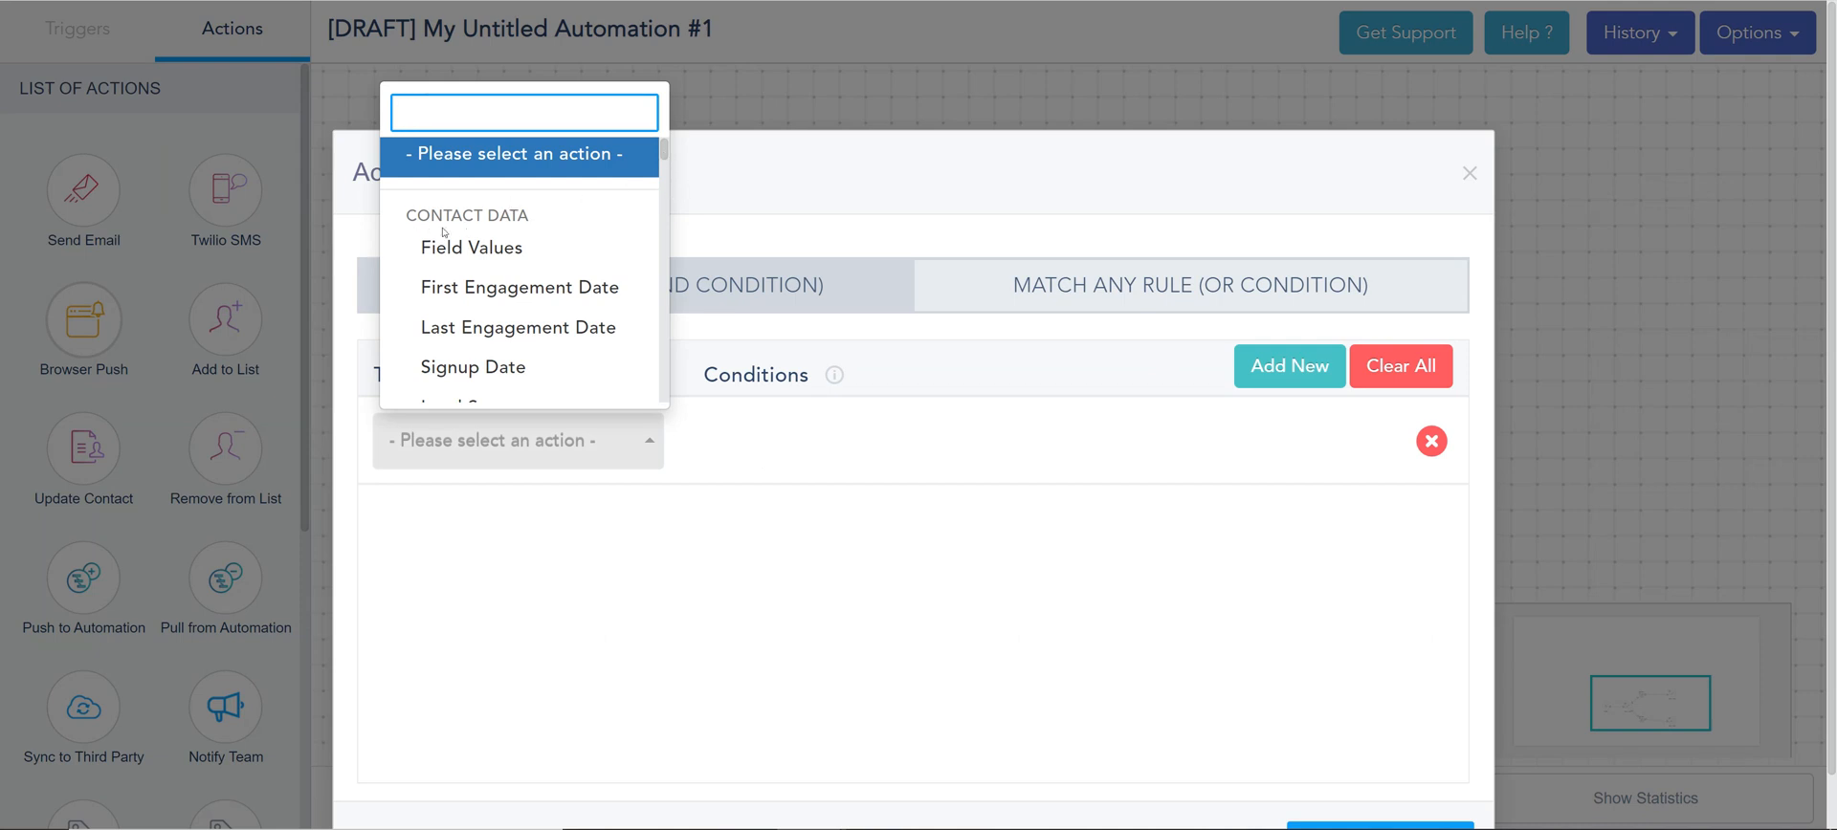
{"action": "left_click_drag", "start_coordinate": [745, 170], "coordinate": [1254, 153]}
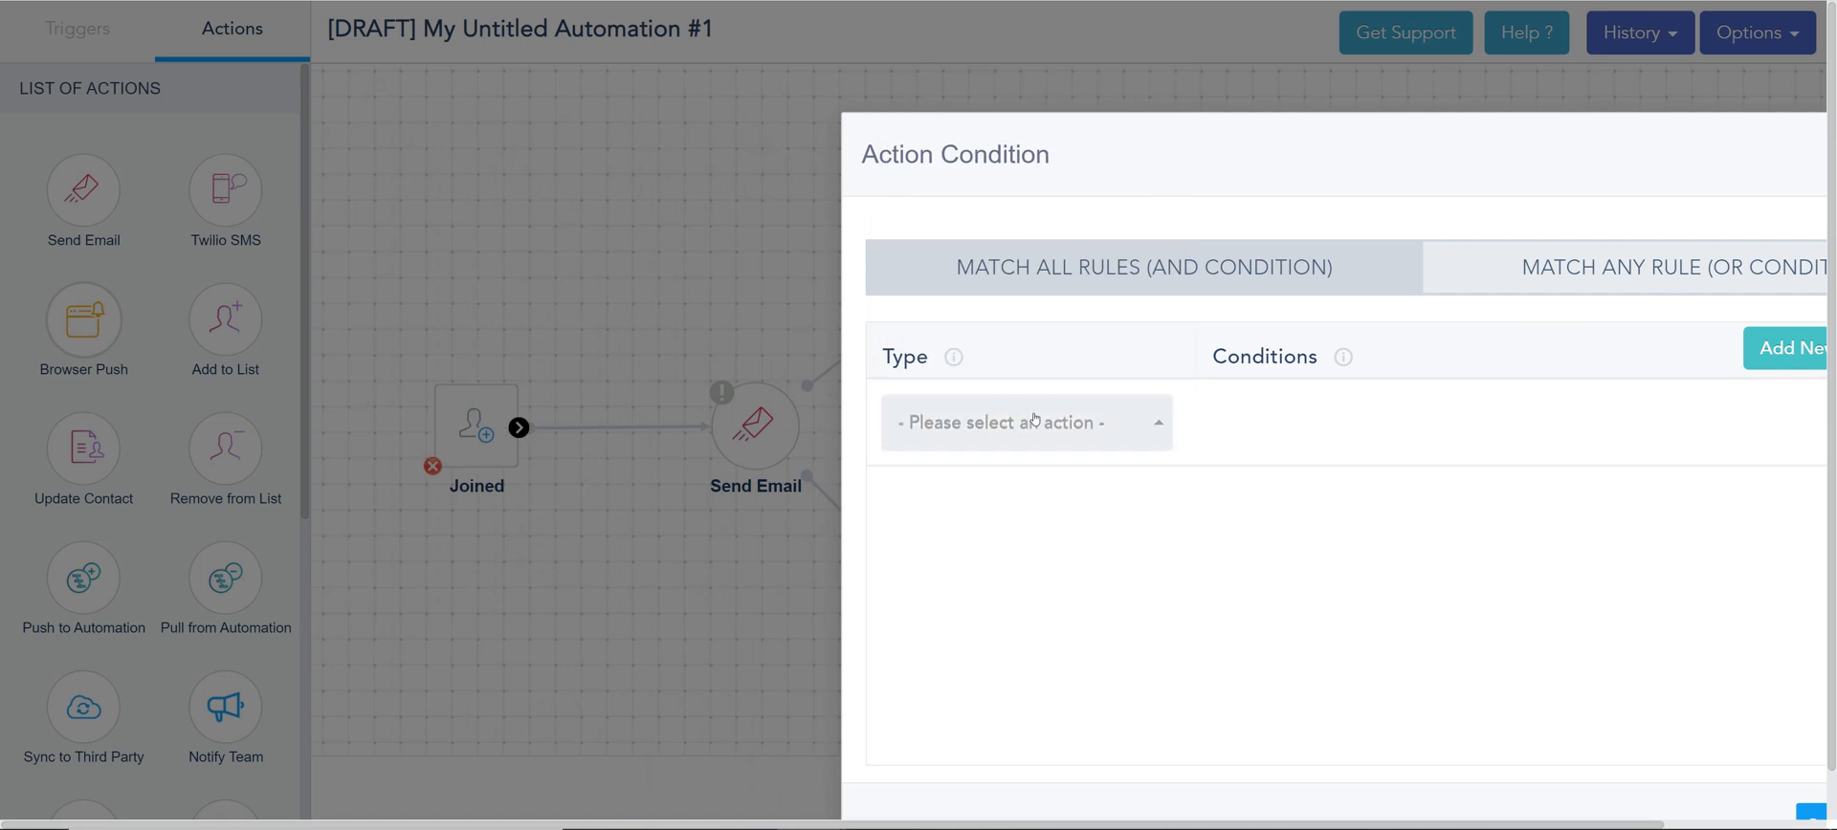
{"action": "left_click_drag", "start_coordinate": [1263, 186], "coordinate": [925, 88]}
{"action": "left_click", "coordinate": [792, 331]}
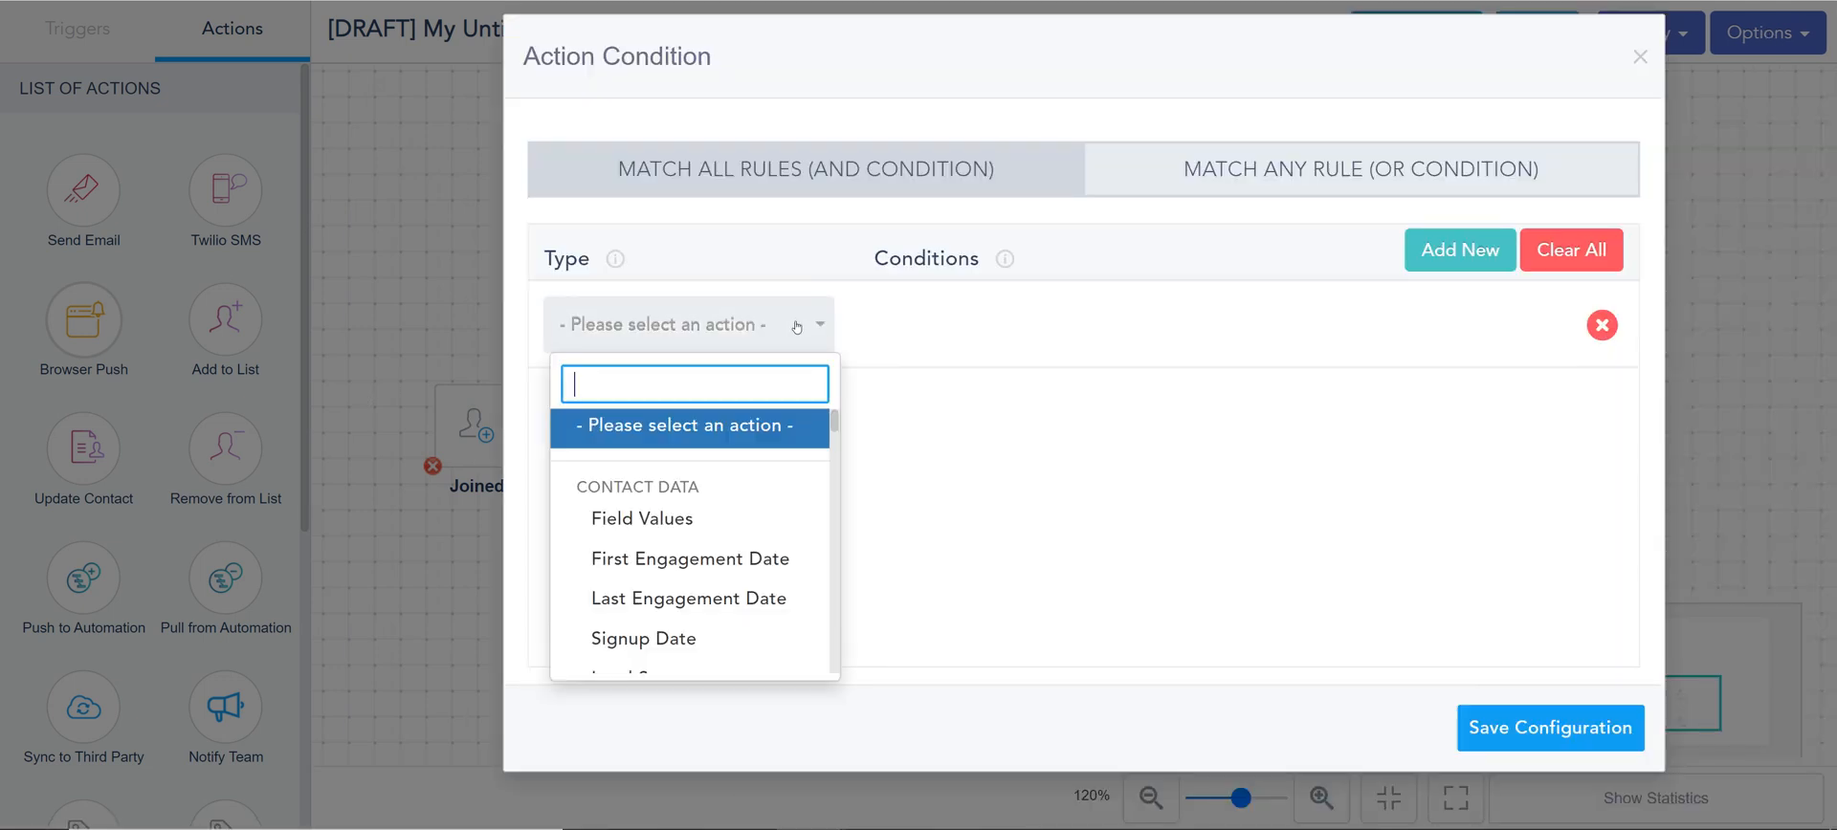
{"action": "scroll", "coordinate": [833, 459], "scroll_direction": "down", "scroll_amount": 5}
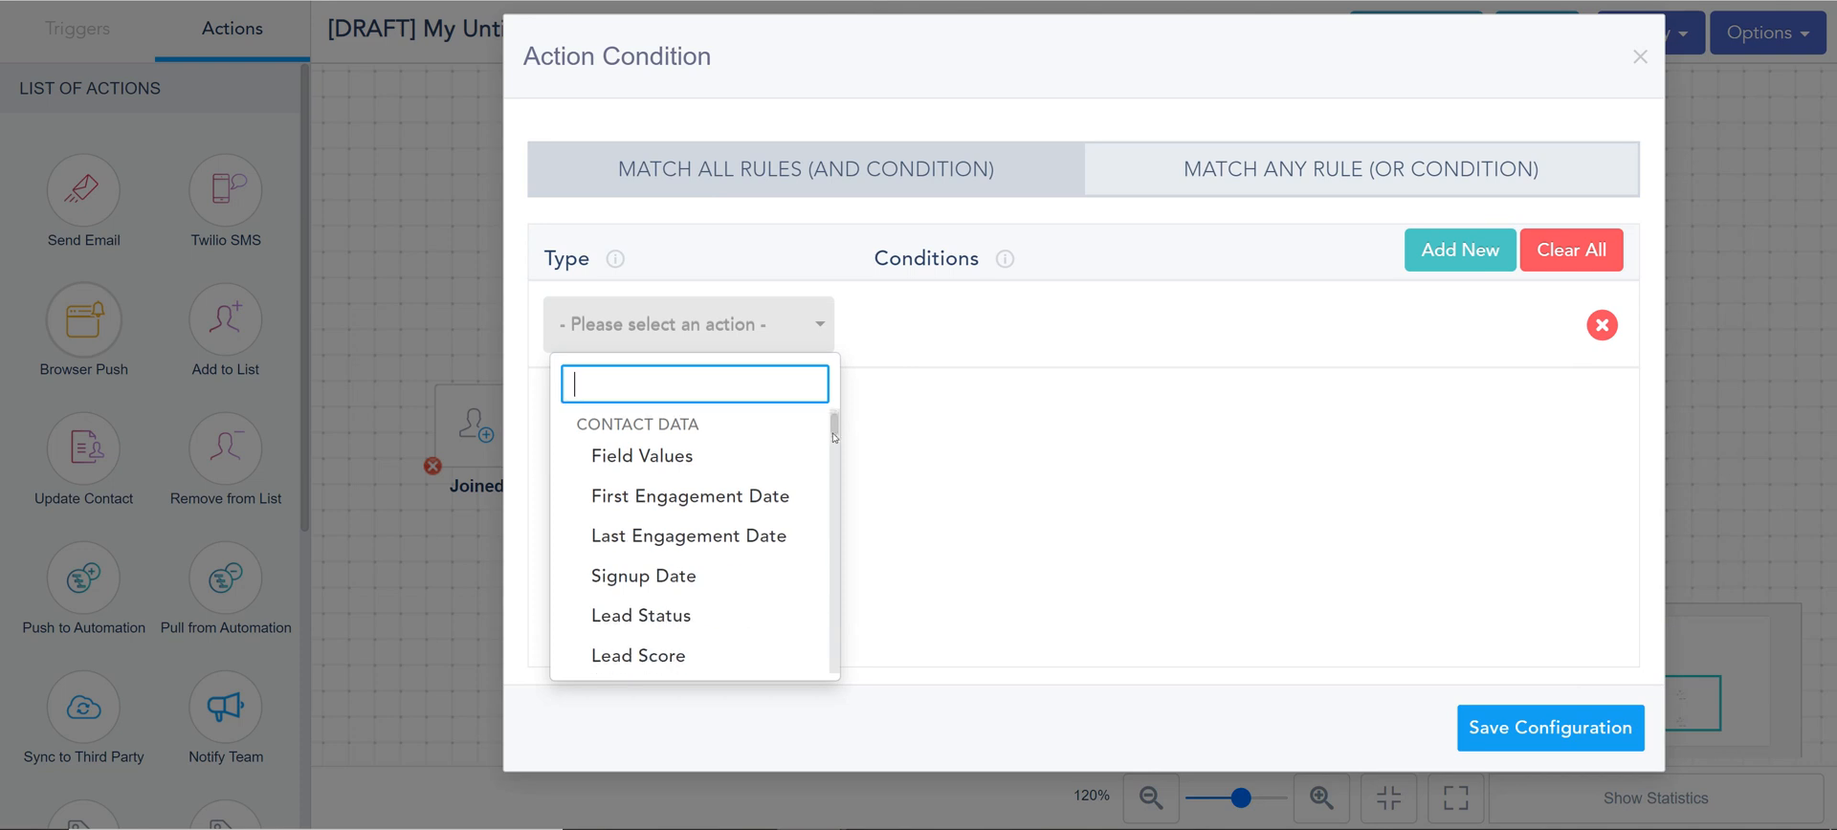
{"action": "left_click_drag", "start_coordinate": [834, 459], "coordinate": [841, 562]}
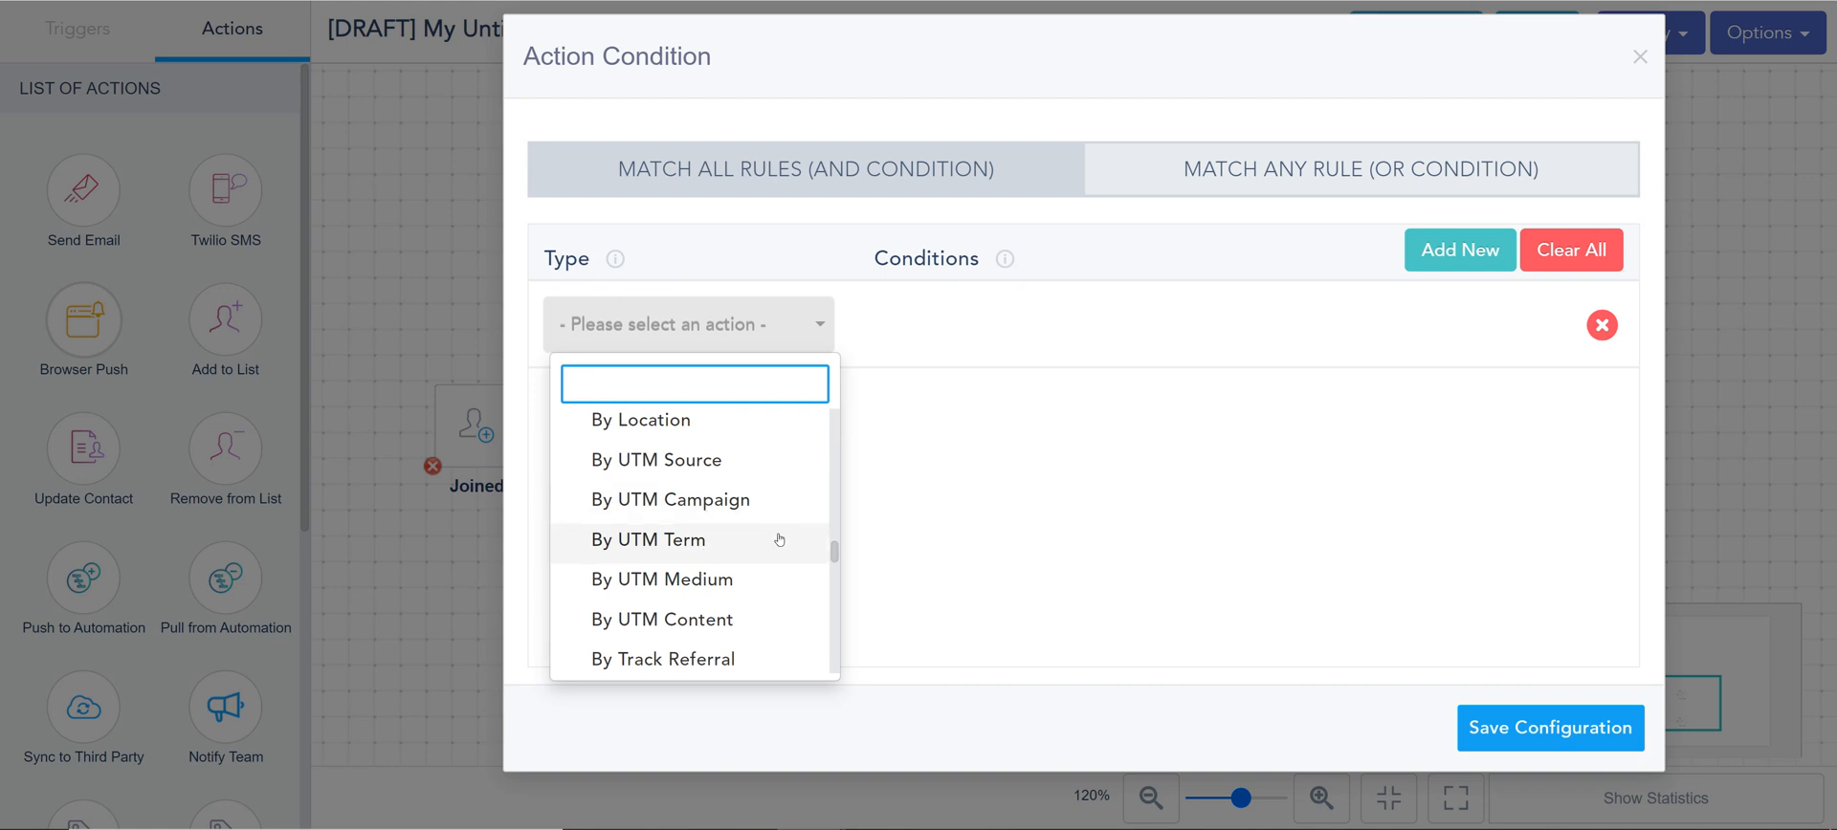
{"action": "left_click_drag", "start_coordinate": [834, 555], "coordinate": [841, 414]}
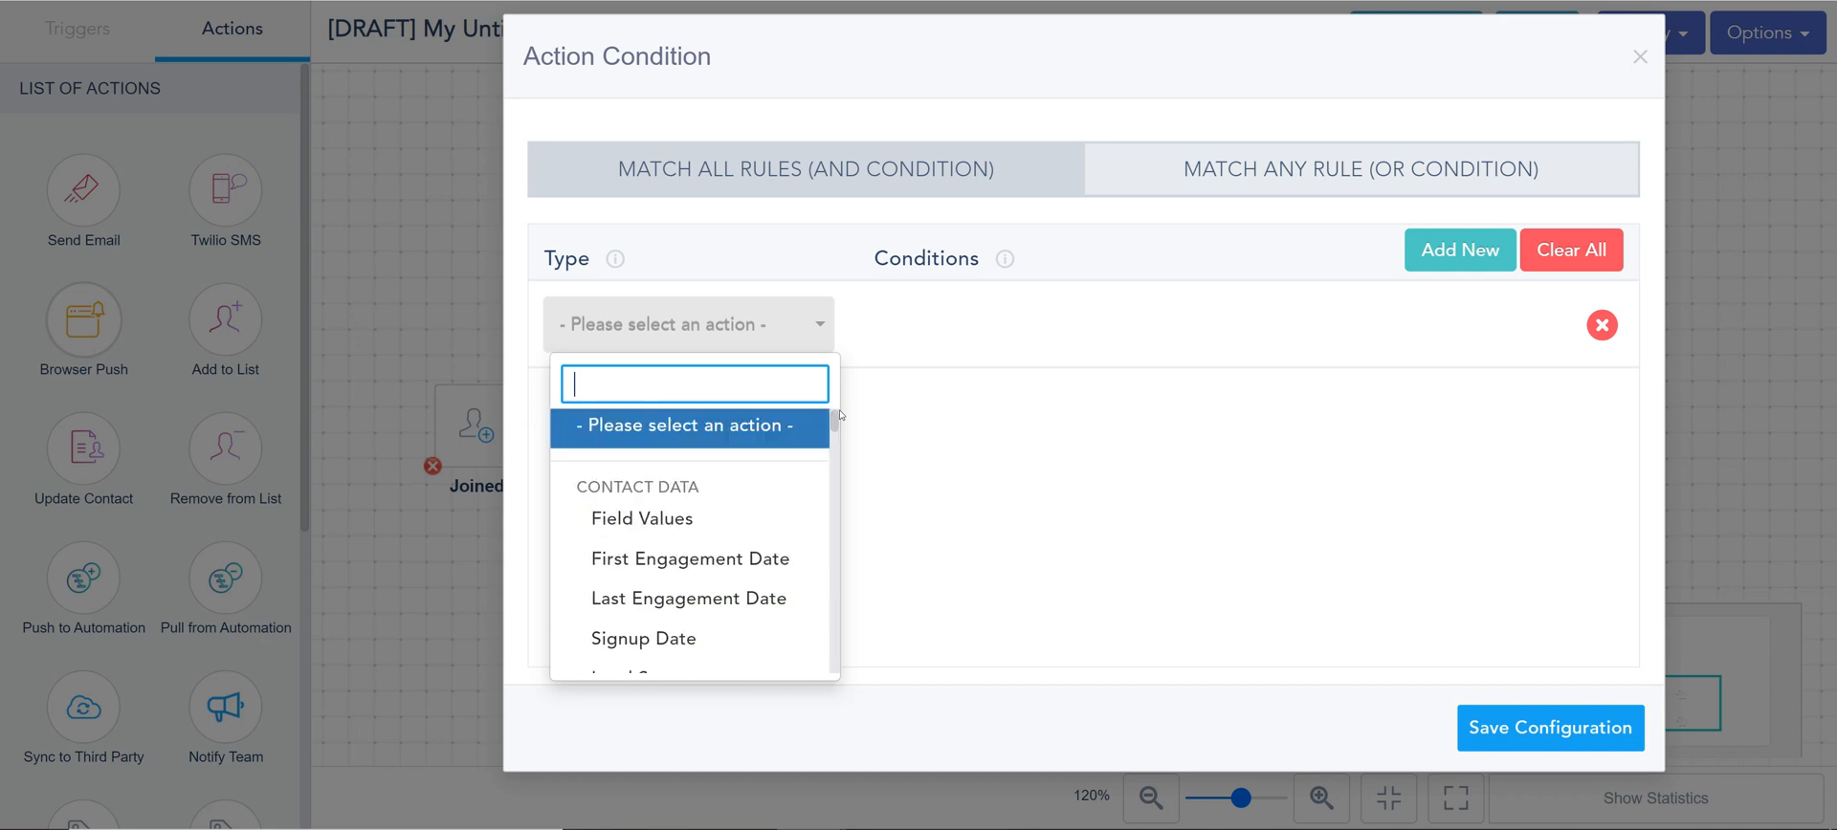
{"action": "left_click", "coordinate": [738, 519]}
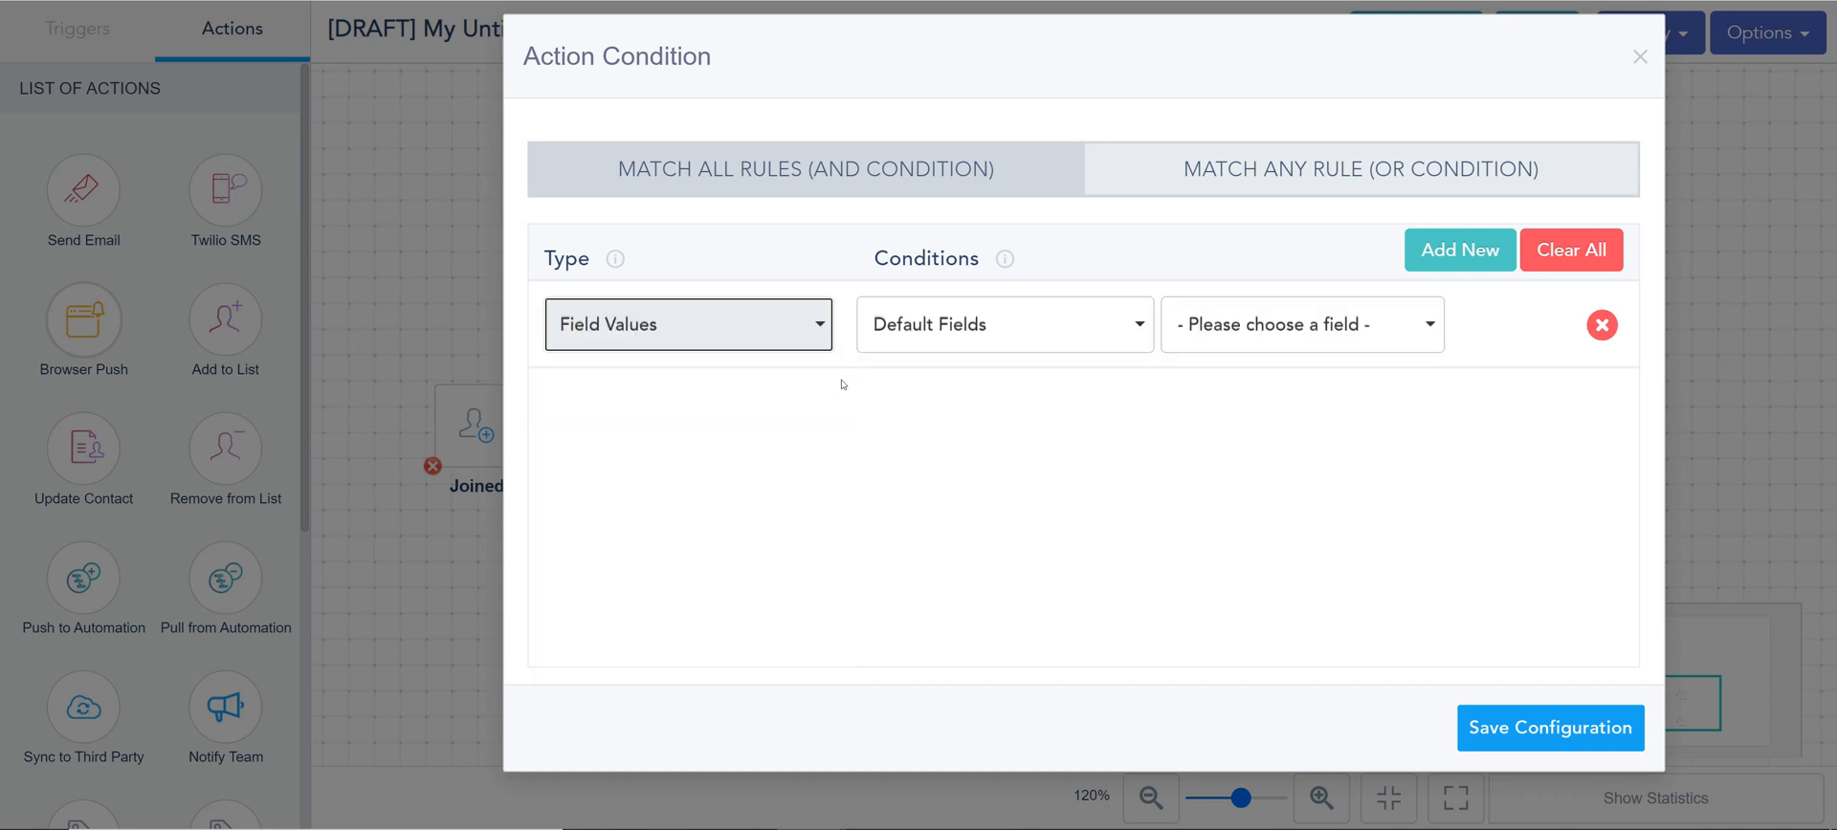
- Examine the default fields and lists available as the source for the Field Values condition
{"action": "left_click", "coordinate": [933, 342]}
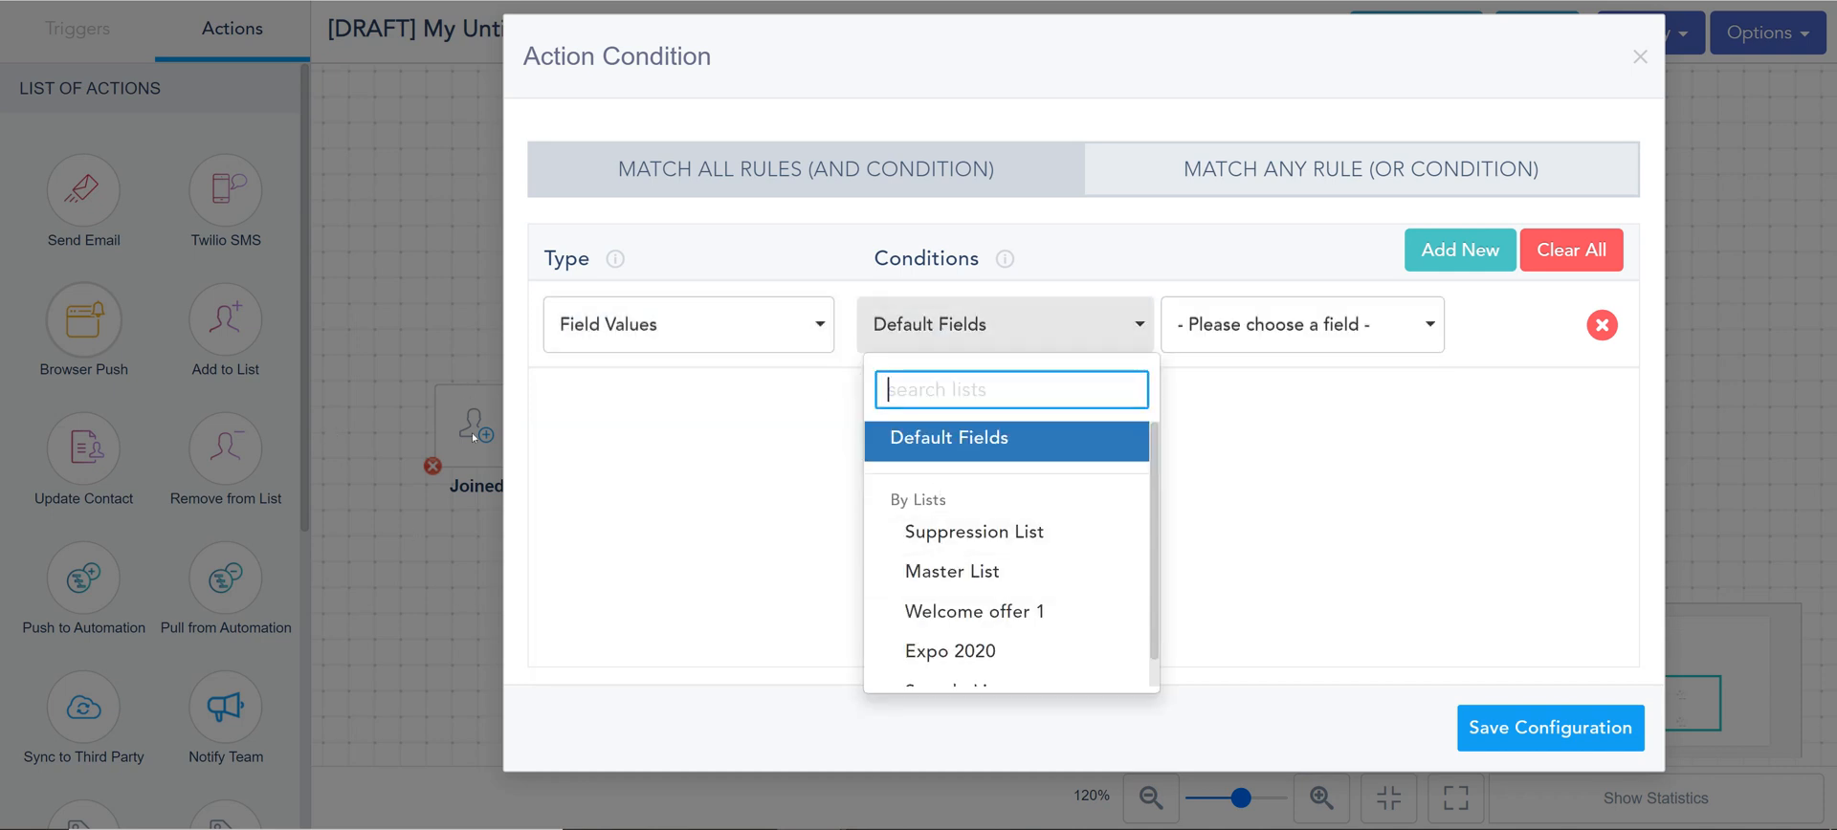
{"action": "scroll", "coordinate": [971, 512], "scroll_direction": "down", "scroll_amount": 2}
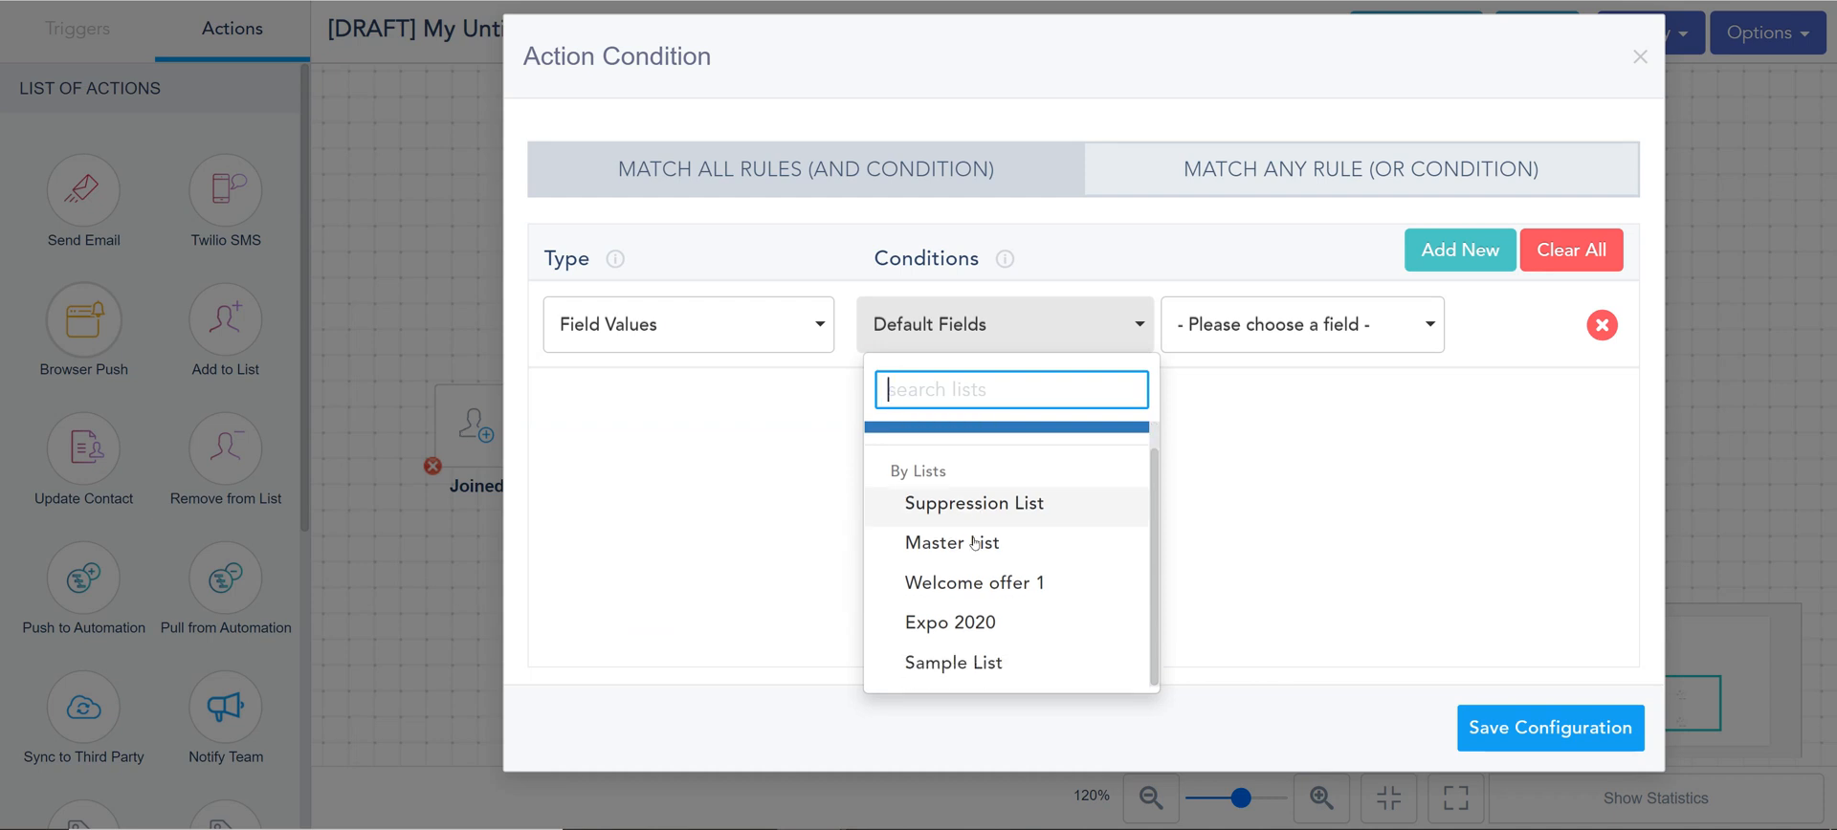
{"action": "scroll", "coordinate": [1000, 497], "scroll_direction": "up", "scroll_amount": 2}
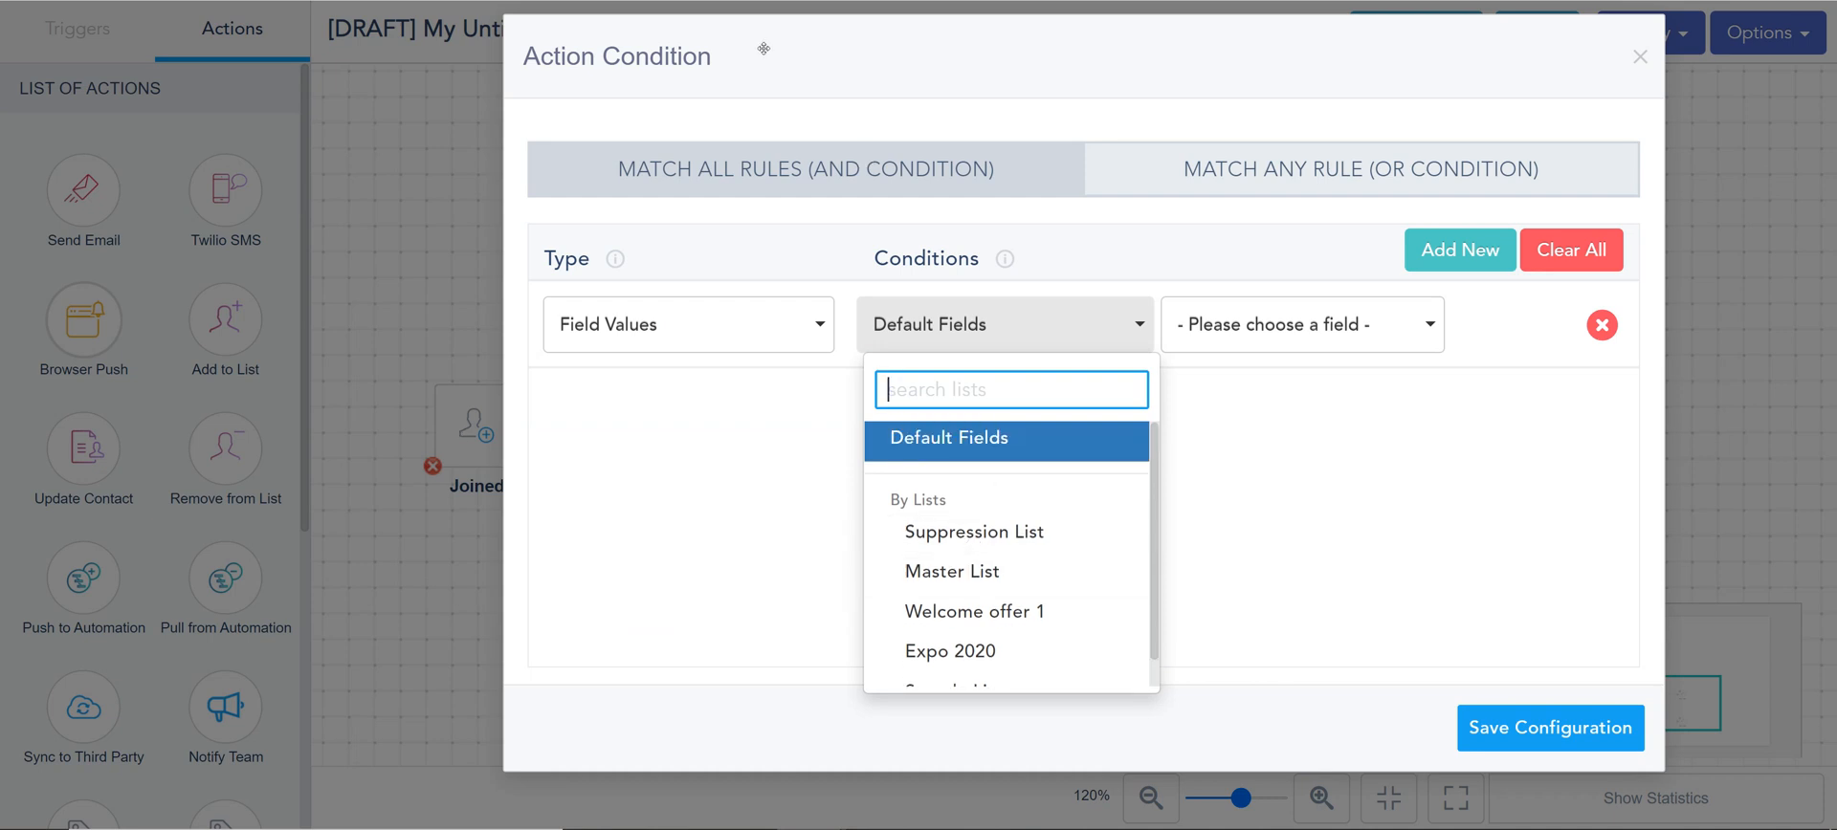
{"action": "left_click_drag", "start_coordinate": [765, 75], "coordinate": [902, 89]}
{"action": "left_click", "coordinate": [901, 90]}
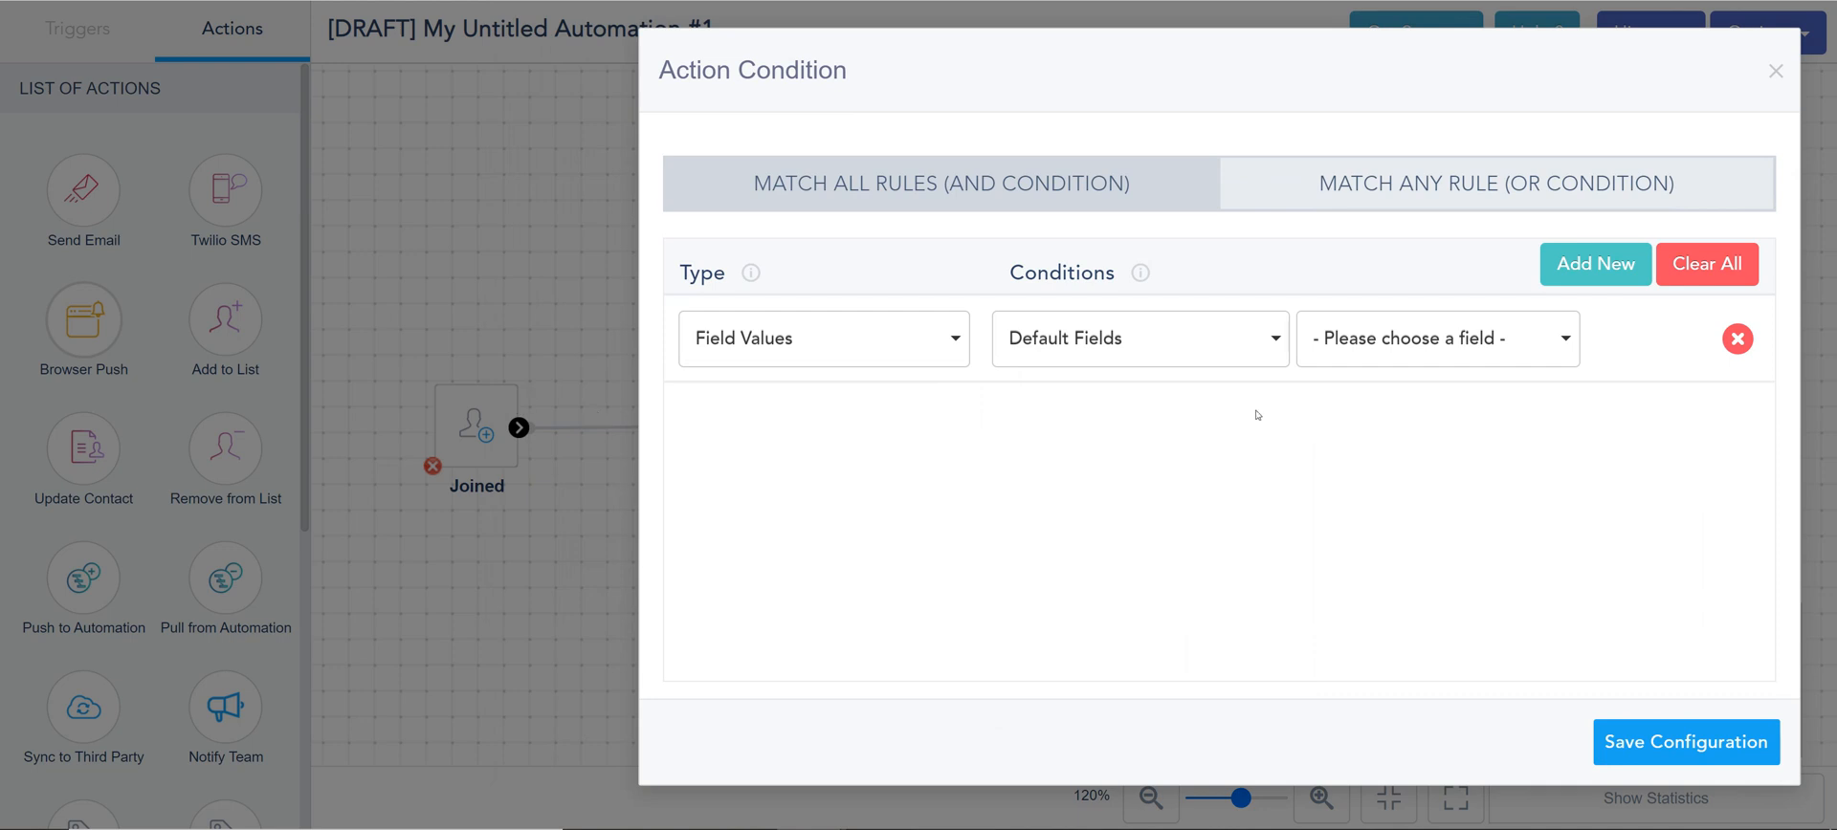
- Switch the action condition to match any rule (OR condition) and add a second condition
{"action": "left_click_drag", "start_coordinate": [1151, 105], "coordinate": [1307, 131]}
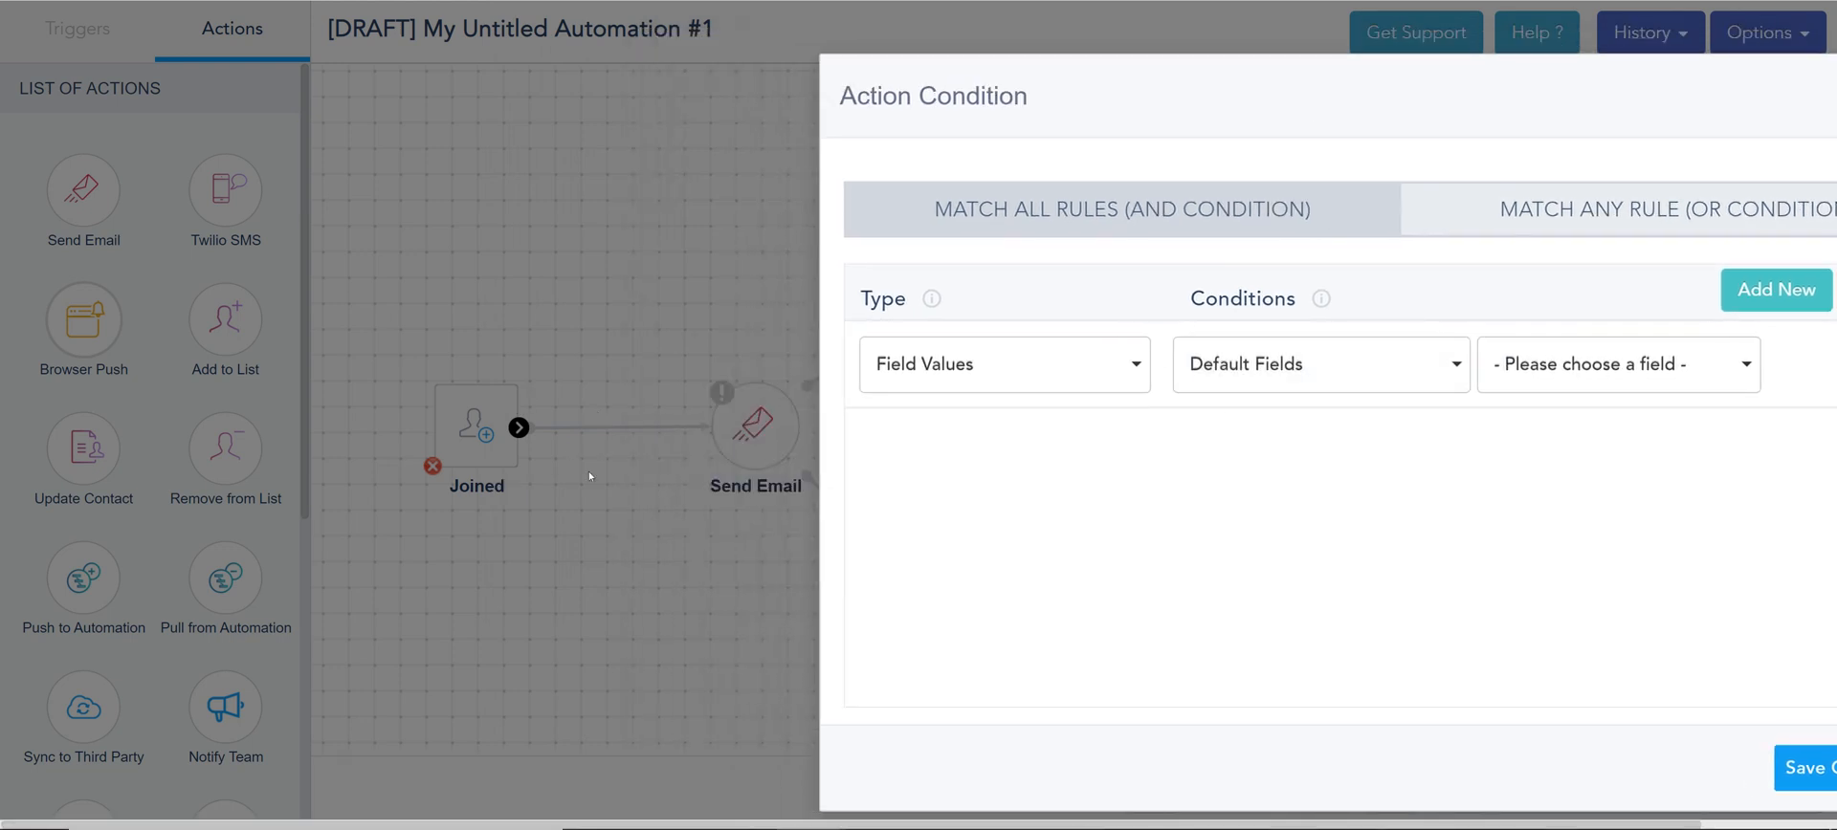
{"action": "left_click_drag", "start_coordinate": [1407, 57], "coordinate": [1047, 90]}
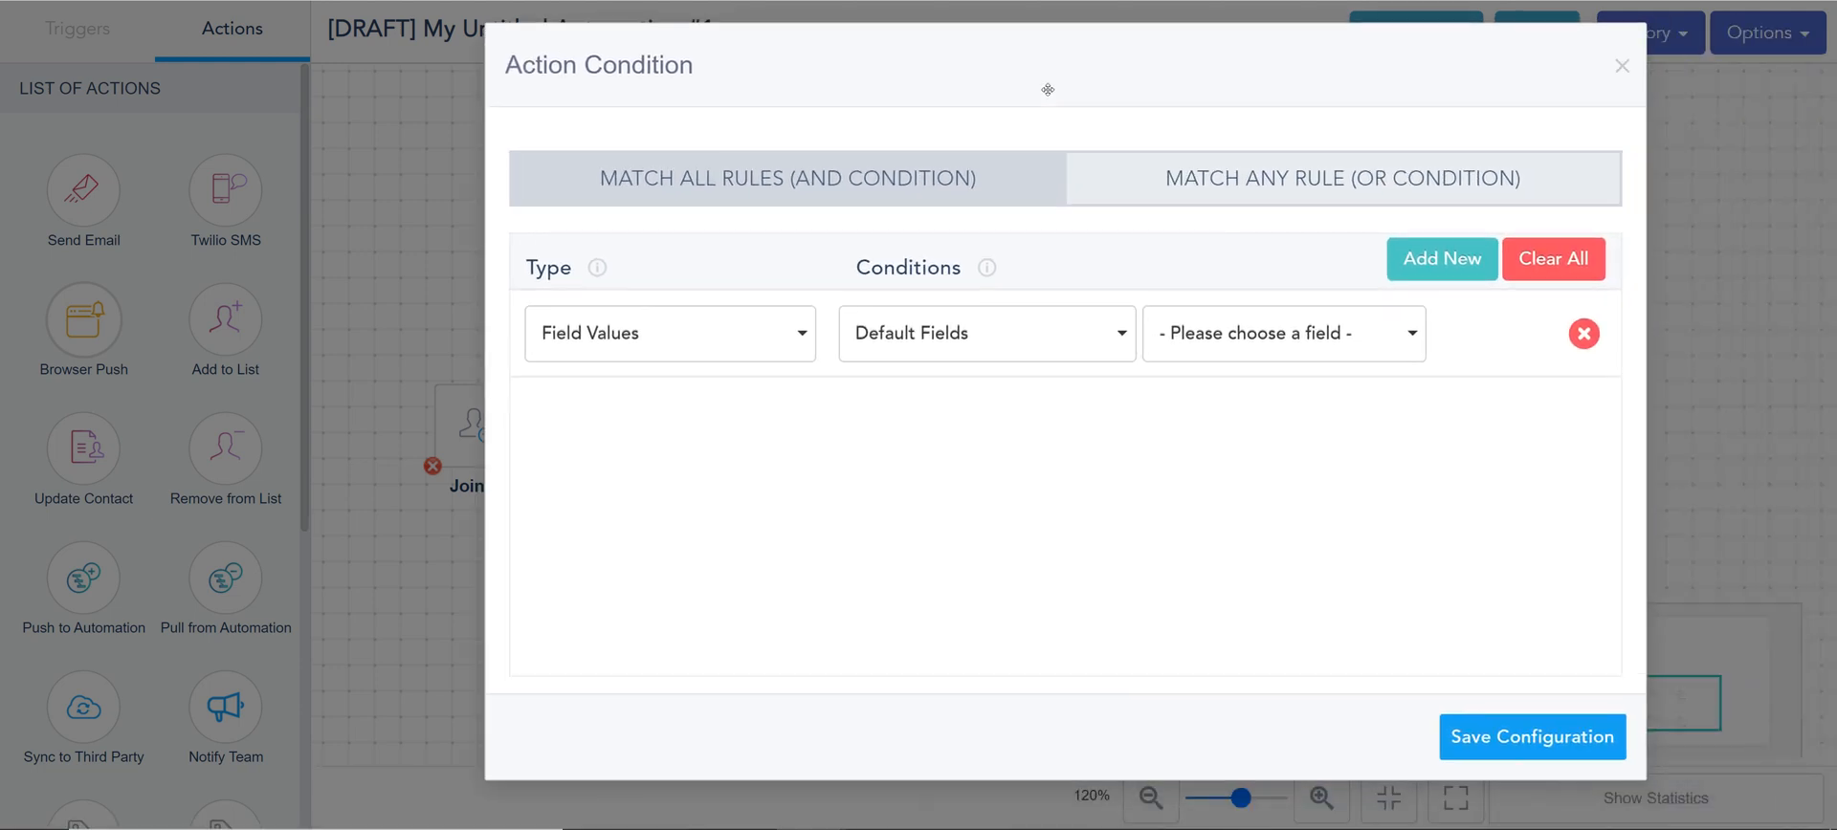
{"action": "left_click", "coordinate": [1320, 175]}
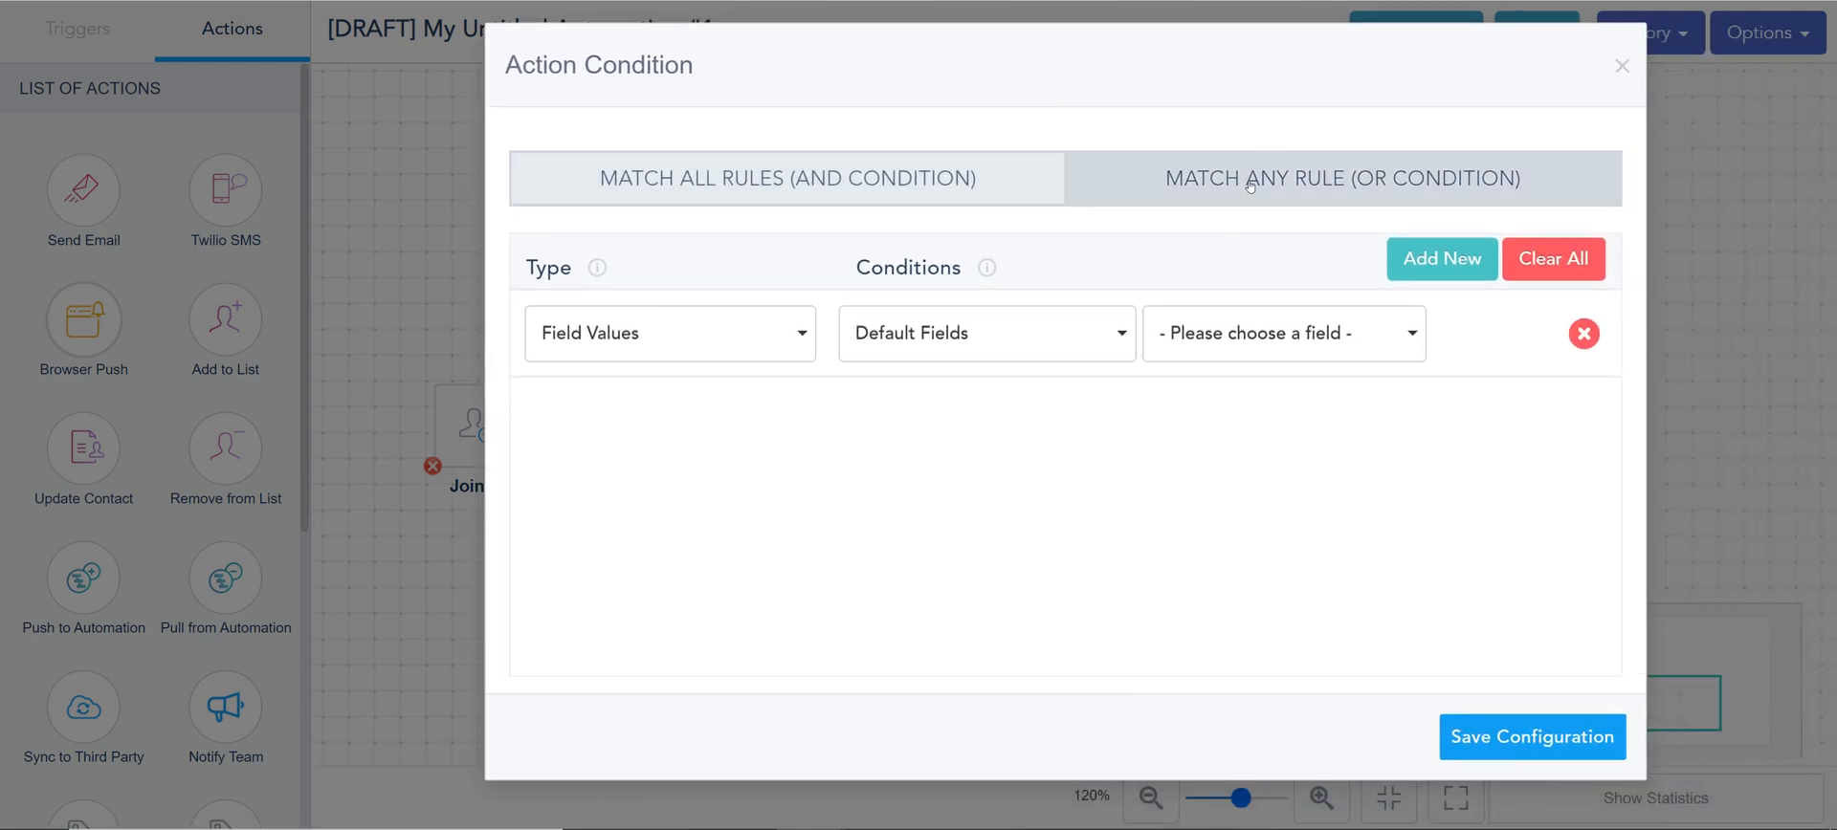
{"action": "left_click", "coordinate": [1454, 273]}
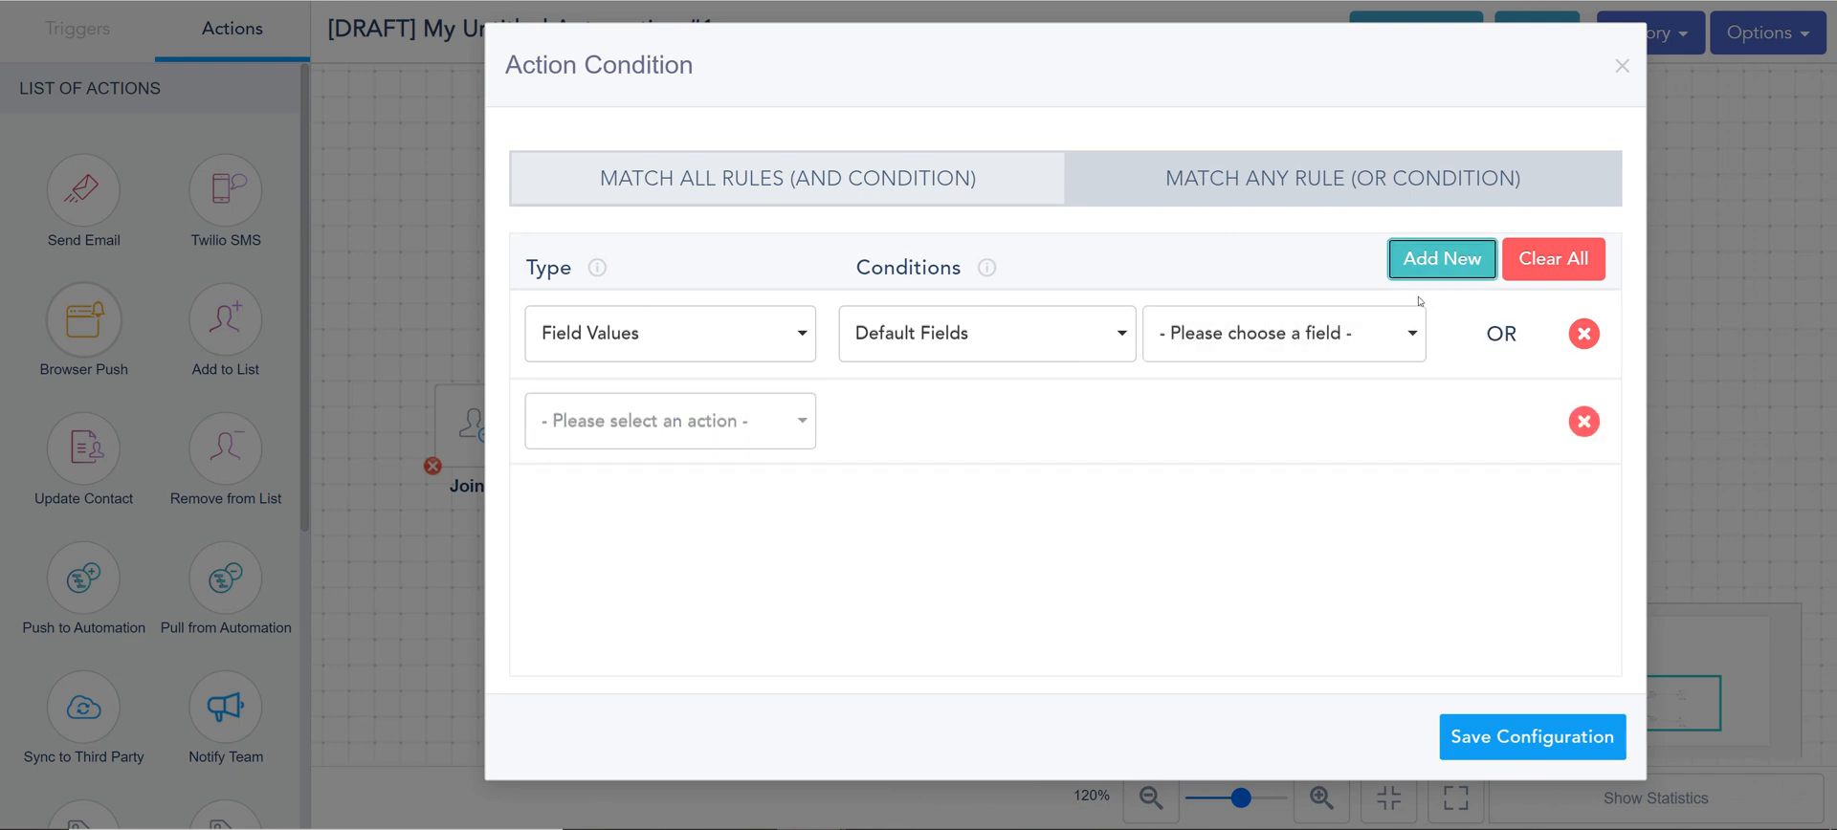
- Add a third condition and switch the action condition to match all rules (AND condition)
{"action": "left_click", "coordinate": [1398, 257]}
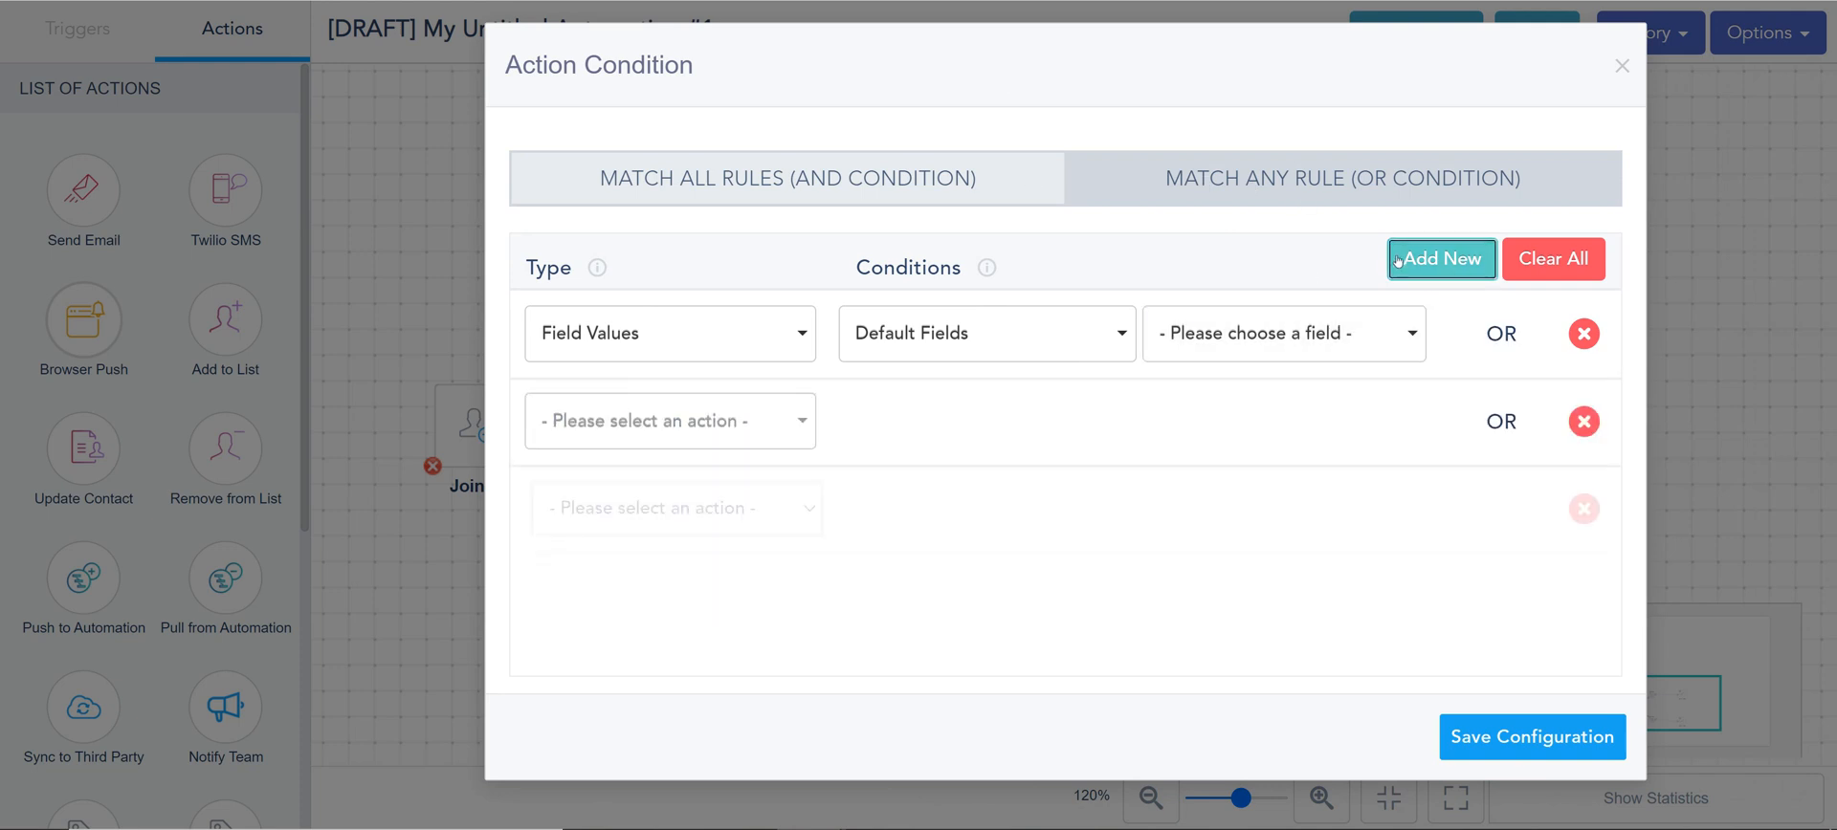
{"action": "left_click", "coordinate": [937, 184]}
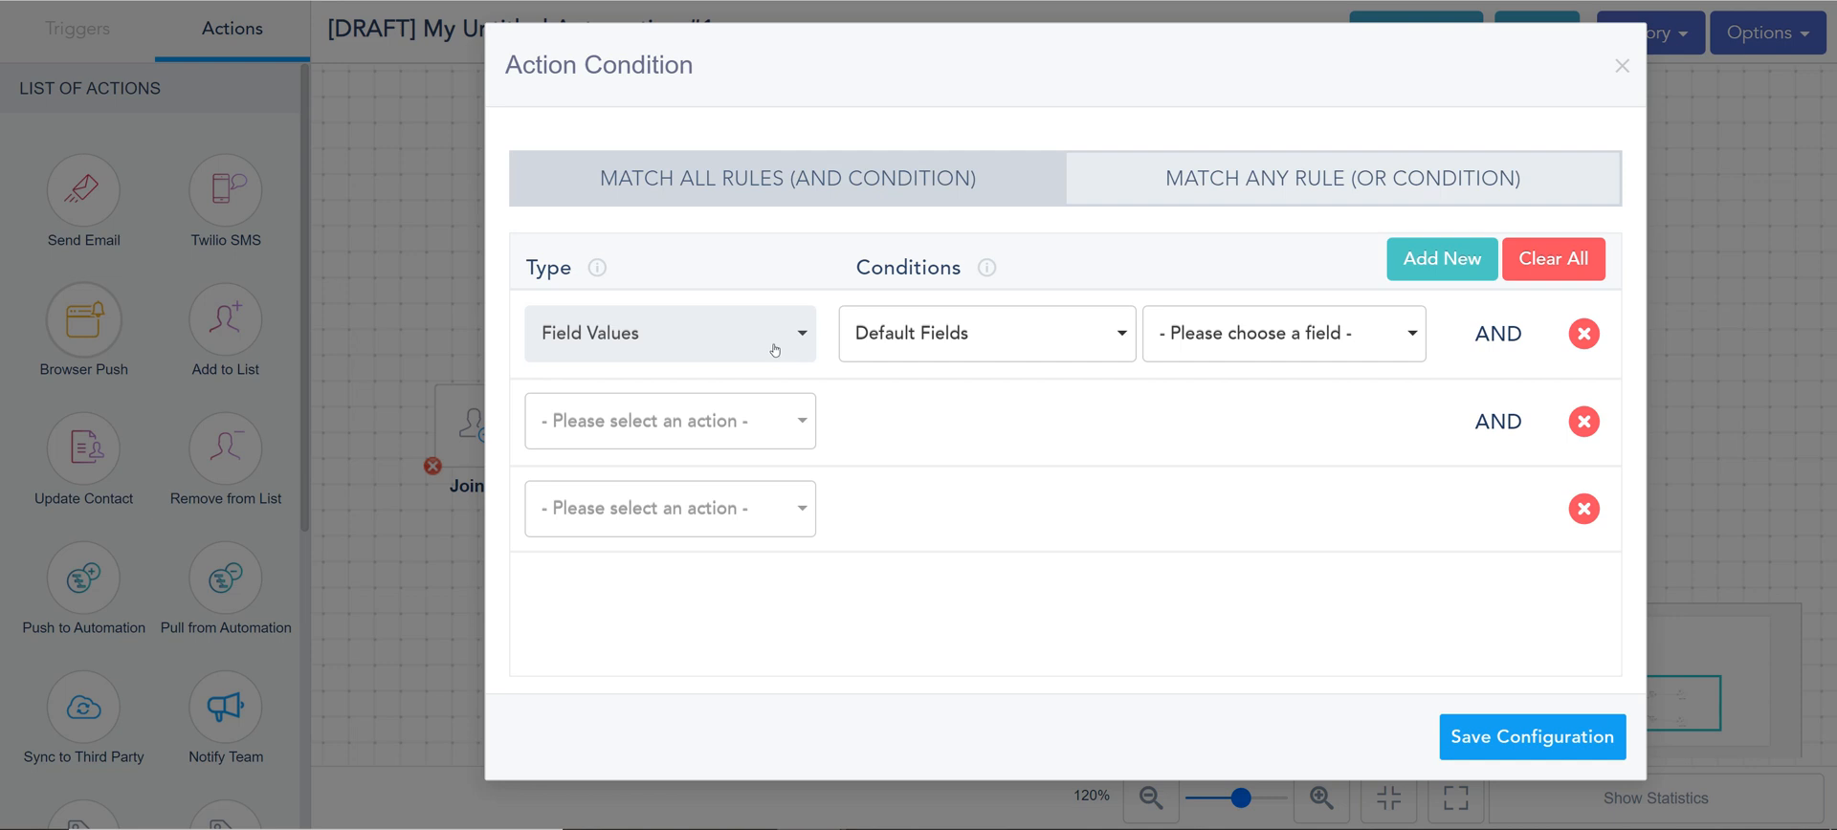
- Set the first Field Values condition to the Date of birth field from the default fields
{"action": "left_click", "coordinate": [936, 356]}
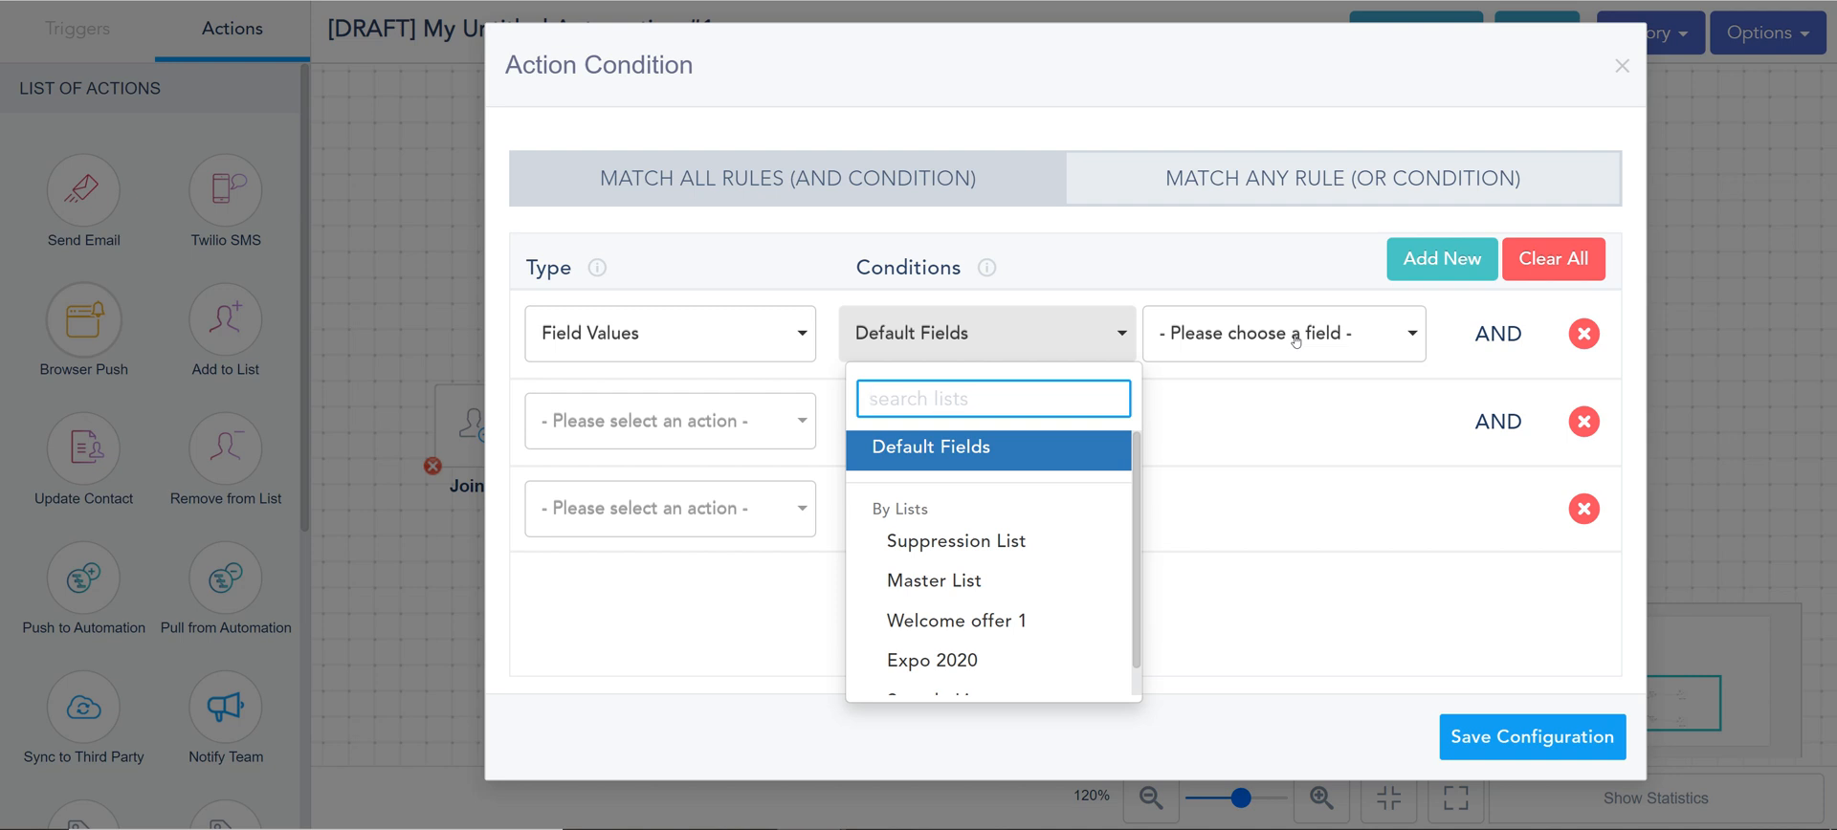
{"action": "type", "text": "si"}
{"action": "key", "text": "BackSpace"}
{"action": "key", "text": "BackSpace"}
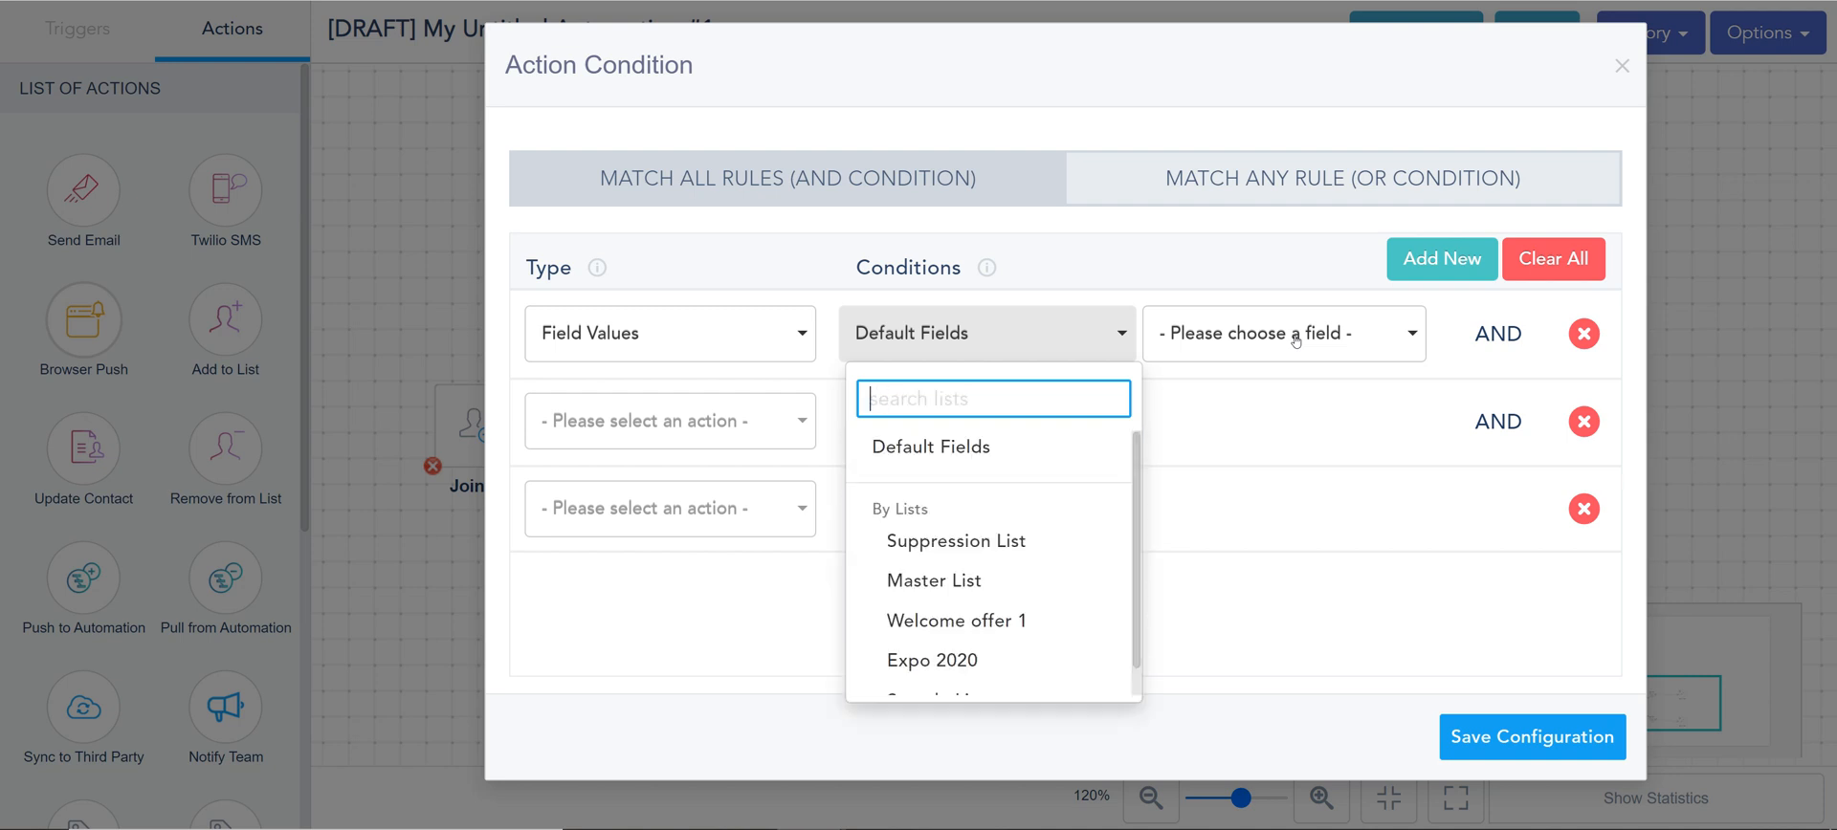
{"action": "type", "text": "da"}
{"action": "key", "text": "BackSpace"}
{"action": "key", "text": "BackSpace"}
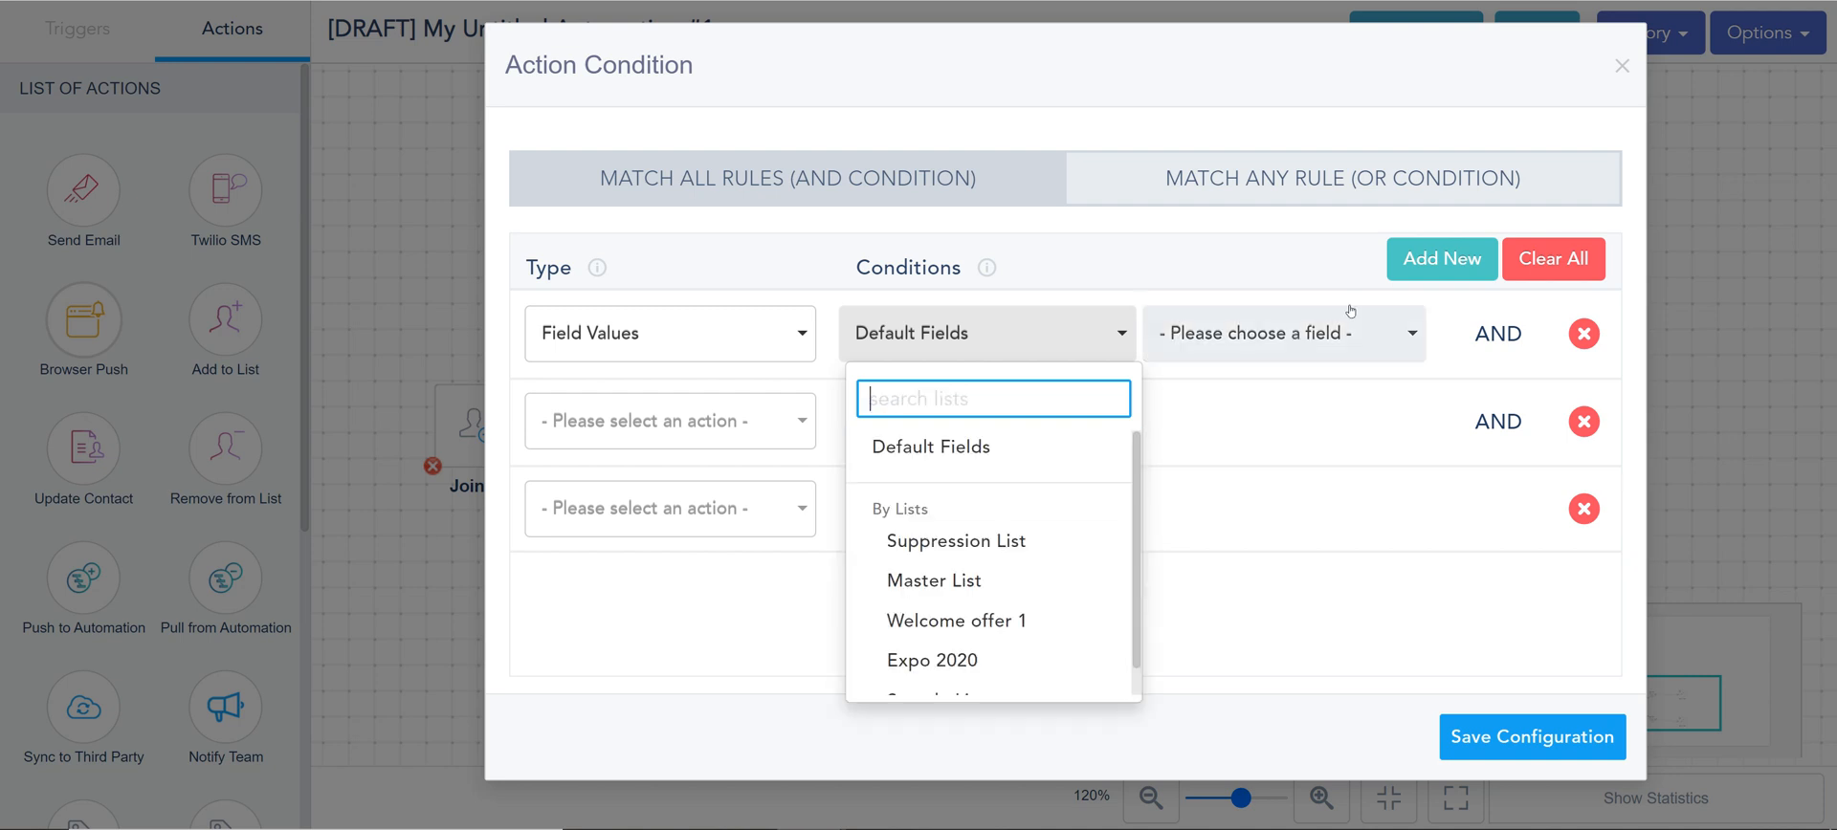
{"action": "left_click", "coordinate": [1295, 340]}
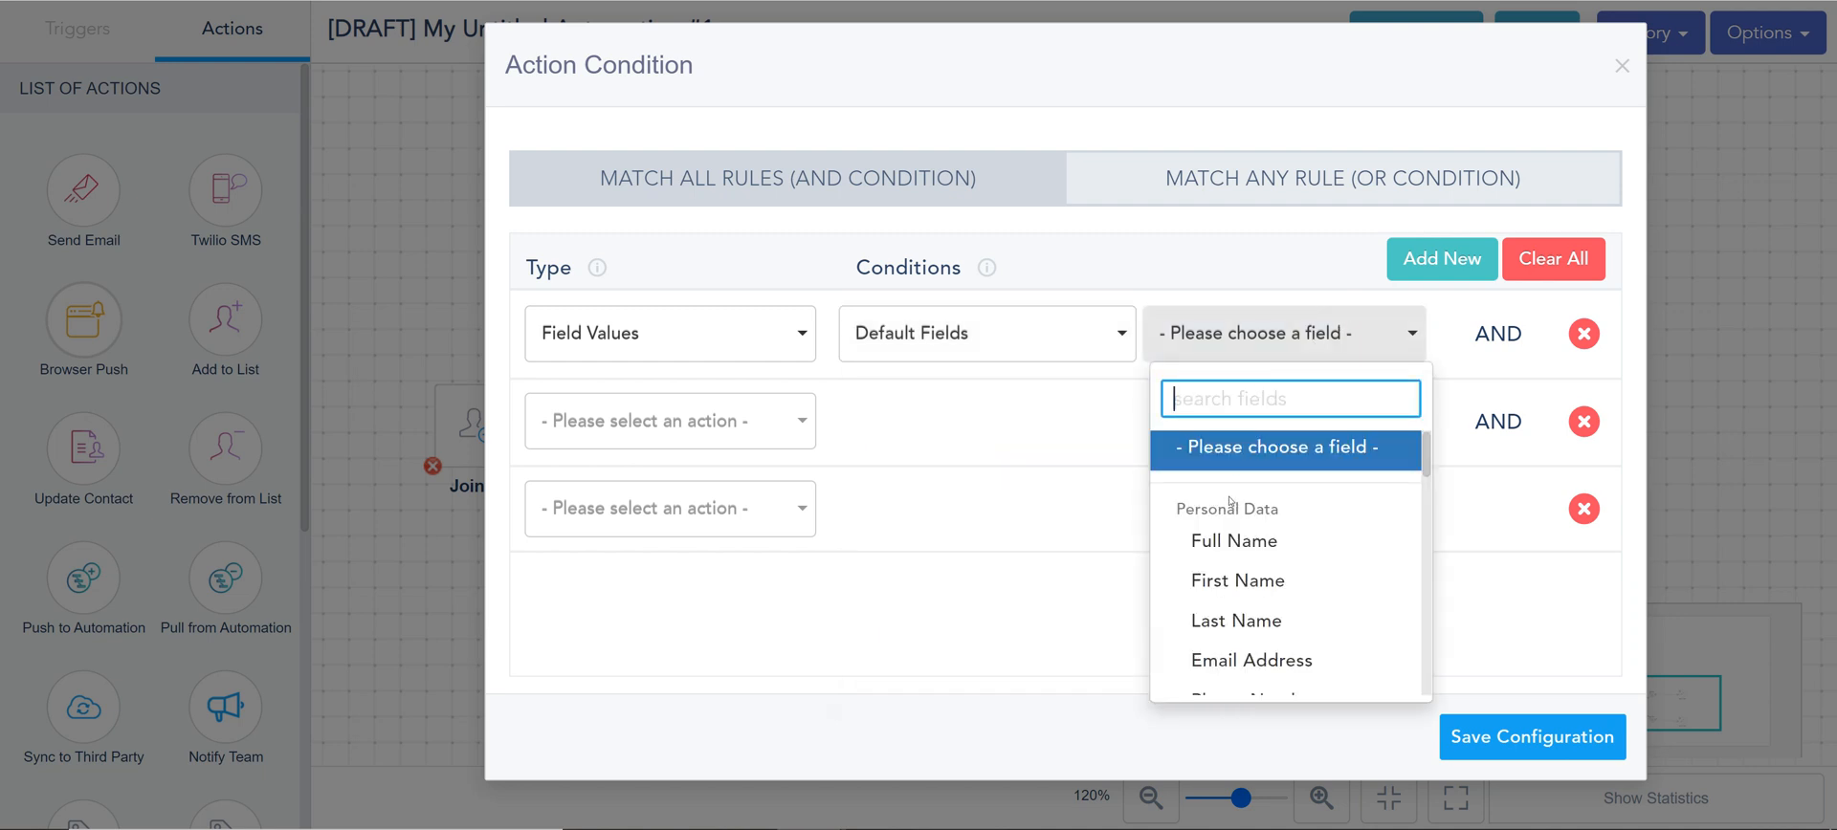
{"action": "type", "text": "date"}
{"action": "left_click", "coordinate": [1224, 496]}
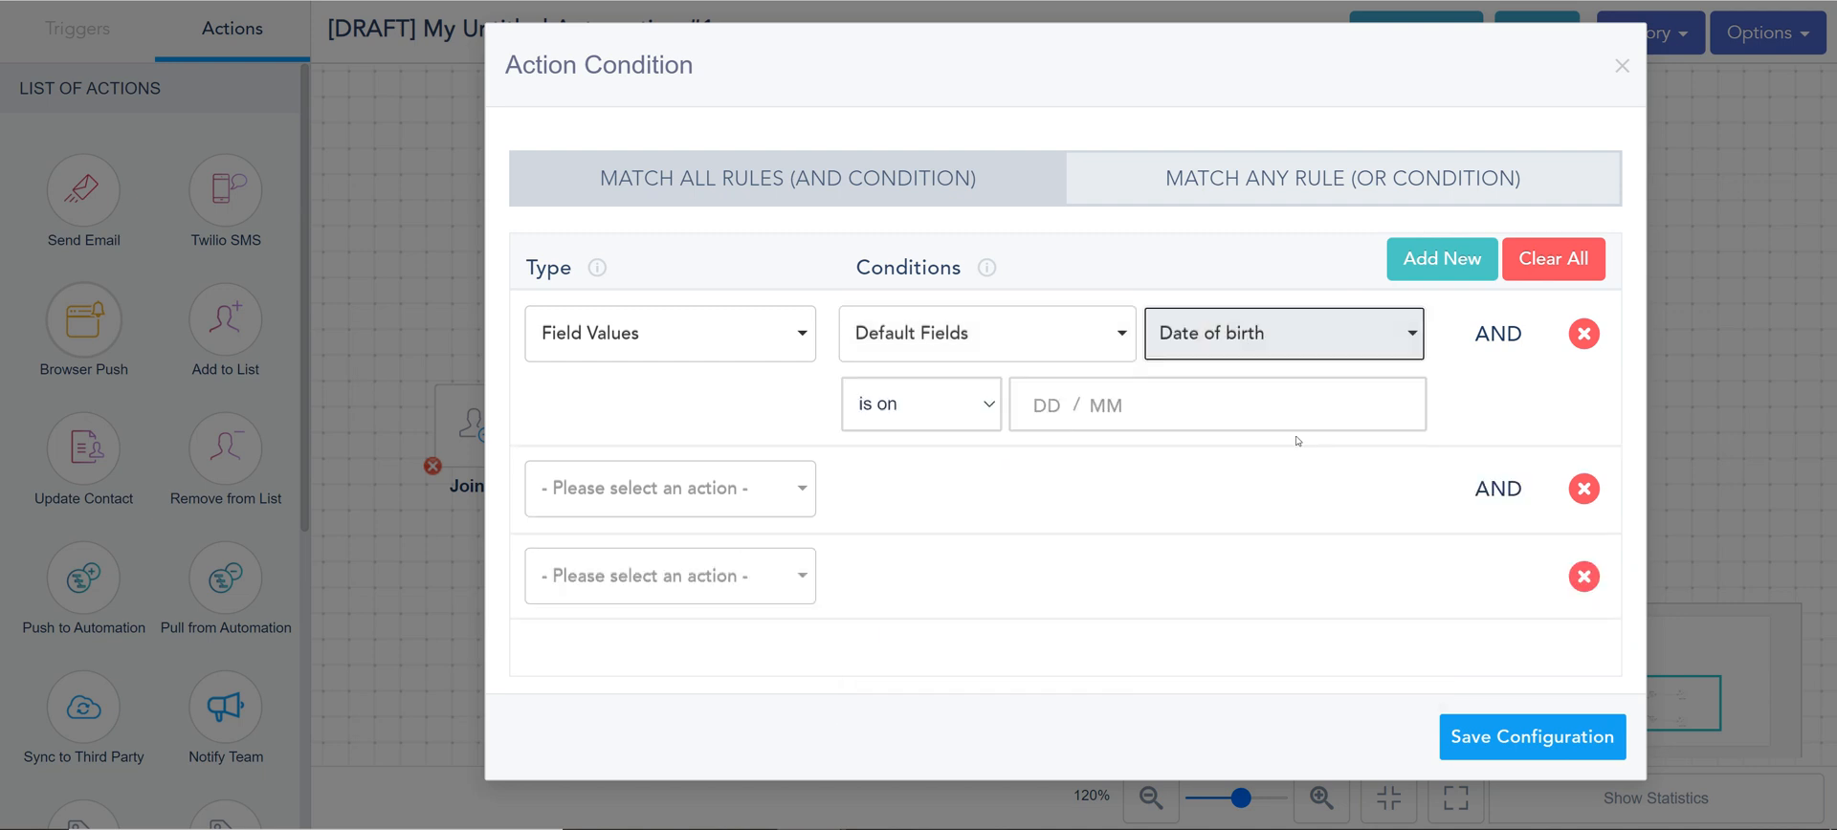
- Check the comparison options and field list of the Date of birth condition and save the action condition
{"action": "left_click", "coordinate": [953, 418]}
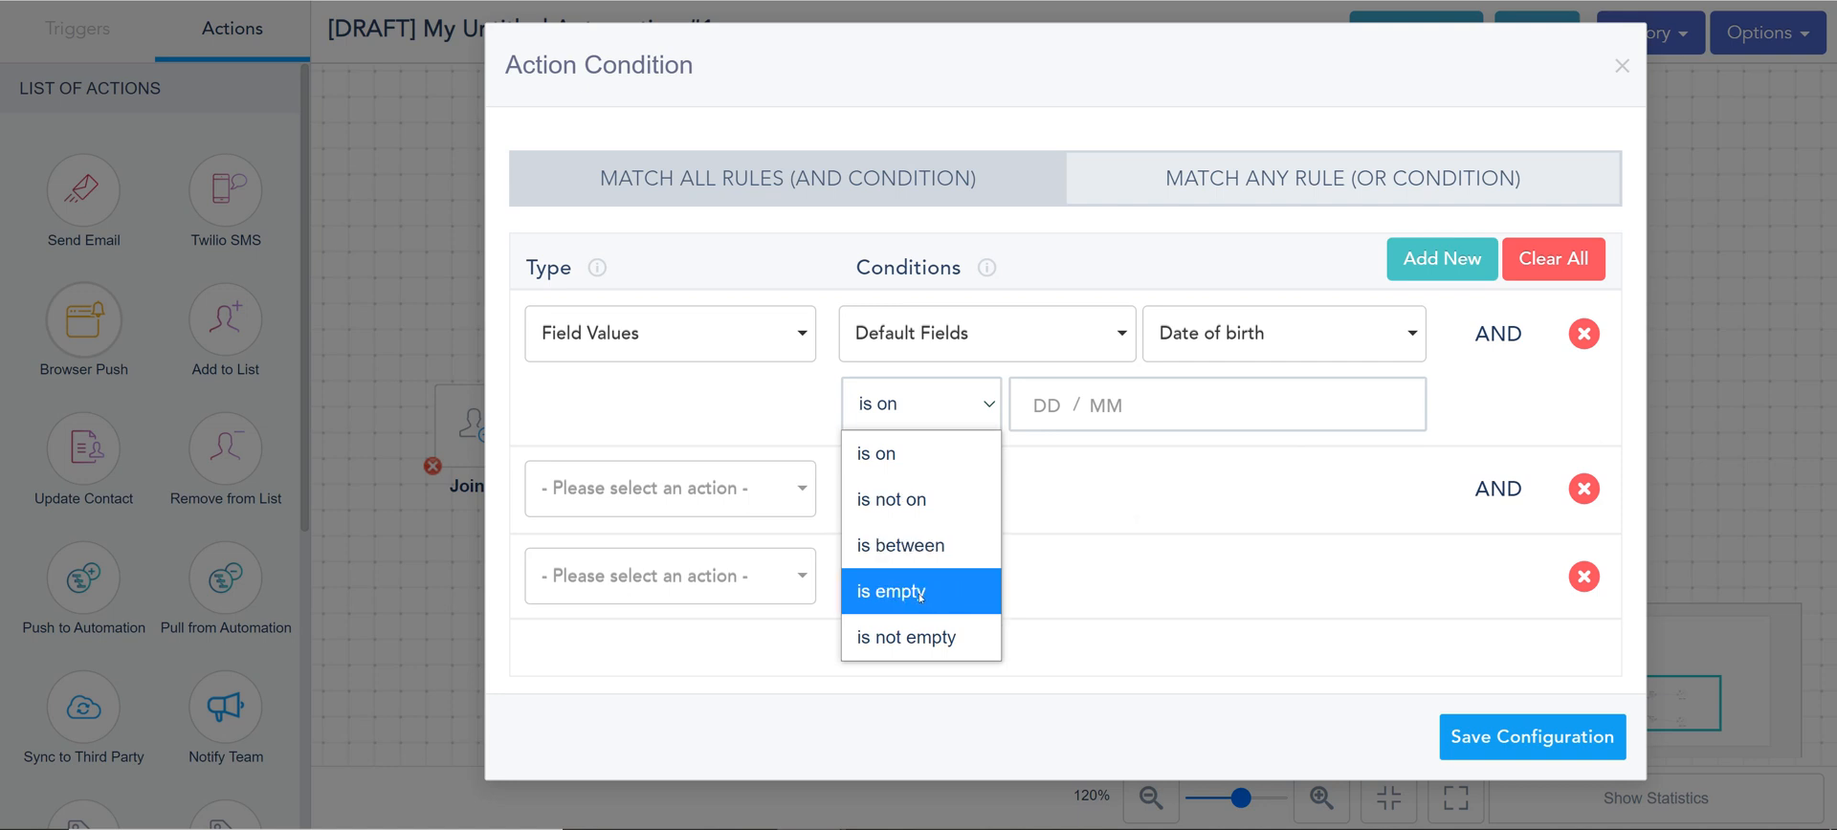
{"action": "left_click", "coordinate": [778, 418]}
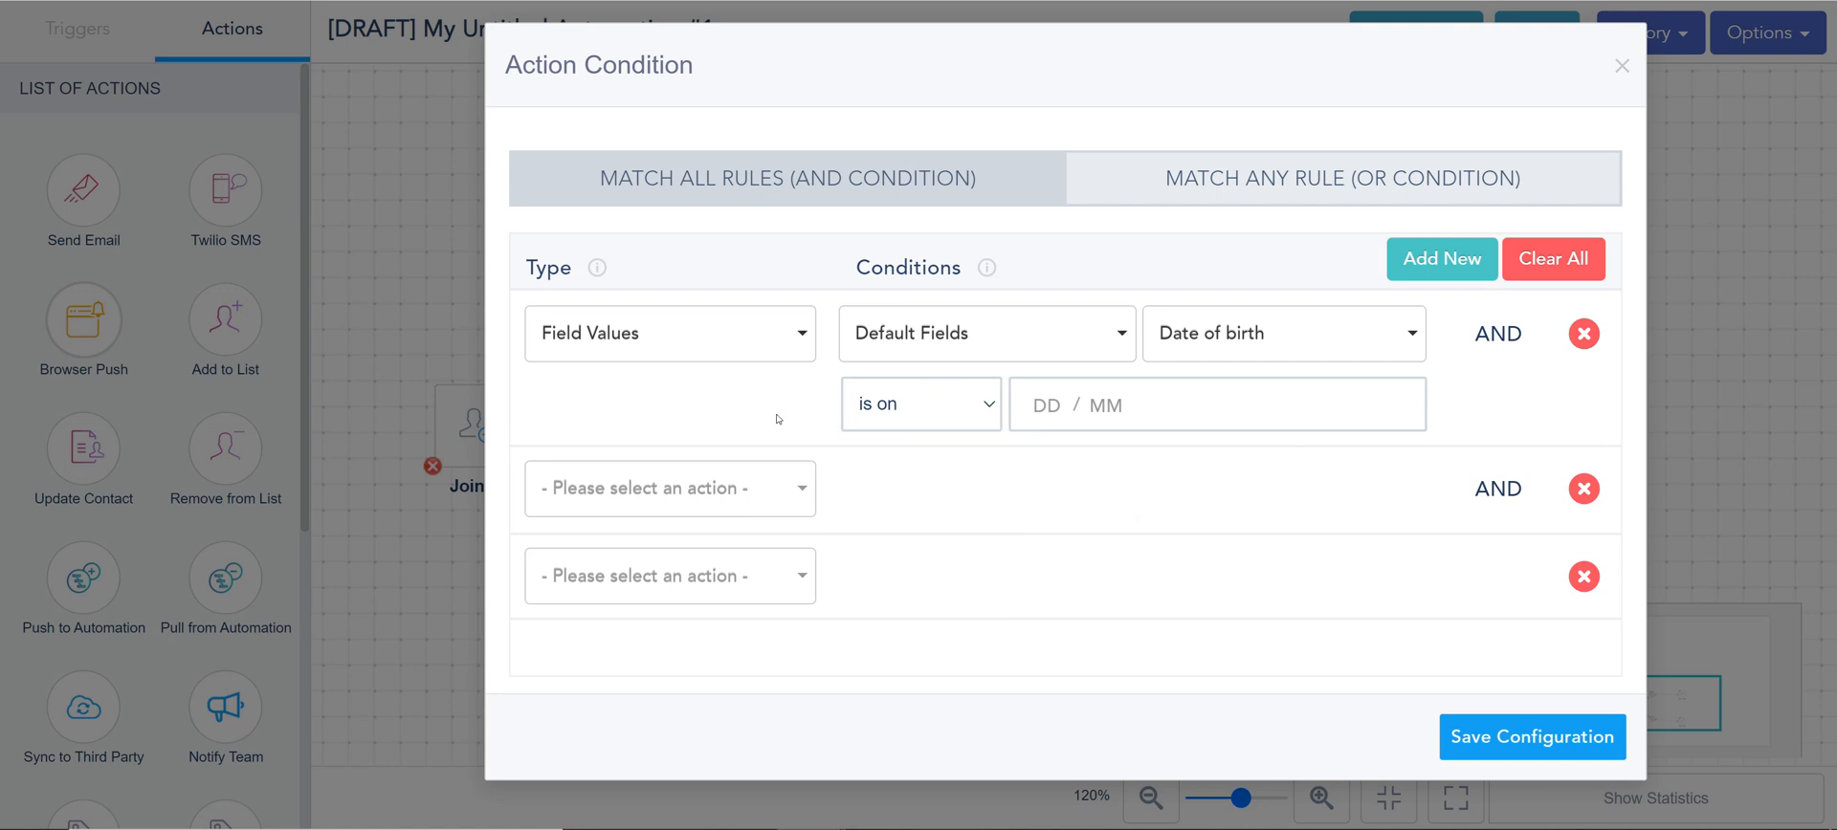
{"action": "left_click", "coordinate": [1271, 349]}
{"action": "left_click", "coordinate": [895, 467]}
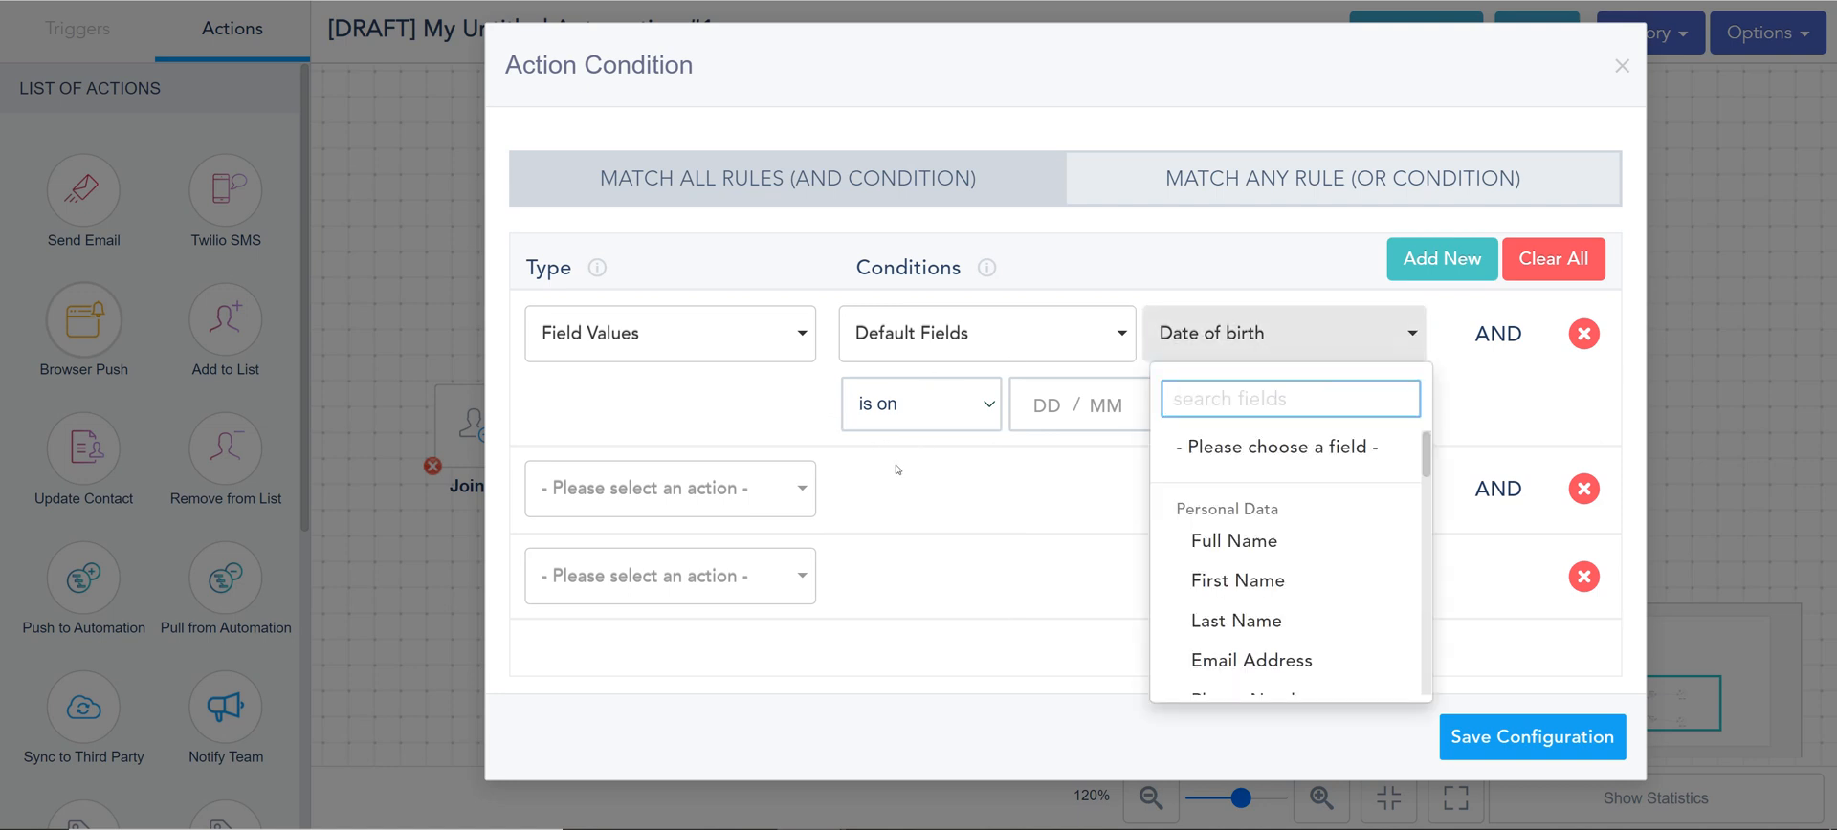
{"action": "left_click", "coordinate": [1492, 738]}
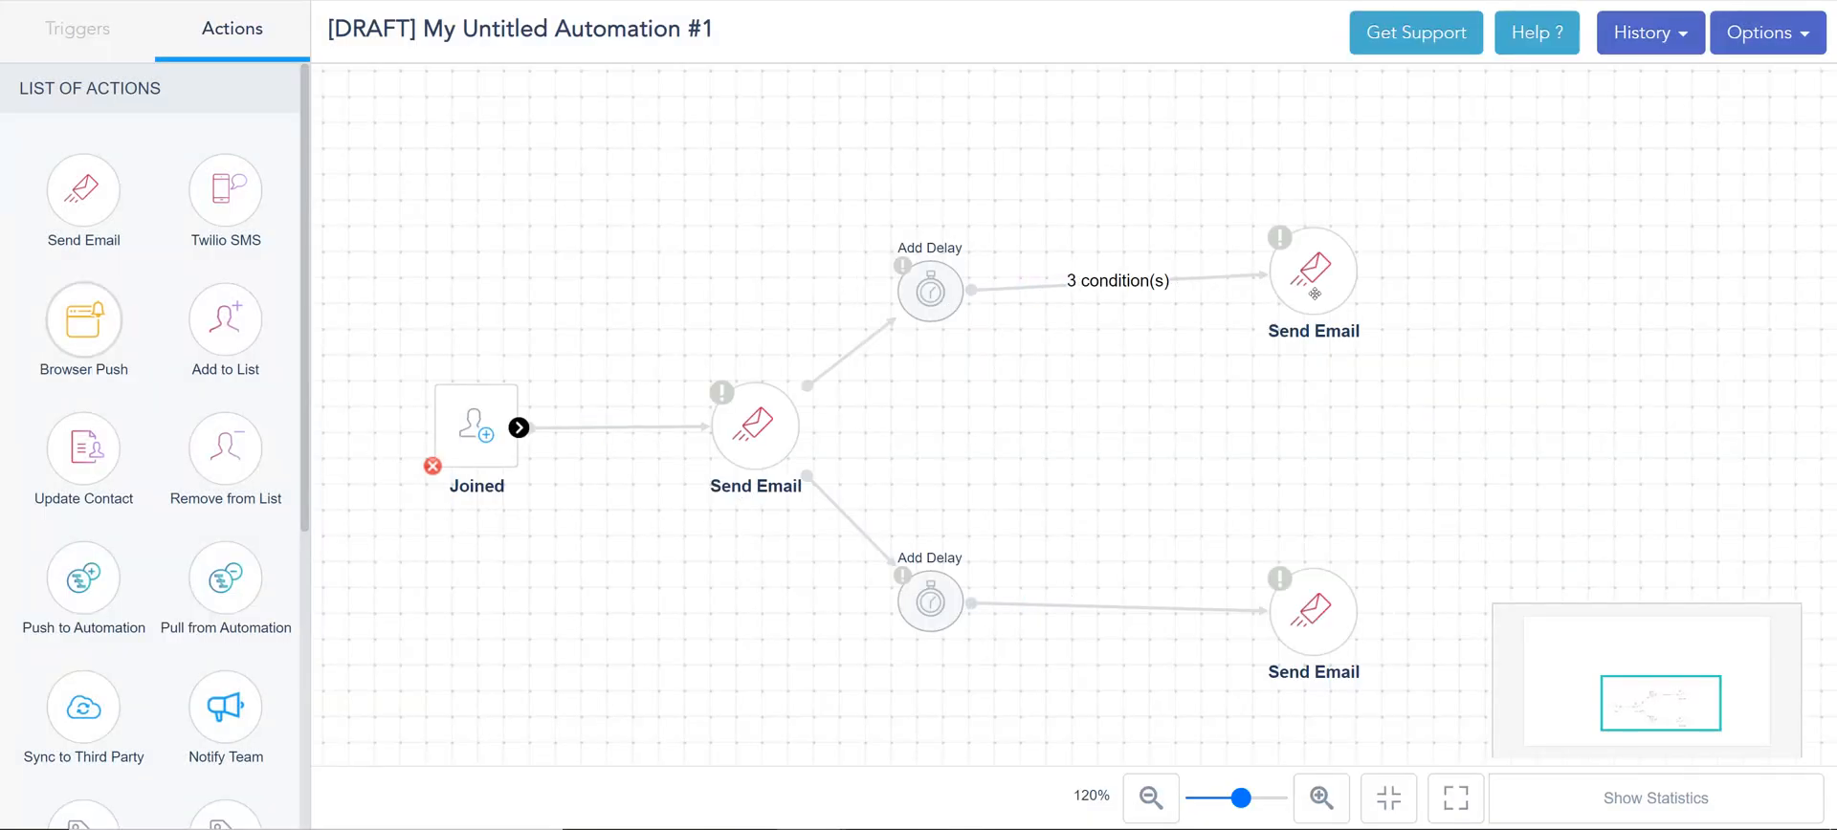
- Assign the Sample Automation template to the Send Email action following the Joined trigger and save its configuration
{"action": "mouse_move", "coordinate": [1143, 280]}
{"action": "mouse_move", "coordinate": [868, 351]}
{"action": "double_click", "coordinate": [758, 427]}
{"action": "left_click", "coordinate": [738, 300]}
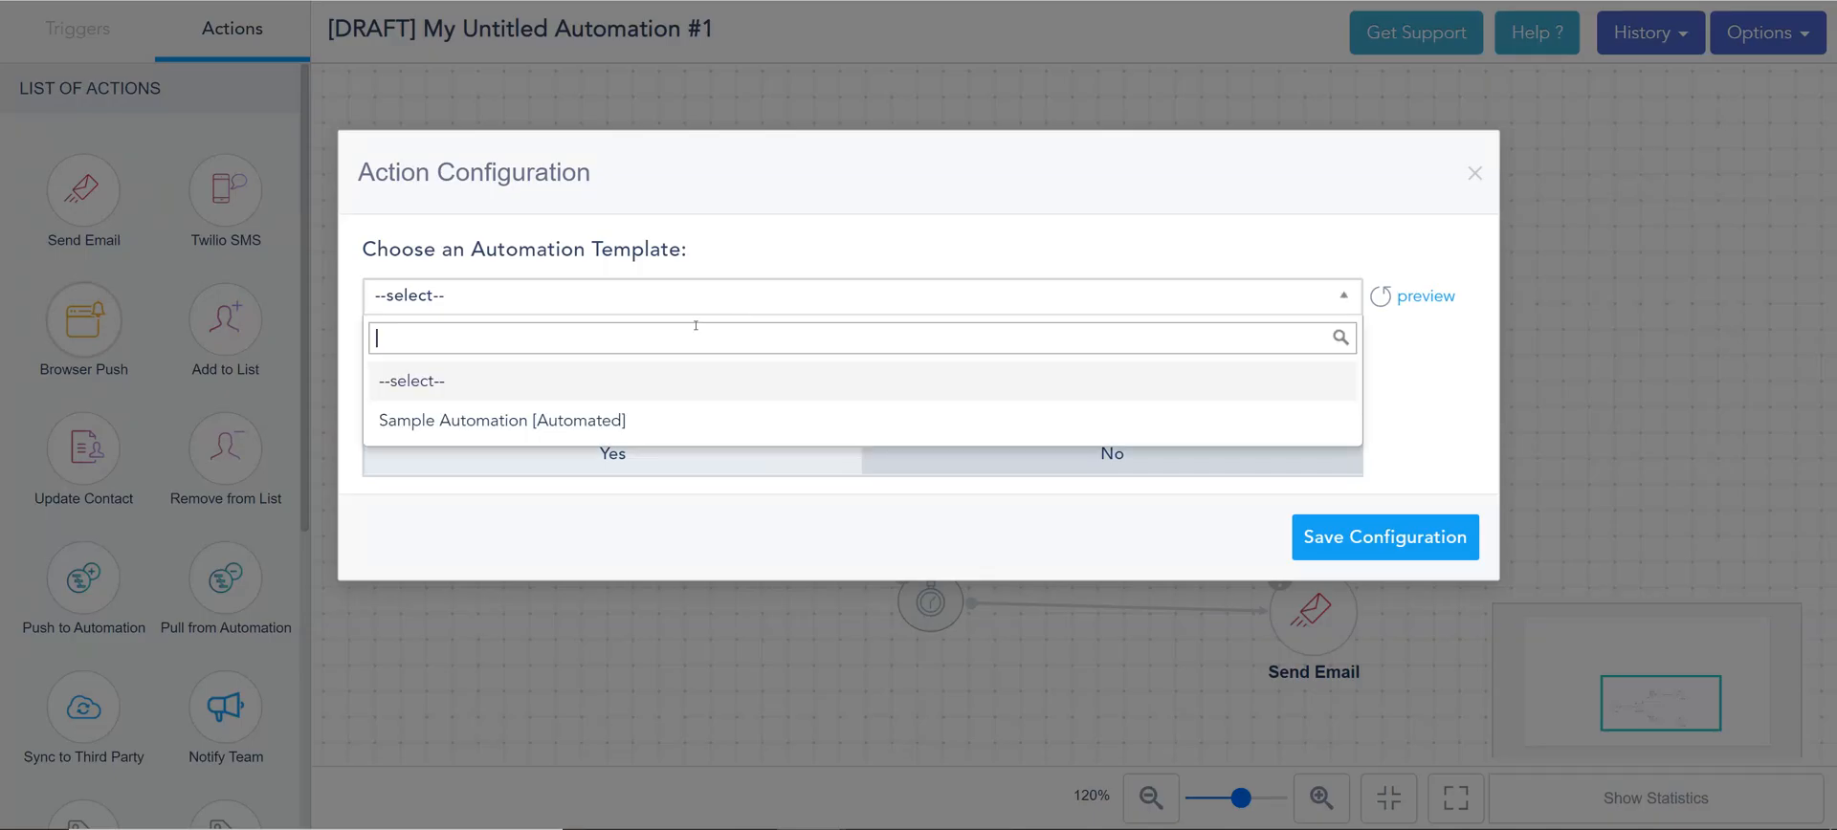
{"action": "left_click", "coordinate": [605, 416]}
{"action": "left_click", "coordinate": [1372, 560]}
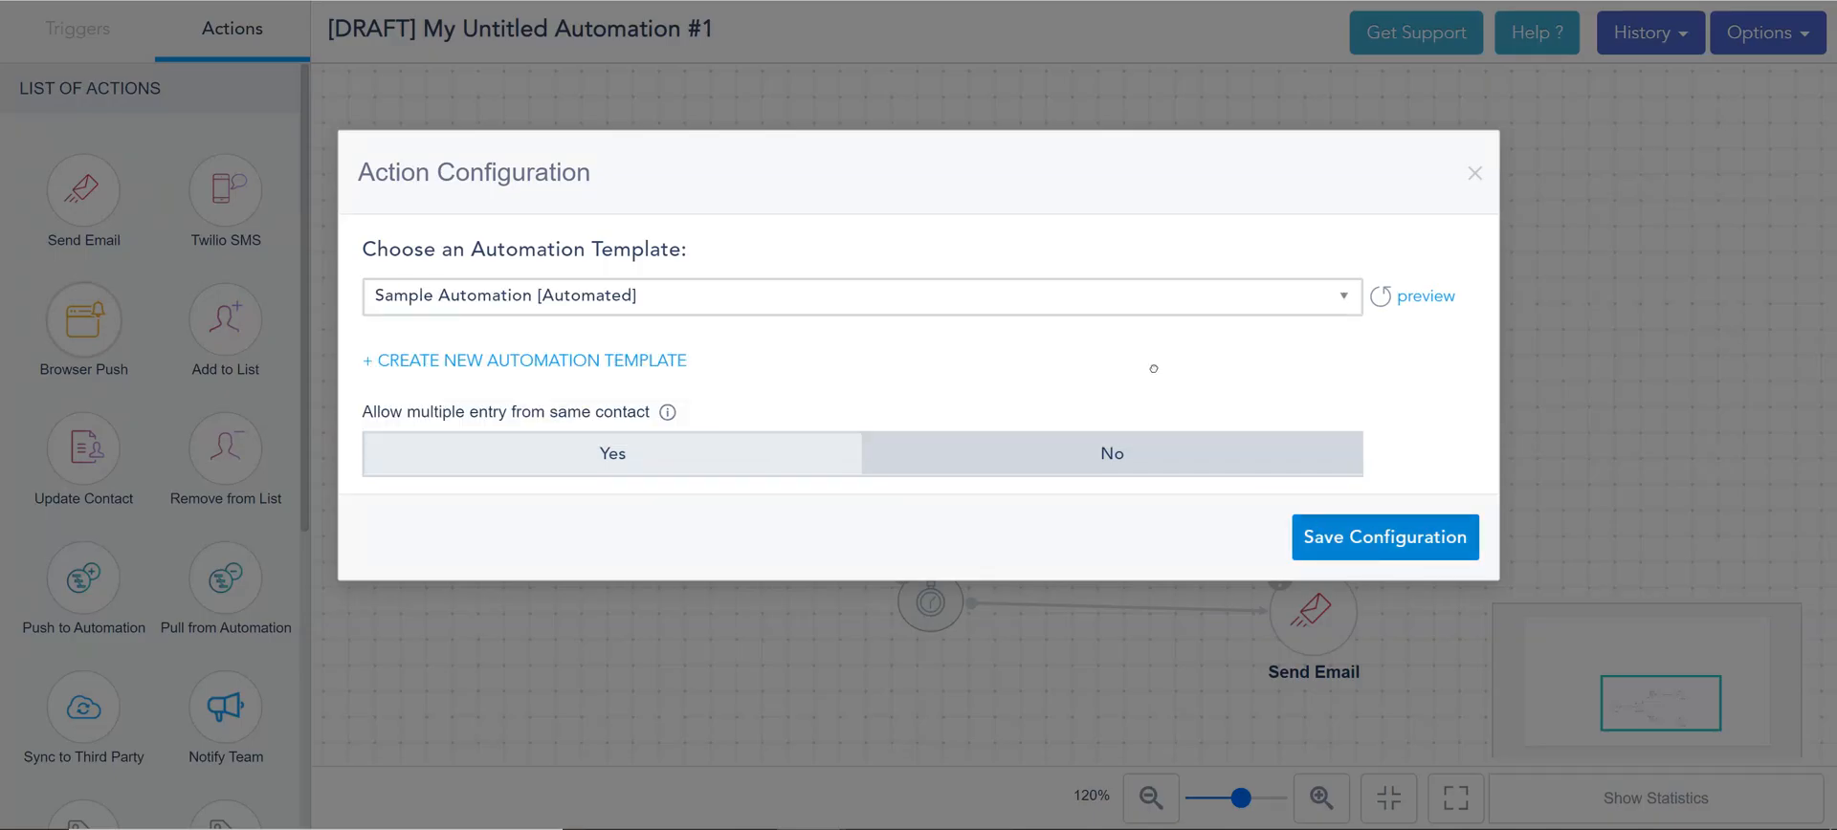
- Reopen the action condition on the upper connector and delete its Date of birth rule and one empty rule
{"action": "left_click", "coordinate": [1119, 278]}
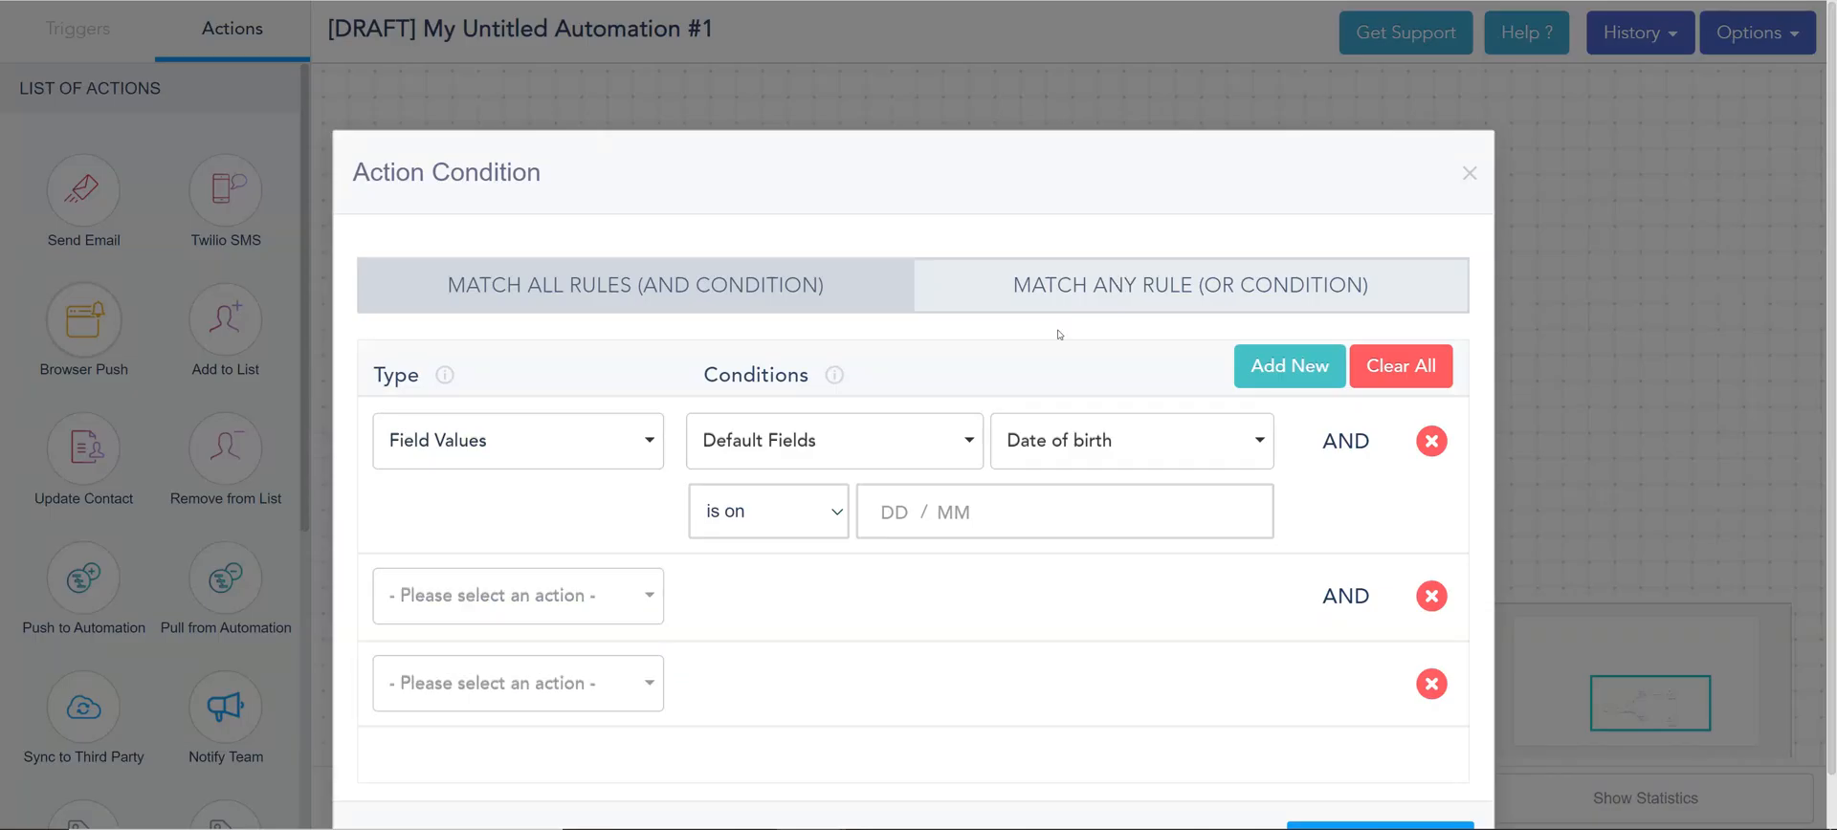
{"action": "left_click", "coordinate": [1435, 442]}
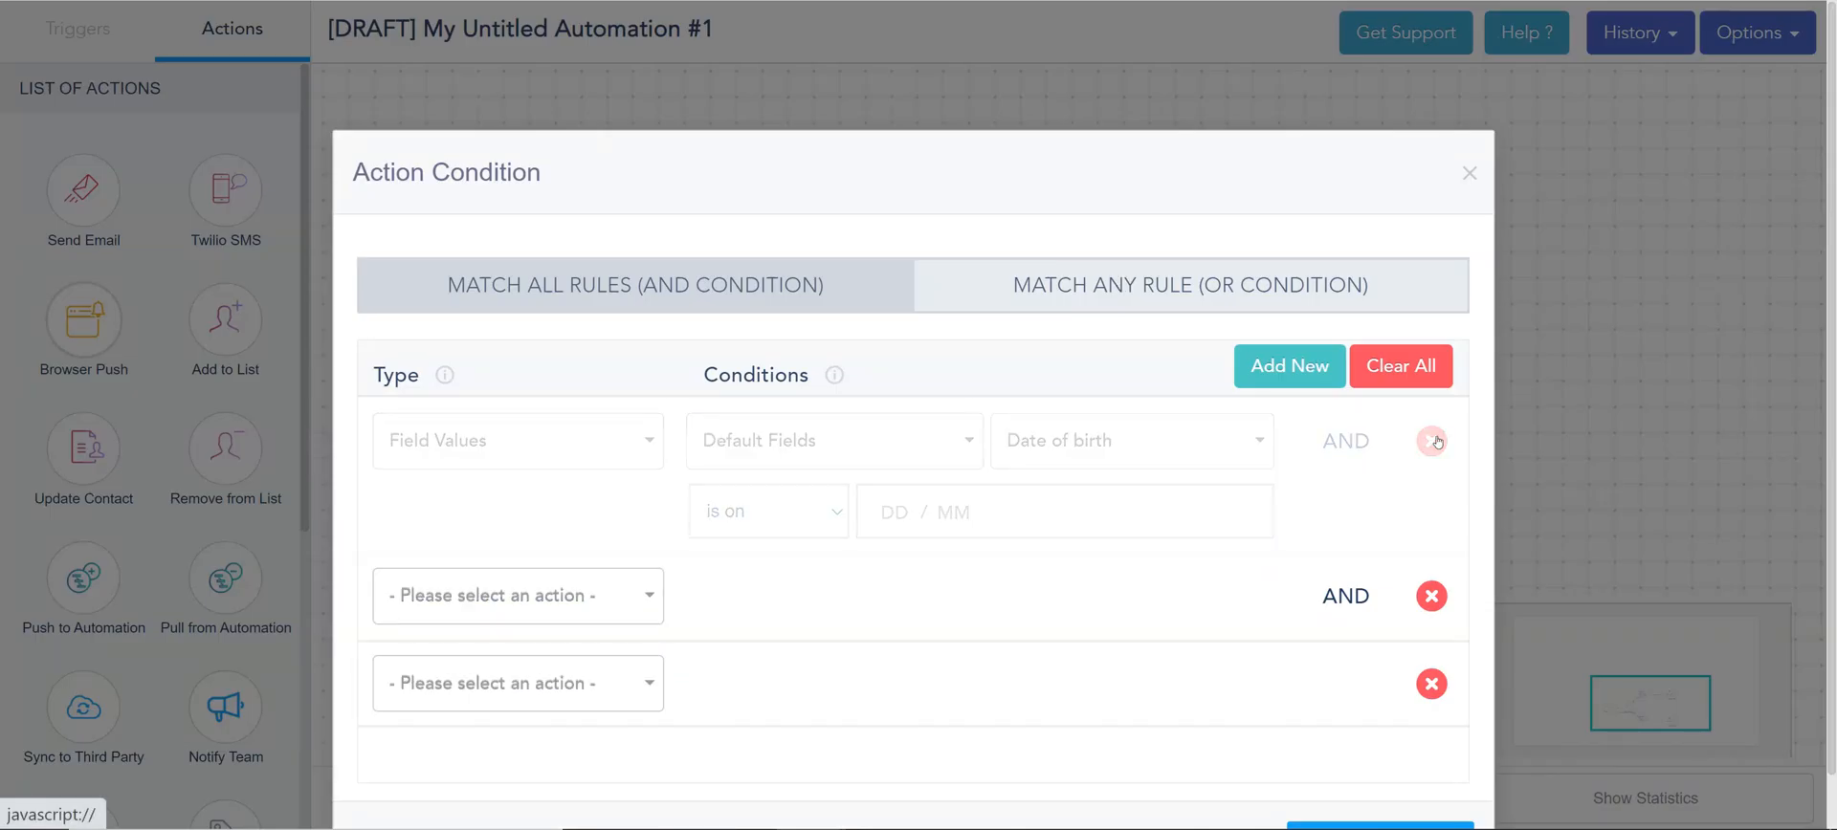
{"action": "left_click", "coordinate": [1433, 441]}
- Set the remaining condition's type to Email Open
{"action": "left_click", "coordinate": [622, 467]}
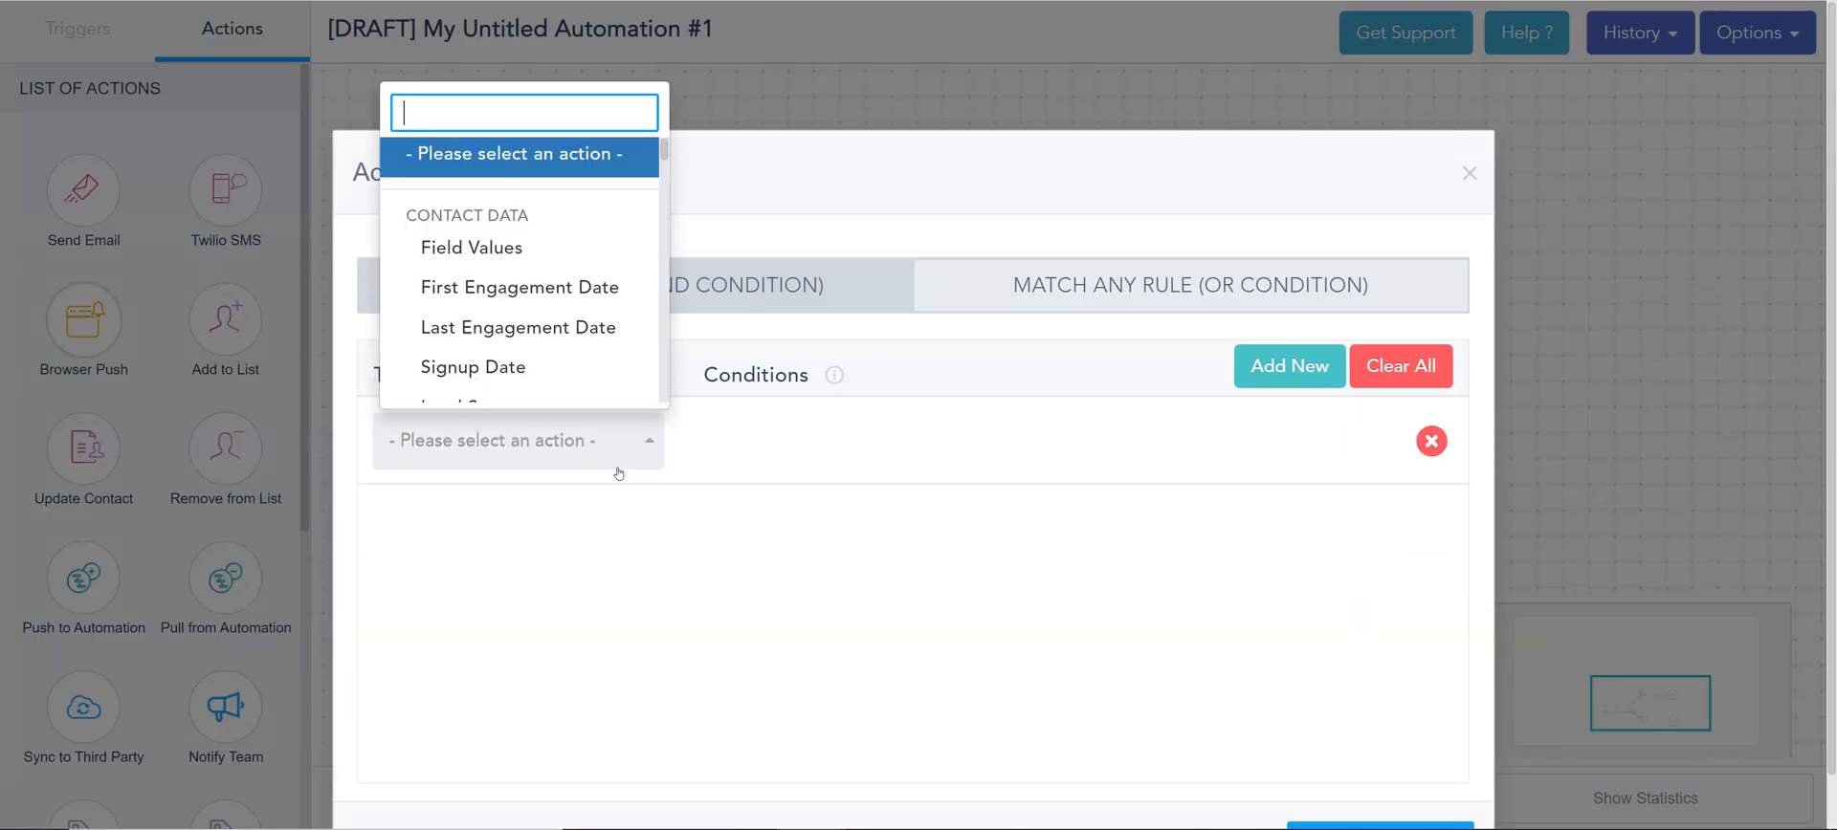
{"action": "type", "text": "open"}
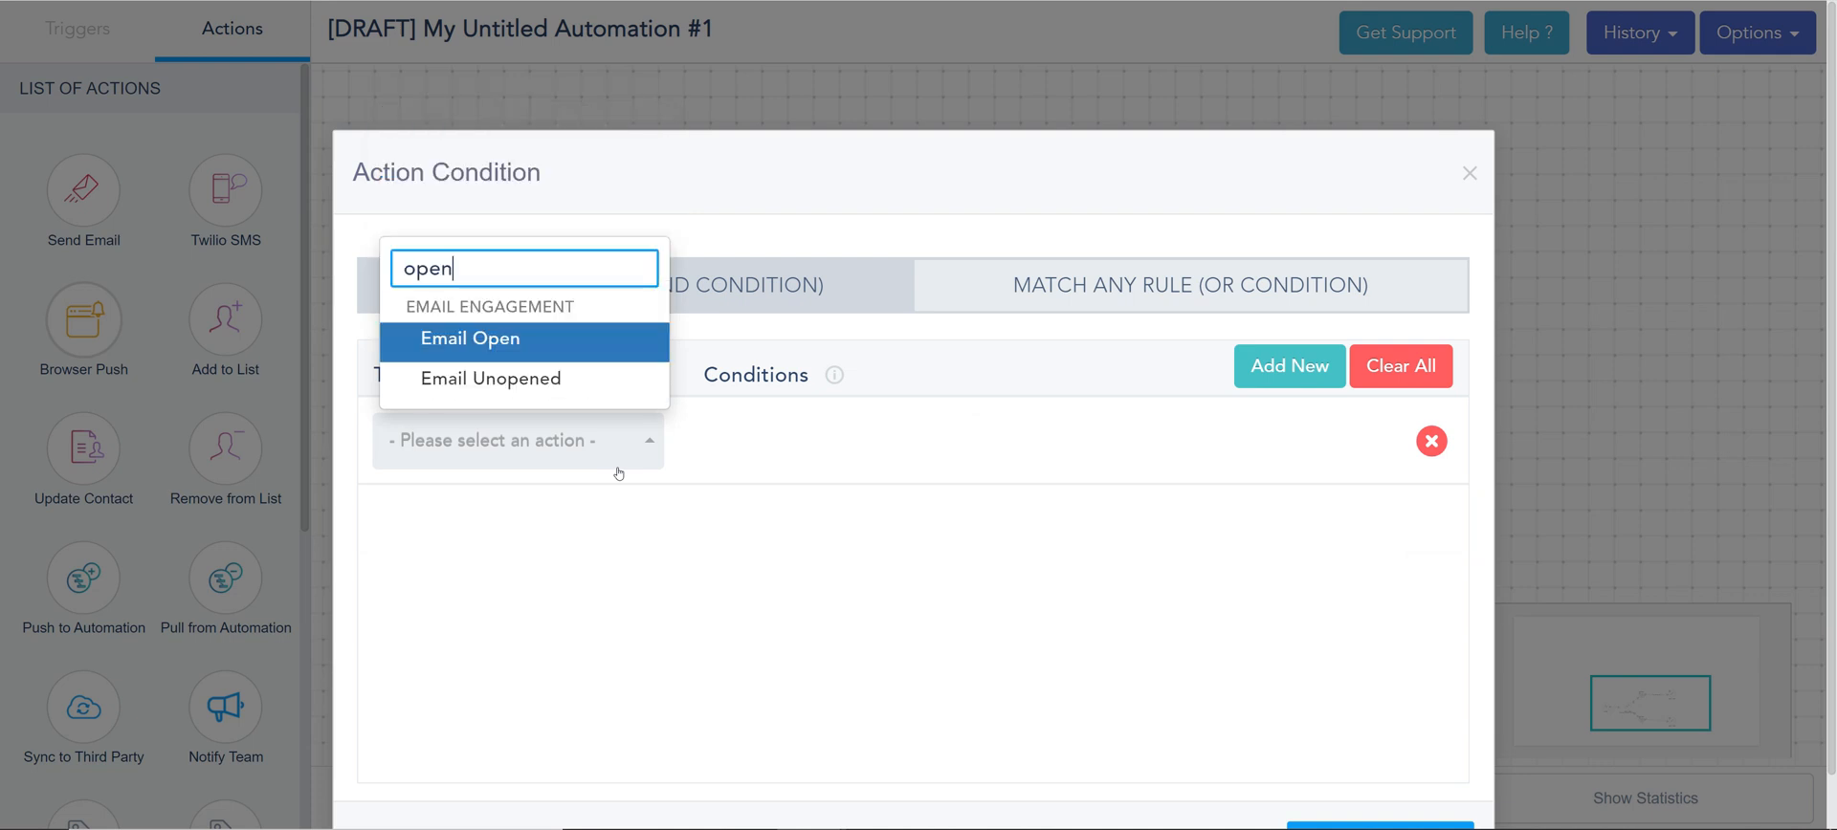
{"action": "left_click", "coordinate": [515, 352]}
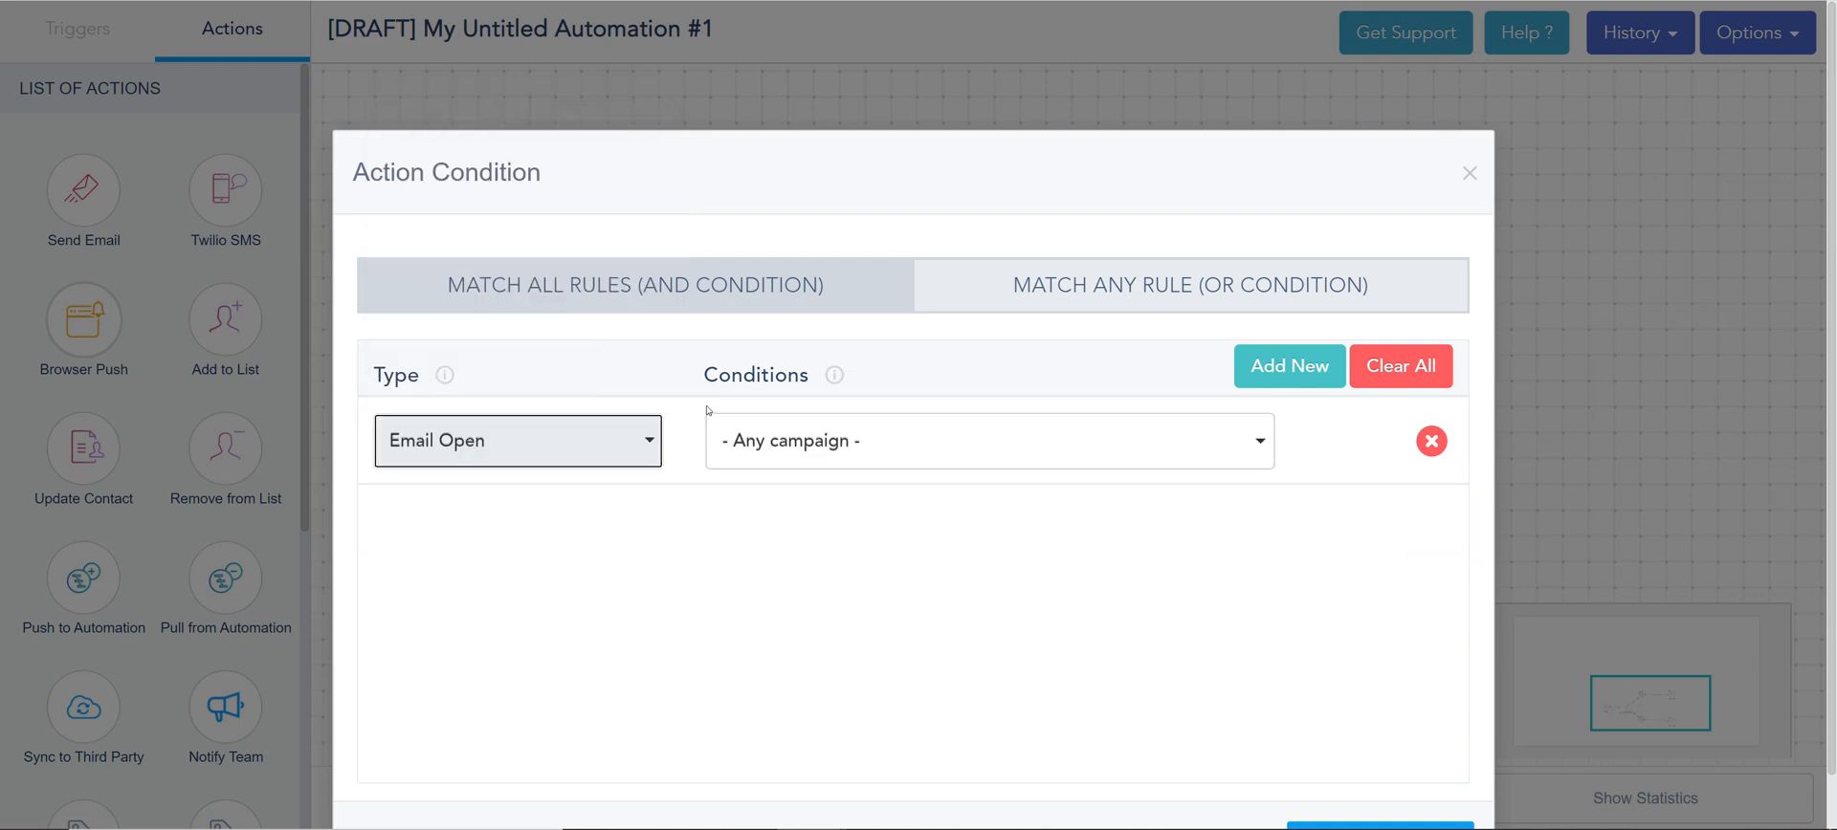
- Choose Sample Automation as the campaign for the Email Open condition and save the configuration
{"action": "left_click", "coordinate": [813, 448]}
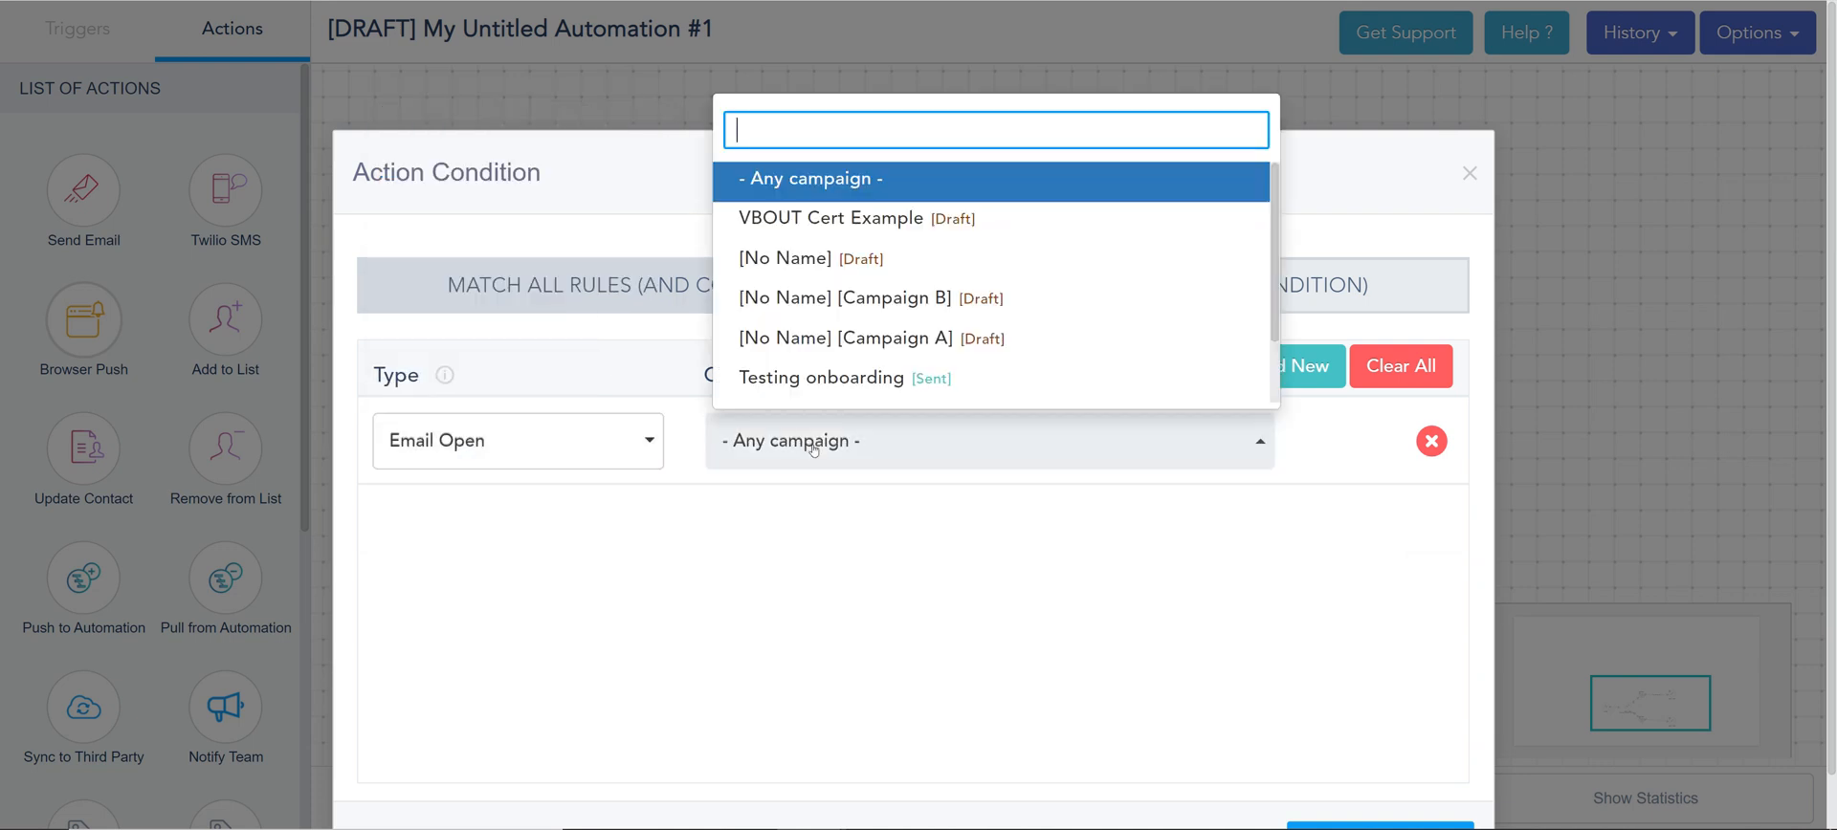
{"action": "left_click", "coordinate": [850, 379]}
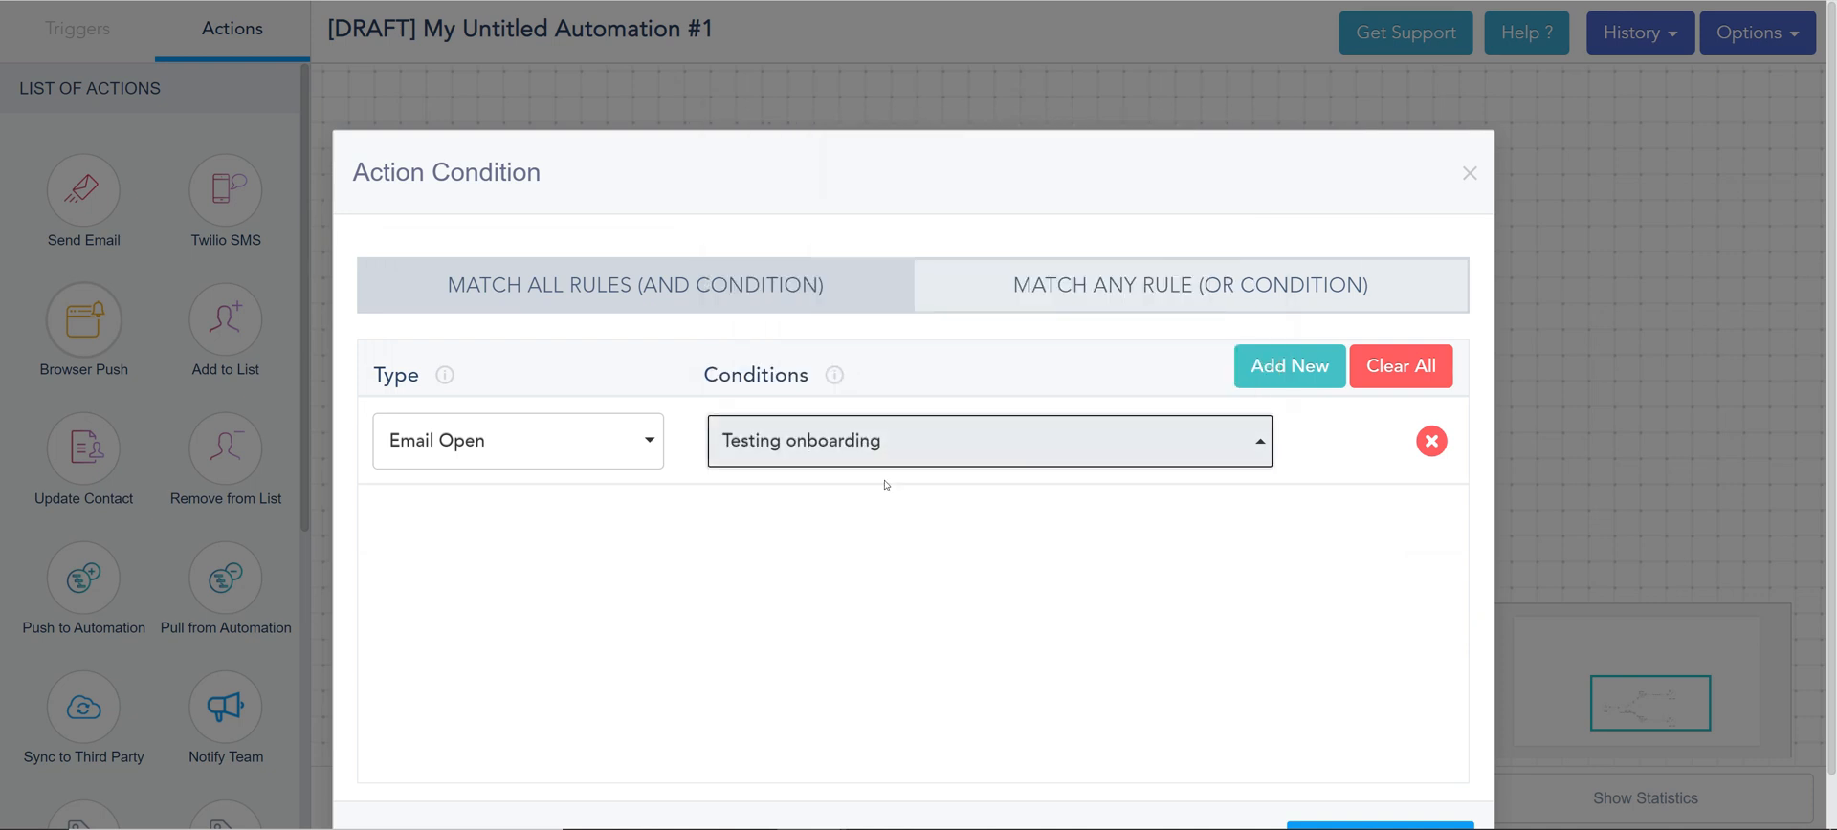
{"action": "left_click", "coordinate": [1073, 458]}
{"action": "scroll", "coordinate": [954, 387], "scroll_direction": "down", "scroll_amount": 1}
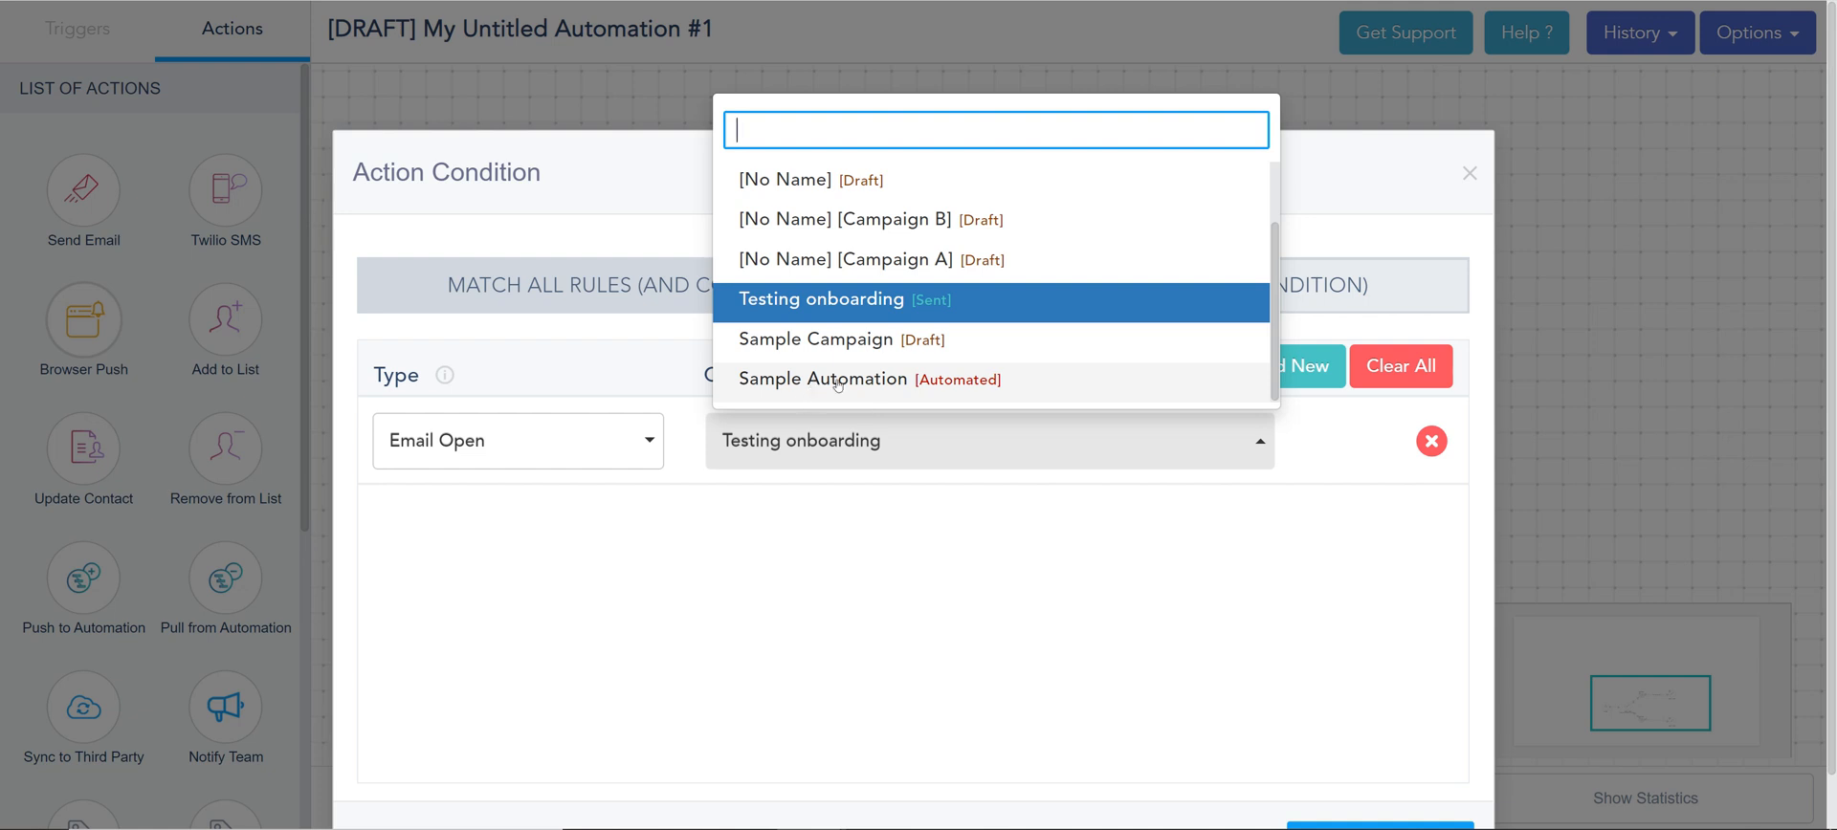
{"action": "left_click", "coordinate": [766, 382]}
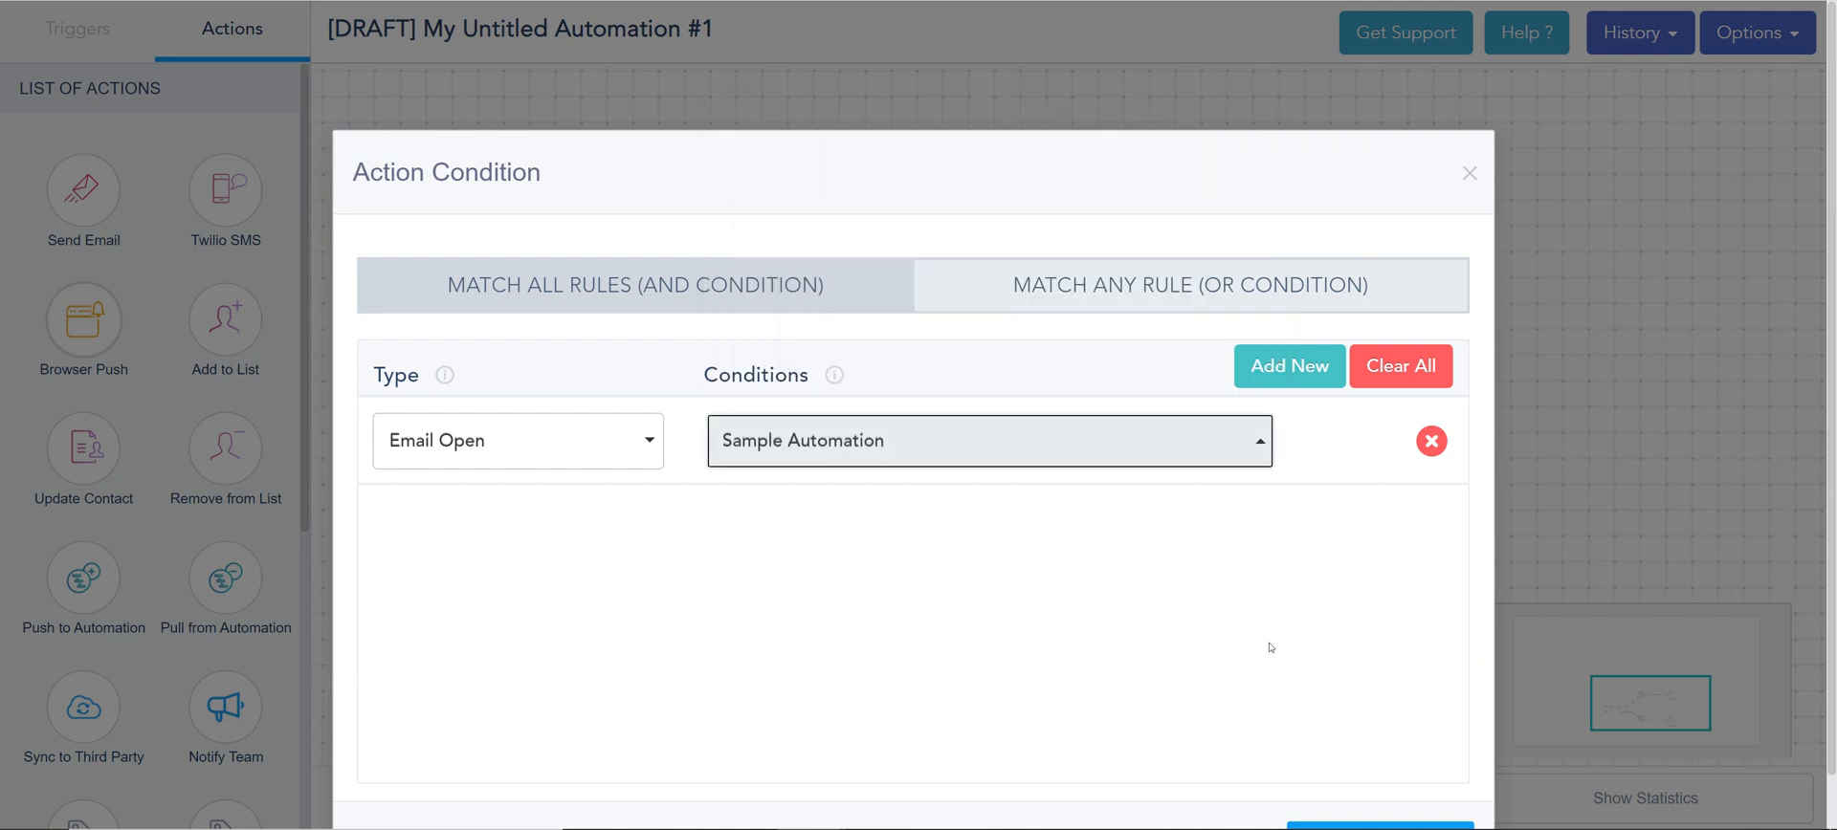
{"action": "scroll", "coordinate": [1272, 660], "scroll_direction": "down", "scroll_amount": 1}
{"action": "left_click", "coordinate": [1336, 788]}
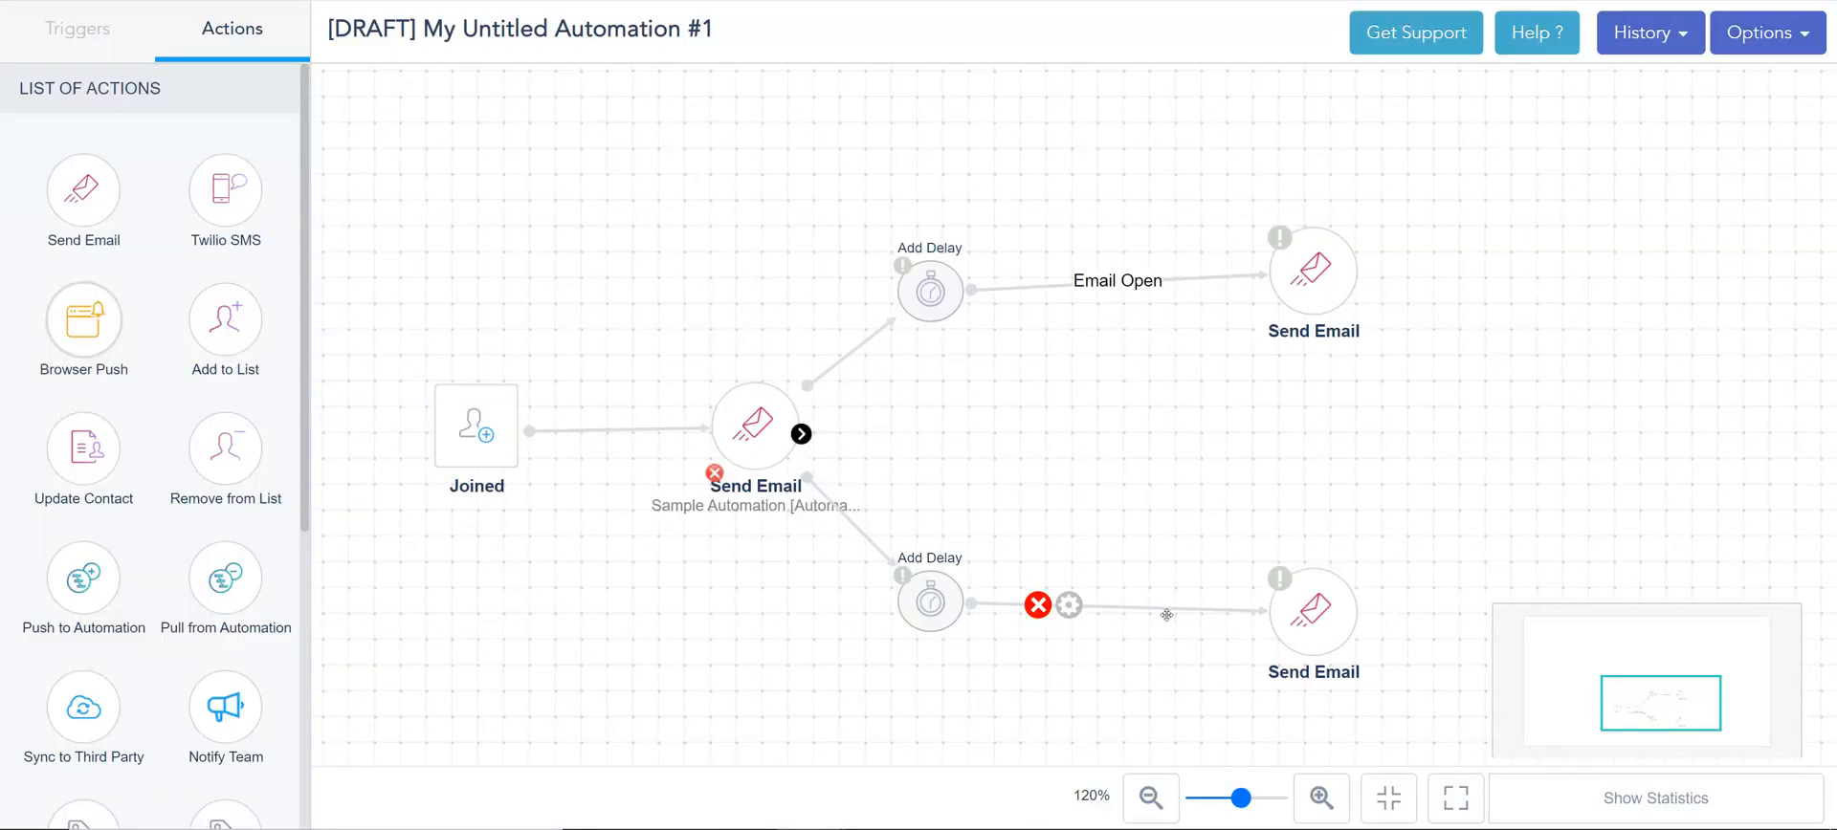
- Add an Email Unopened condition to the connector from the lower delay to its Send Email action
{"action": "left_click", "coordinate": [1167, 615]}
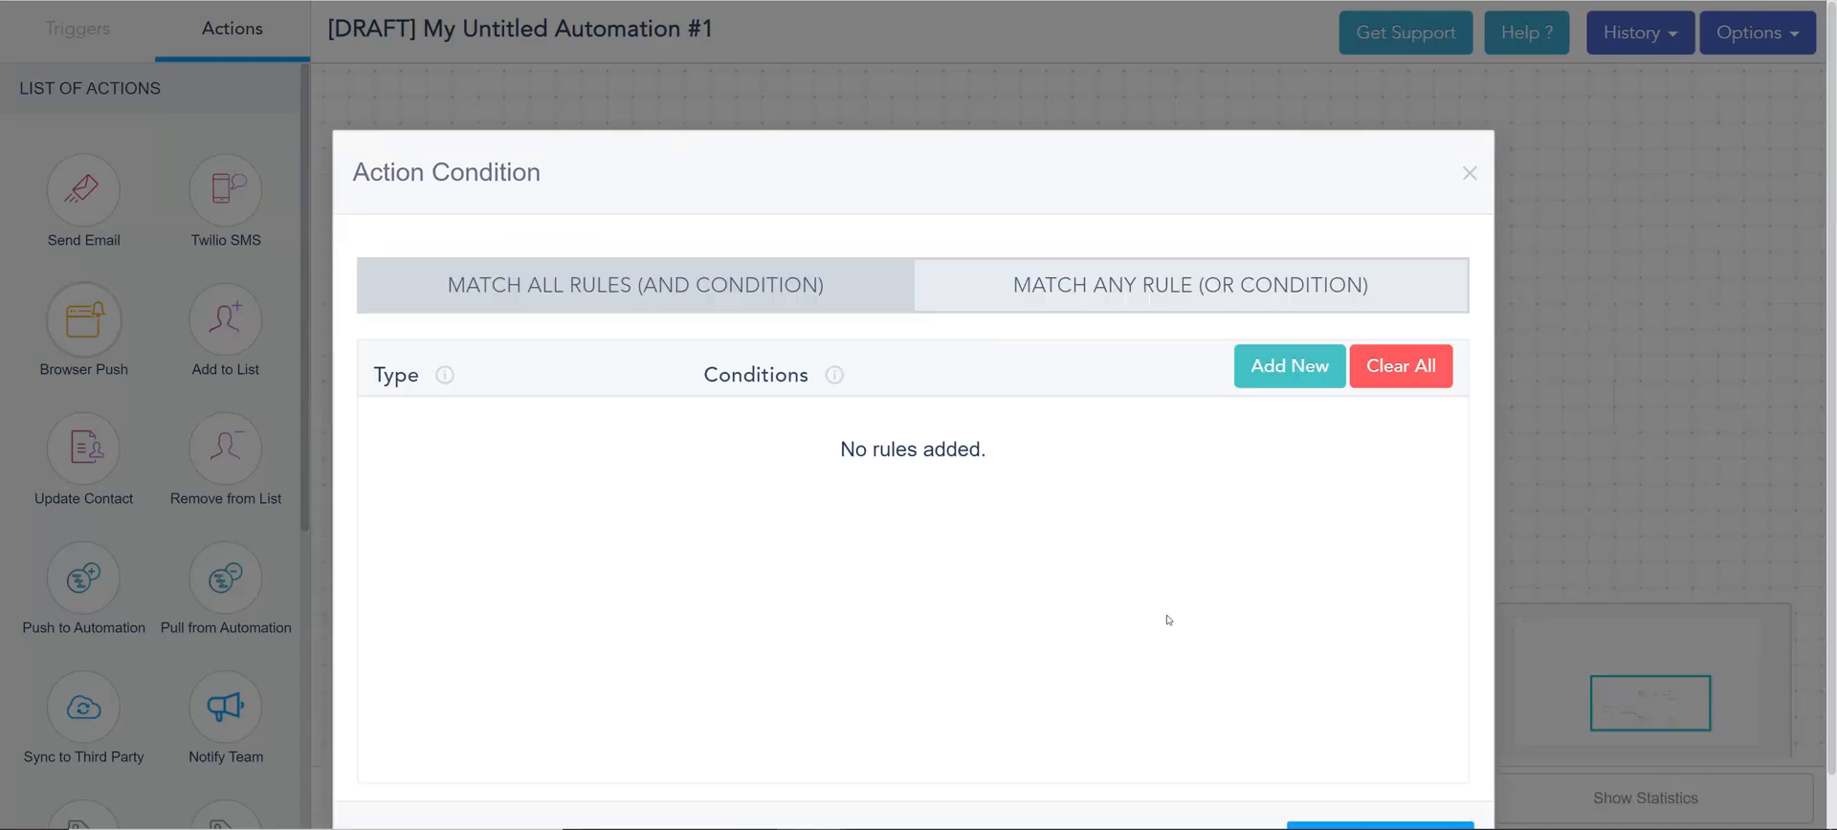
{"action": "left_click", "coordinate": [1290, 365]}
{"action": "left_click", "coordinate": [604, 426]}
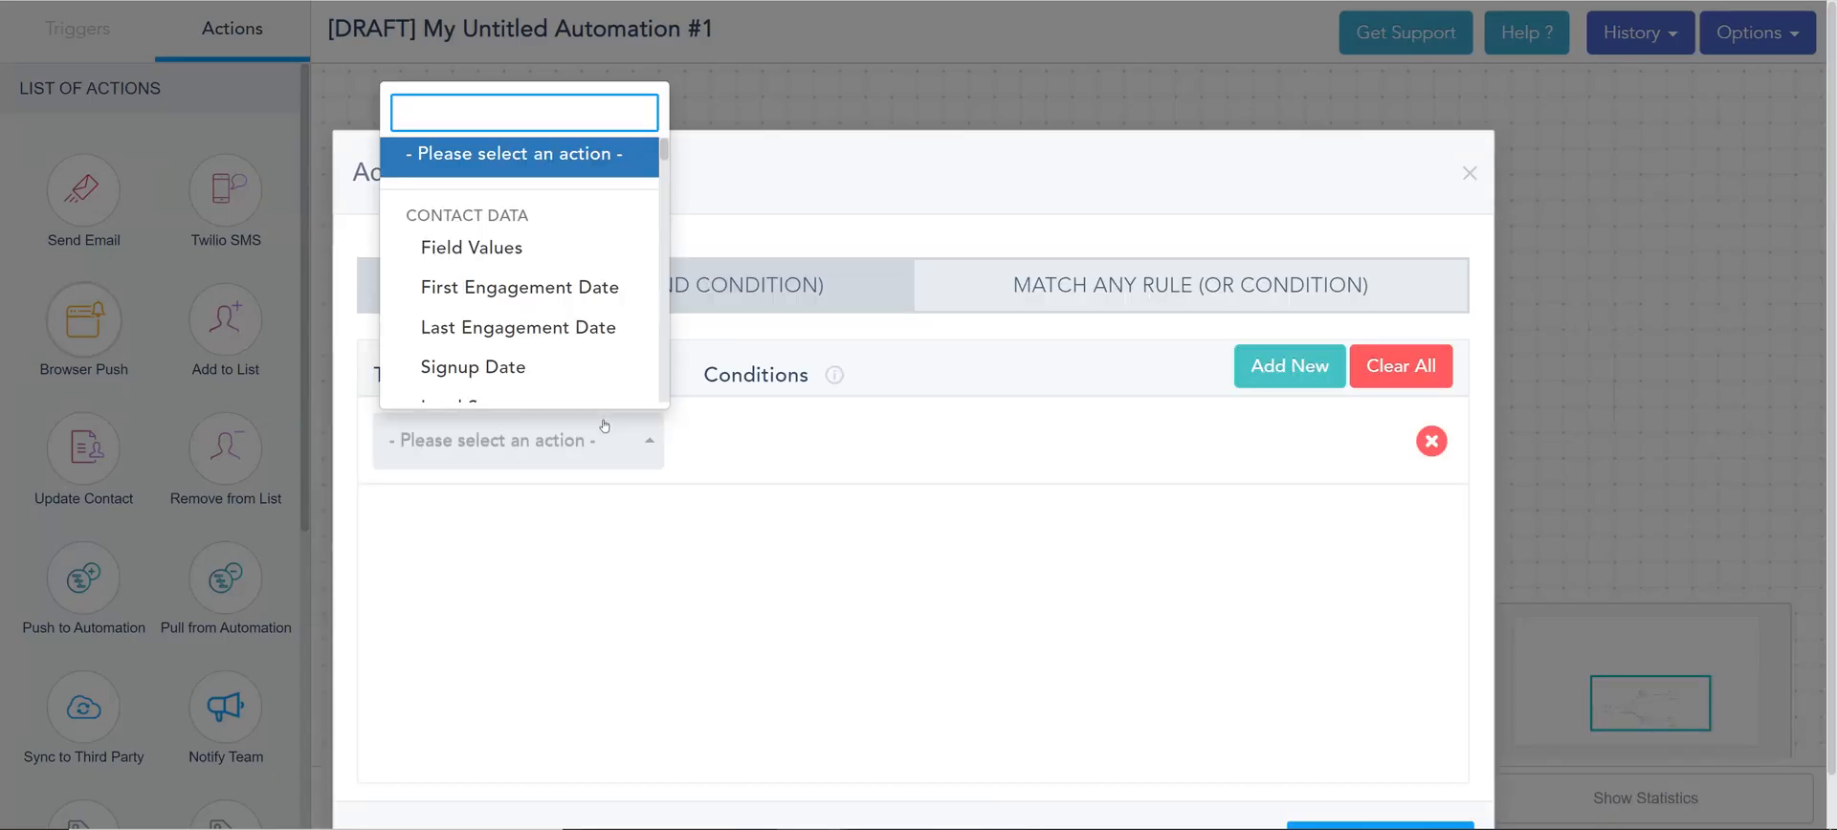
{"action": "type", "text": "un"}
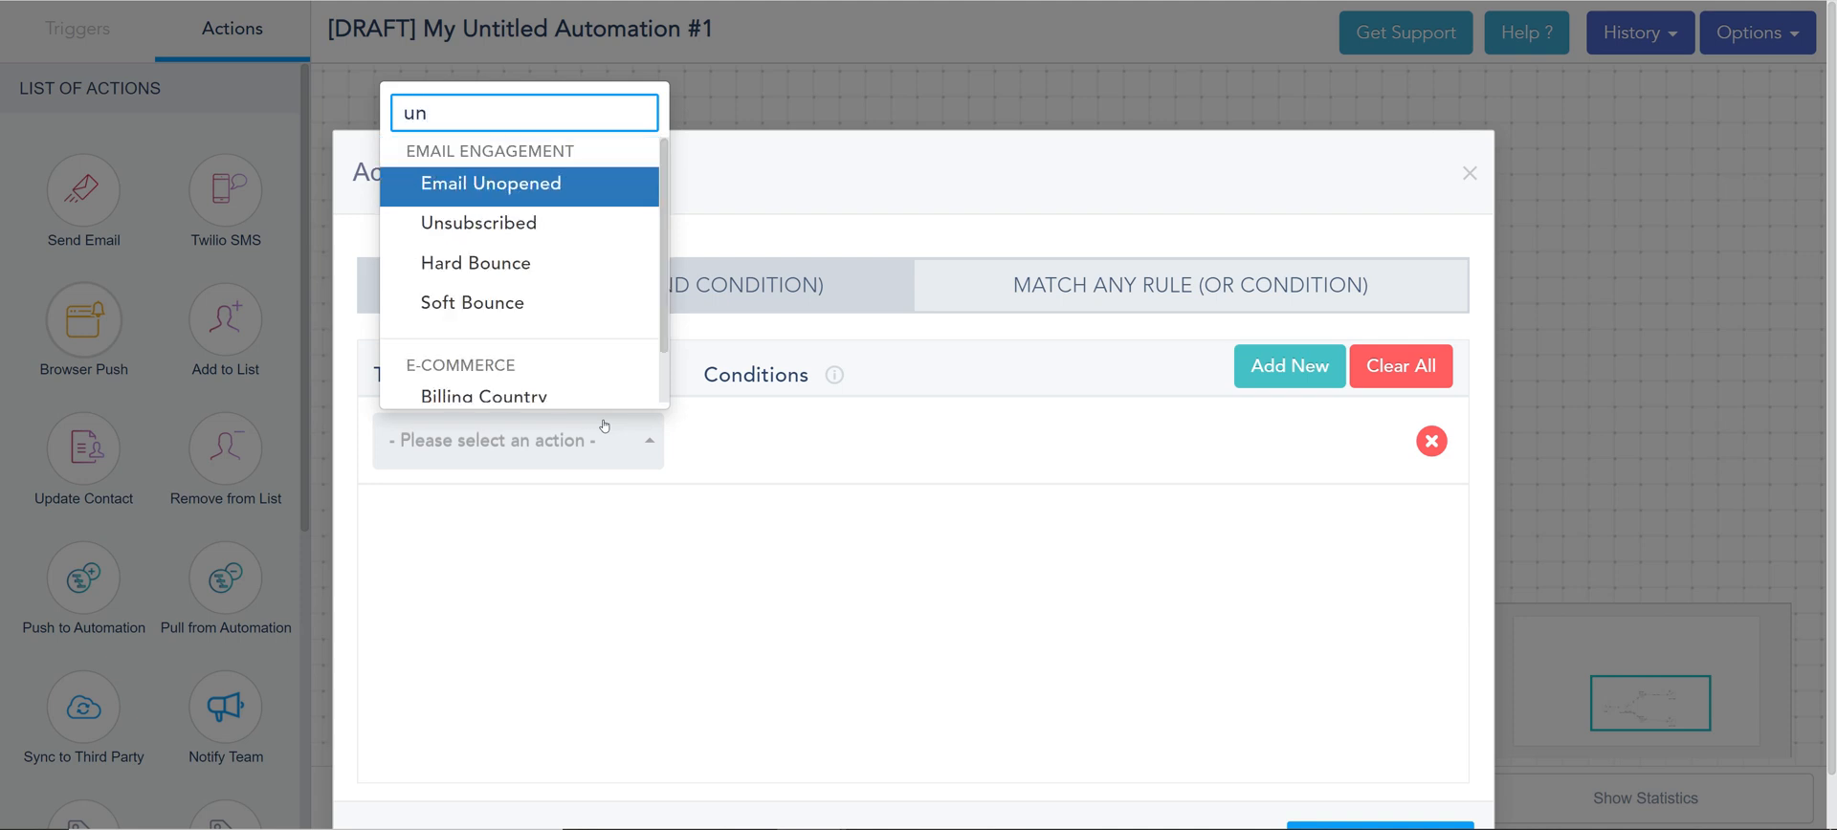
{"action": "left_click", "coordinate": [555, 188]}
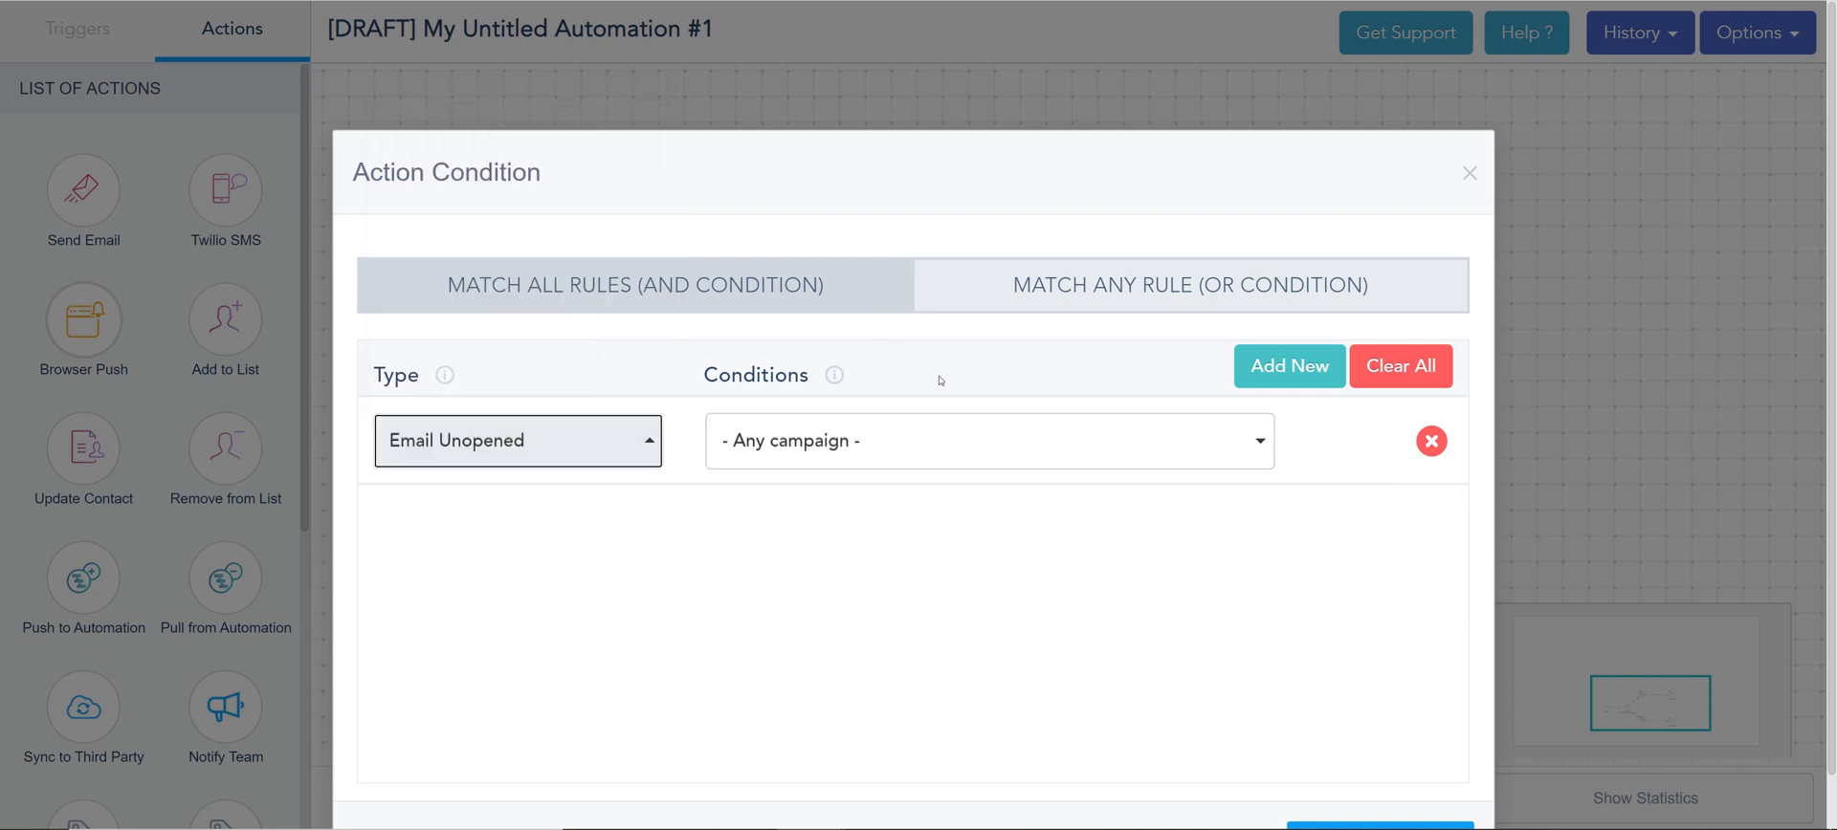
- Choose Sample Automation as the campaign for the Email Unopened condition and save the configuration
{"action": "left_click", "coordinate": [893, 441]}
{"action": "scroll", "coordinate": [886, 365], "scroll_direction": "down", "scroll_amount": 2}
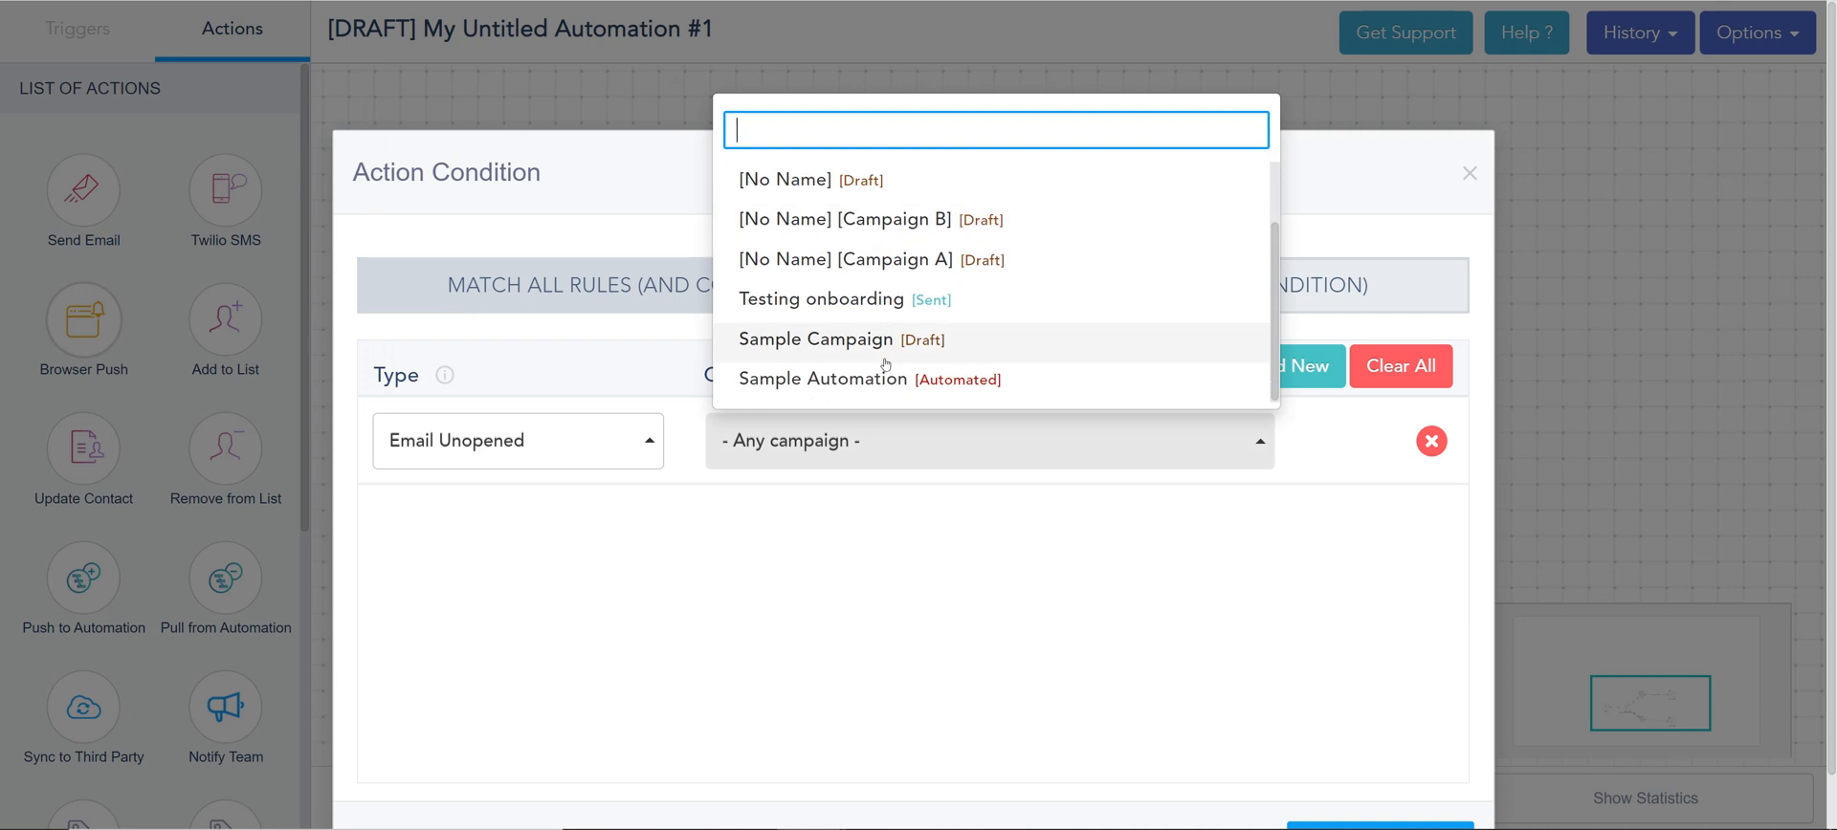
{"action": "left_click", "coordinate": [904, 380]}
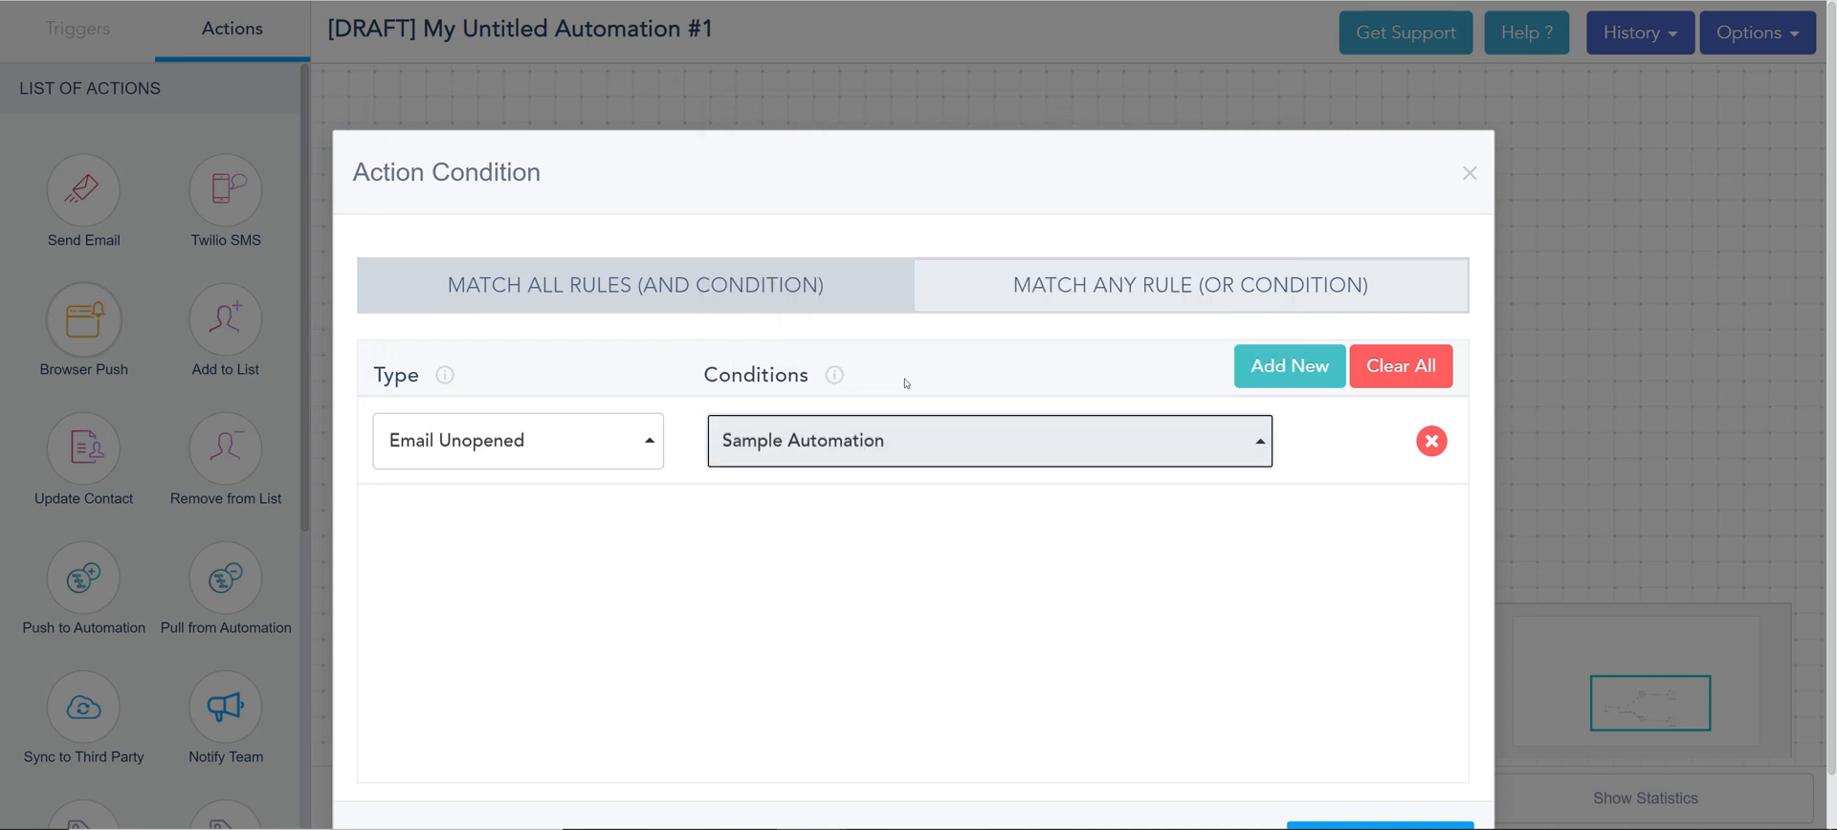
{"action": "left_click", "coordinate": [1327, 824]}
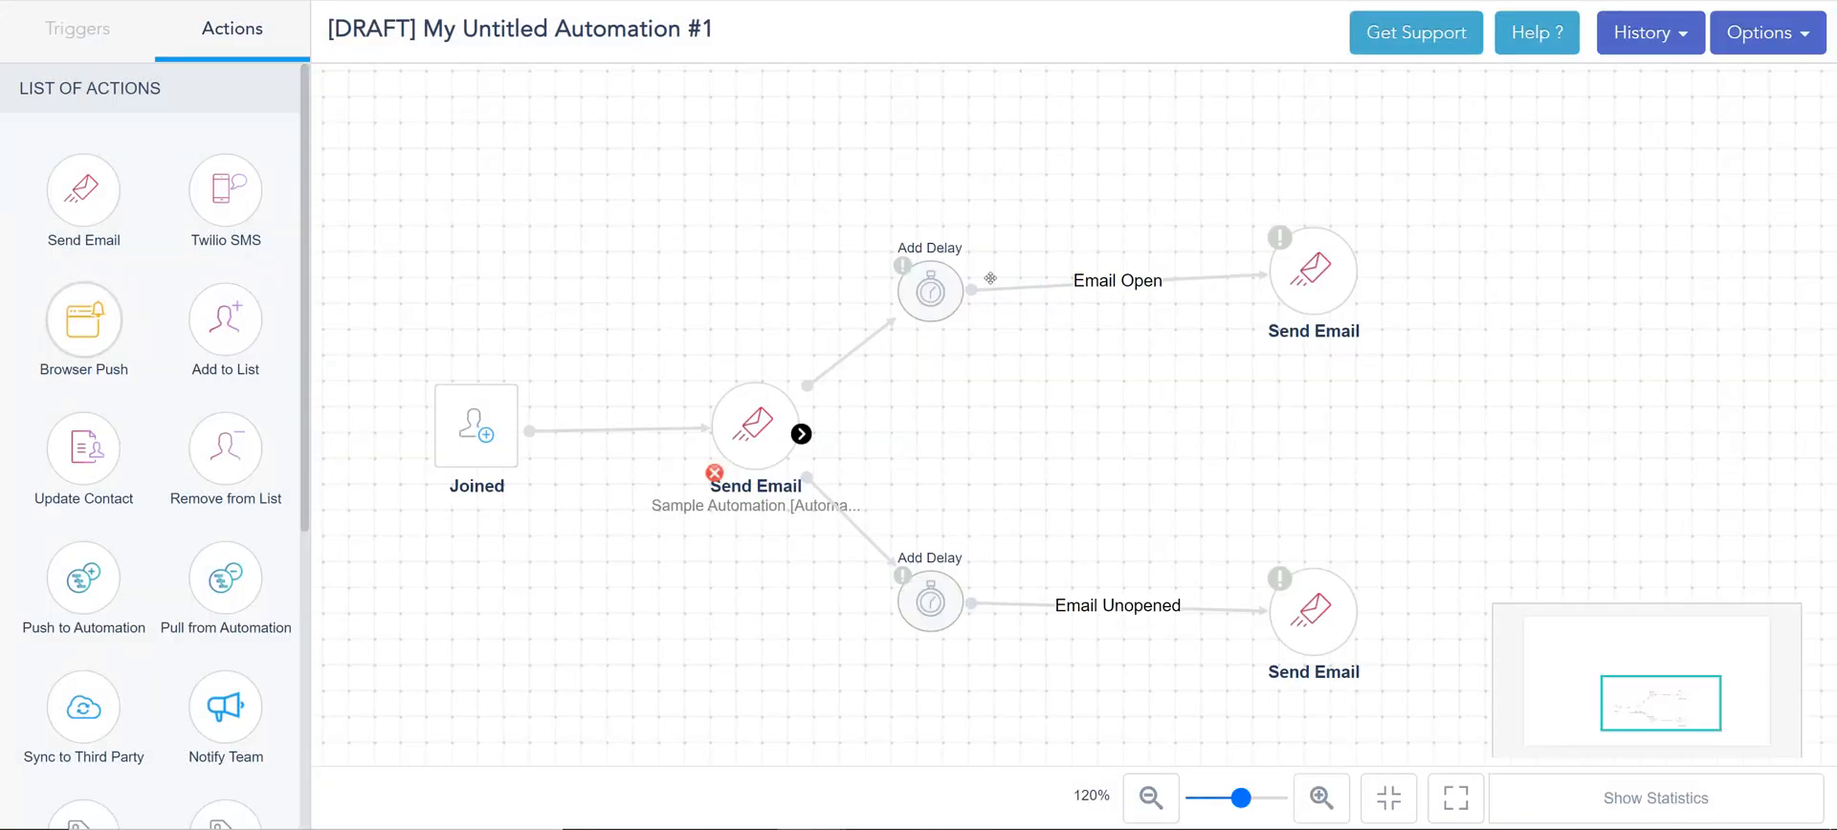
- Set the delay before the Email Open condition to 3 days, leaving its specific time cleared
{"action": "left_click_drag", "start_coordinate": [1130, 453], "coordinate": [1214, 457]}
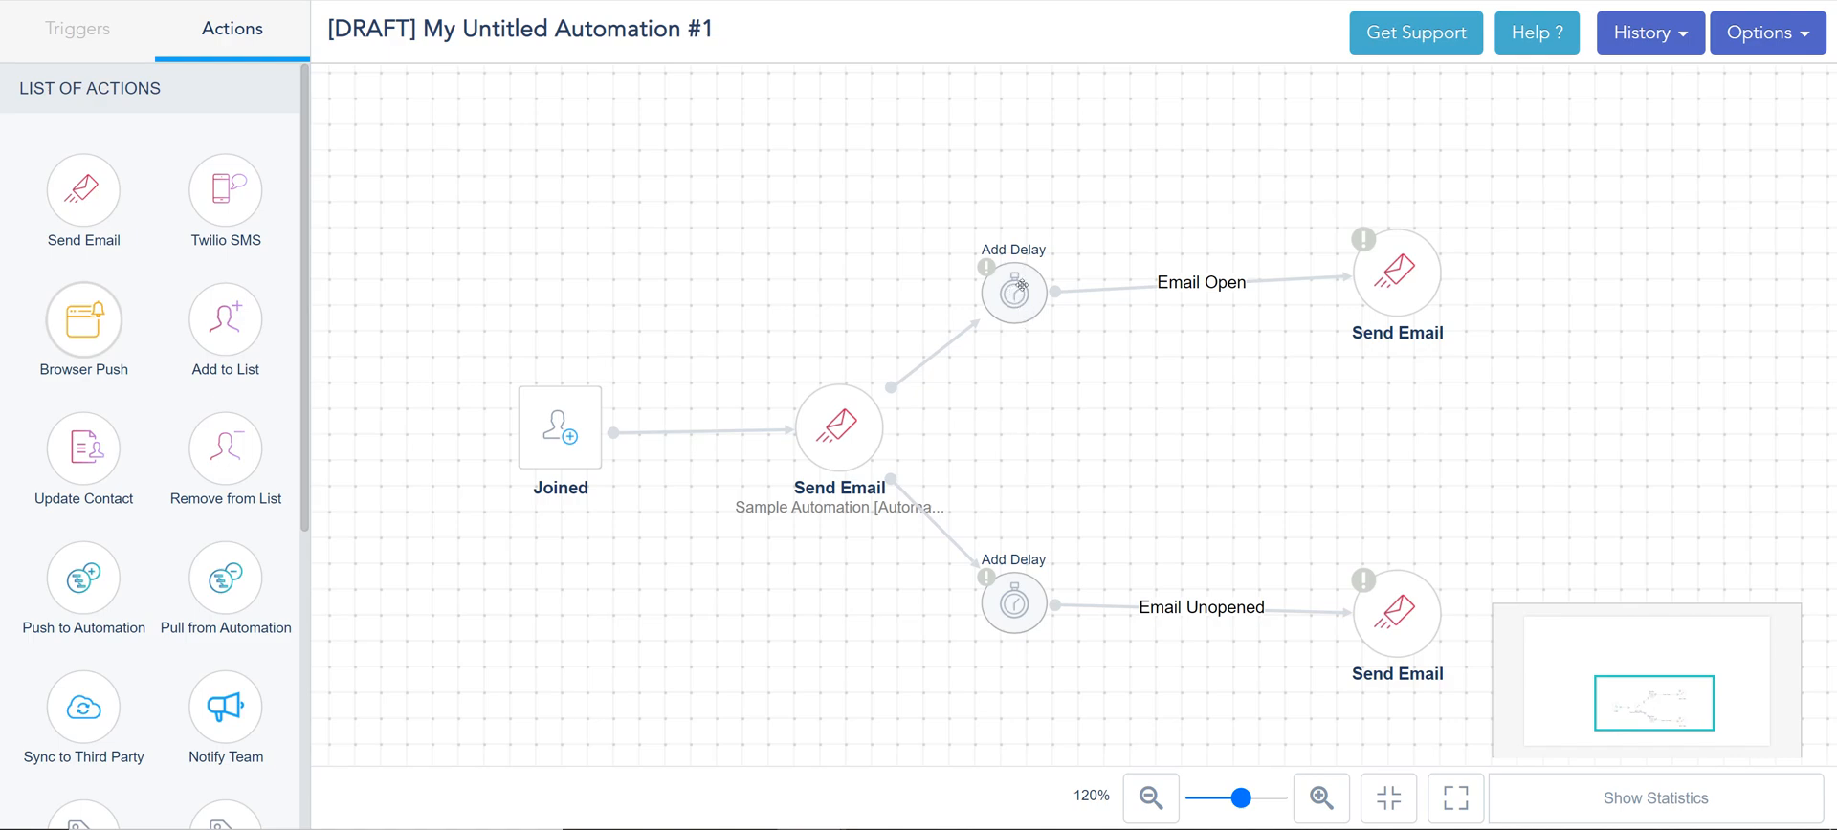
{"action": "left_click", "coordinate": [1021, 289]}
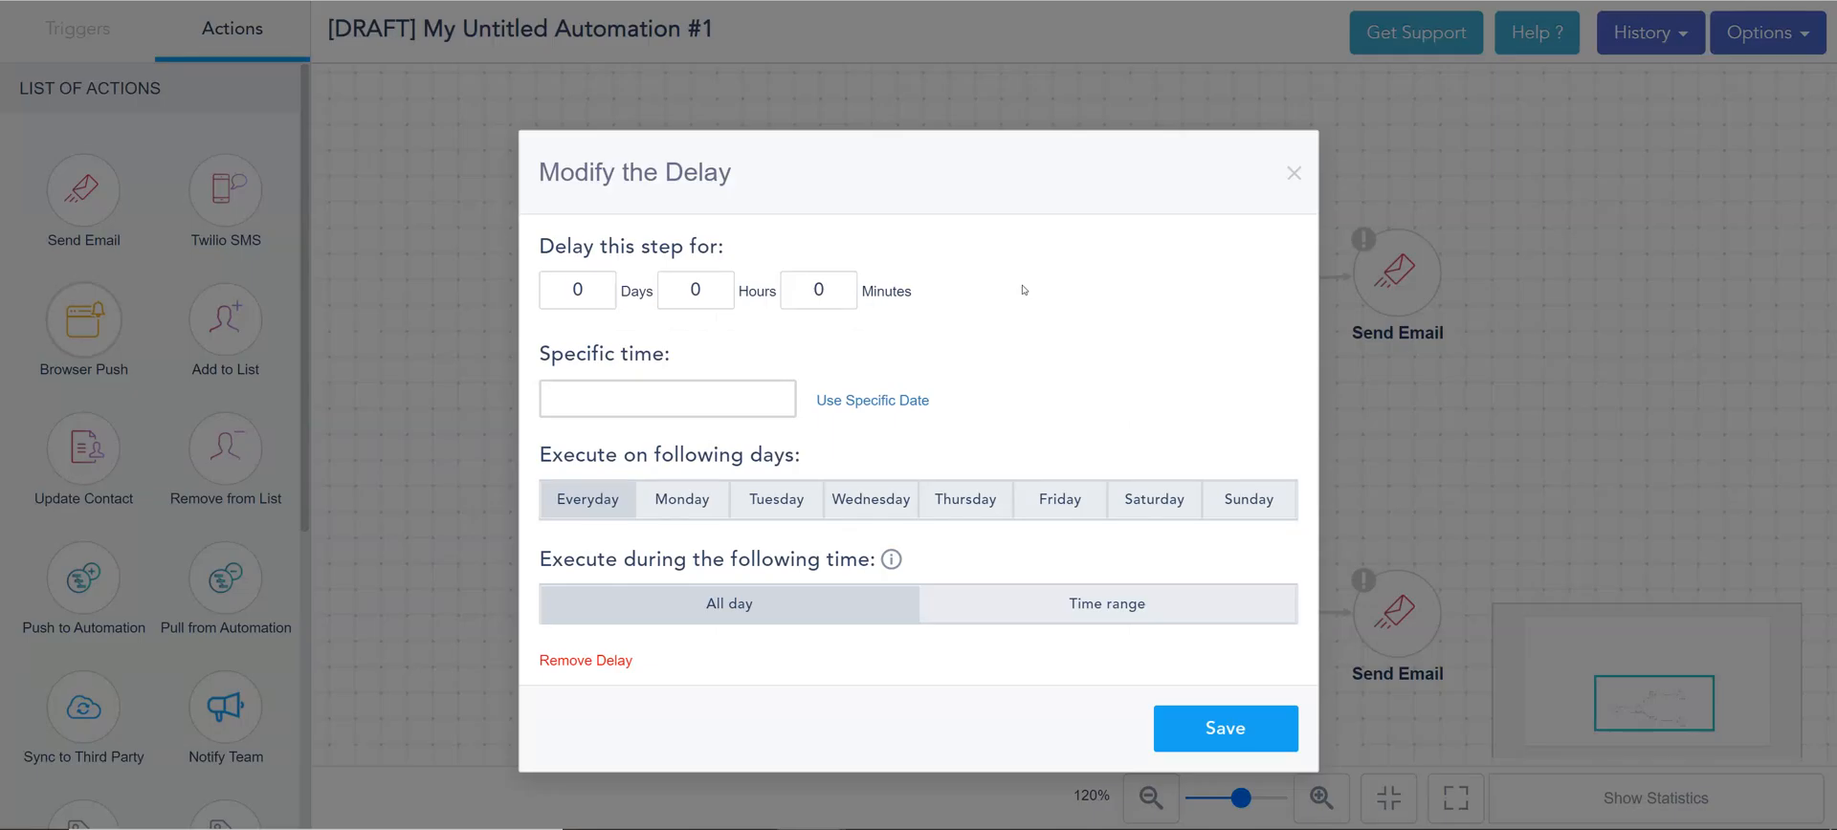
{"action": "left_click", "coordinate": [635, 385]}
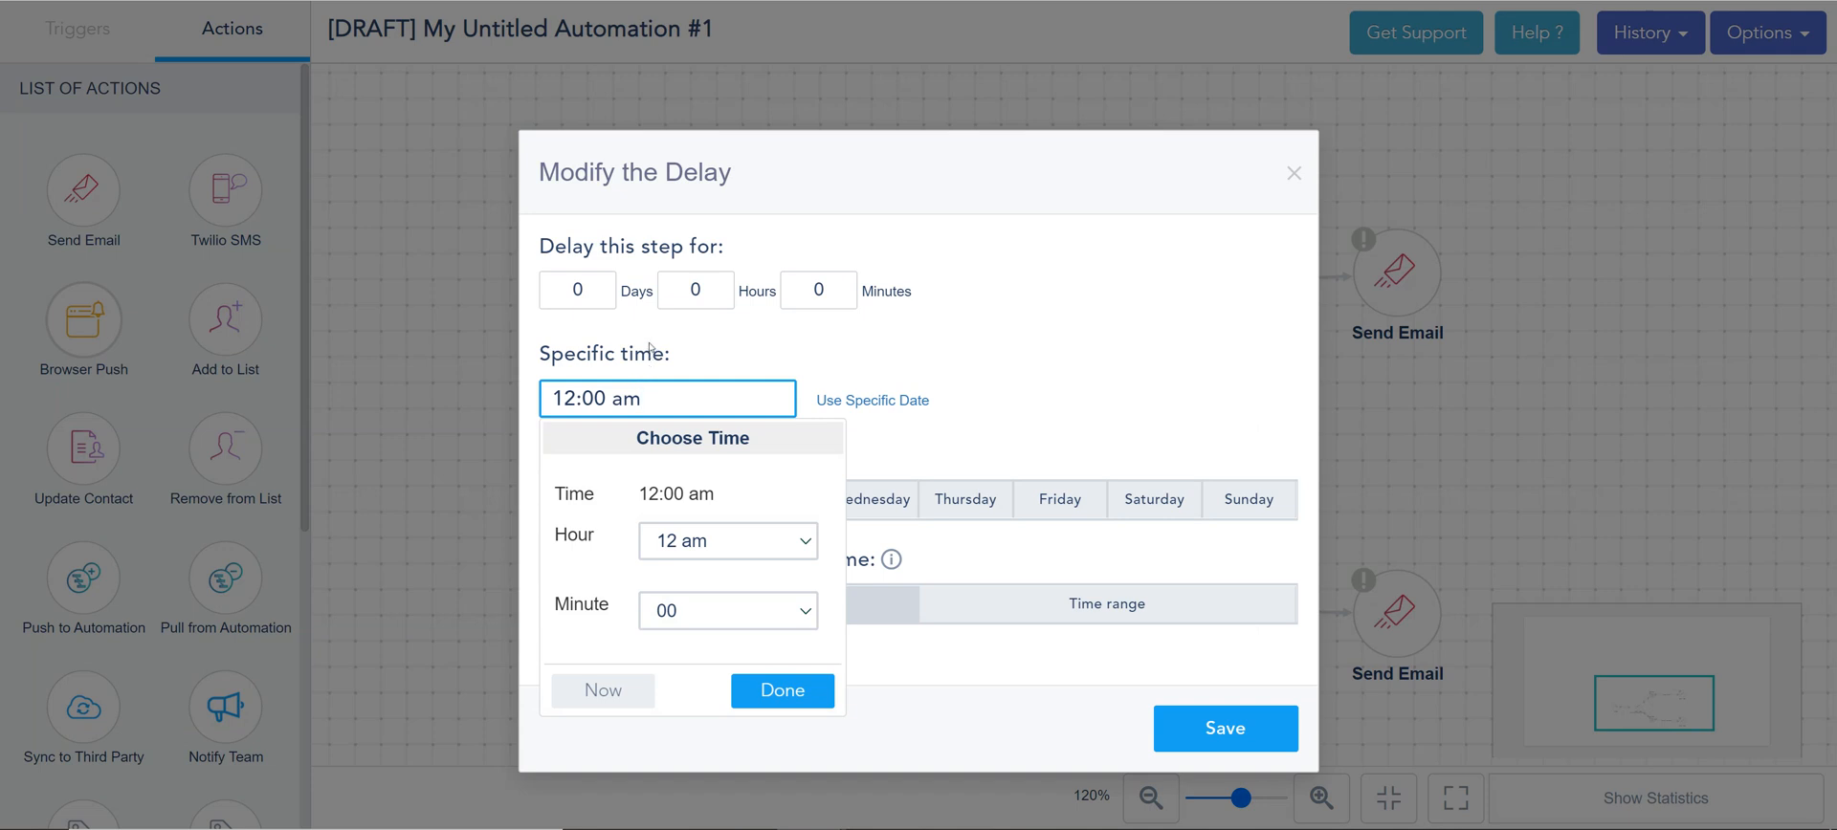
{"action": "double_click", "coordinate": [578, 290]}
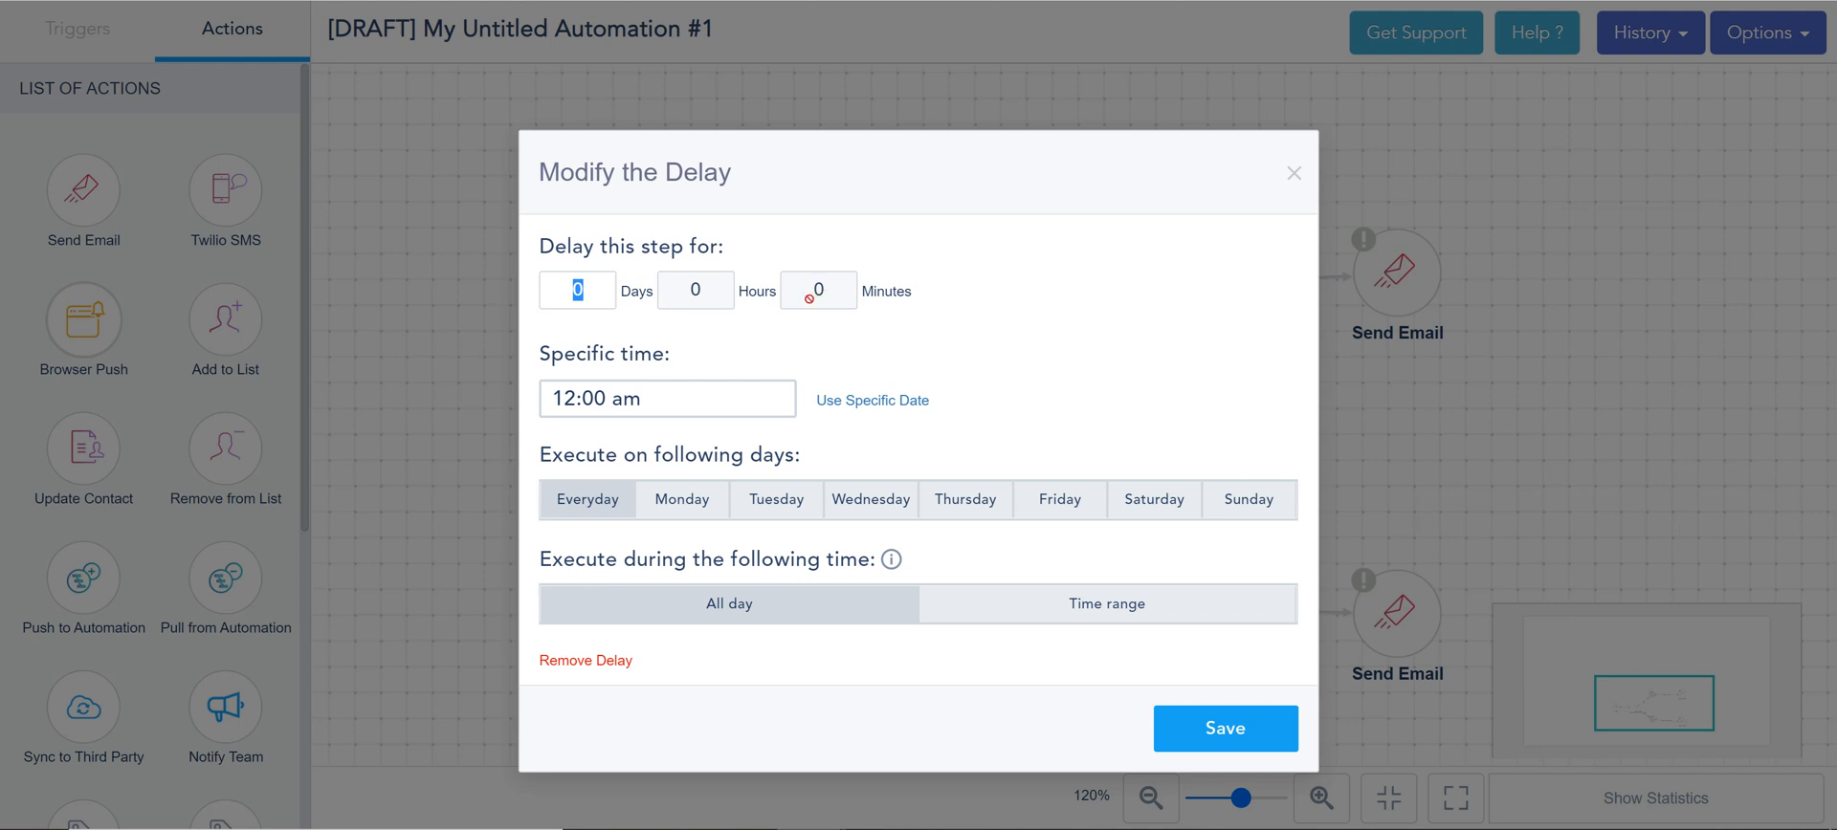
{"action": "left_click", "coordinate": [653, 402]}
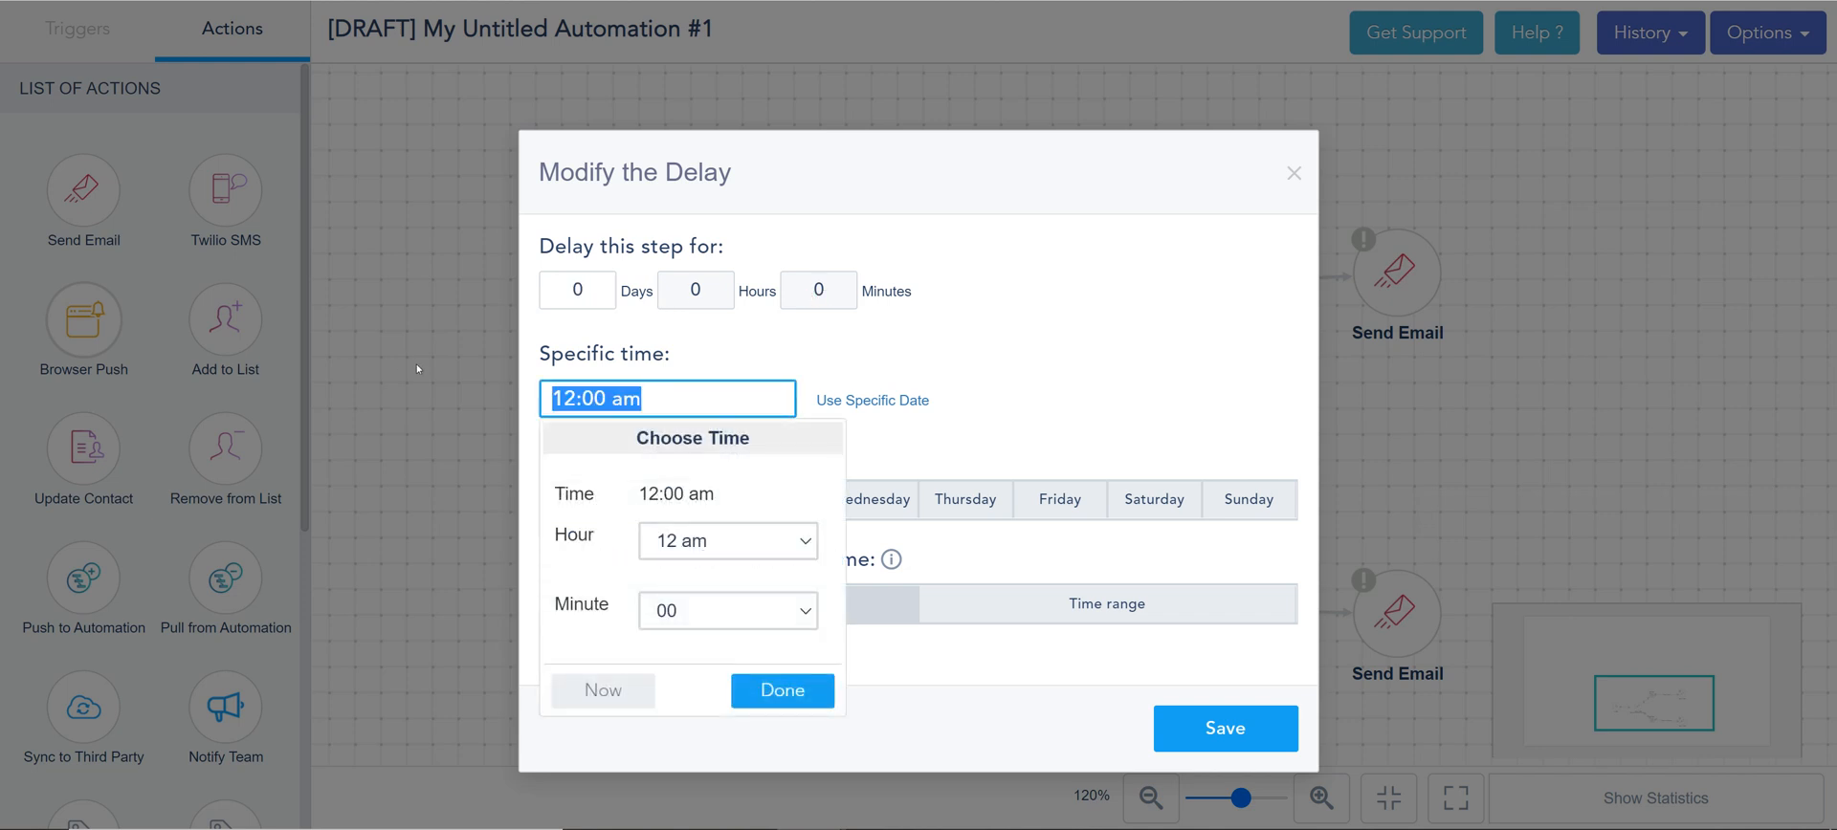
{"action": "key", "text": "BackSpace"}
{"action": "left_click", "coordinate": [834, 304]}
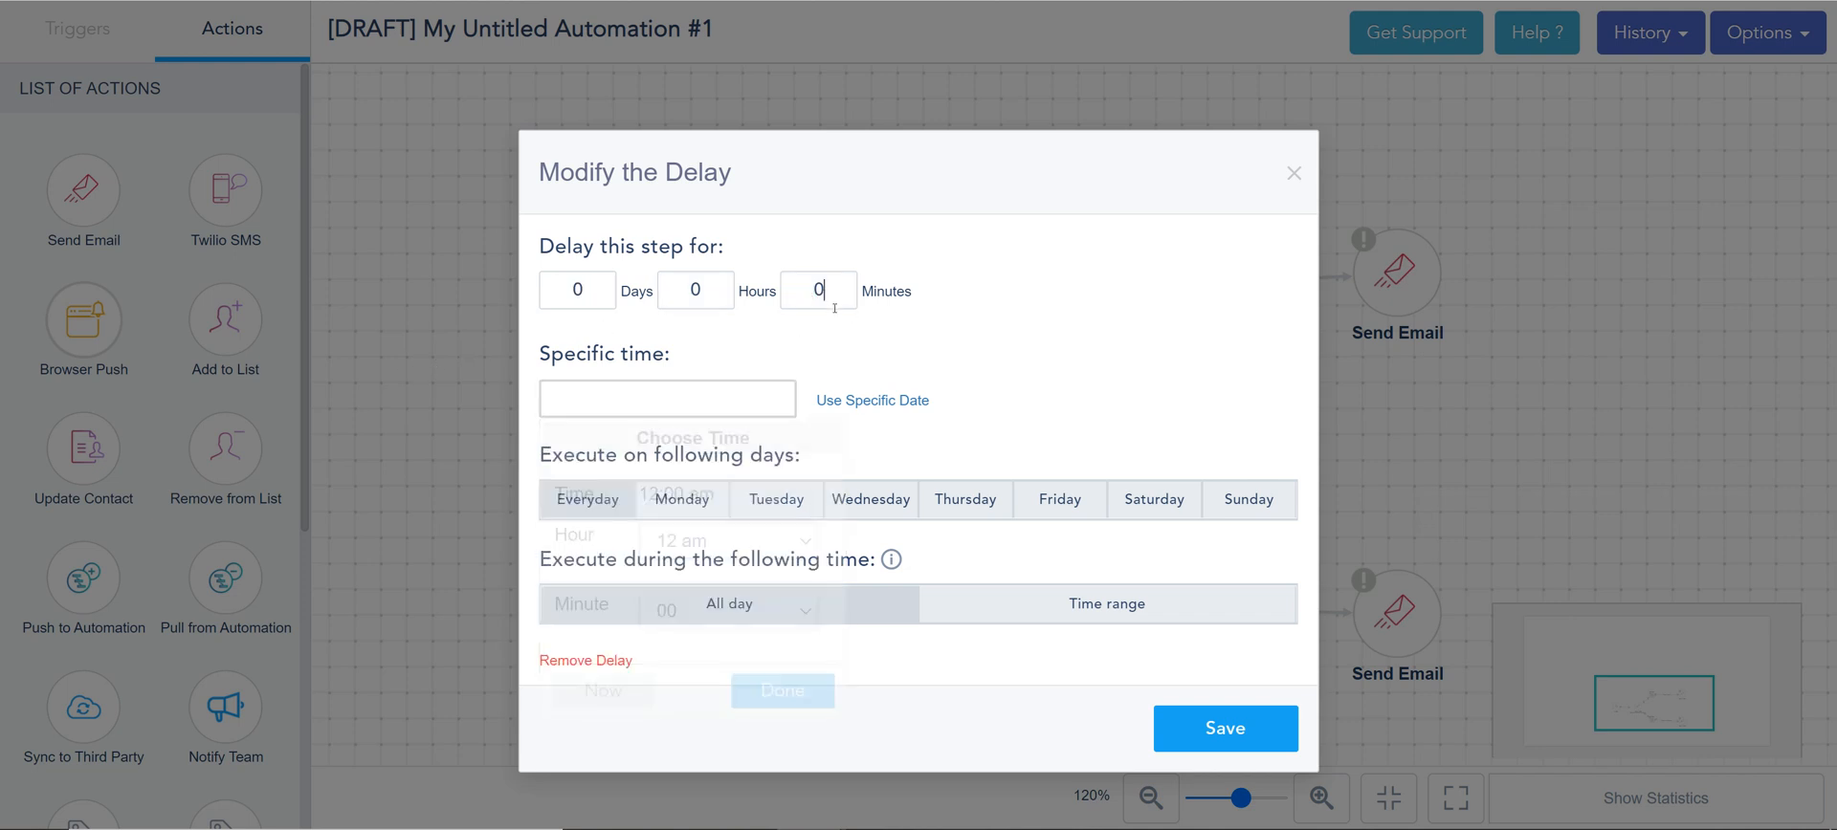
{"action": "left_click_drag", "start_coordinate": [838, 299], "coordinate": [796, 287]}
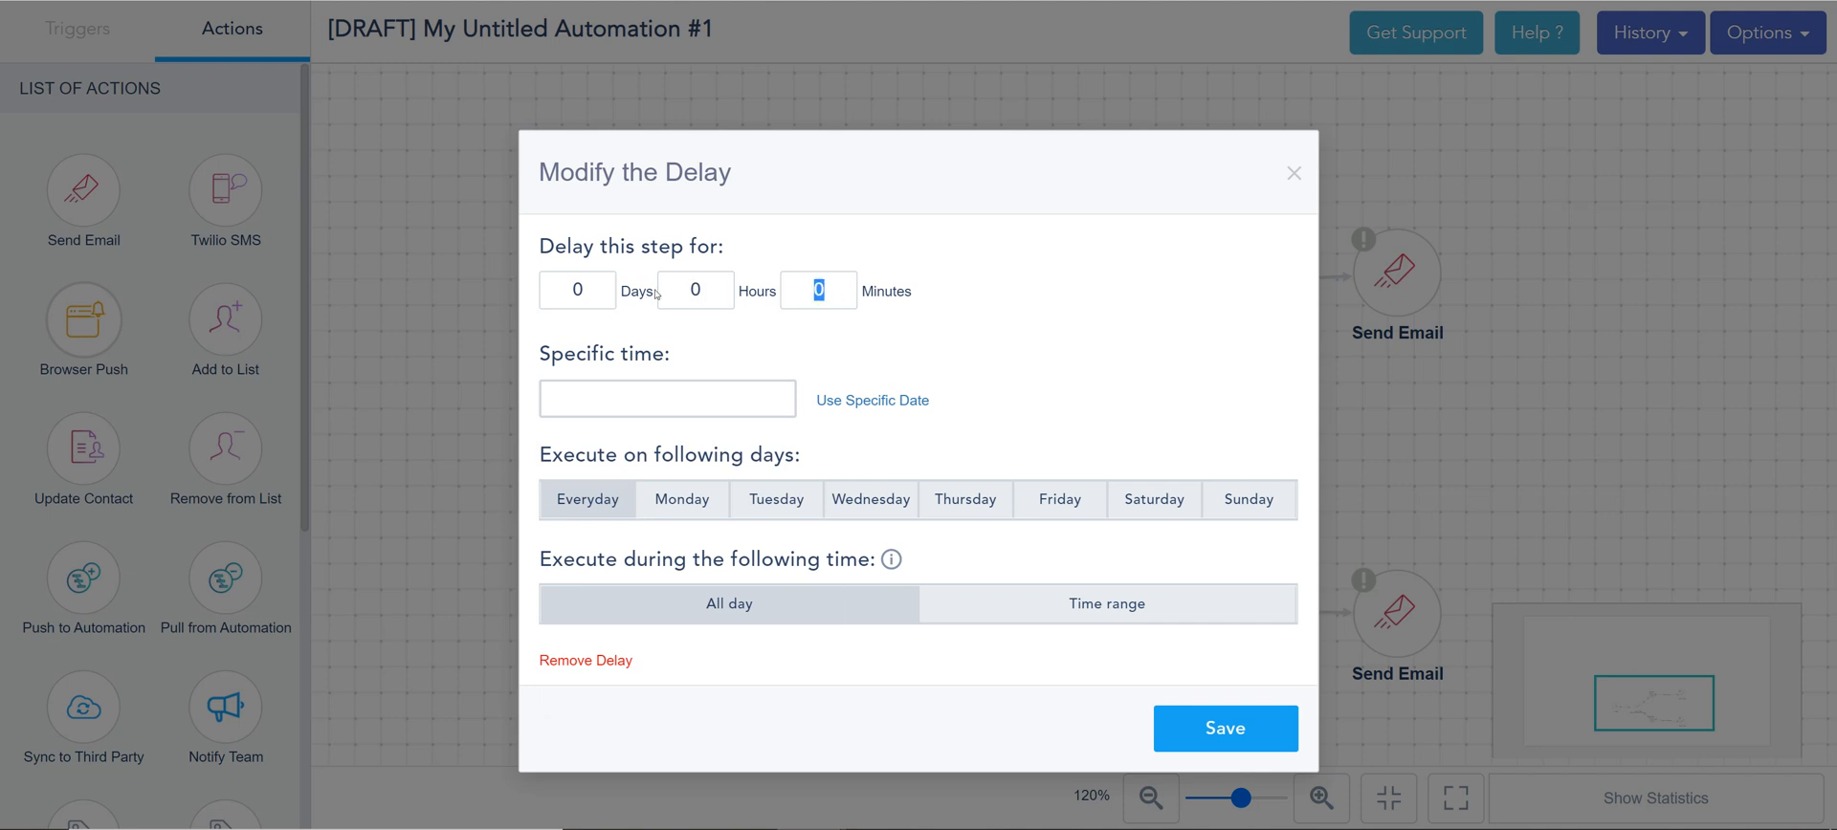
{"action": "left_click_drag", "start_coordinate": [598, 287], "coordinate": [555, 279]}
{"action": "type", "text": "3"}
- Set the delay's specific time to 08:09 am
{"action": "left_click", "coordinate": [648, 396]}
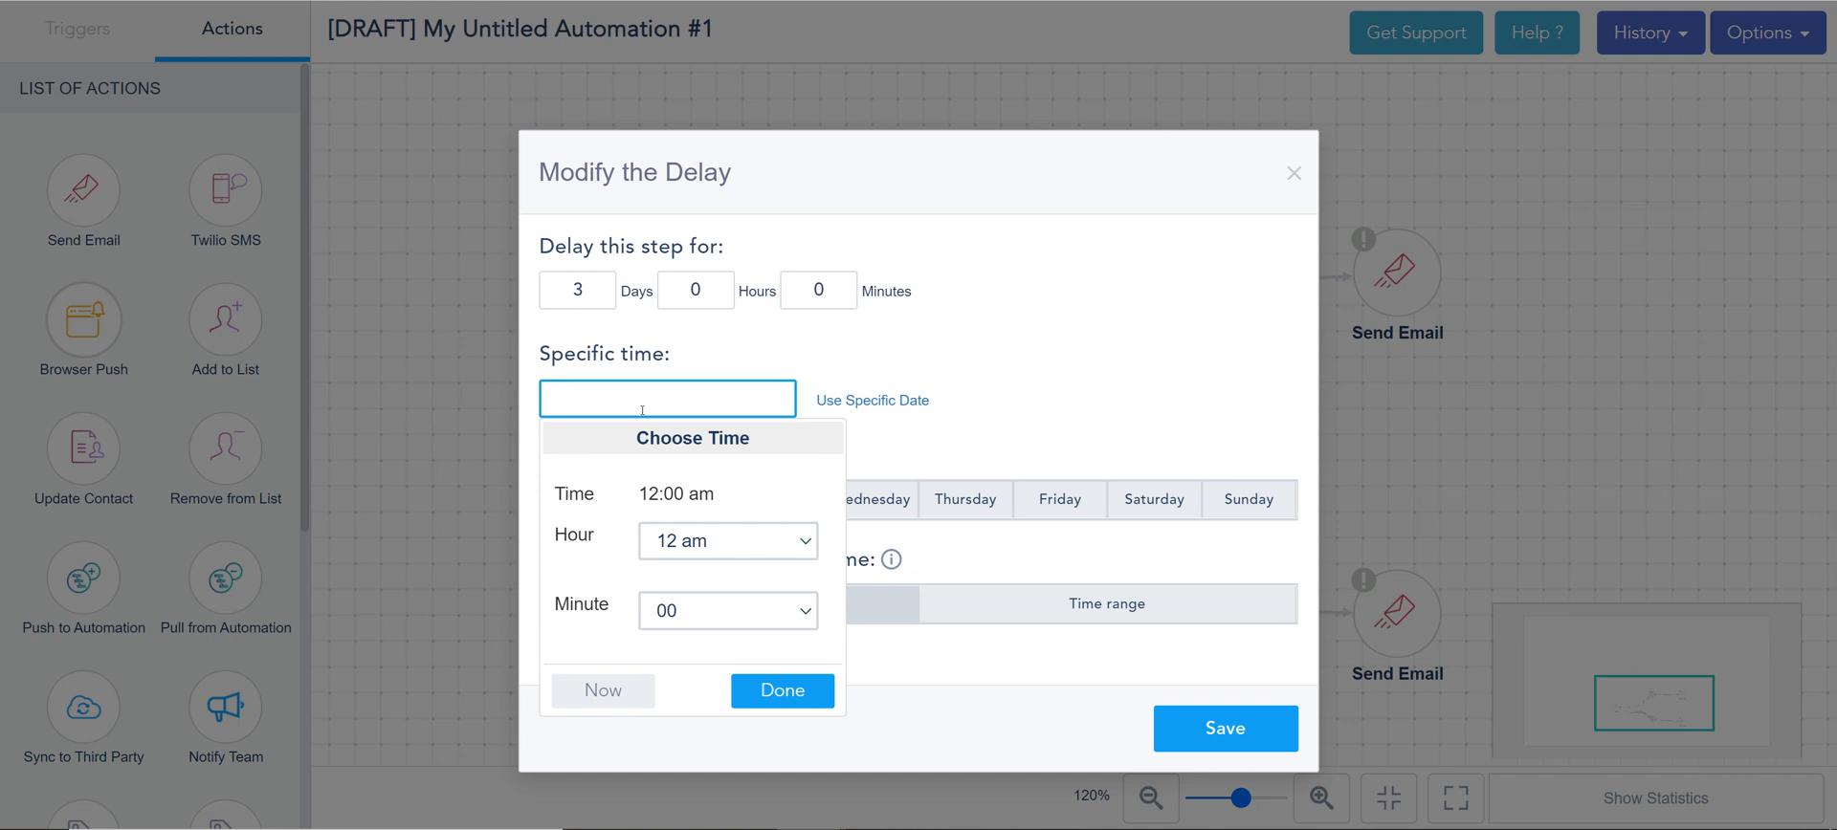
{"action": "left_click_drag", "start_coordinate": [757, 187], "coordinate": [772, 93]}
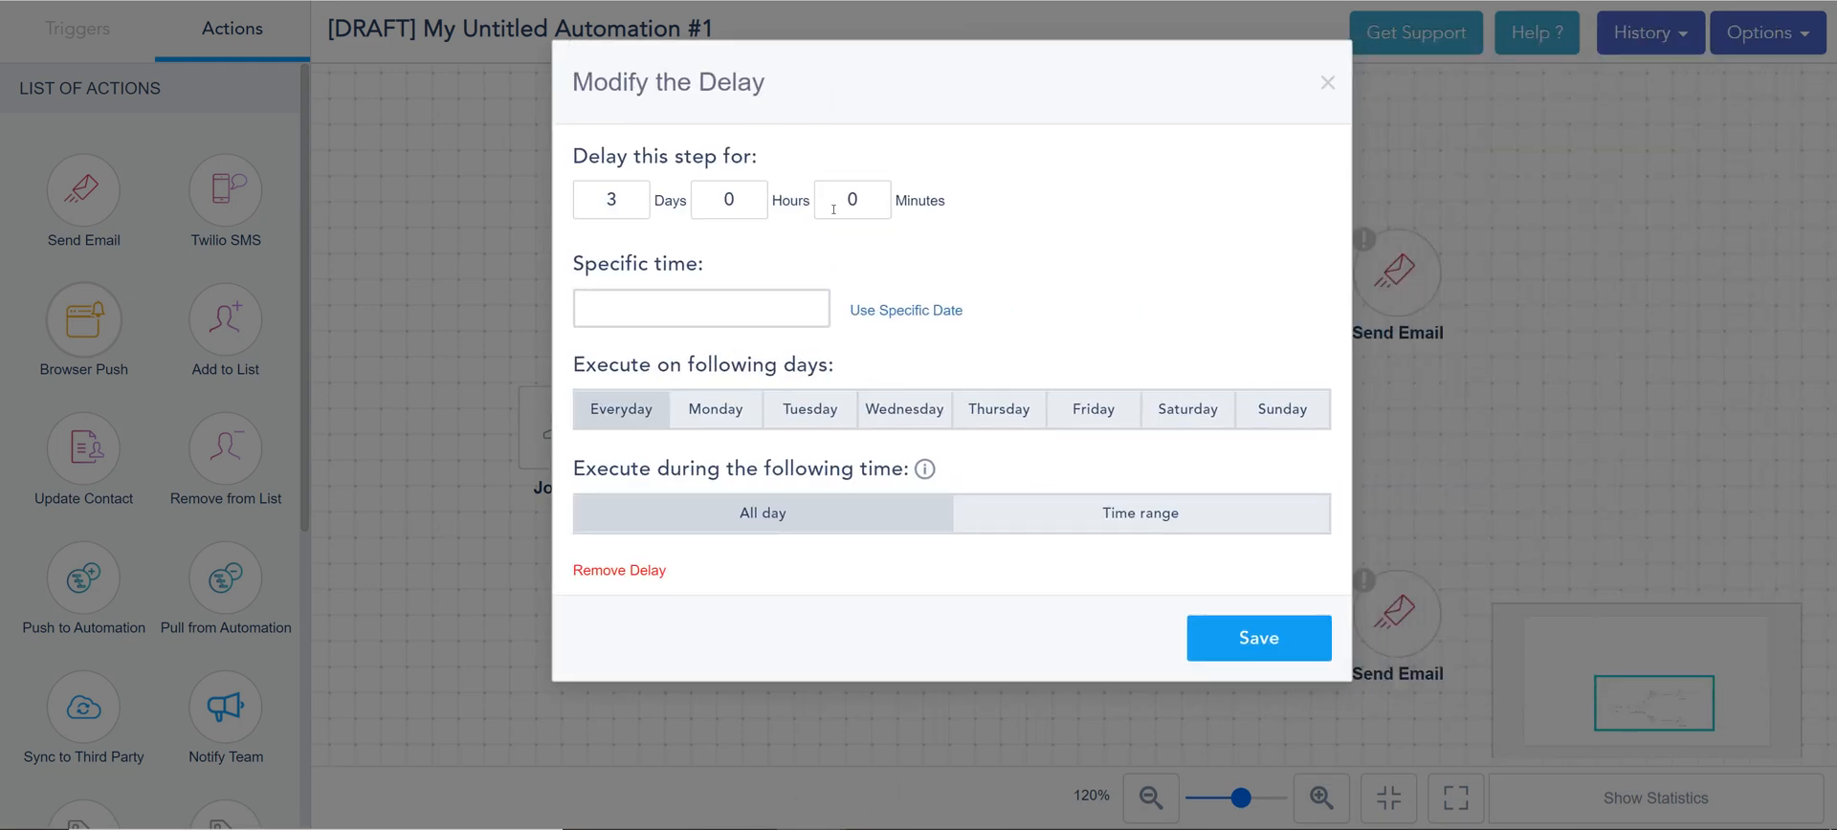
{"action": "left_click", "coordinate": [675, 313]}
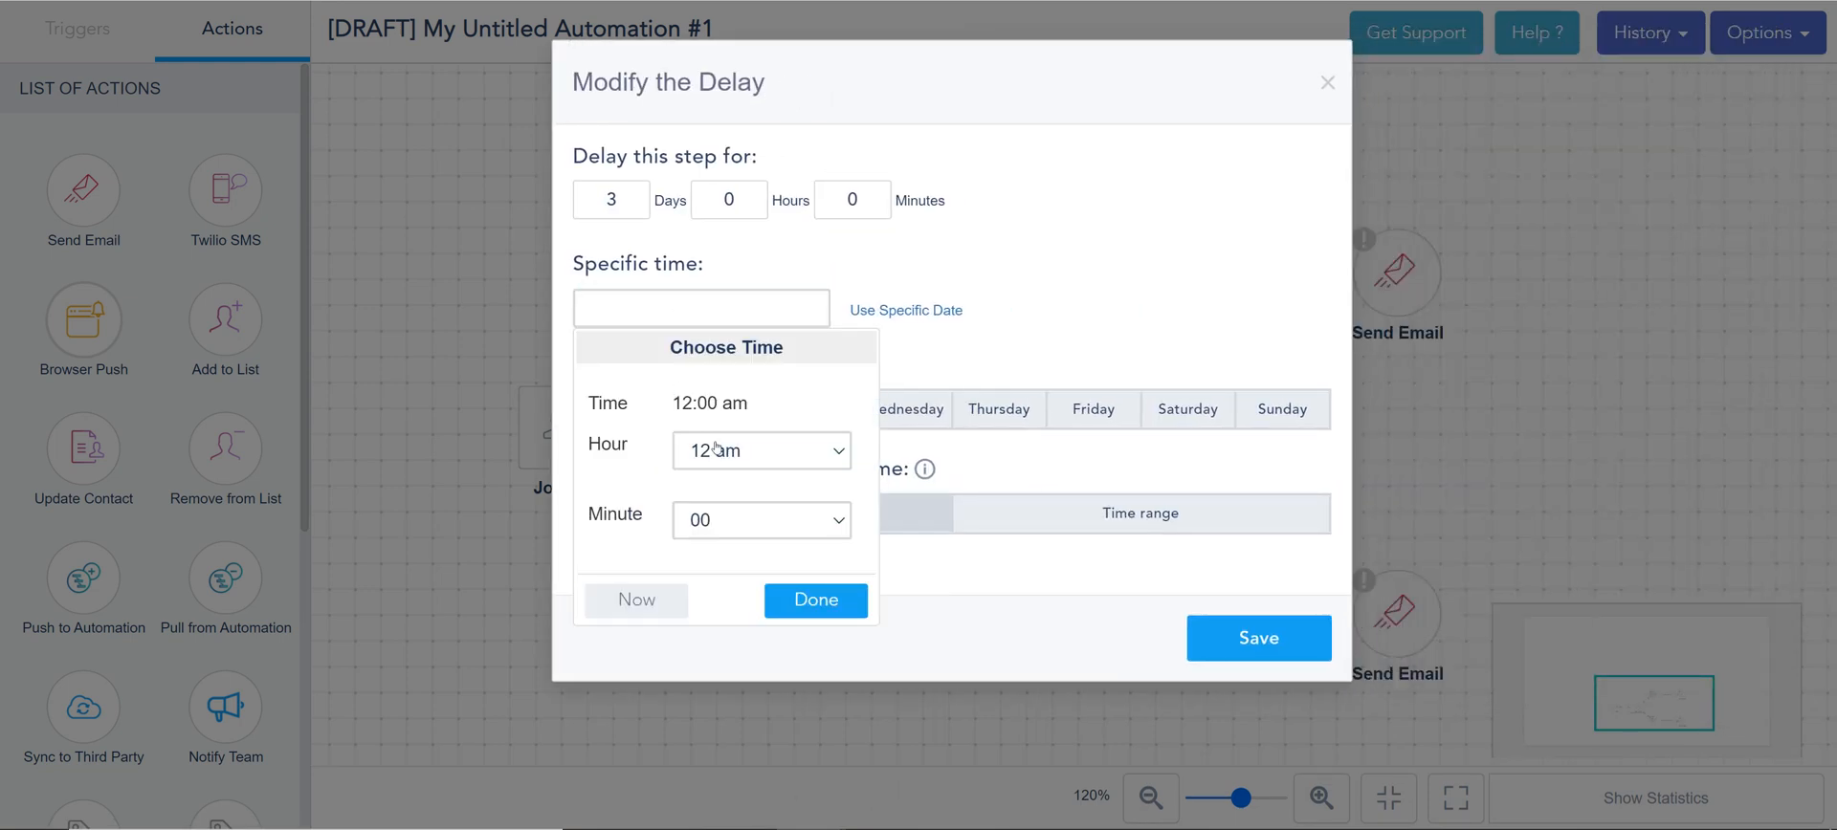
{"action": "left_click", "coordinate": [716, 445]}
{"action": "left_click", "coordinate": [718, 222]}
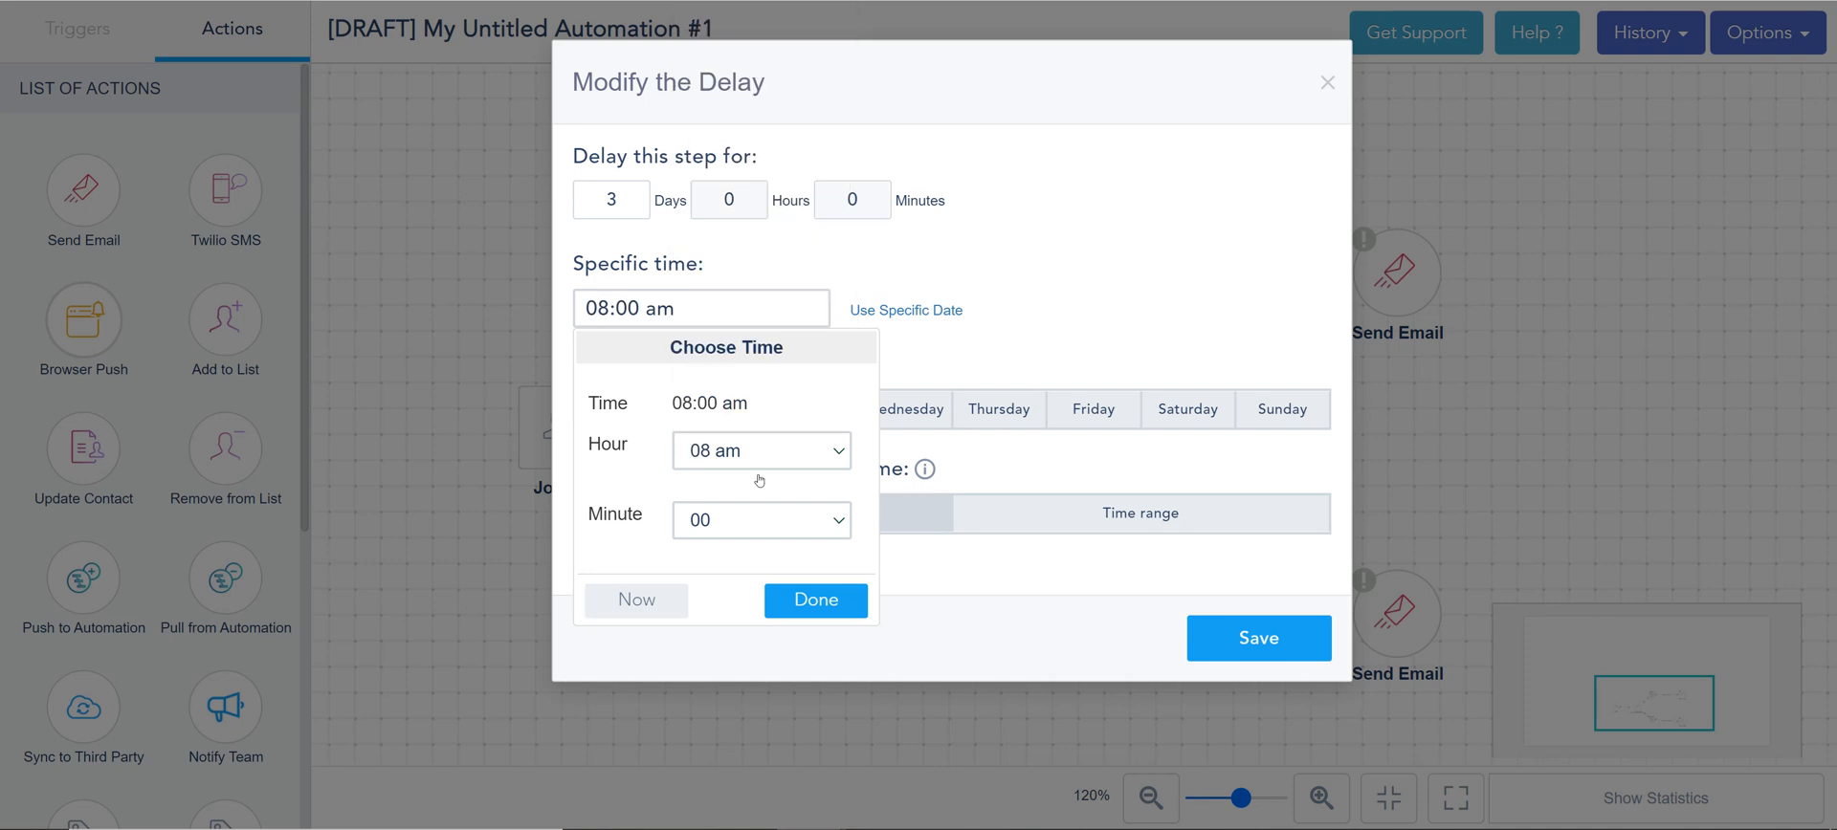
{"action": "left_click", "coordinate": [751, 513]}
{"action": "left_click", "coordinate": [745, 202]}
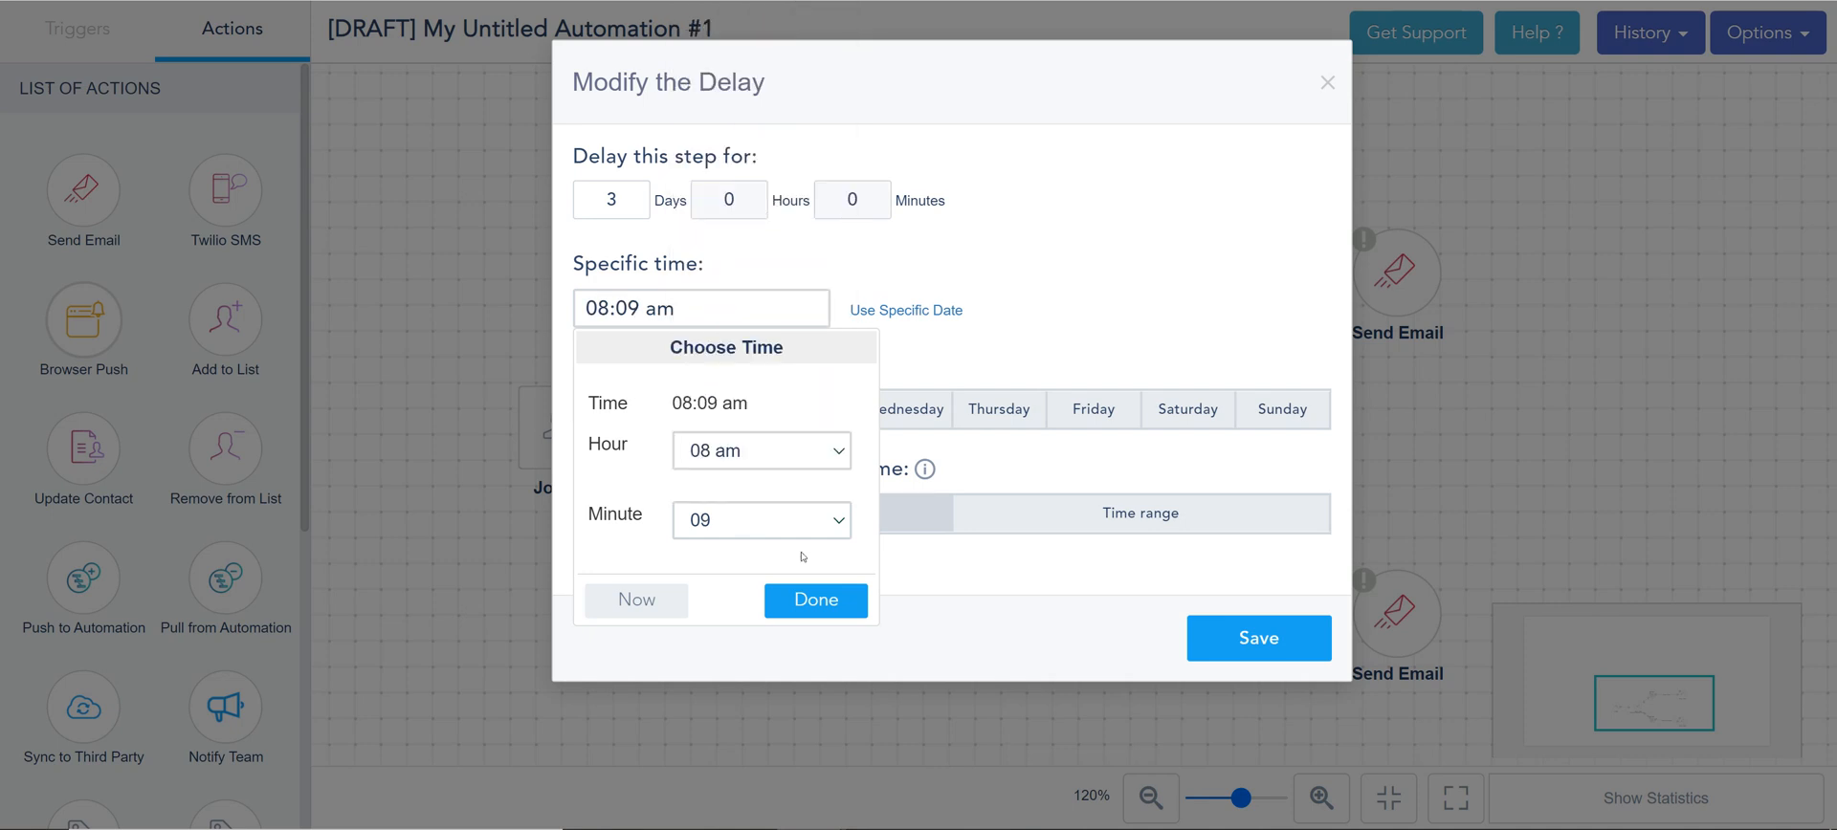
{"action": "left_click", "coordinate": [813, 601]}
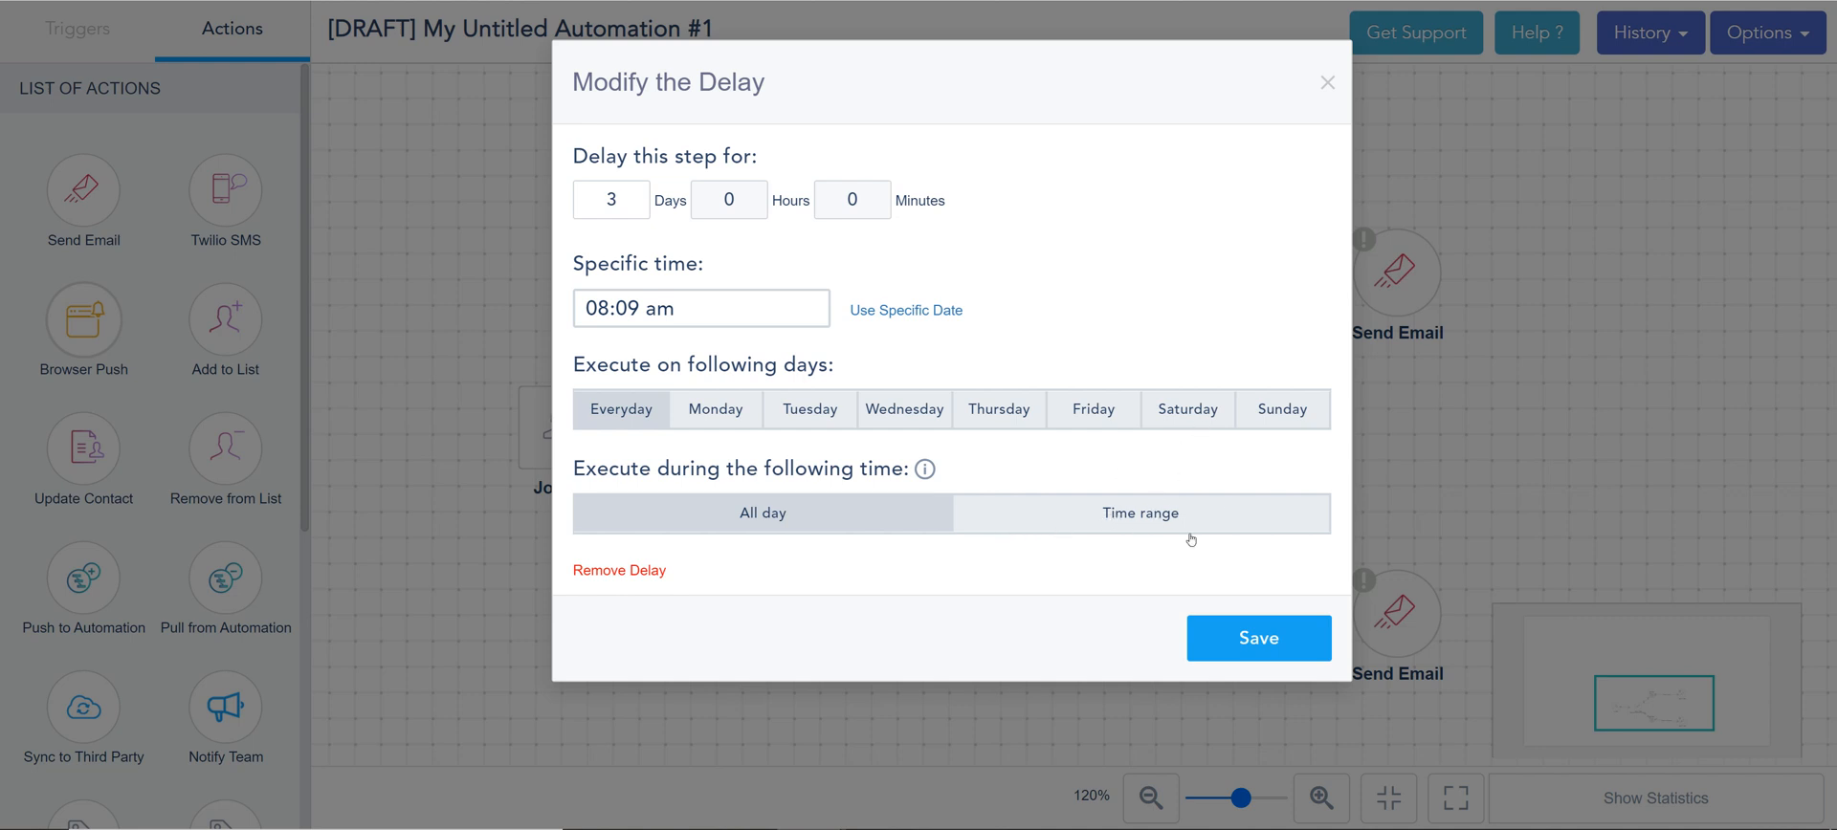
- Restrict the delay's execution to a time range with a start time of 07:00 am
{"action": "left_click", "coordinate": [1043, 513]}
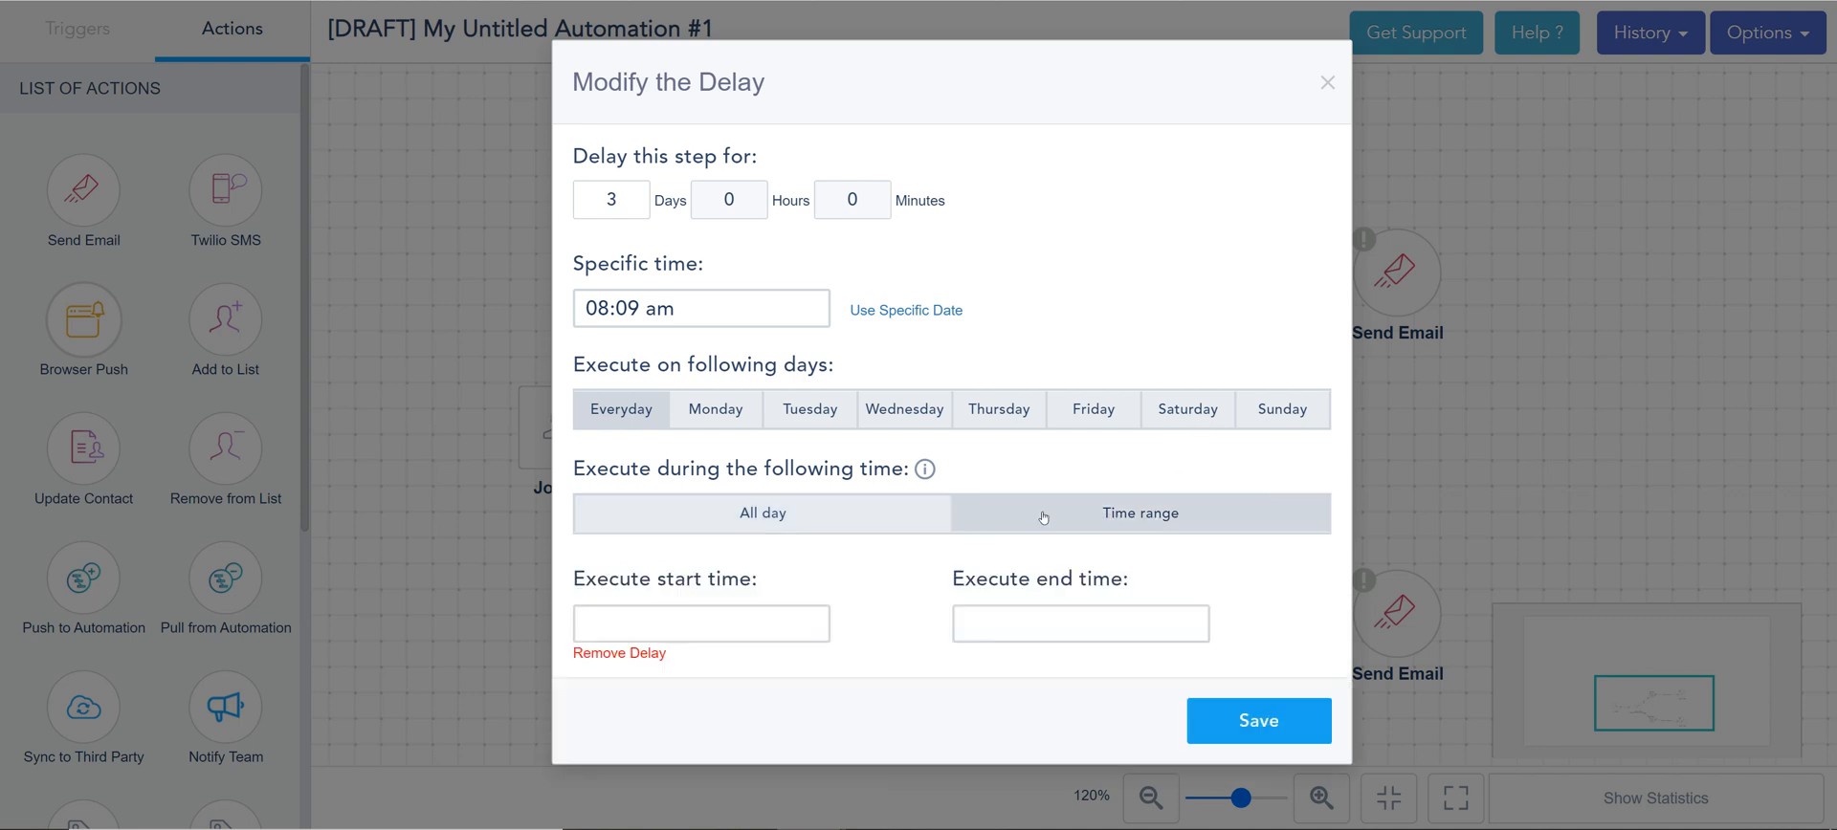
{"action": "left_click", "coordinate": [730, 622]}
{"action": "left_click", "coordinate": [751, 427]}
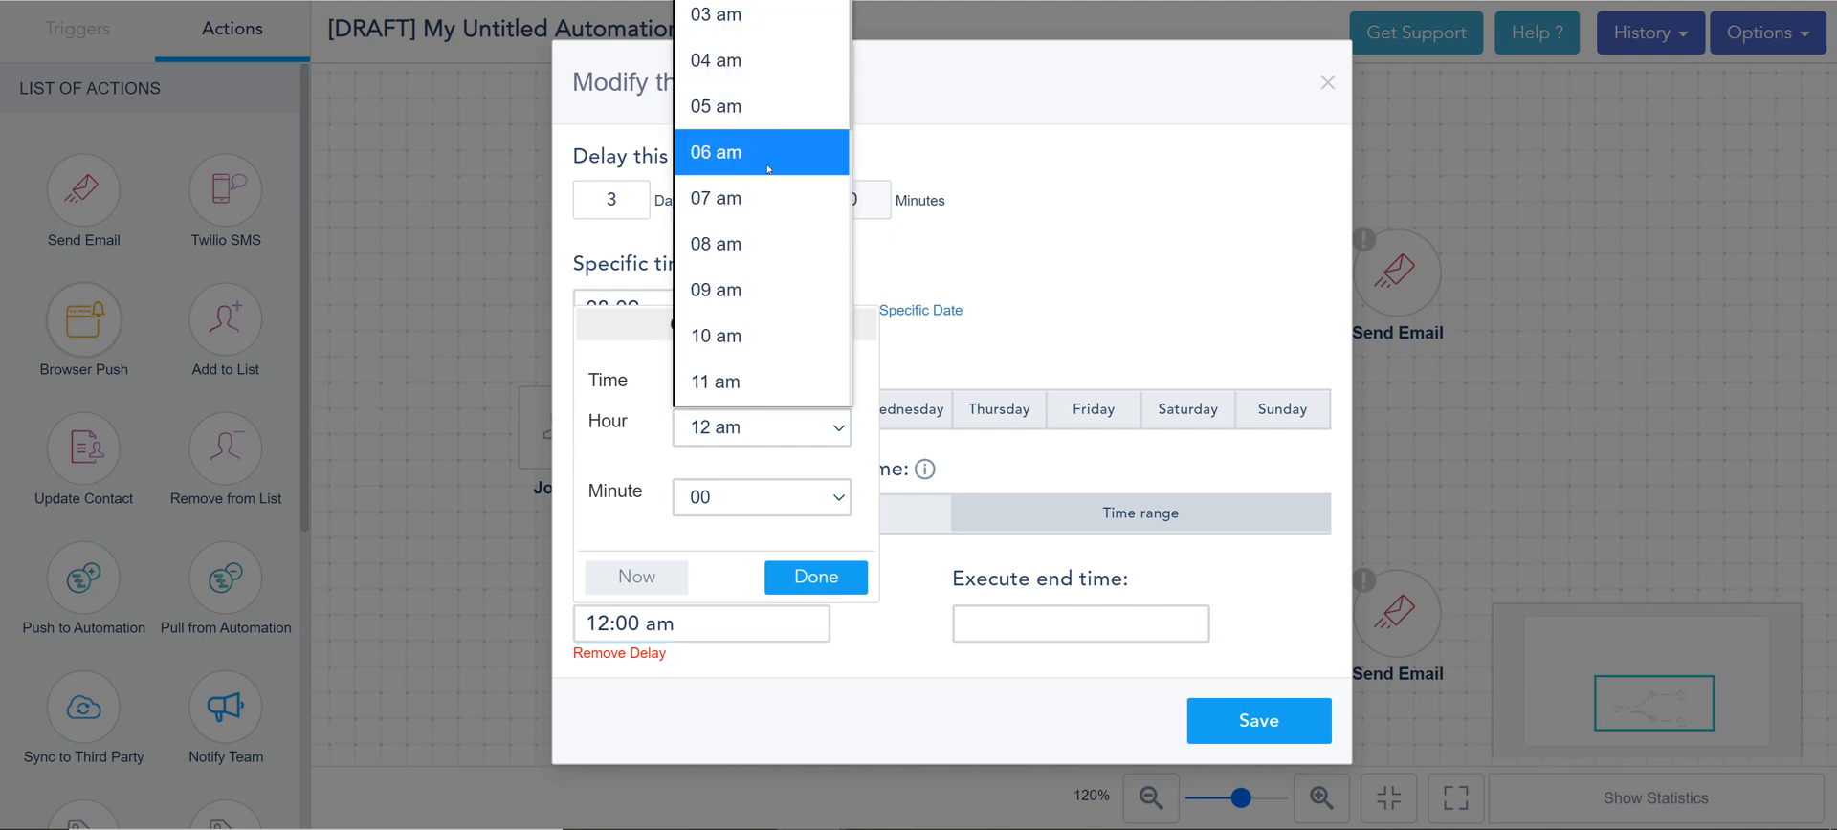
{"action": "left_click", "coordinate": [777, 195]}
{"action": "left_click", "coordinate": [785, 574]}
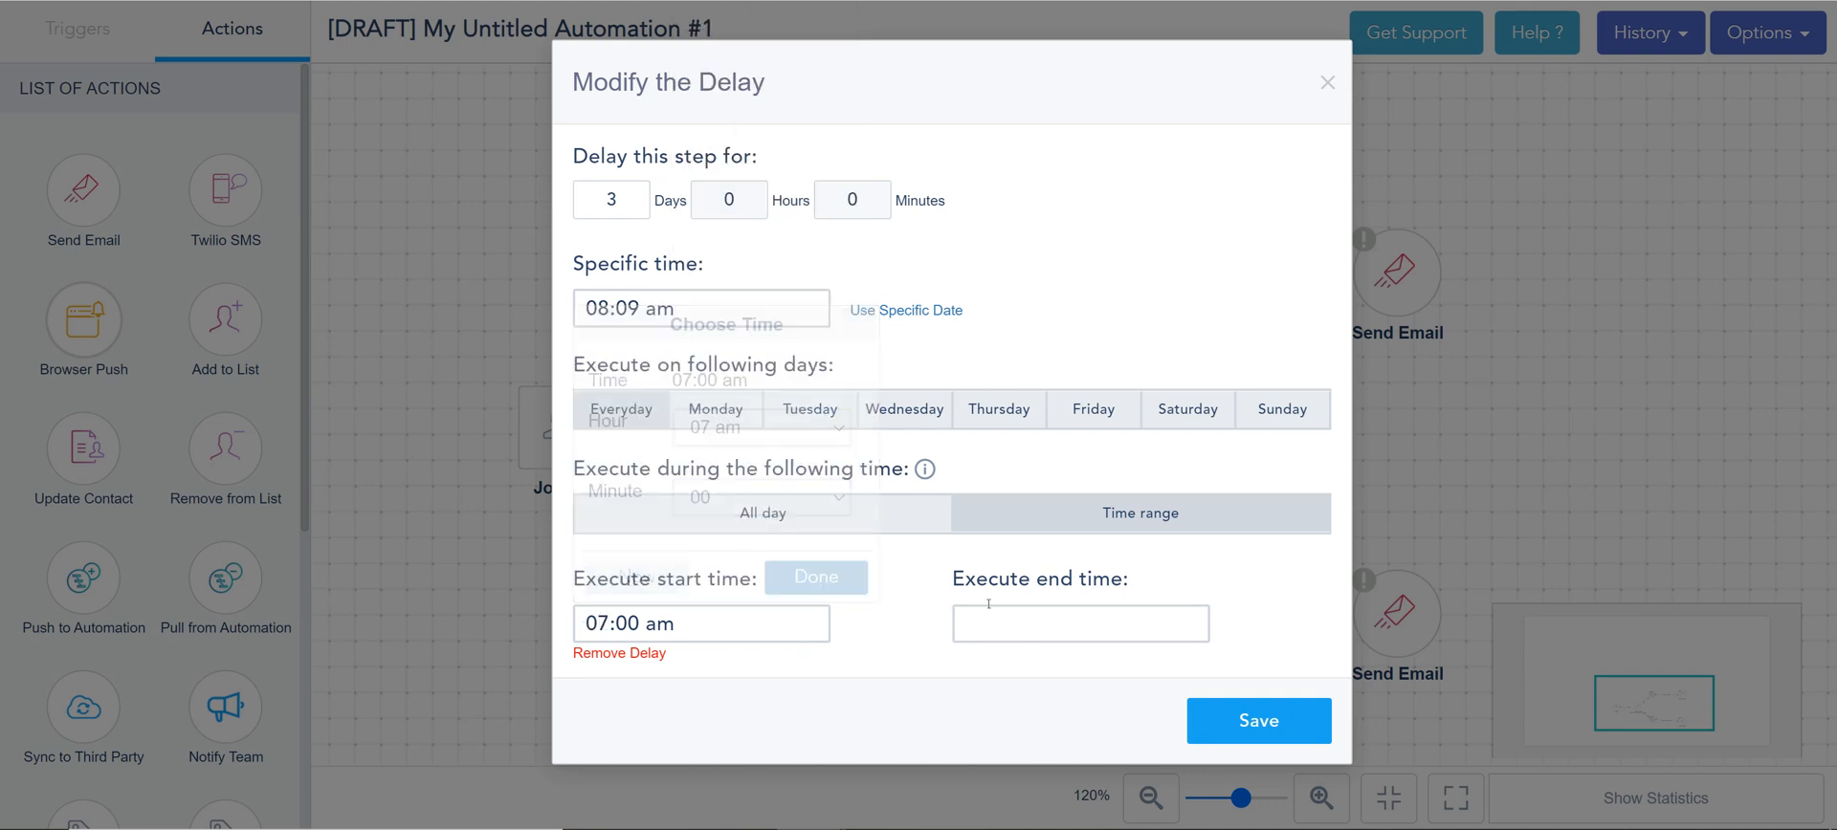
- Set the delay's execution end time to 08:00 pm and save the delay
{"action": "left_click", "coordinate": [1081, 623]}
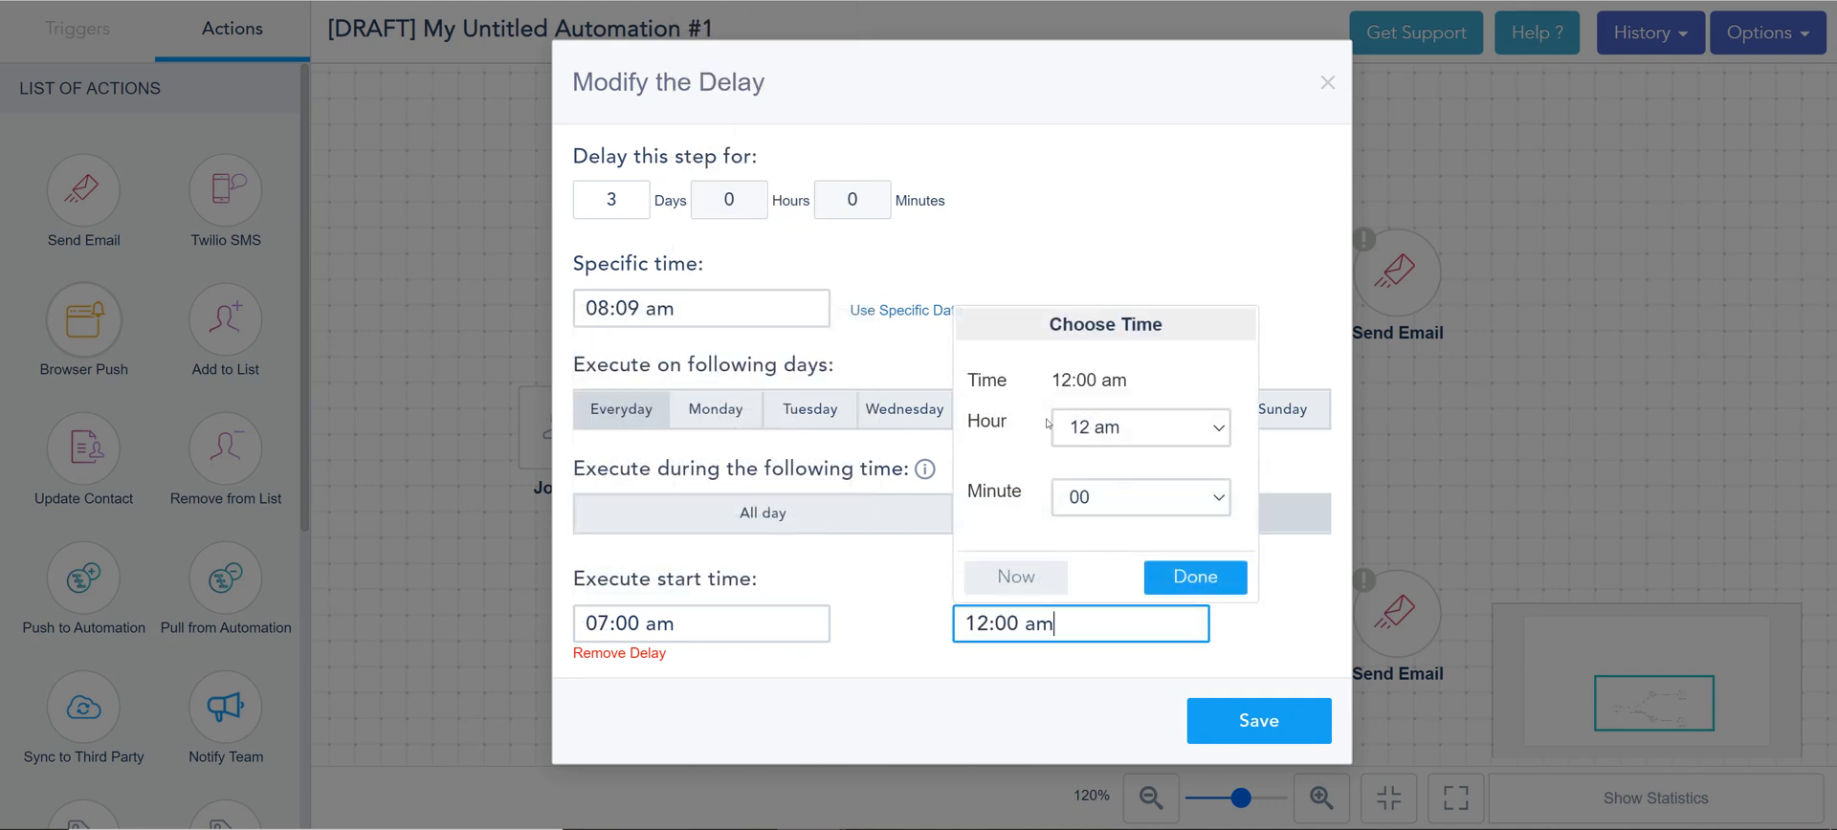
{"action": "left_click", "coordinate": [1112, 427]}
{"action": "scroll", "coordinate": [1110, 249], "scroll_direction": "down", "scroll_amount": 5}
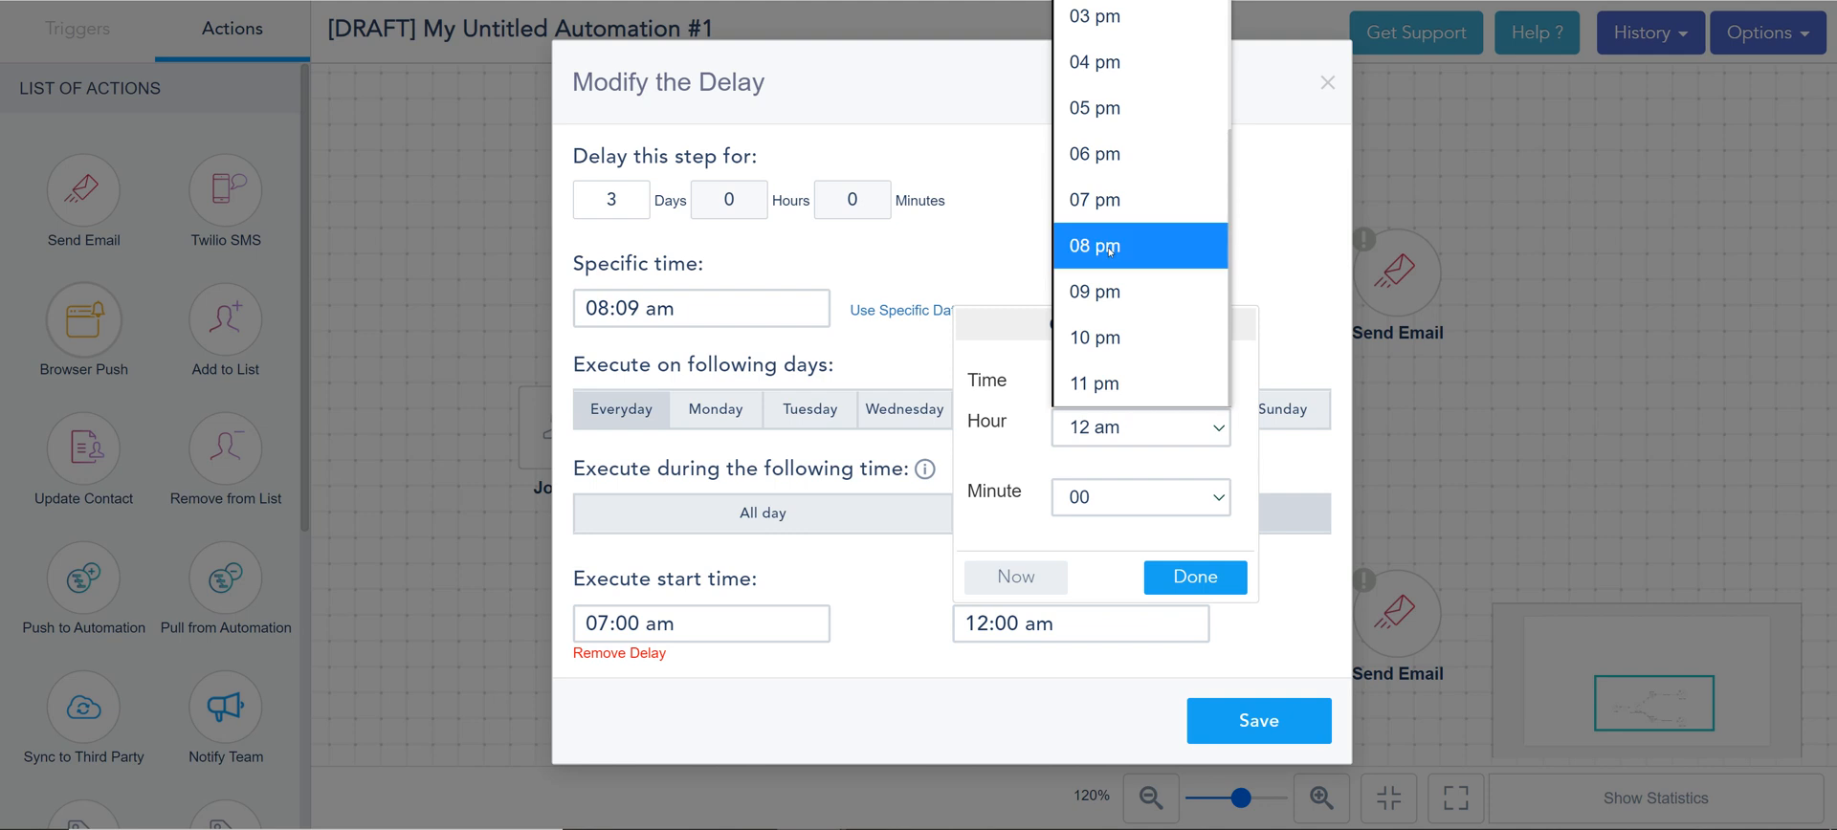
{"action": "left_click", "coordinate": [1110, 247]}
{"action": "left_click", "coordinate": [1195, 577]}
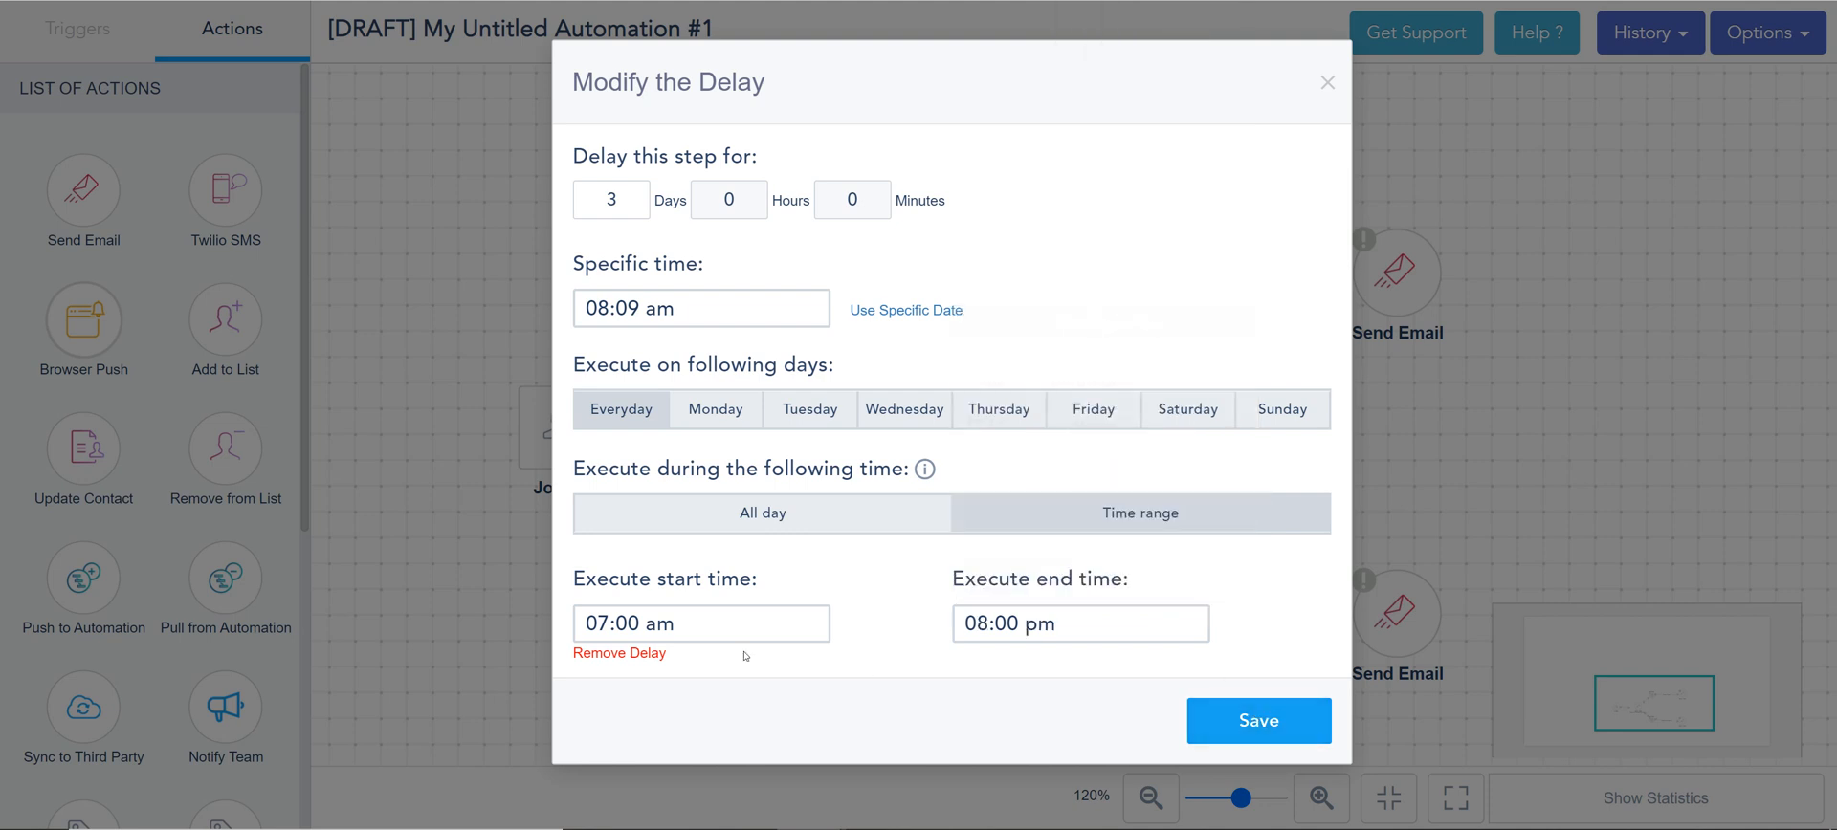
{"action": "left_click", "coordinate": [1241, 732]}
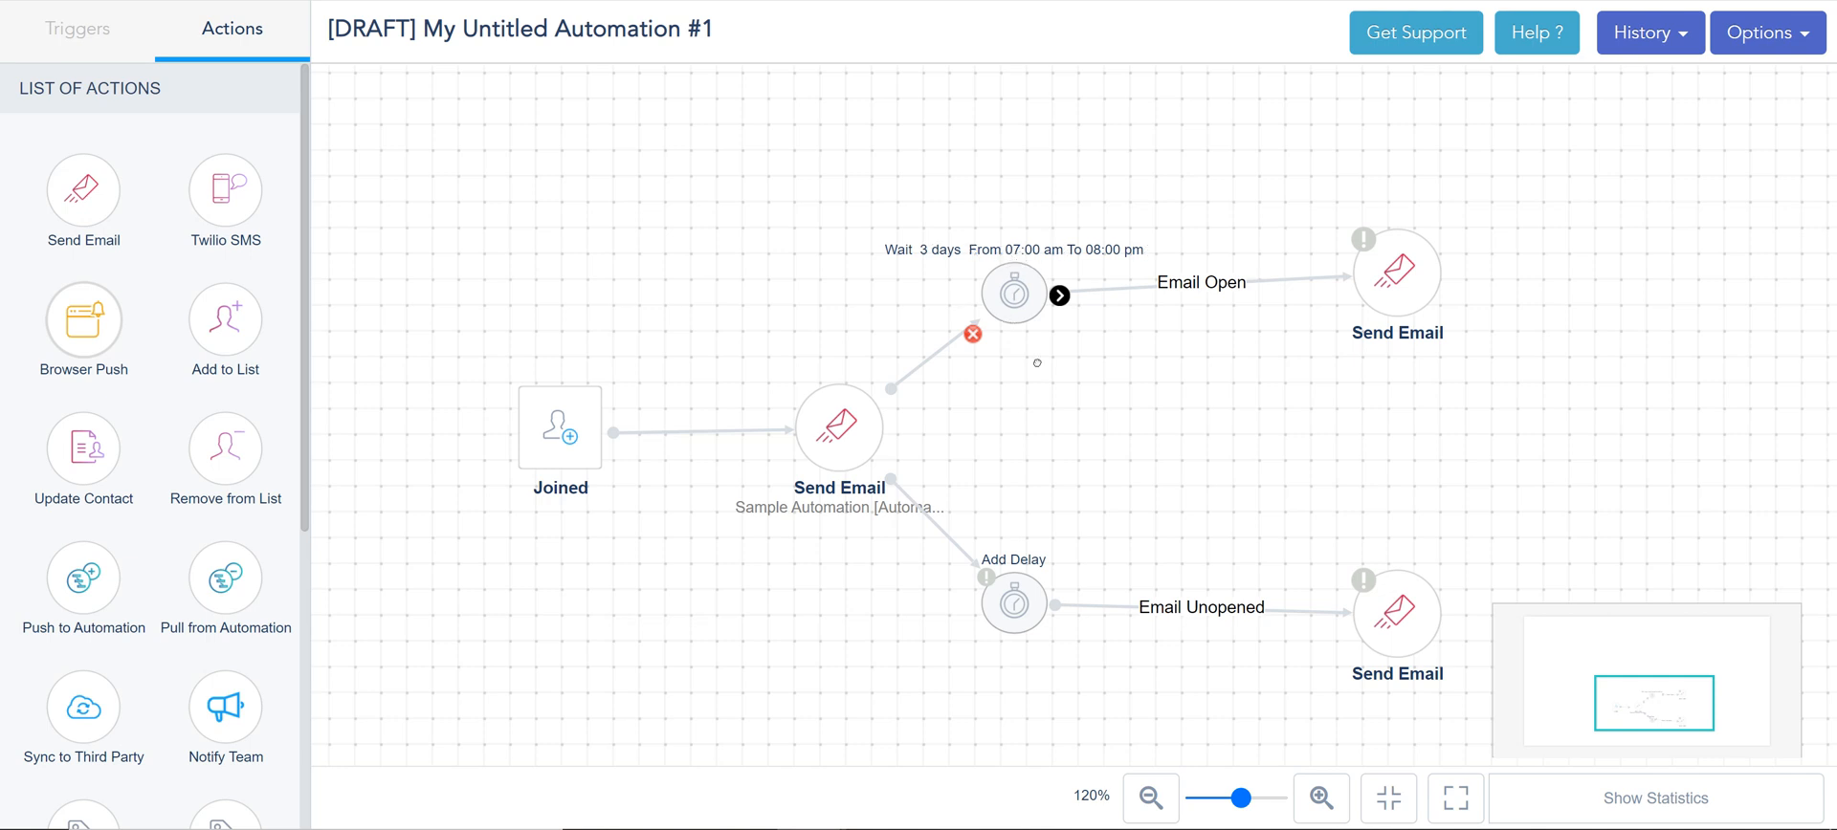
- Change the Email Open branch's delay to execute all day on the specific date 01/25/2021 and save it
{"action": "left_click", "coordinate": [1026, 617]}
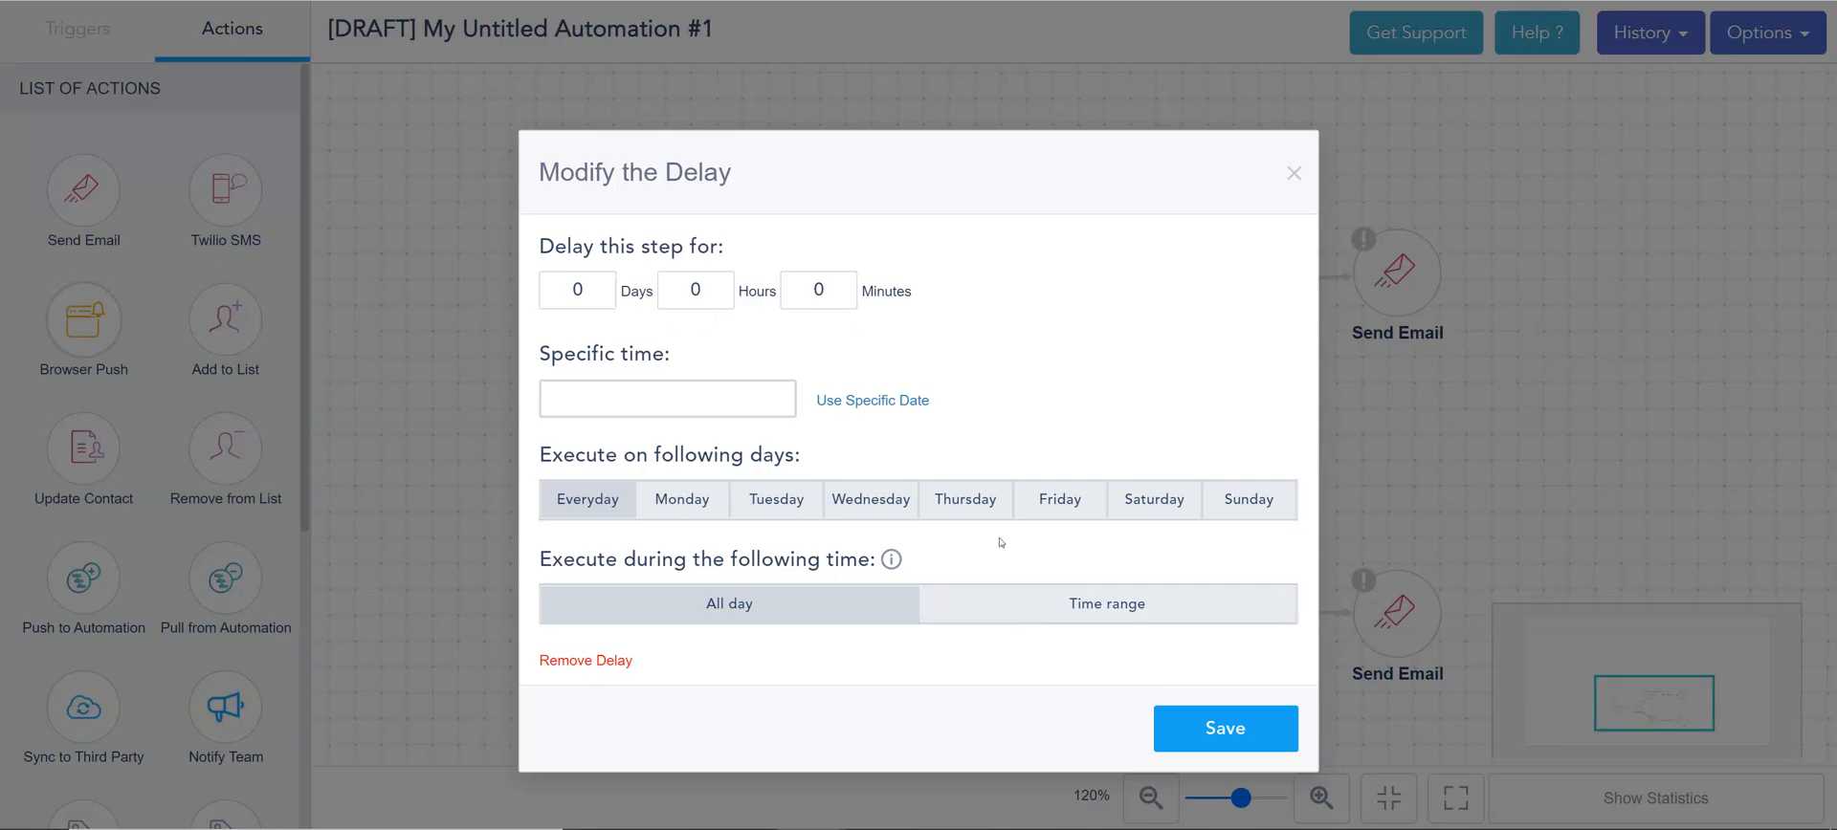
{"action": "left_click", "coordinate": [1287, 174]}
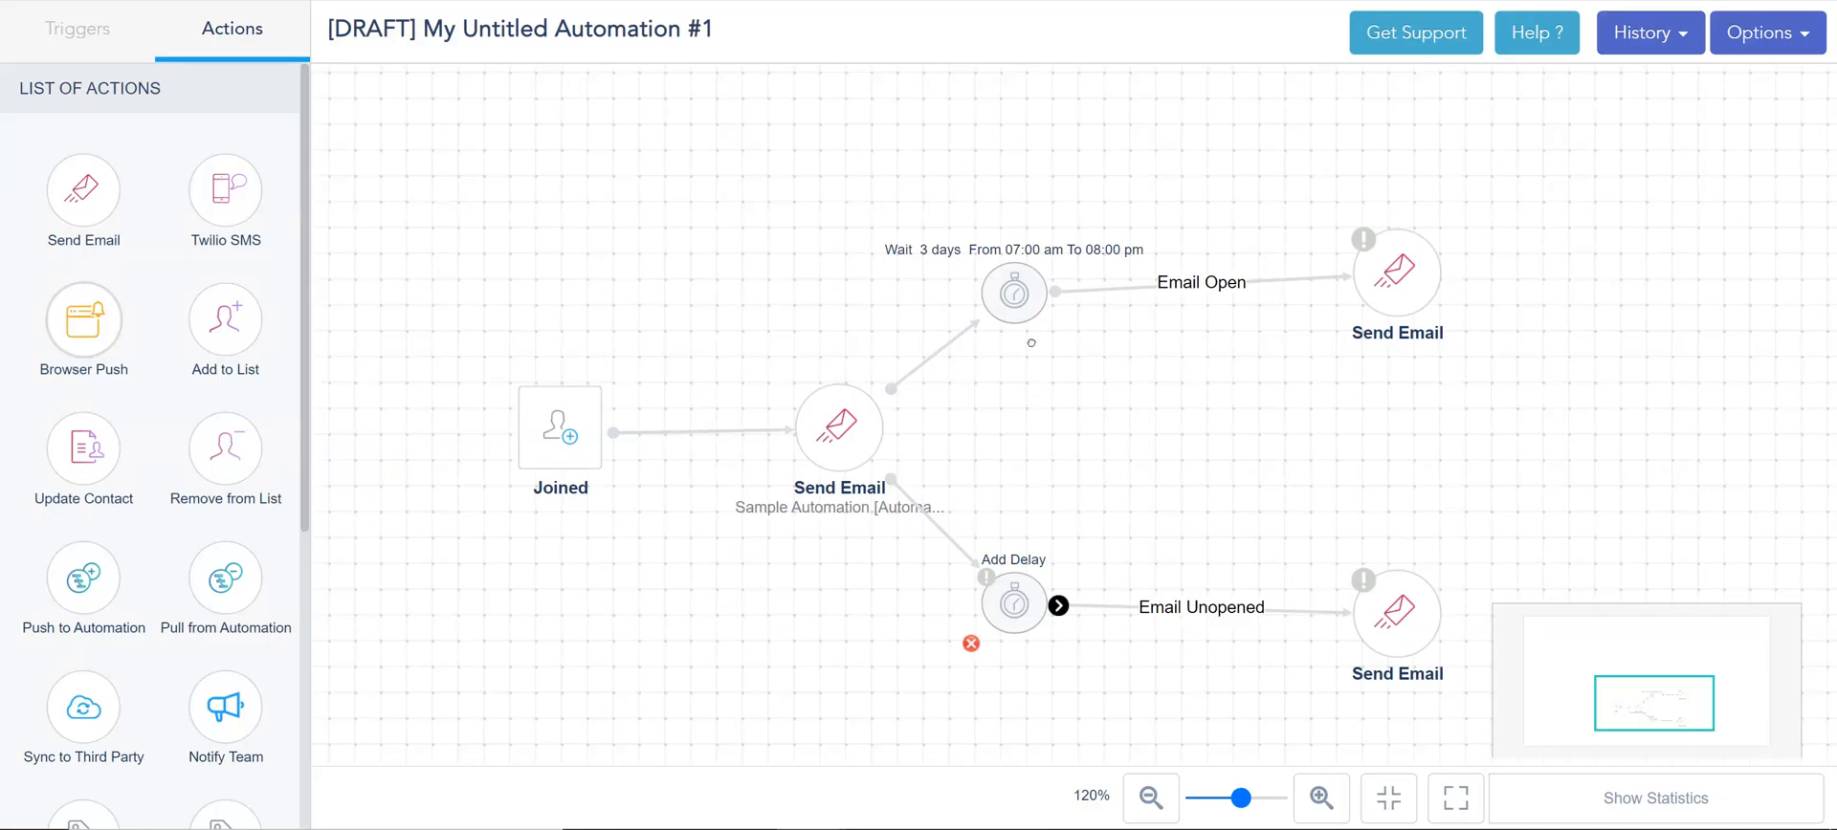
{"action": "left_click", "coordinate": [1013, 282]}
{"action": "left_click", "coordinate": [815, 605]}
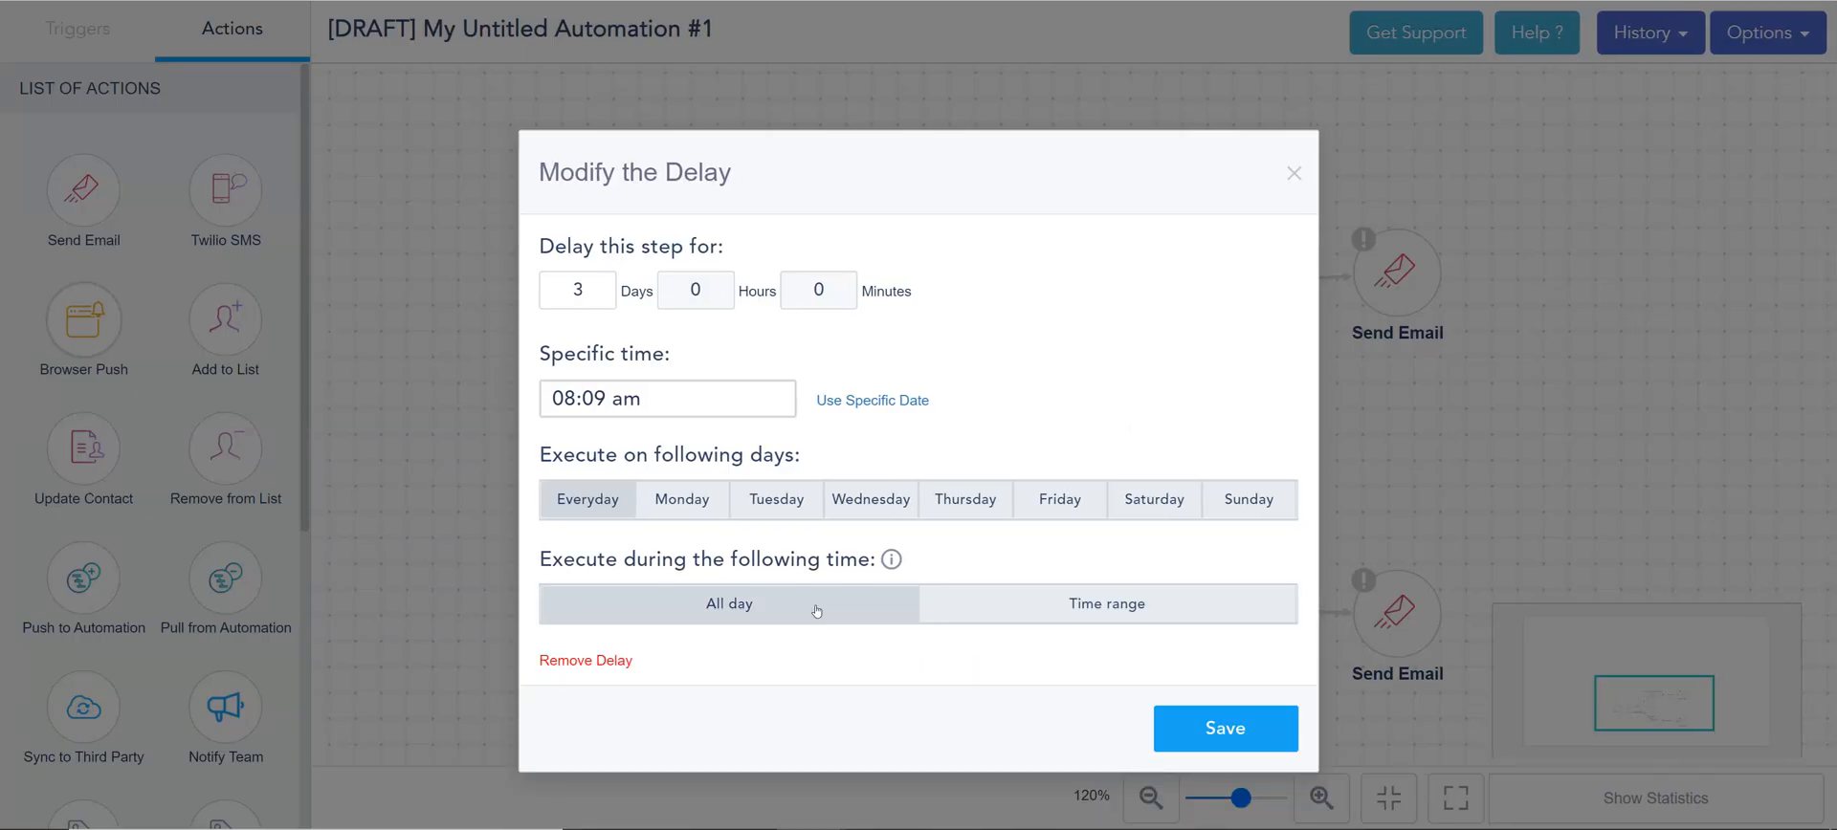
{"action": "left_click", "coordinate": [881, 398]}
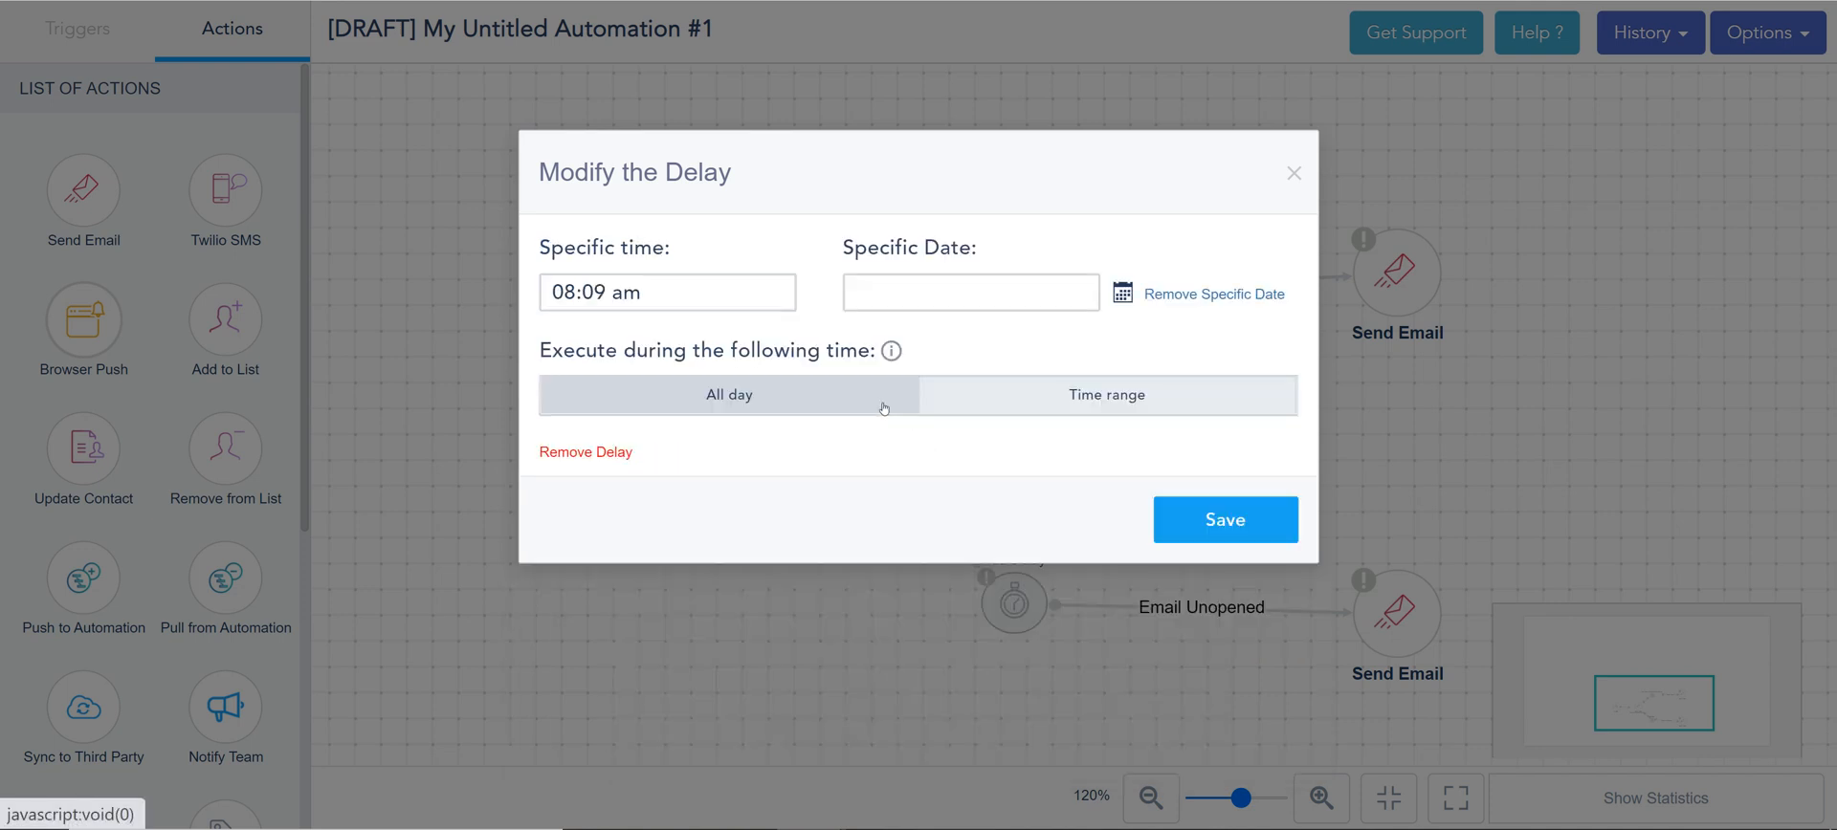
{"action": "left_click", "coordinate": [874, 294]}
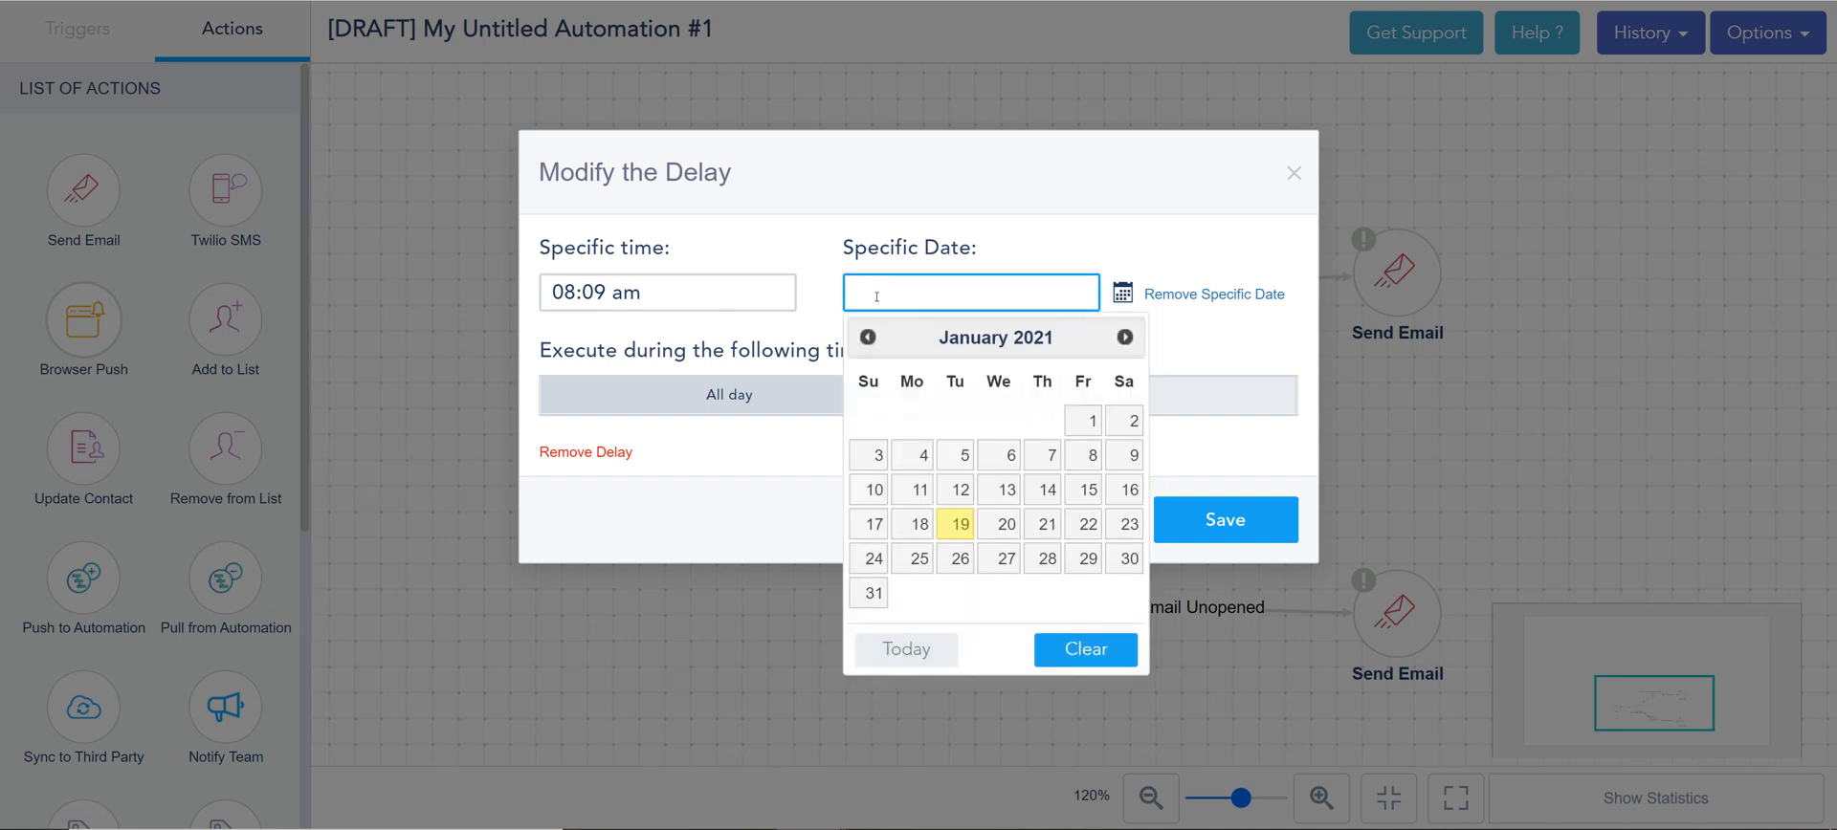
{"action": "left_click", "coordinate": [915, 558]}
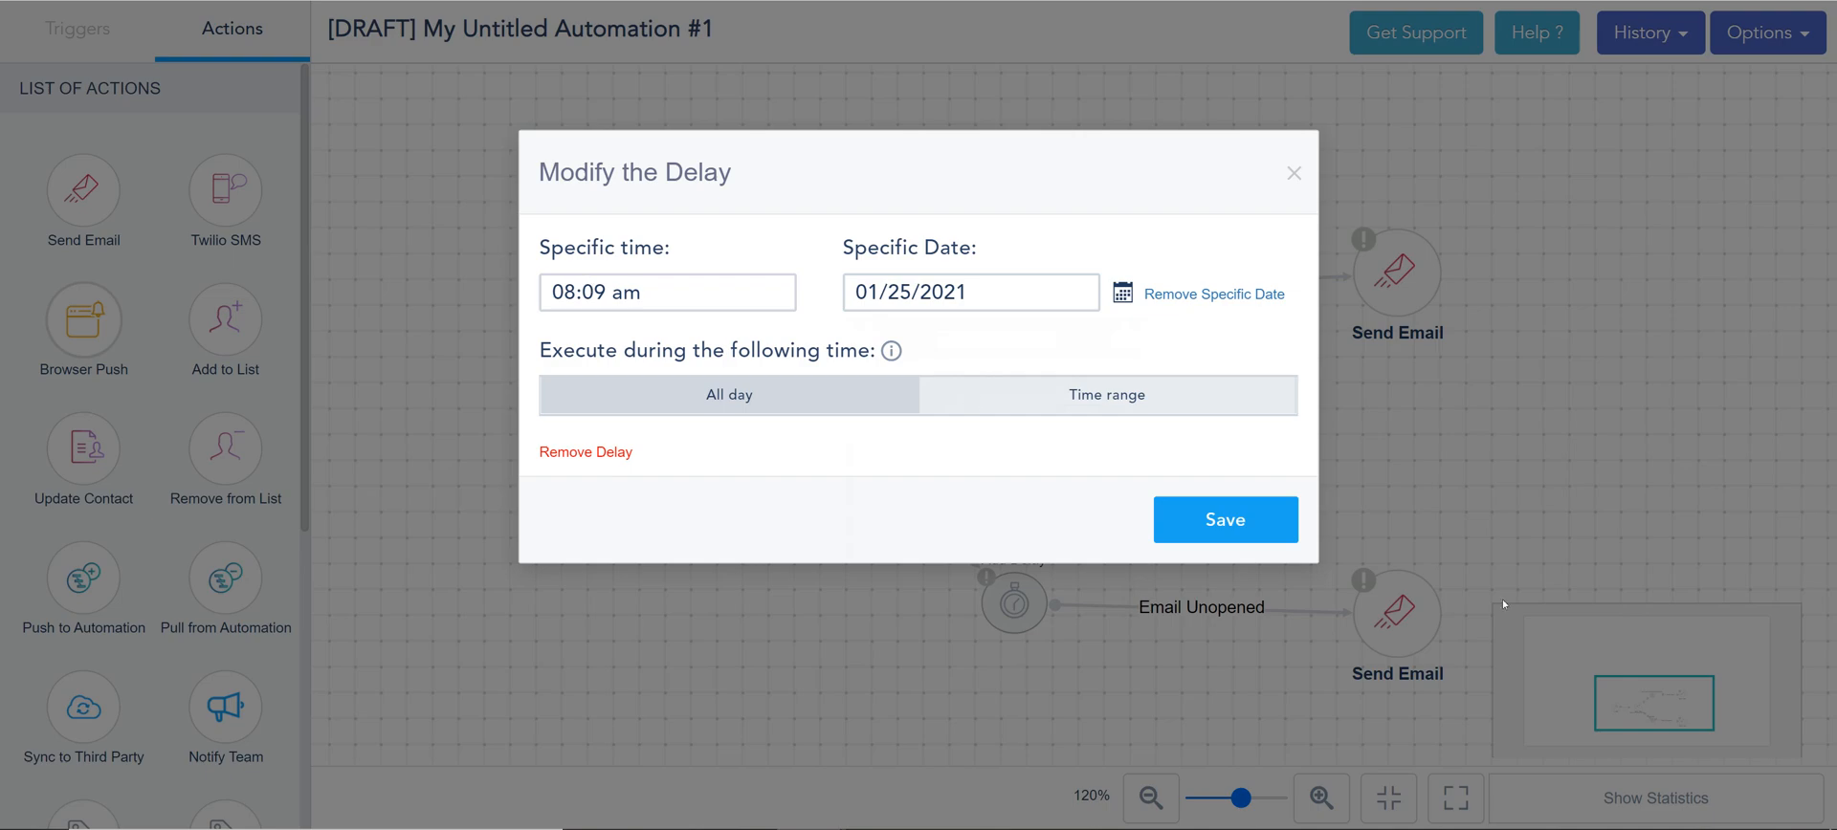
{"action": "left_click", "coordinate": [1255, 528]}
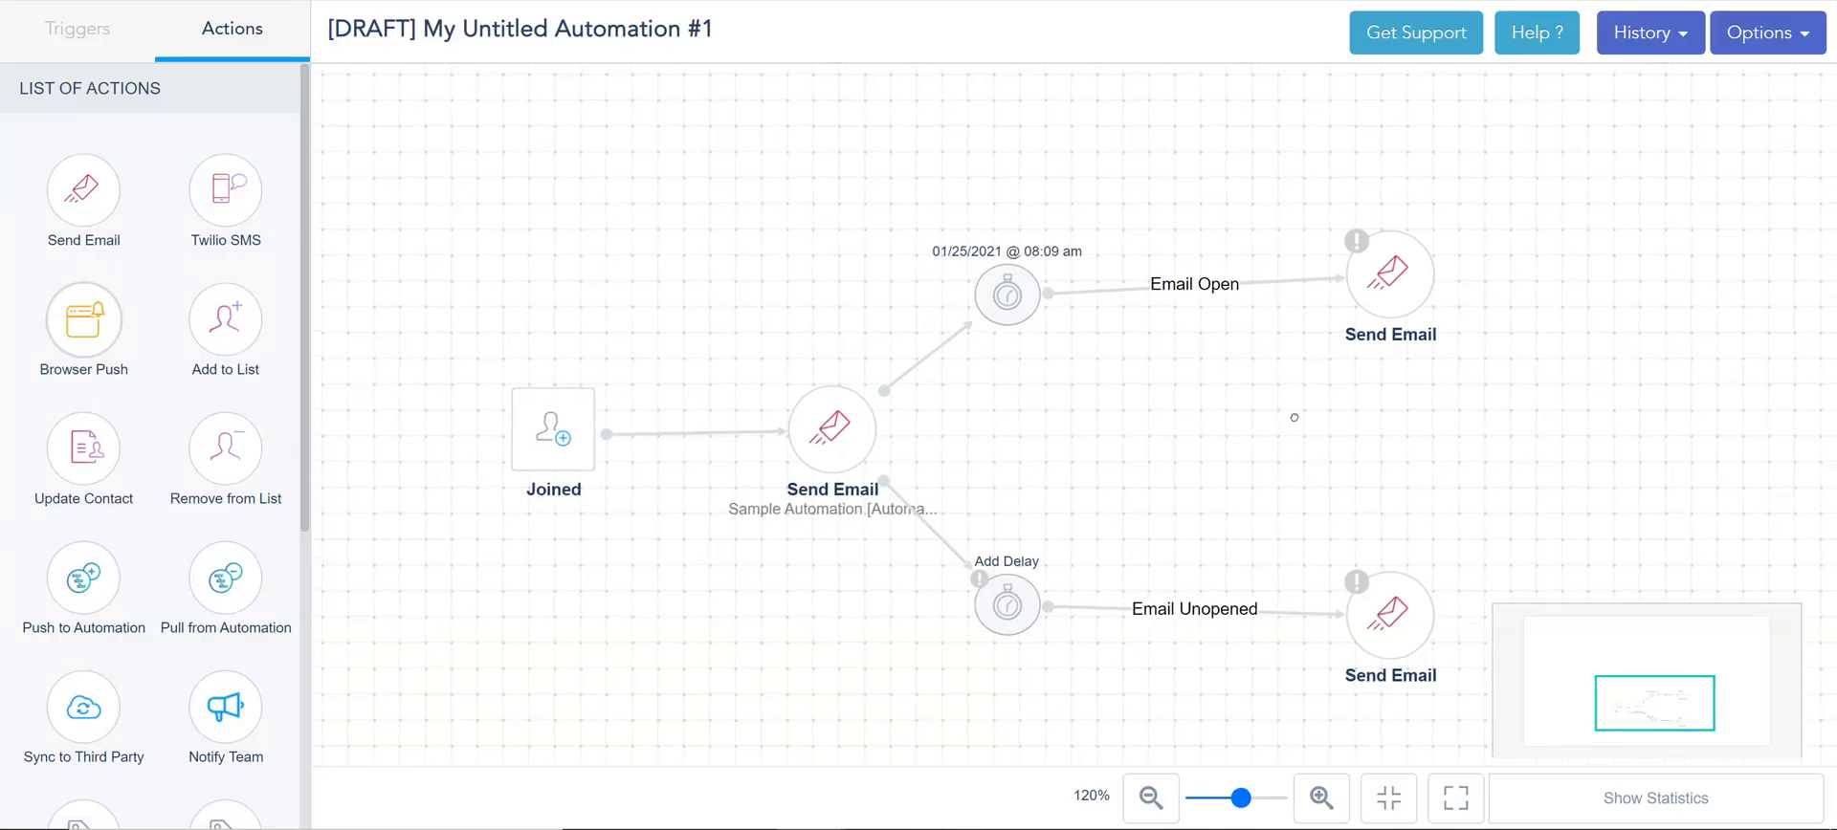
- Add a delay after the Send Email action on the Email Open branch
{"action": "left_click_drag", "start_coordinate": [1301, 413], "coordinate": [962, 407]}
{"action": "scroll", "coordinate": [159, 359], "scroll_direction": "down", "scroll_amount": 5}
{"action": "left_click_drag", "start_coordinate": [104, 676], "coordinate": [1326, 285]}
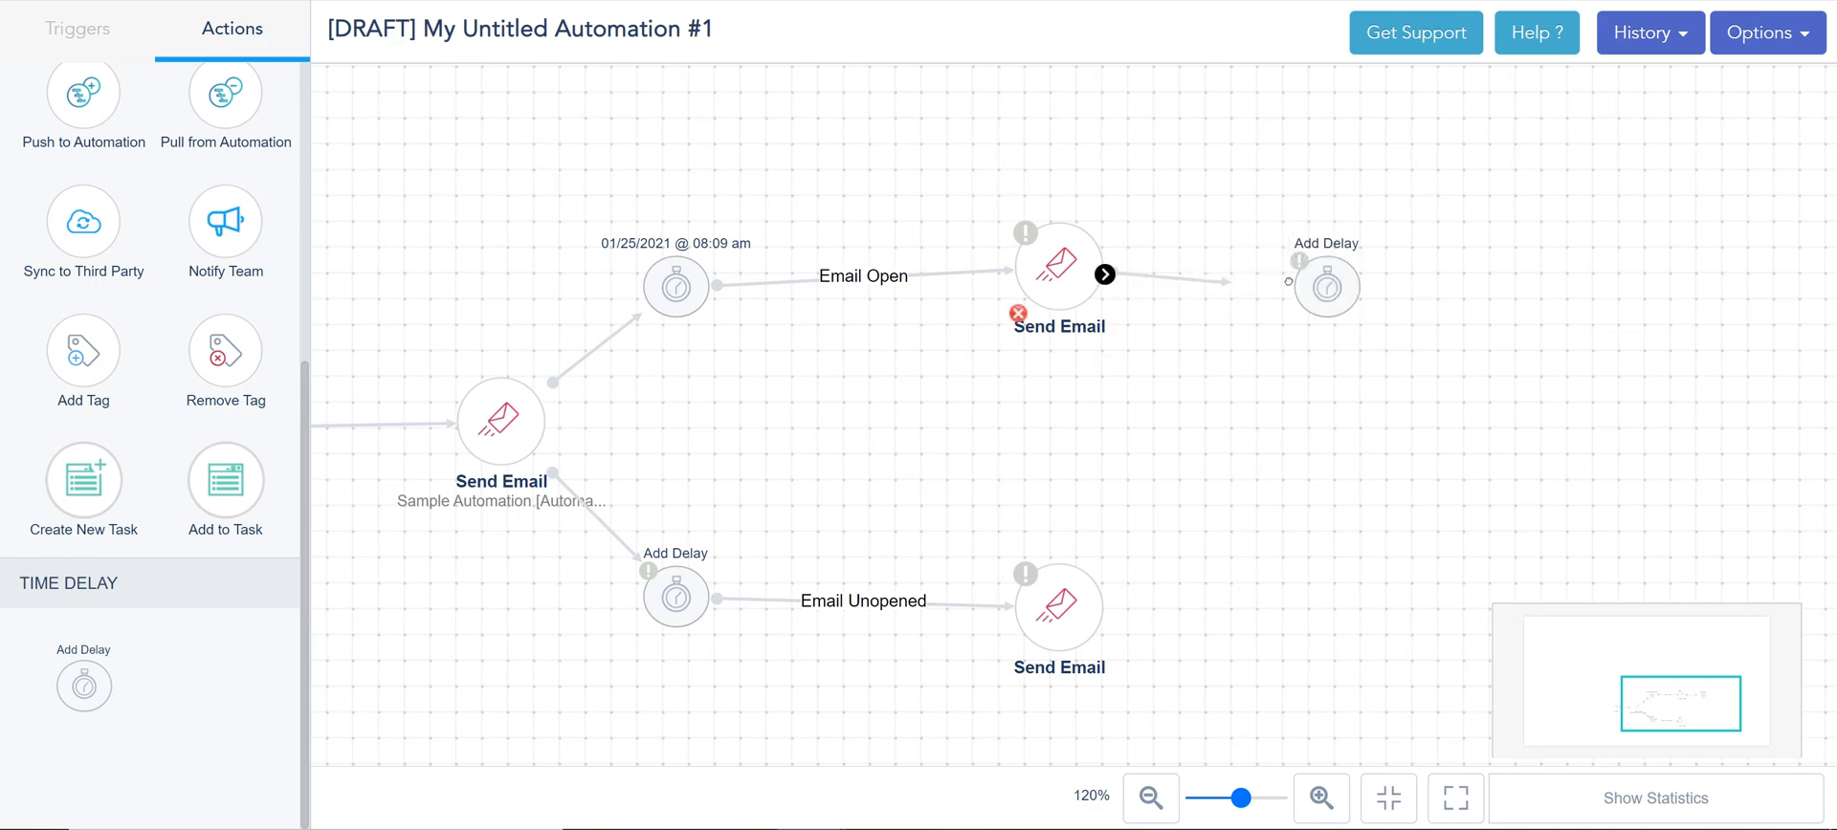
- Set the new delay to the specific date 01/26/2021 at 10:00 am and save it
{"action": "left_click", "coordinate": [1326, 285]}
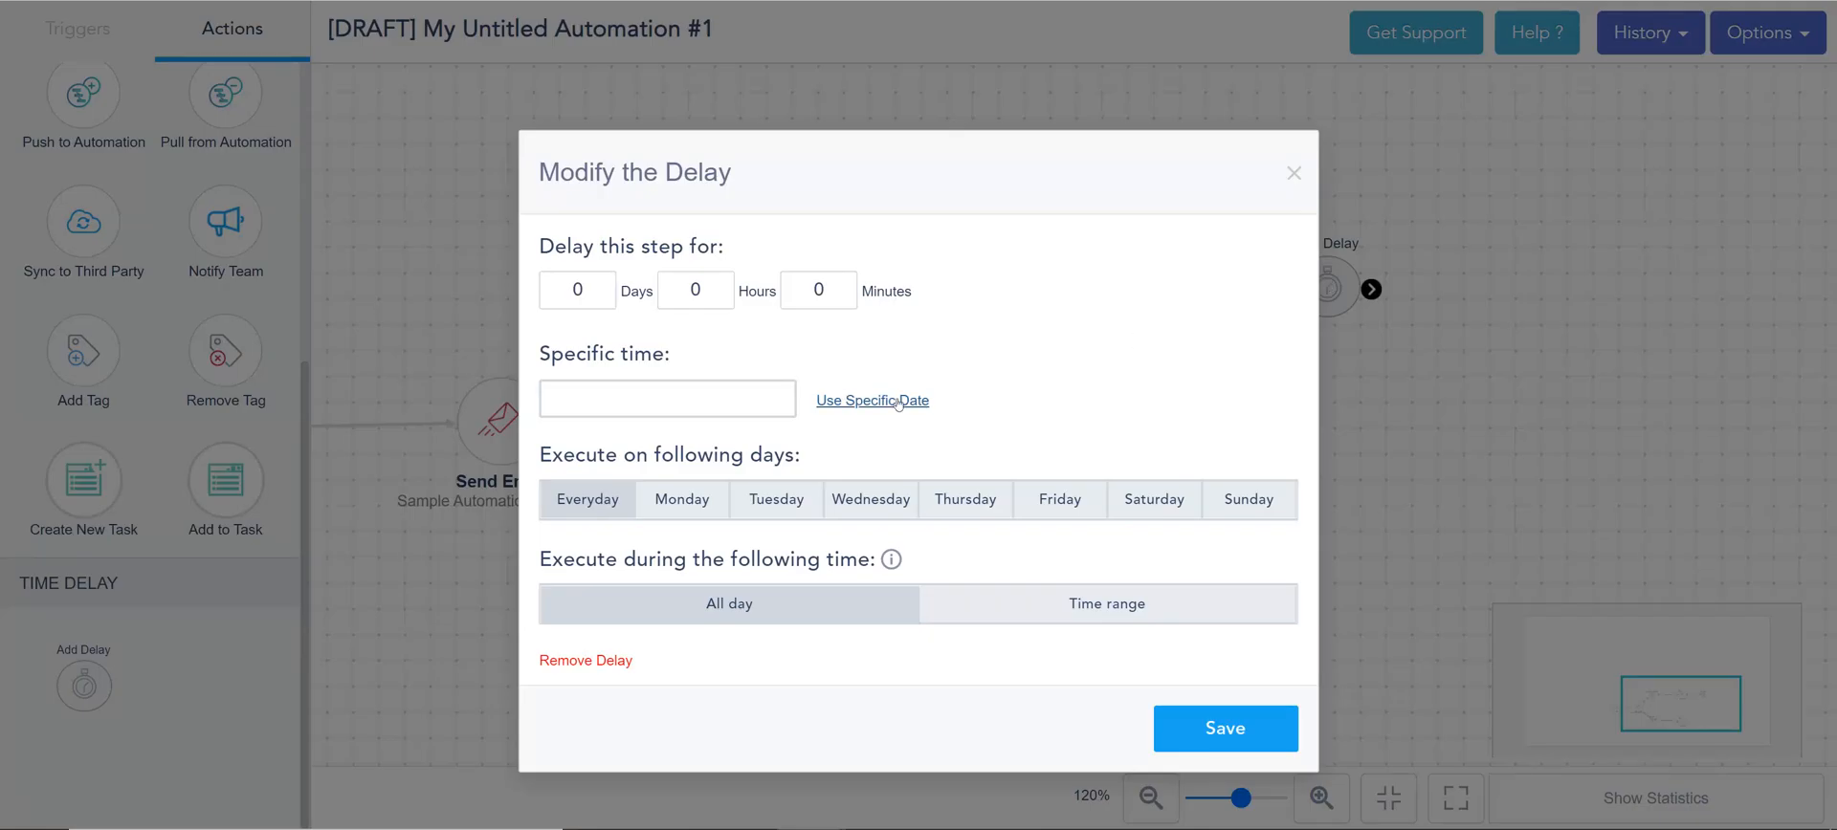
{"action": "left_click", "coordinate": [840, 400]}
{"action": "left_click", "coordinate": [905, 291]}
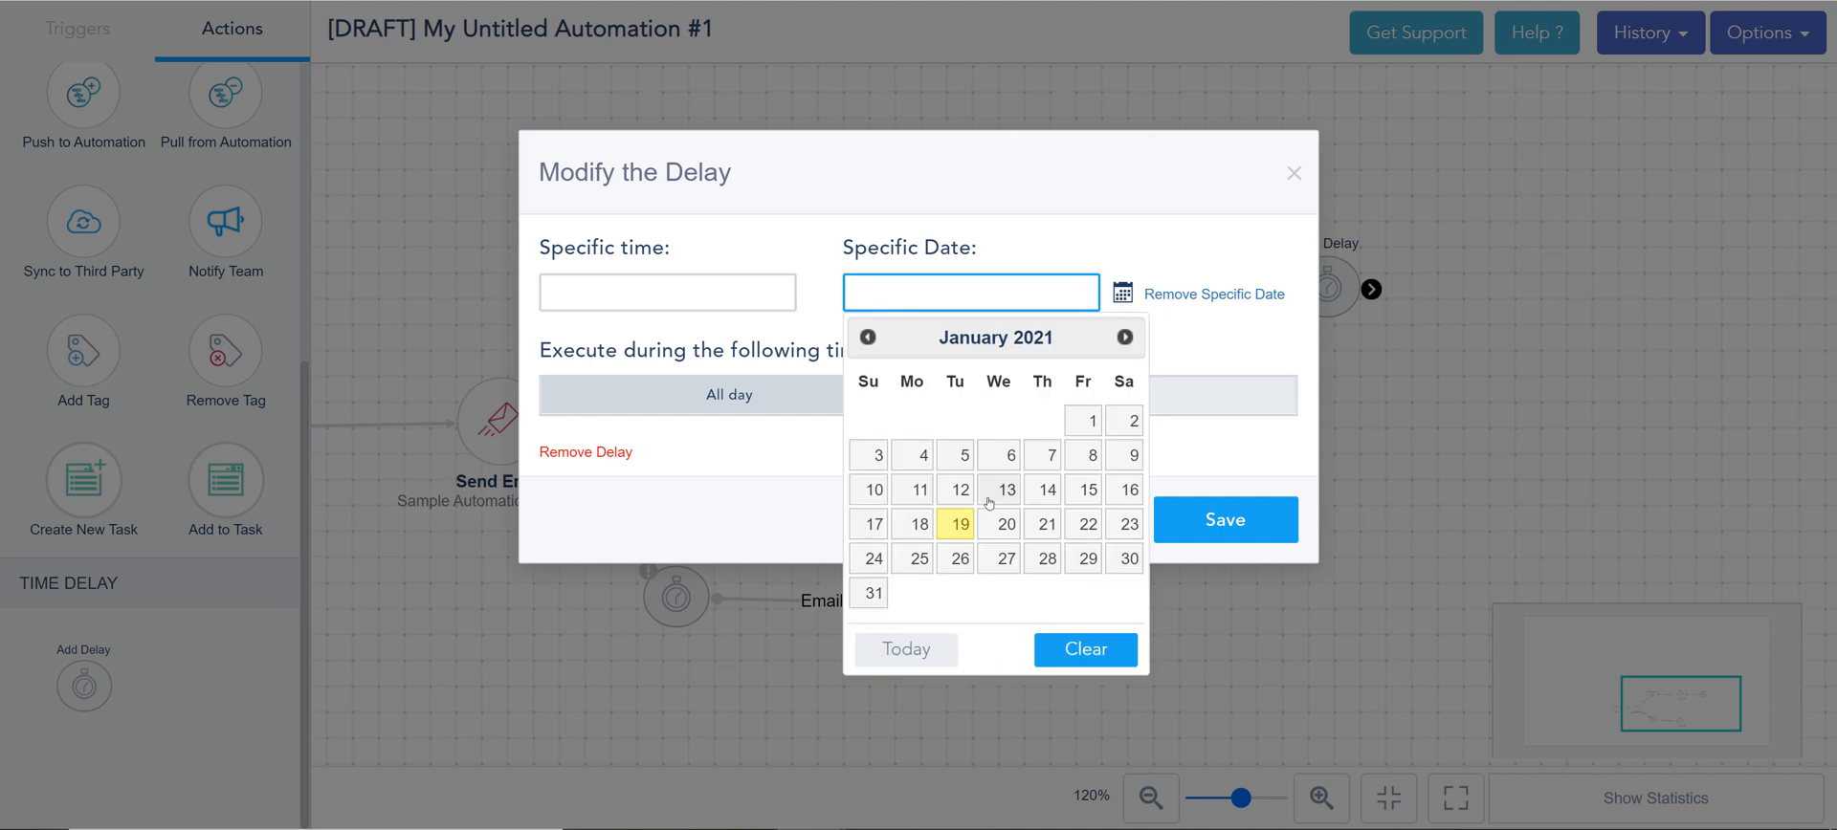
{"action": "left_click", "coordinate": [956, 564]}
{"action": "left_click", "coordinate": [731, 304]}
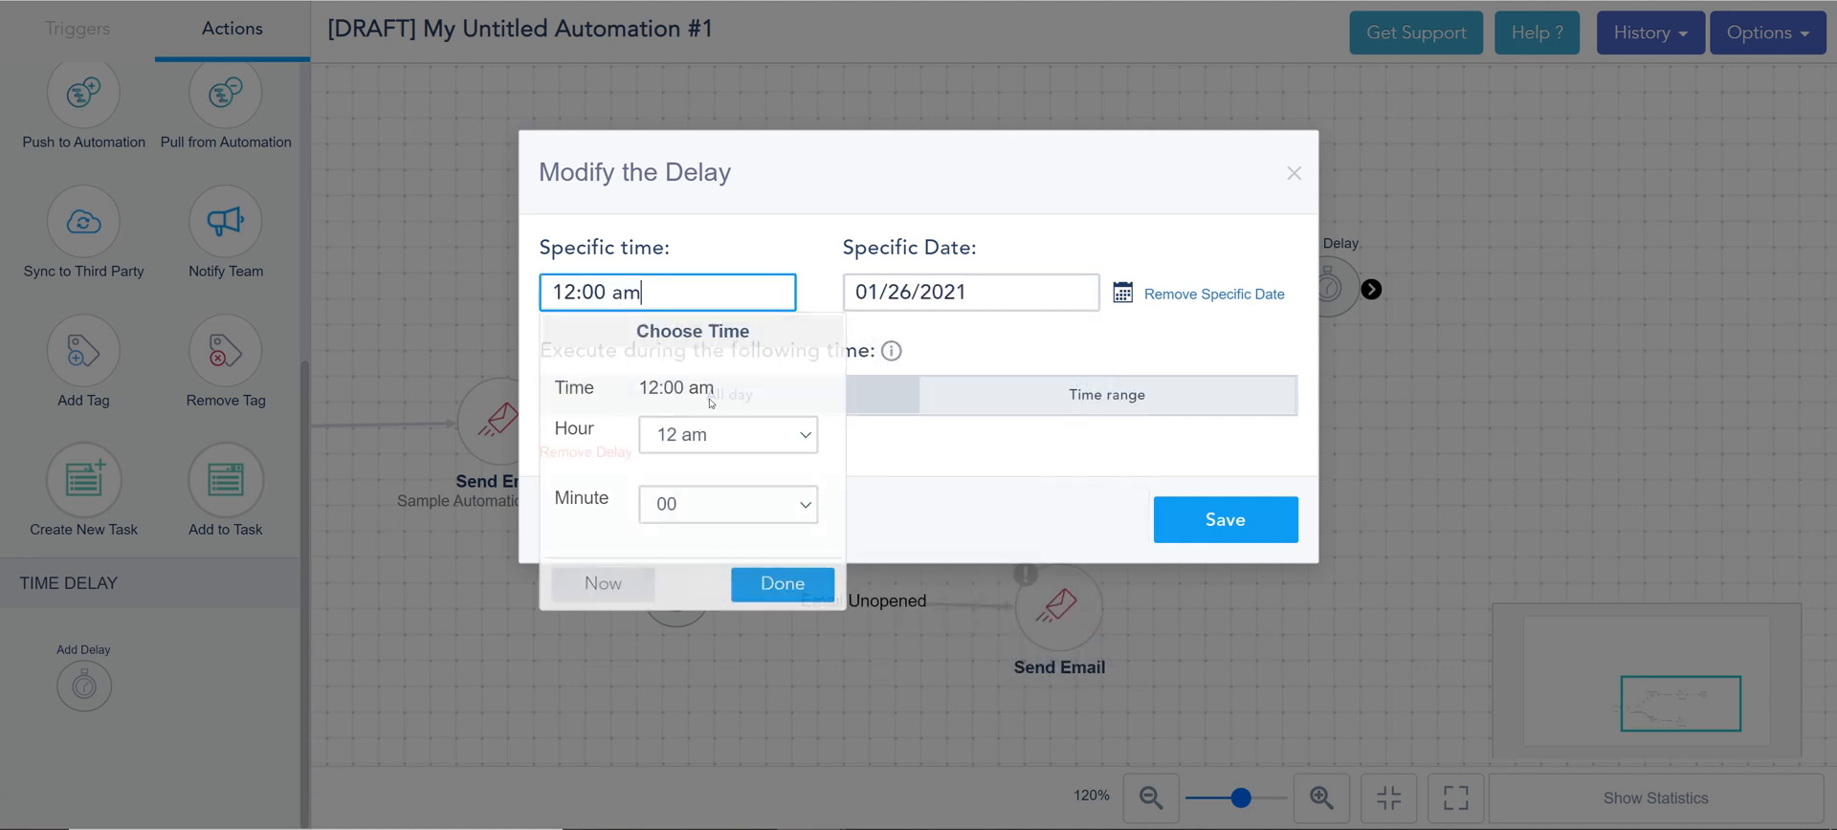
{"action": "left_click", "coordinate": [678, 440]}
{"action": "left_click", "coordinate": [694, 303]}
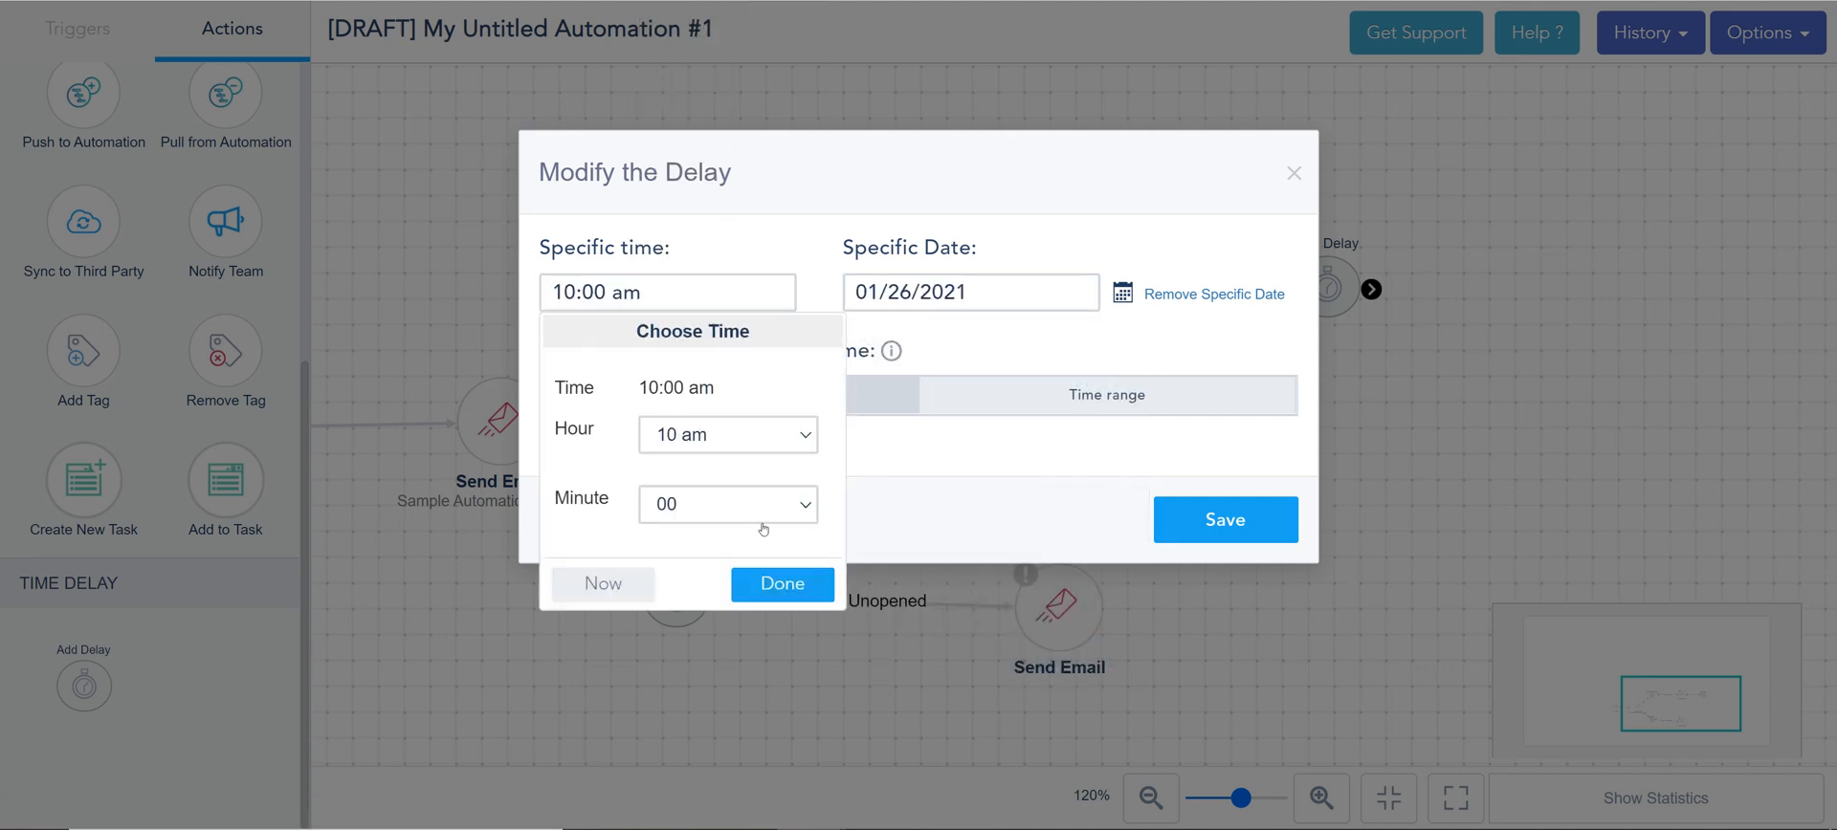
{"action": "left_click", "coordinate": [779, 583]}
{"action": "left_click", "coordinate": [1228, 514]}
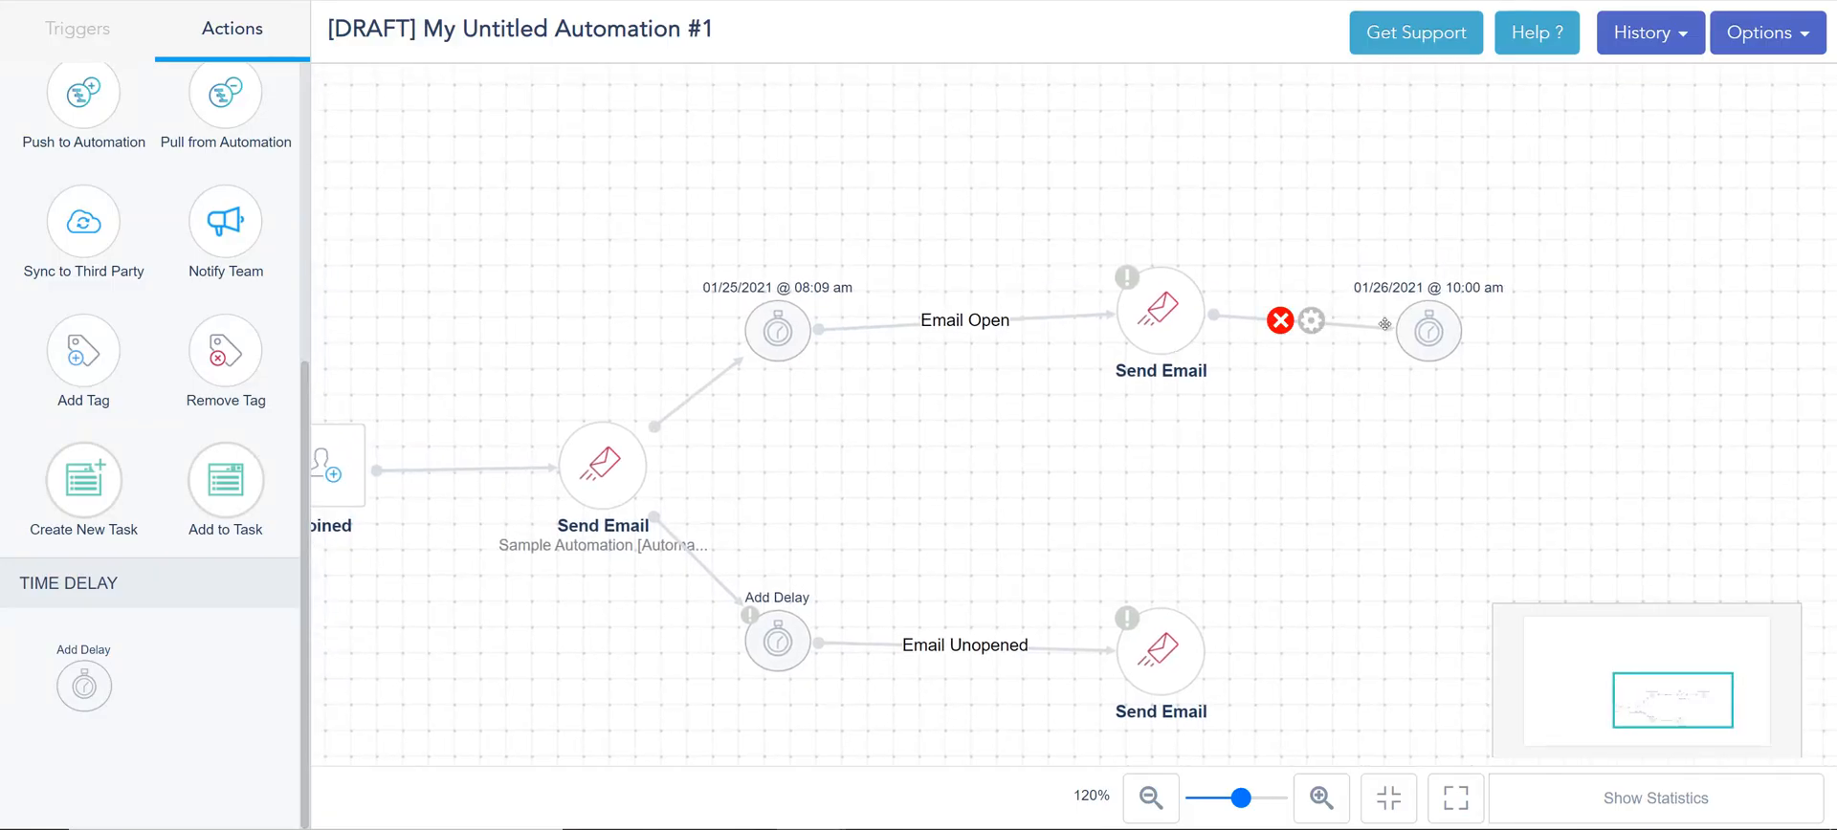
{"action": "left_click", "coordinate": [1445, 334]}
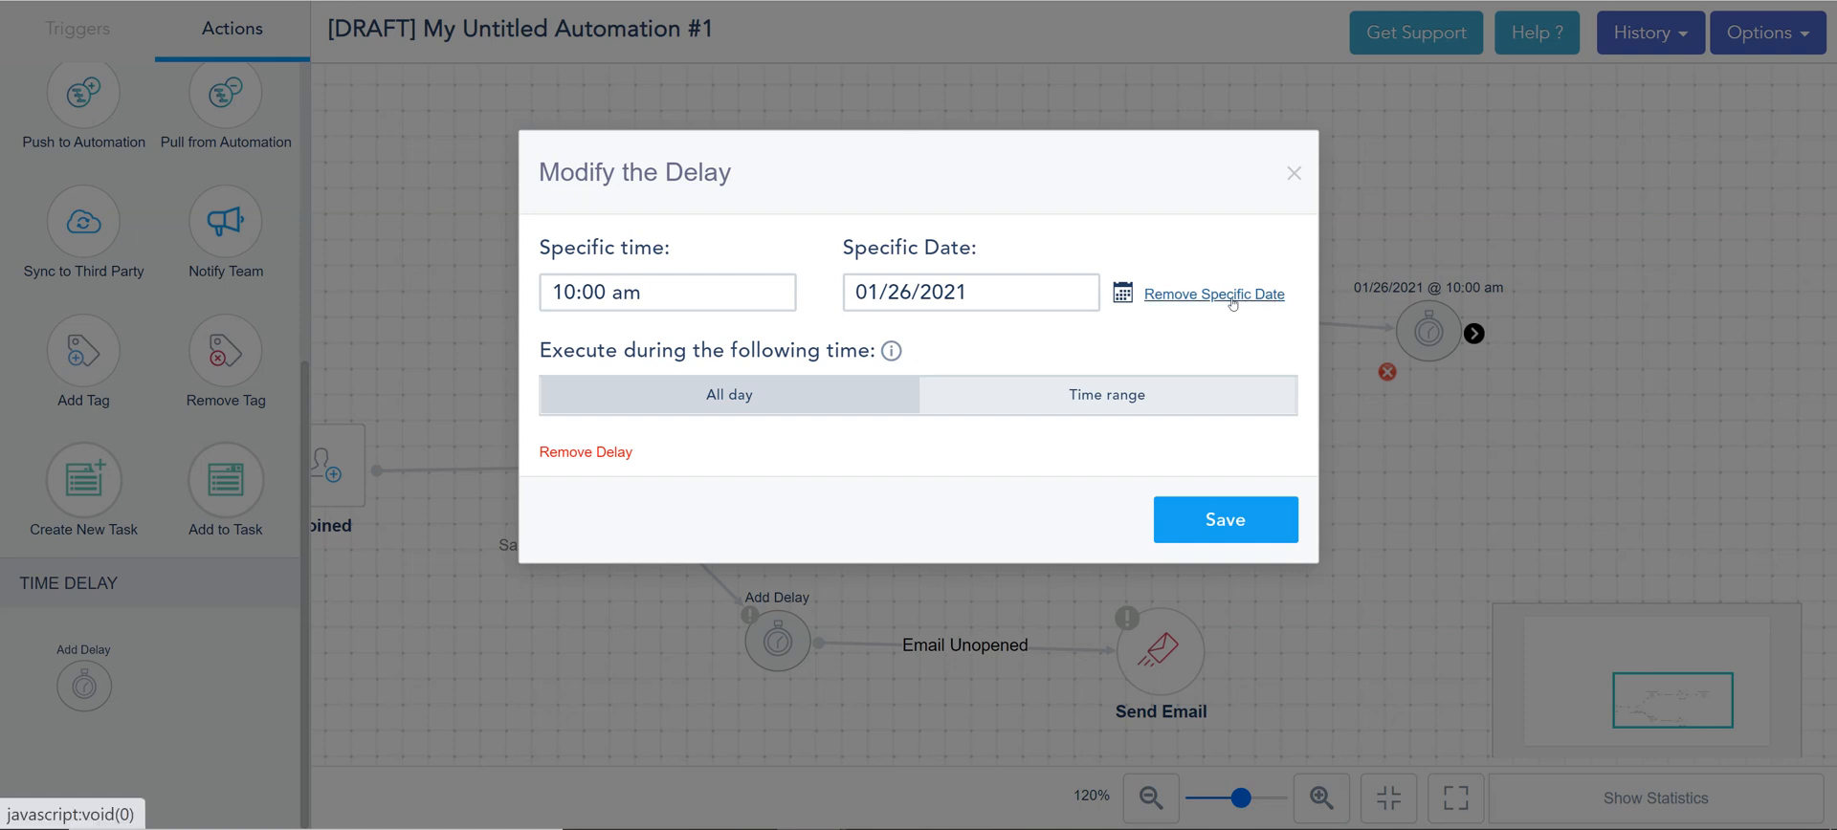
{"action": "left_click", "coordinate": [1233, 294]}
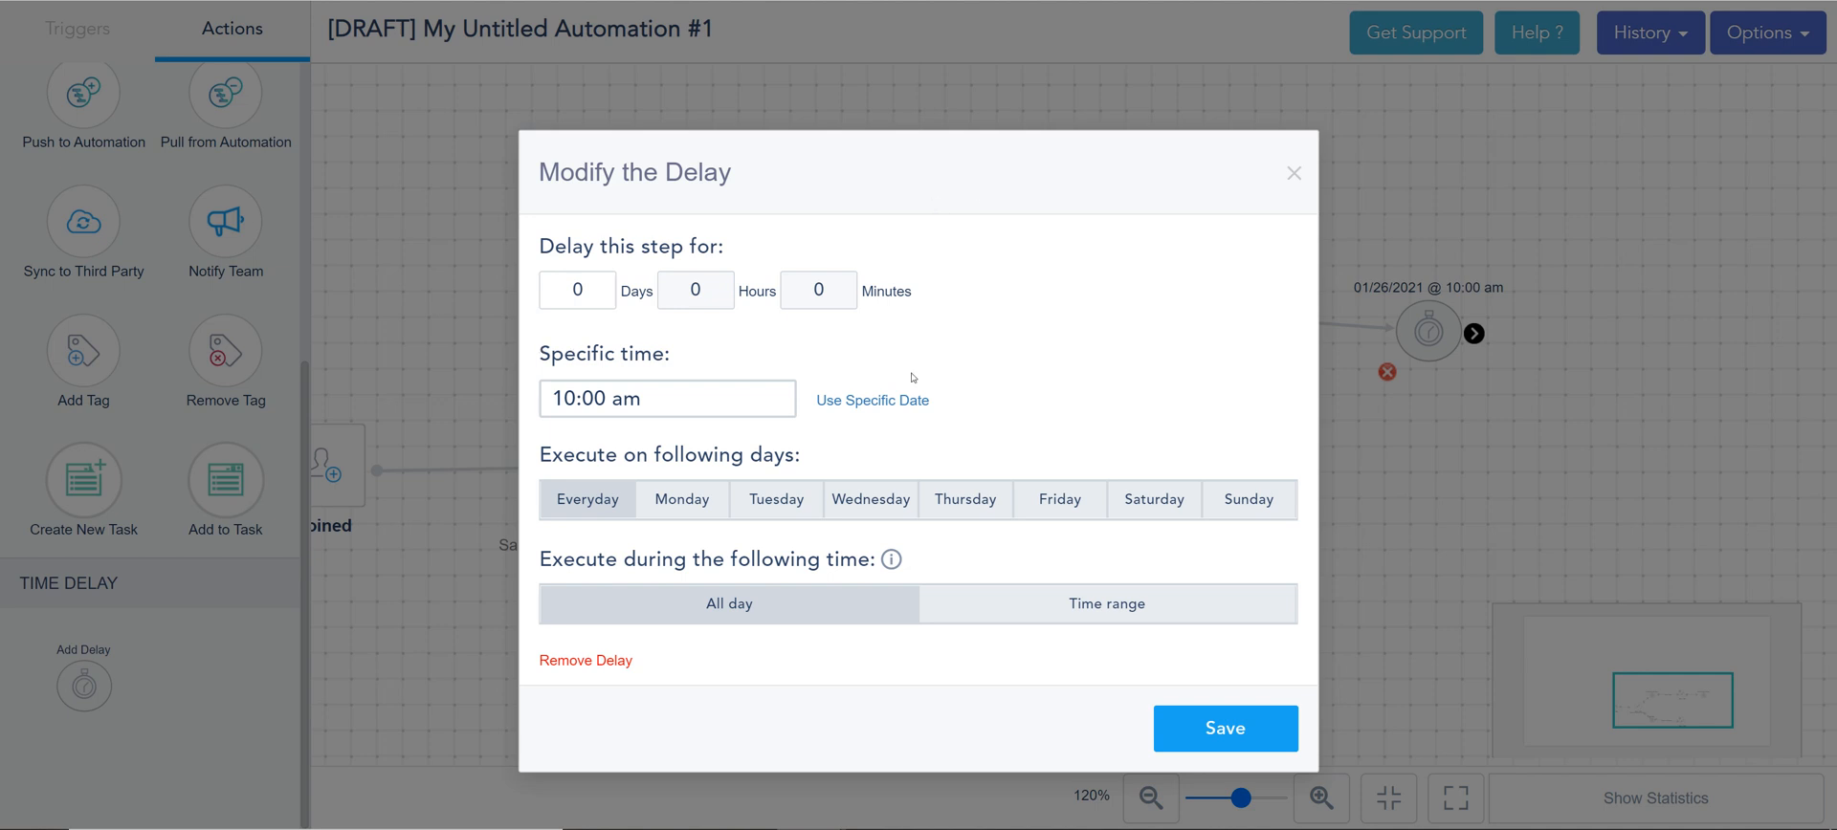
{"action": "left_click", "coordinate": [868, 402]}
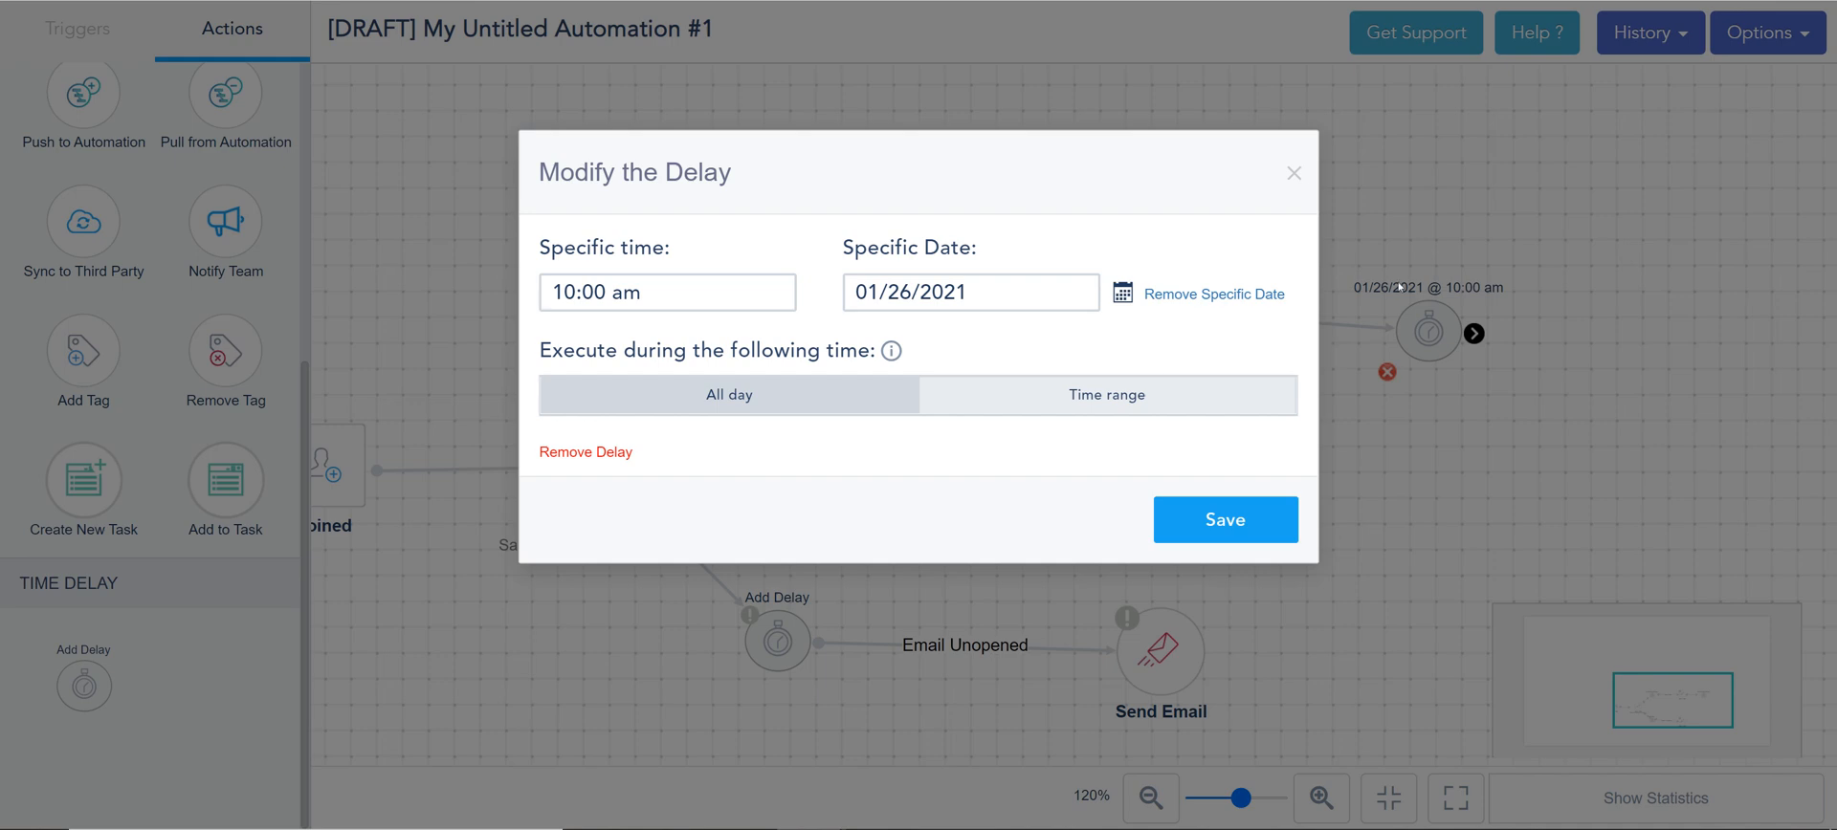
{"action": "left_click", "coordinate": [1294, 173]}
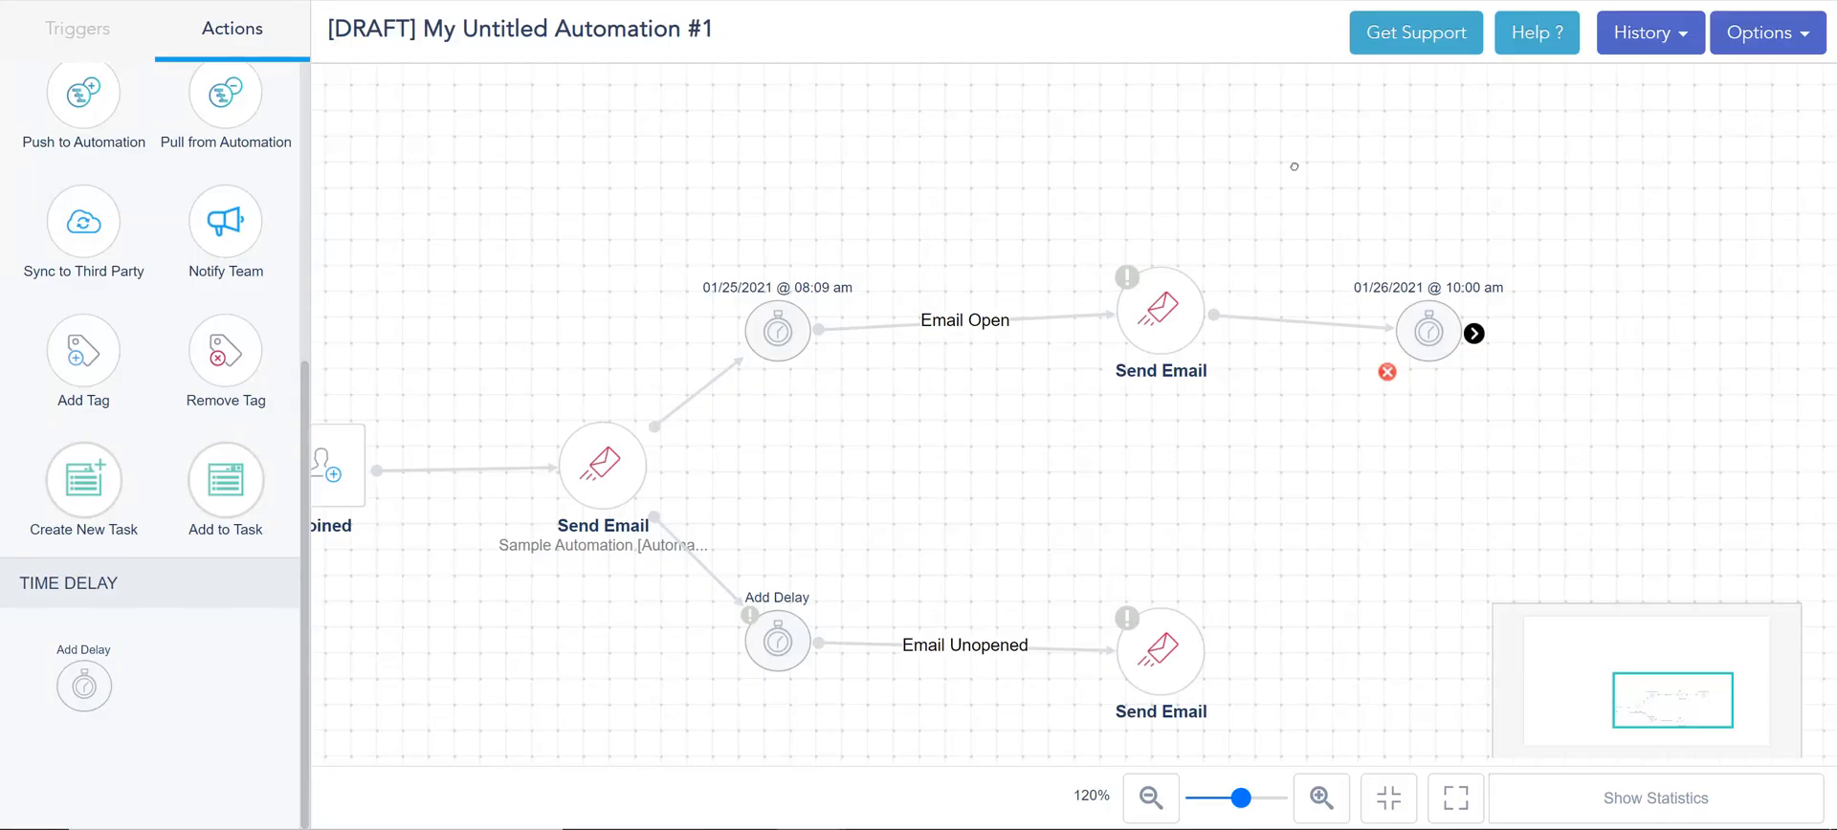
- Remove the specific date from the delay after the Email Open branch's Send Email action and save it
{"action": "left_click", "coordinate": [1447, 329]}
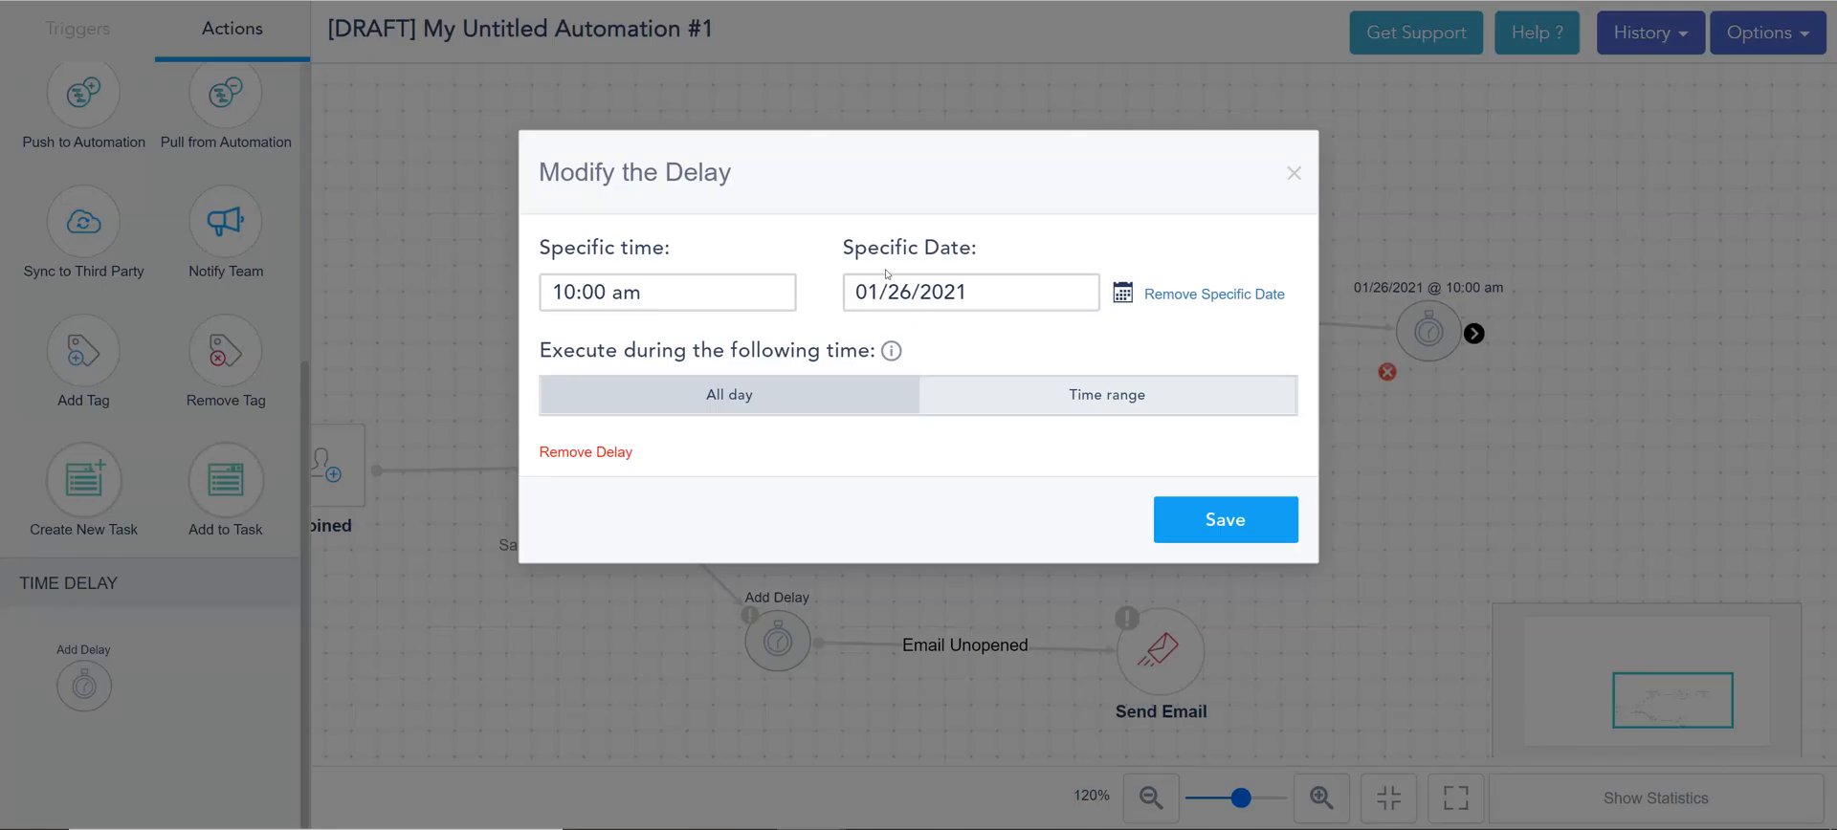
{"action": "left_click", "coordinate": [1197, 296]}
{"action": "left_click", "coordinate": [1242, 732]}
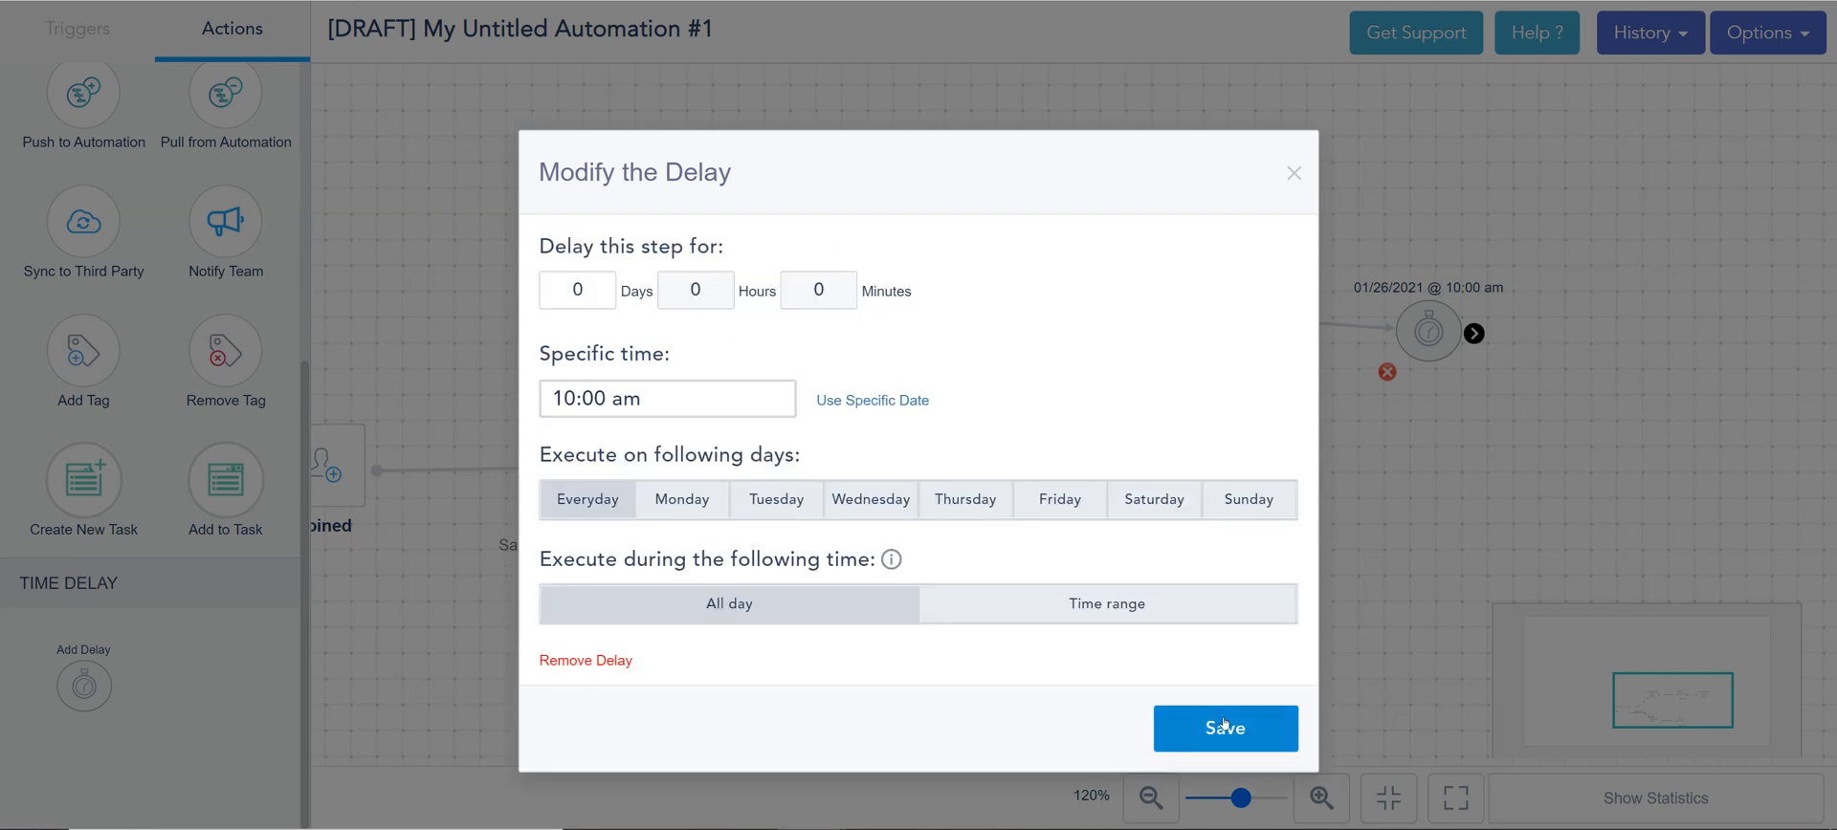